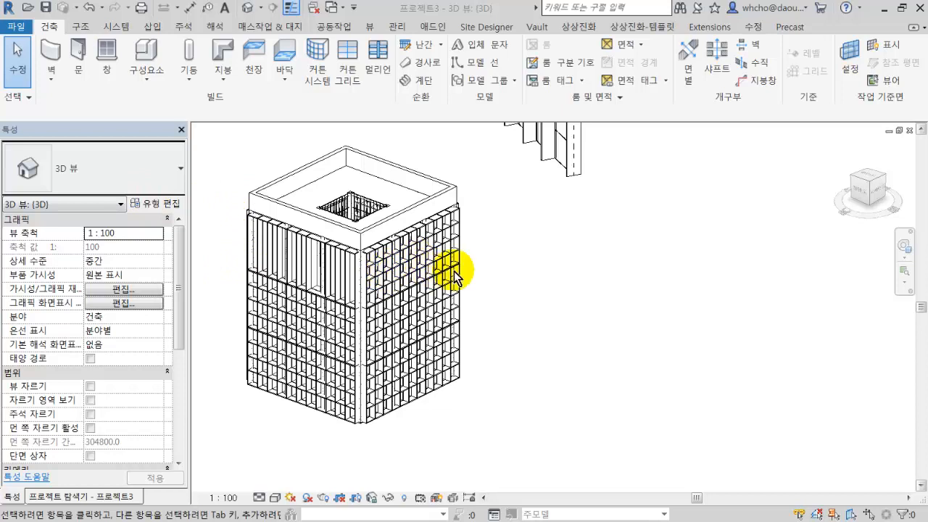
Step: Create a new building component schedule for the 구조 기둥 (structural column) category
{"action": "left_click", "coordinate": [551, 231]}
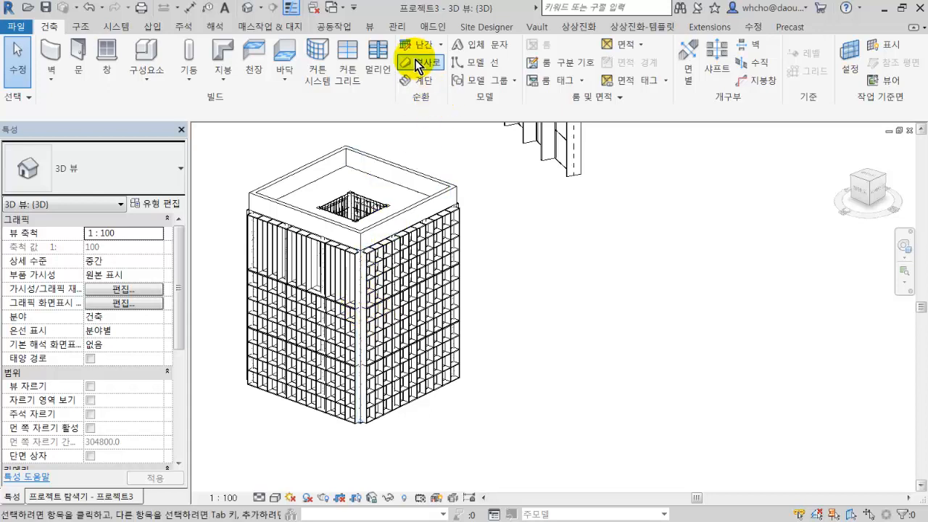
{"action": "left_click", "coordinate": [369, 29]}
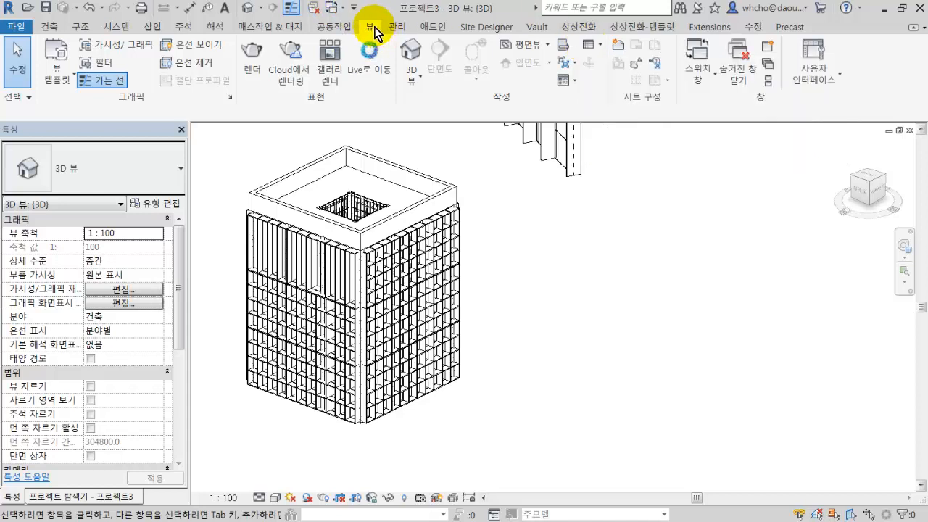
{"action": "left_click", "coordinate": [600, 47]}
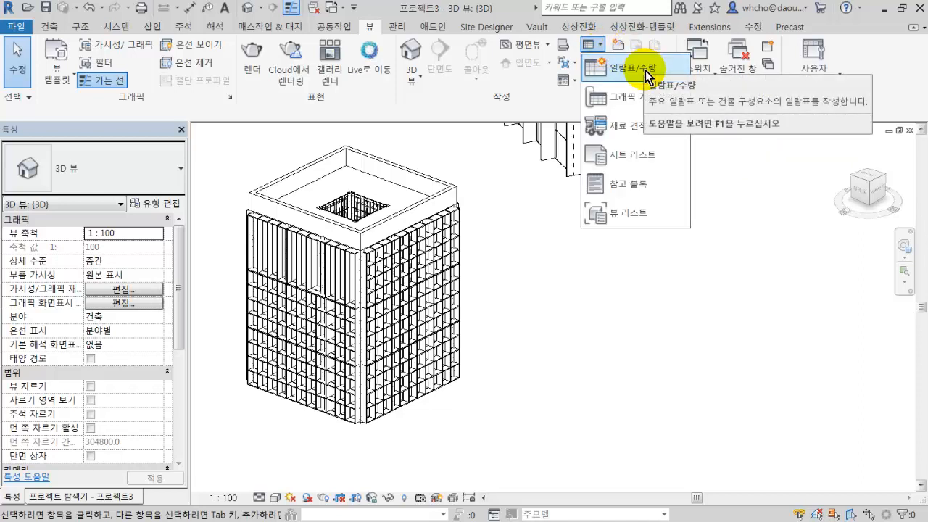
{"action": "left_click", "coordinate": [646, 71]}
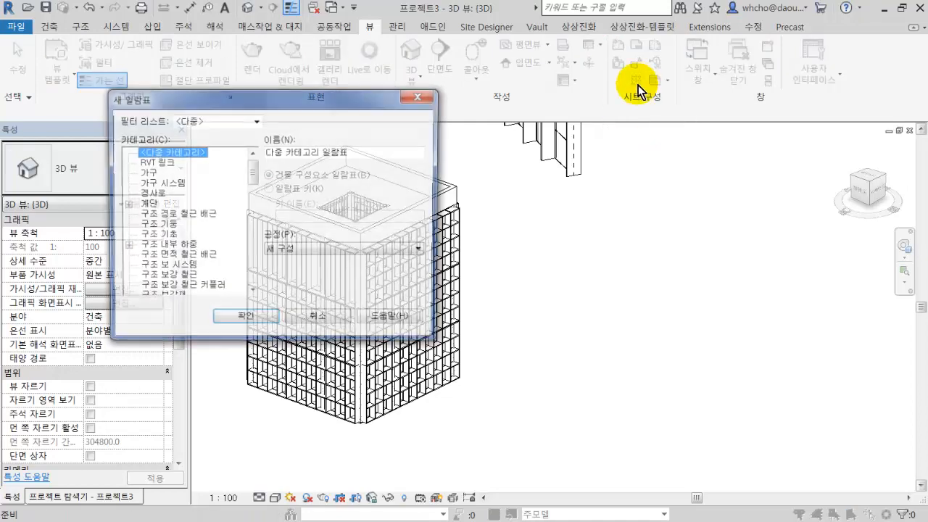
{"action": "left_click_drag", "start_coordinate": [267, 98], "coordinate": [619, 114]}
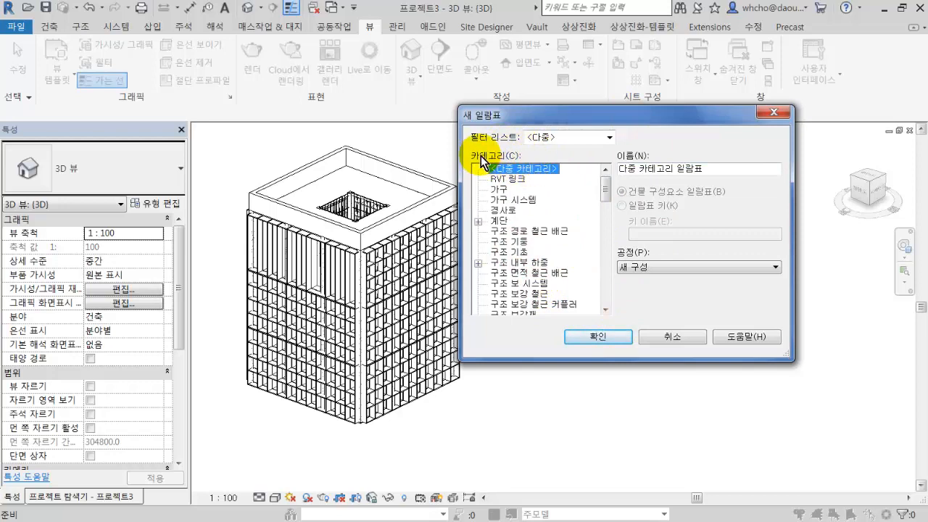
{"action": "left_click_drag", "start_coordinate": [528, 113], "coordinate": [603, 113]}
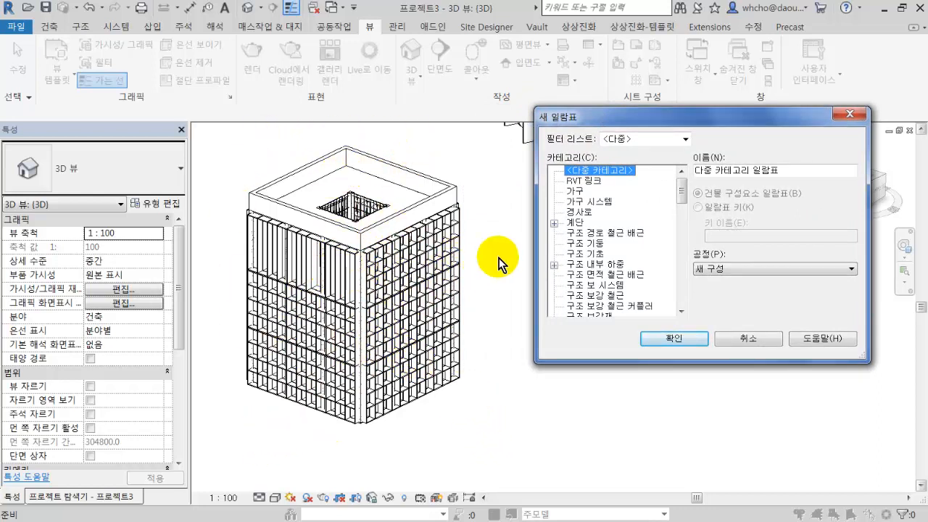
{"action": "left_click_drag", "start_coordinate": [687, 188], "coordinate": [685, 201]}
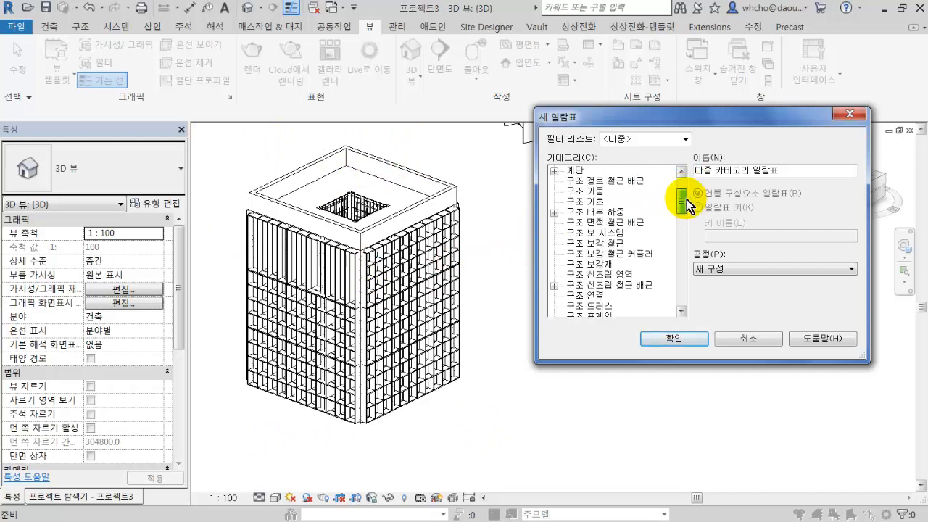
{"action": "left_click", "coordinate": [593, 201]}
{"action": "left_click", "coordinate": [592, 191]}
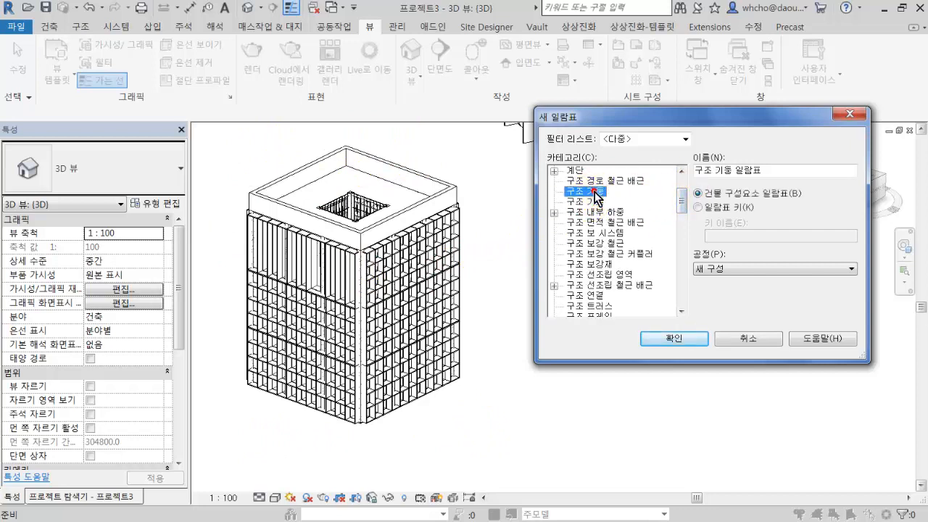
{"action": "left_click", "coordinate": [679, 334]}
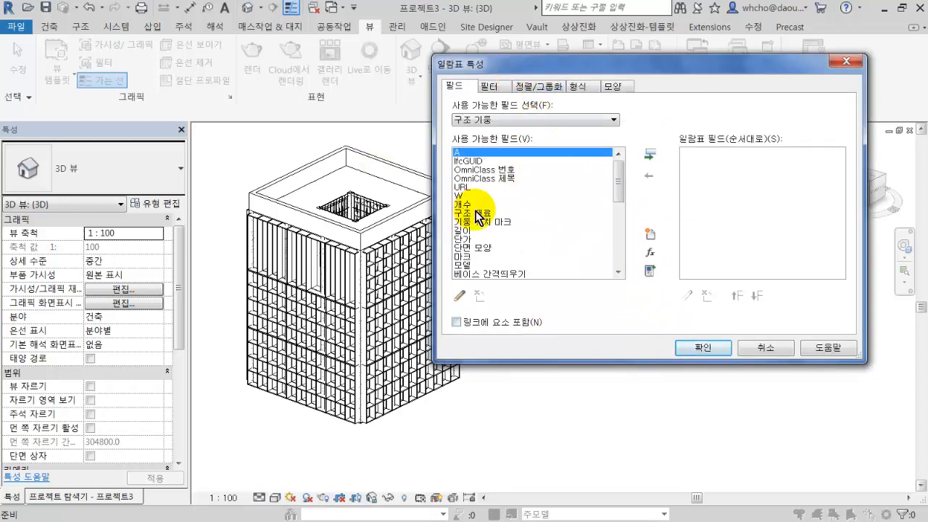
Step: Examine the available structural column fields, especially the base and top level fields and their offsets
{"action": "left_click_drag", "start_coordinate": [490, 157], "coordinate": [501, 355]}
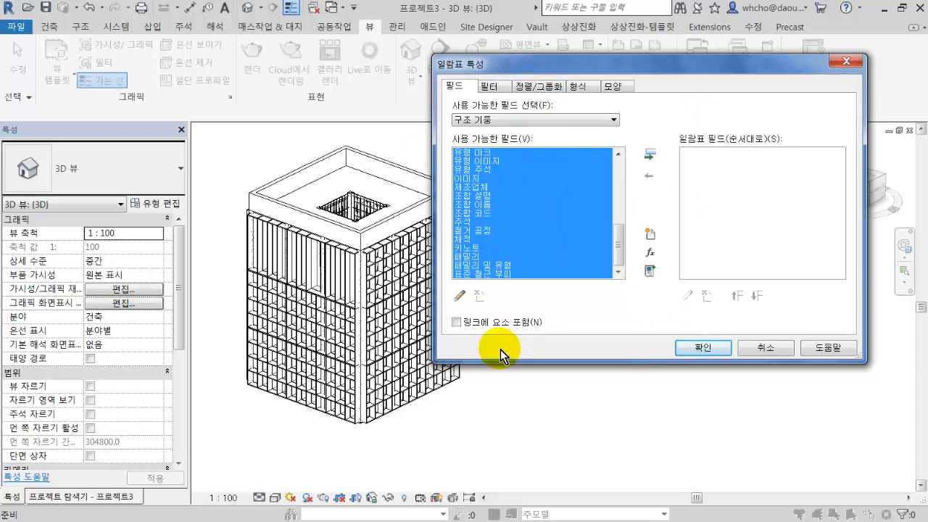
{"action": "left_click", "coordinate": [515, 264]}
{"action": "left_click", "coordinate": [513, 257]}
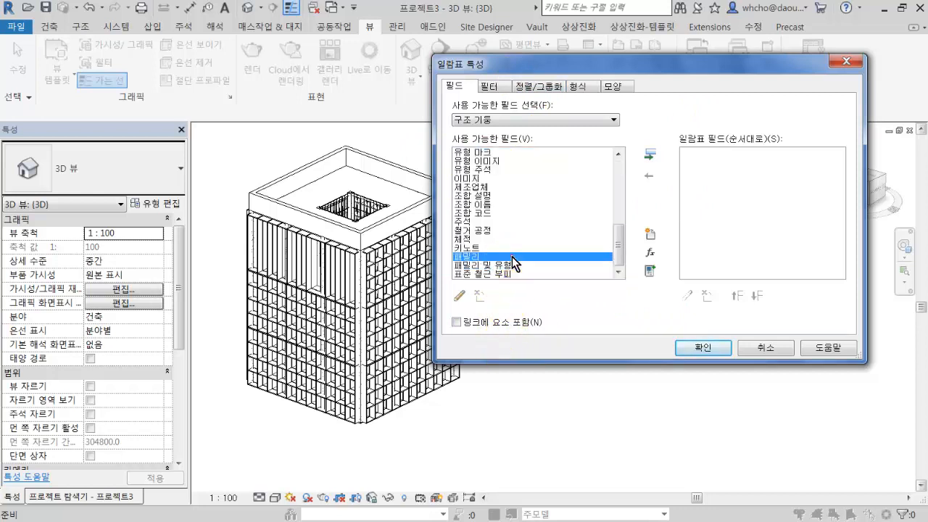
{"action": "scroll", "coordinate": [512, 266], "scroll_direction": "up", "scroll_amount": 10}
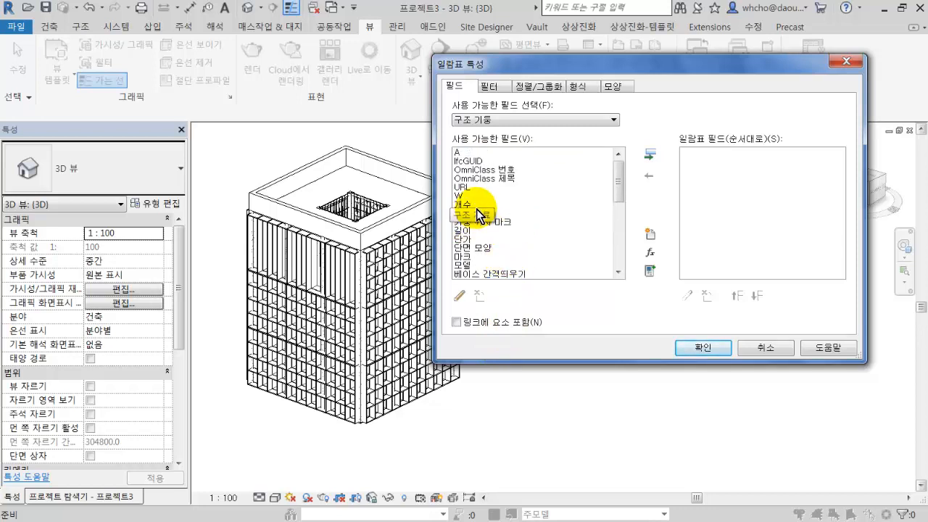
{"action": "left_click", "coordinate": [478, 204]}
{"action": "left_click", "coordinate": [504, 154]}
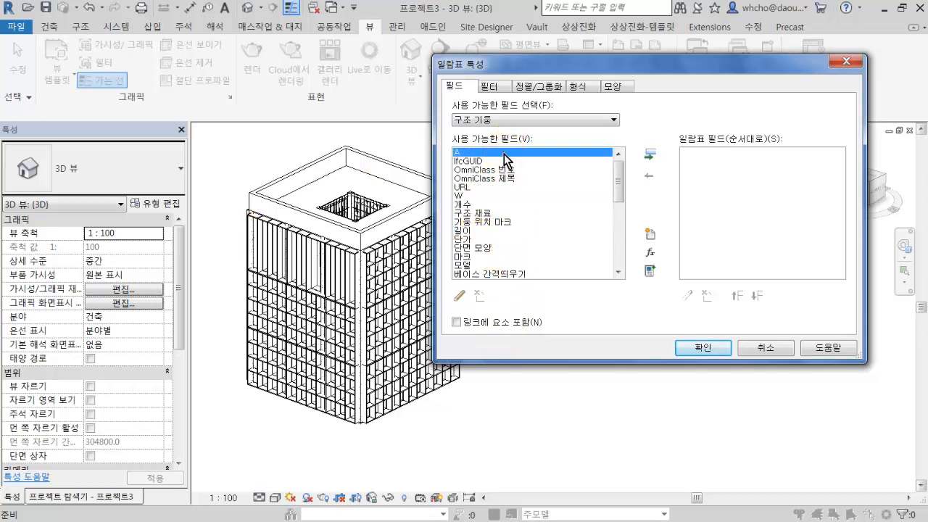
{"action": "key", "text": "shift+End"}
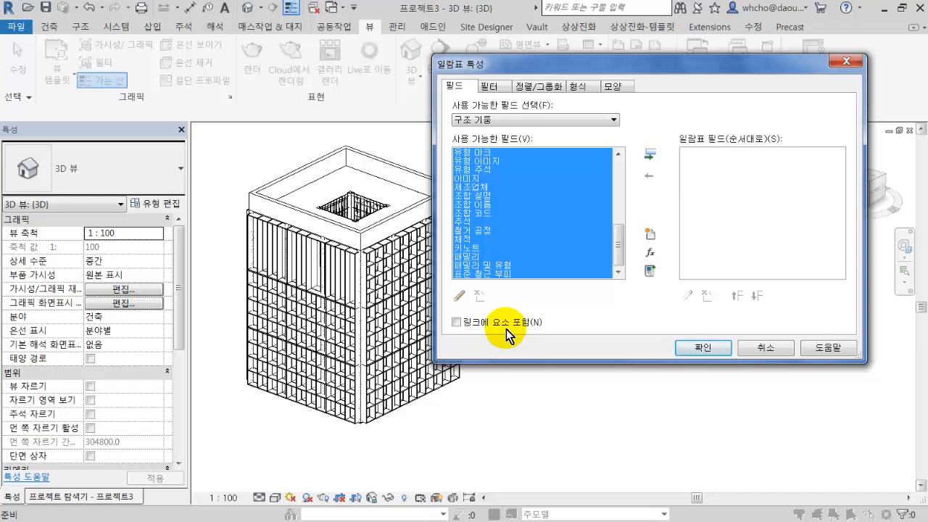
{"action": "left_click", "coordinate": [487, 248]}
{"action": "left_click", "coordinate": [498, 213]}
{"action": "left_click", "coordinate": [500, 205]}
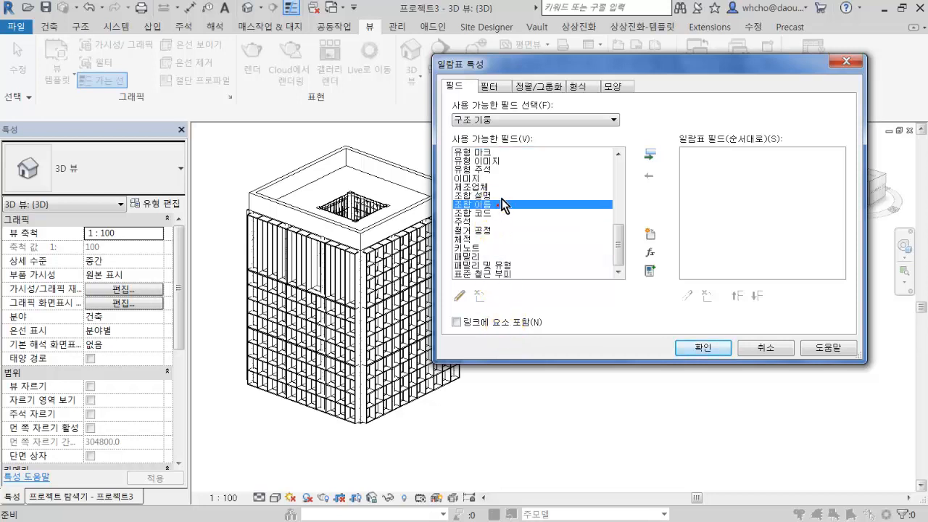
{"action": "left_click", "coordinate": [507, 172]}
{"action": "scroll", "coordinate": [507, 177], "scroll_direction": "up", "scroll_amount": 4}
{"action": "left_click", "coordinate": [507, 231]}
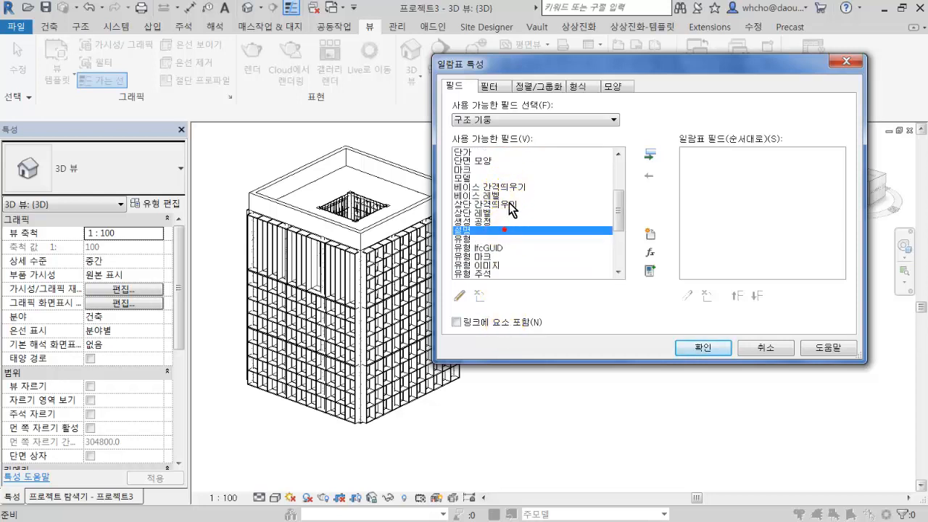
{"action": "left_click", "coordinate": [513, 189]}
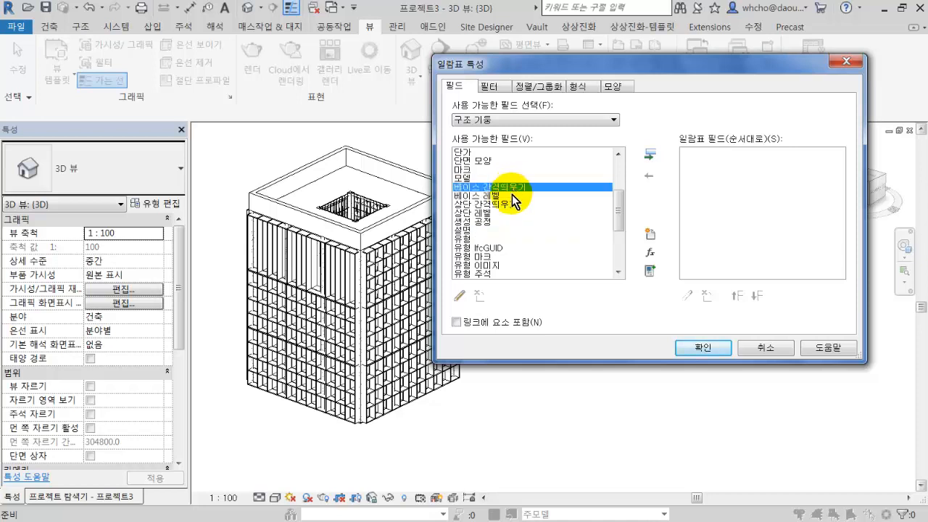
{"action": "left_click", "coordinate": [511, 196]}
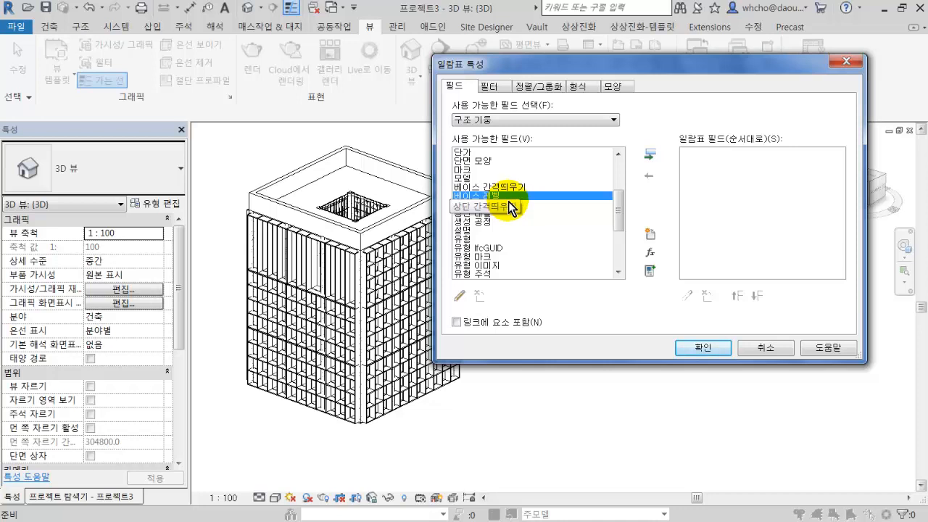
{"action": "left_click", "coordinate": [525, 205]}
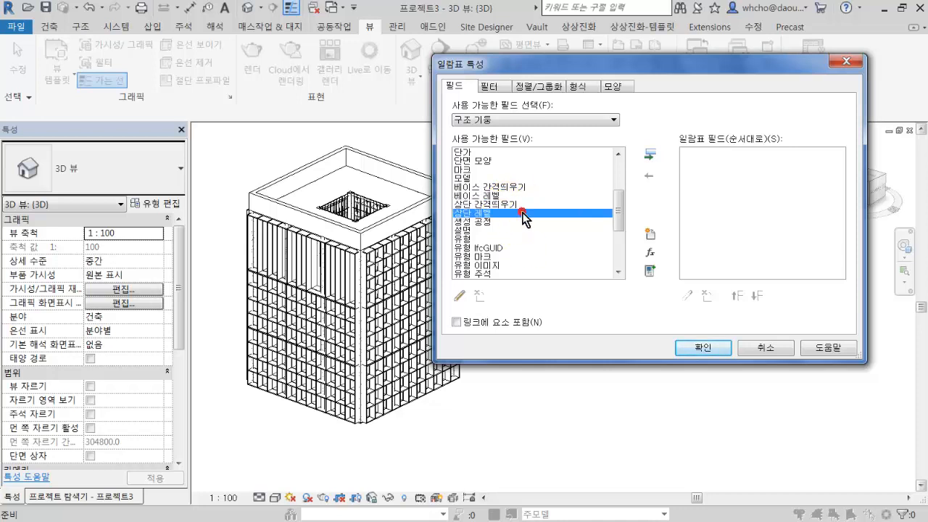
{"action": "left_click", "coordinate": [506, 214]}
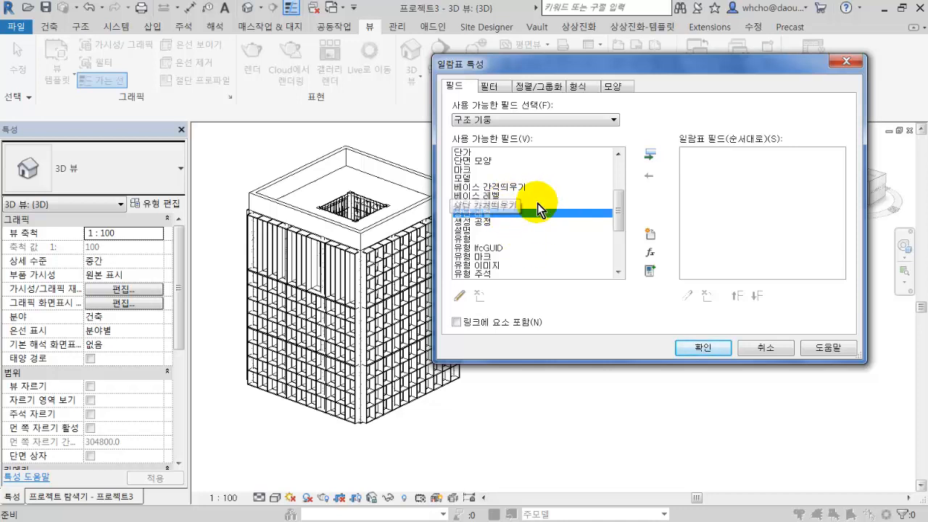
{"action": "left_click", "coordinate": [536, 205]}
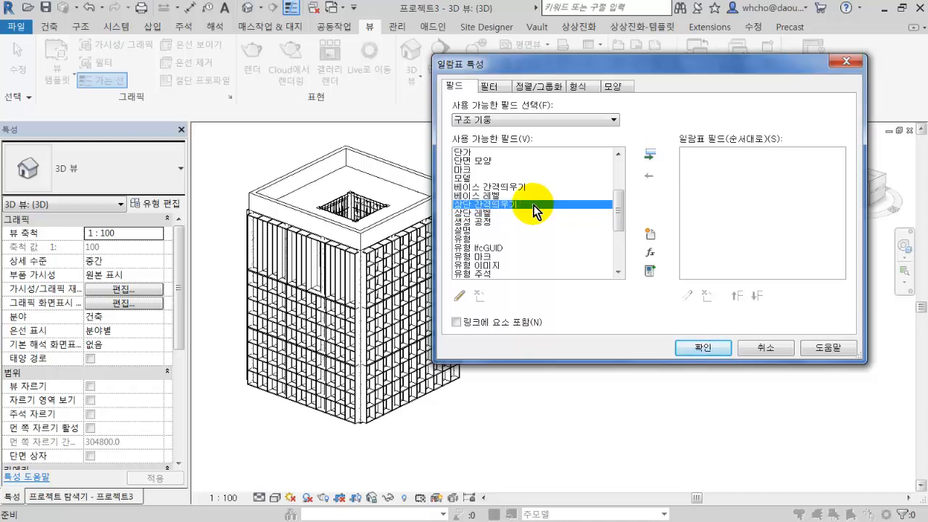
Step: Add the 베이스 레벨, 상단 레벨 and 유형 fields to the structural column schedule, in that order
{"action": "double_click", "coordinate": [533, 195]}
{"action": "double_click", "coordinate": [526, 204]}
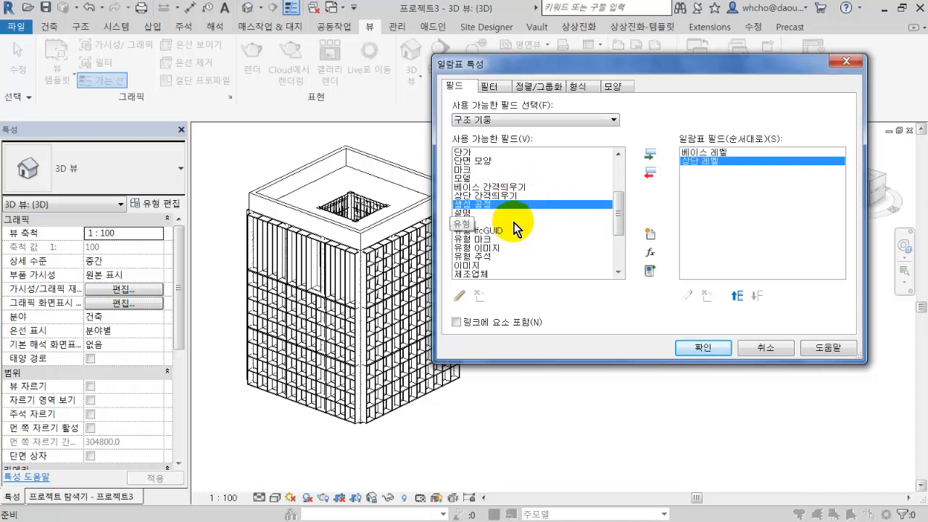
{"action": "double_click", "coordinate": [515, 222]}
Step: Add the 마크 and 길이 fields after 유형 and generate the structural column schedule
{"action": "scroll", "coordinate": [515, 223], "scroll_direction": "down", "scroll_amount": 1}
{"action": "scroll", "coordinate": [515, 228], "scroll_direction": "down", "scroll_amount": 2}
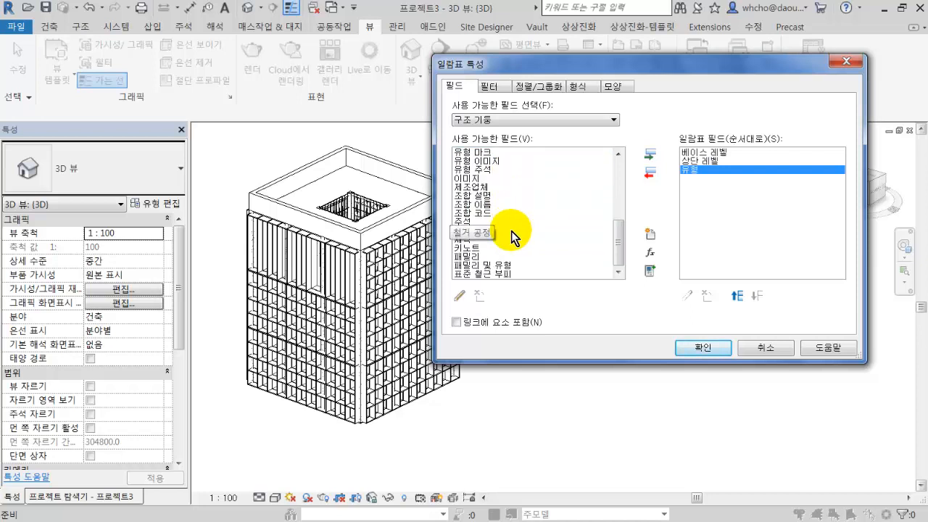
{"action": "scroll", "coordinate": [510, 229], "scroll_direction": "up", "scroll_amount": 4}
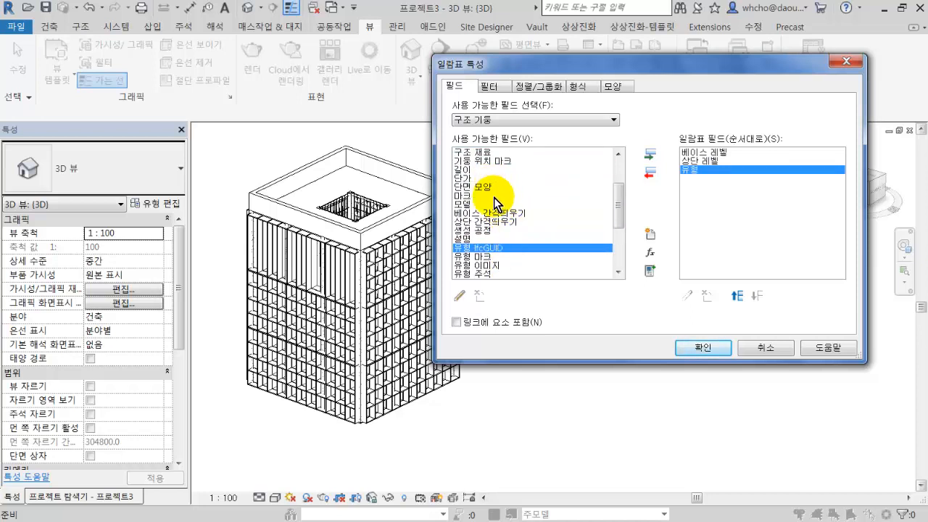
{"action": "left_click", "coordinate": [494, 198]}
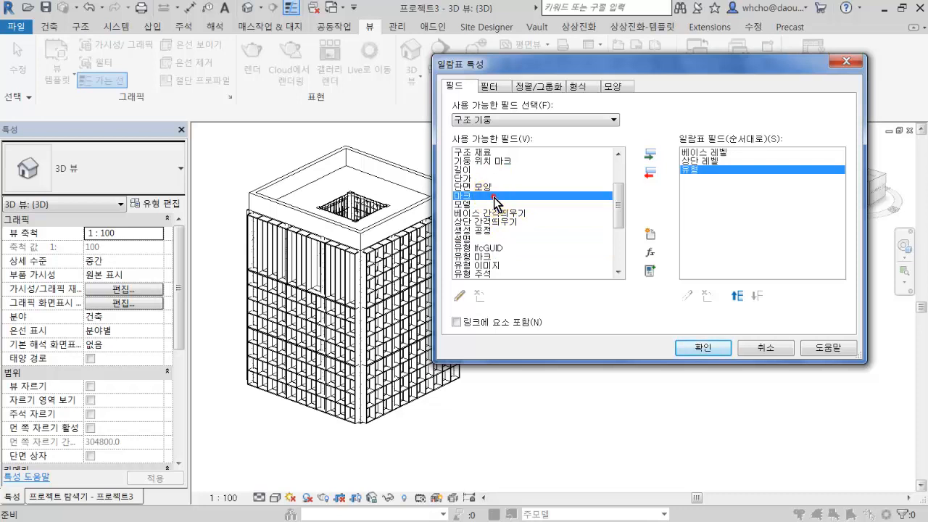
{"action": "double_click", "coordinate": [494, 197]}
{"action": "double_click", "coordinate": [490, 171]}
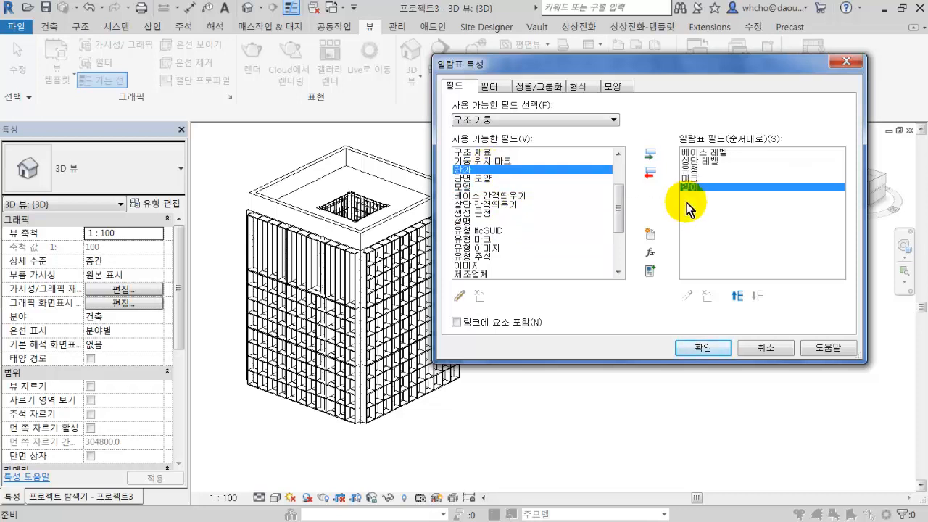
{"action": "left_click_drag", "start_coordinate": [714, 181], "coordinate": [711, 151]}
{"action": "left_click", "coordinate": [714, 177]}
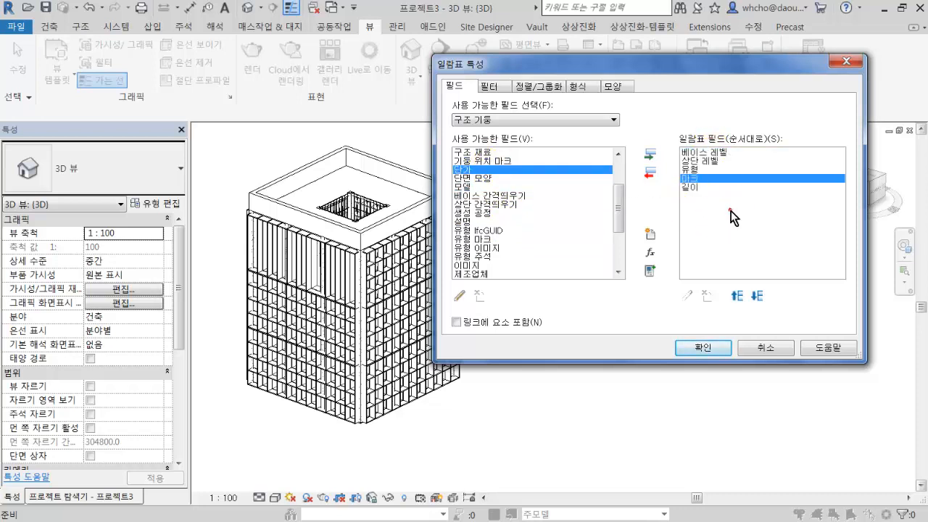
{"action": "left_click", "coordinate": [703, 348]}
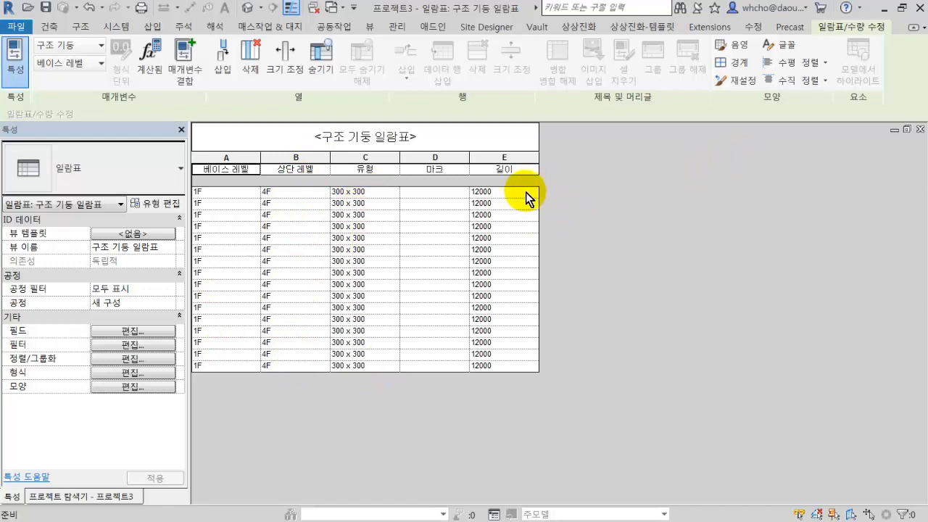
Step: Tile the open view windows with the 3D view active and fit the views to their windows
{"action": "left_click", "coordinate": [906, 128]}
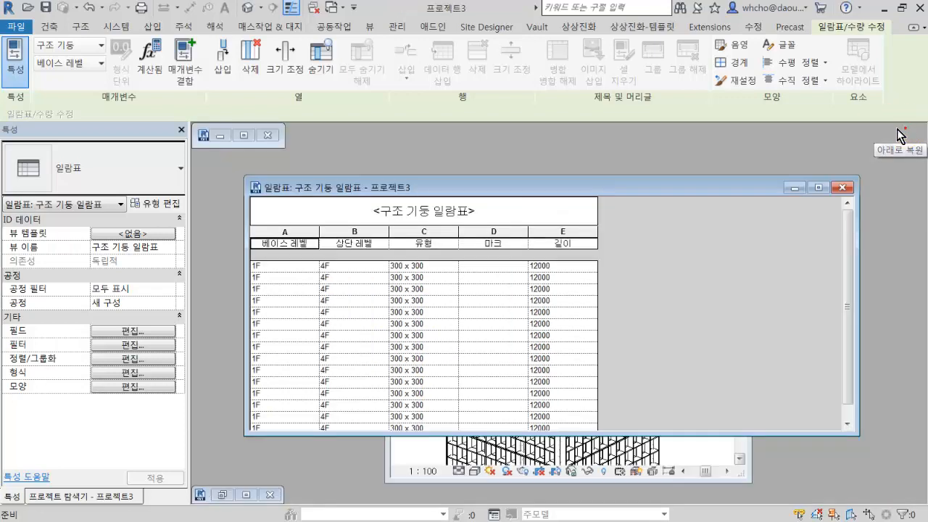
{"action": "left_click", "coordinate": [694, 441]}
{"action": "key", "text": "w"}
{"action": "key", "text": "t"}
{"action": "key", "text": "z"}
{"action": "key", "text": "a"}
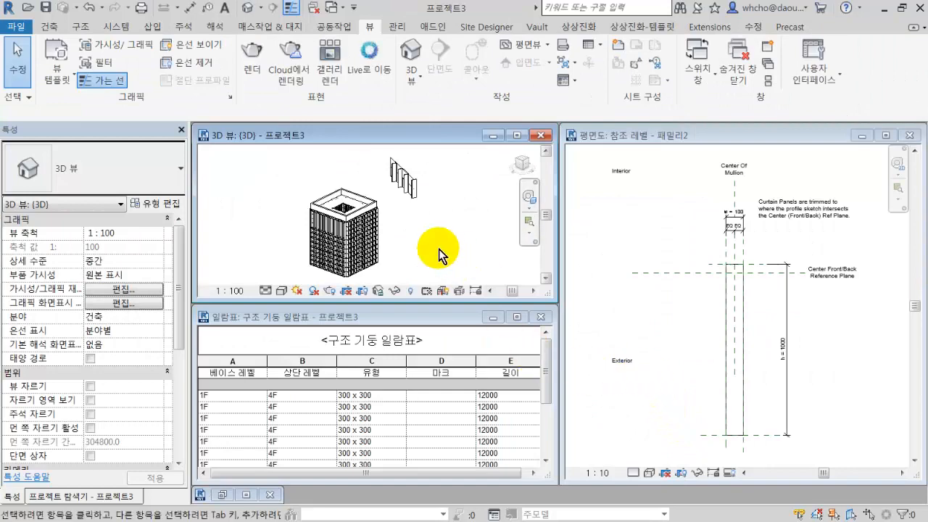
Step: Close the 패밀리2 참조 레벨 floor plan and tile the 3D view and column schedule side by side, fitted to their windows
{"action": "left_click", "coordinate": [911, 136]}
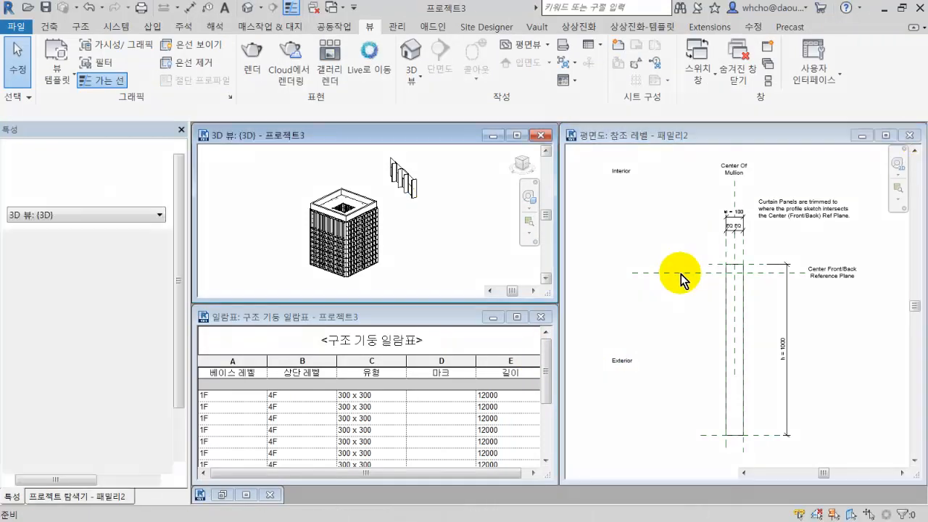
{"action": "key", "text": "w"}
{"action": "key", "text": "t"}
{"action": "key", "text": "z"}
{"action": "key", "text": "a"}
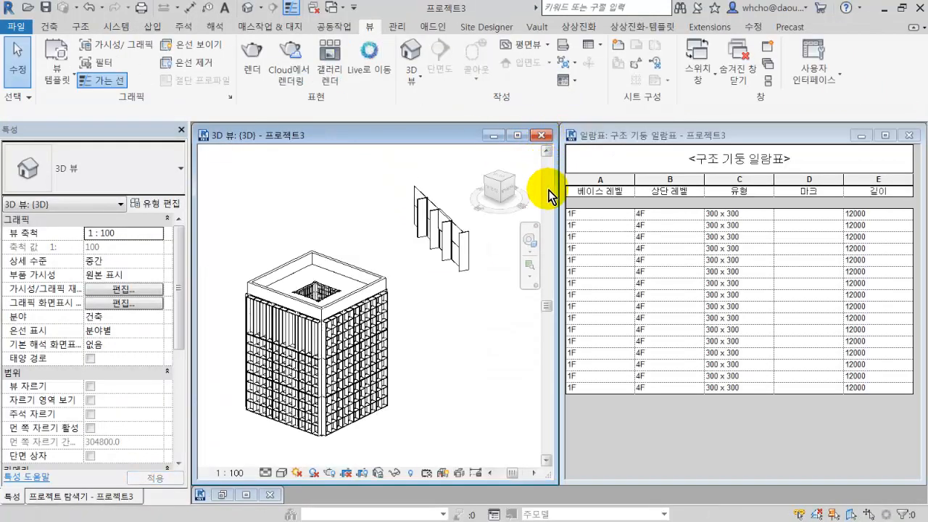
{"action": "scroll", "coordinate": [429, 290], "scroll_direction": "up", "scroll_amount": 3}
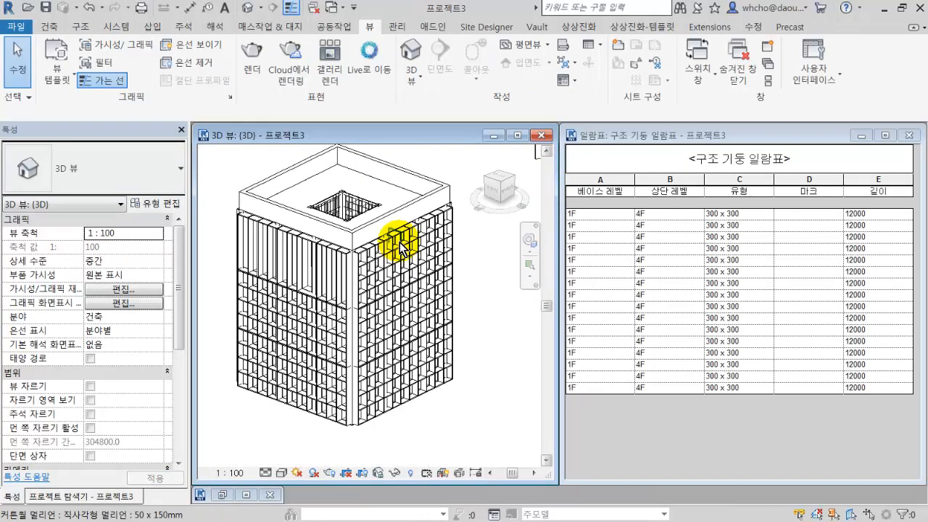
{"action": "middle_click_drag", "start_coordinate": [399, 242], "coordinate": [408, 255], "text": "shift"}
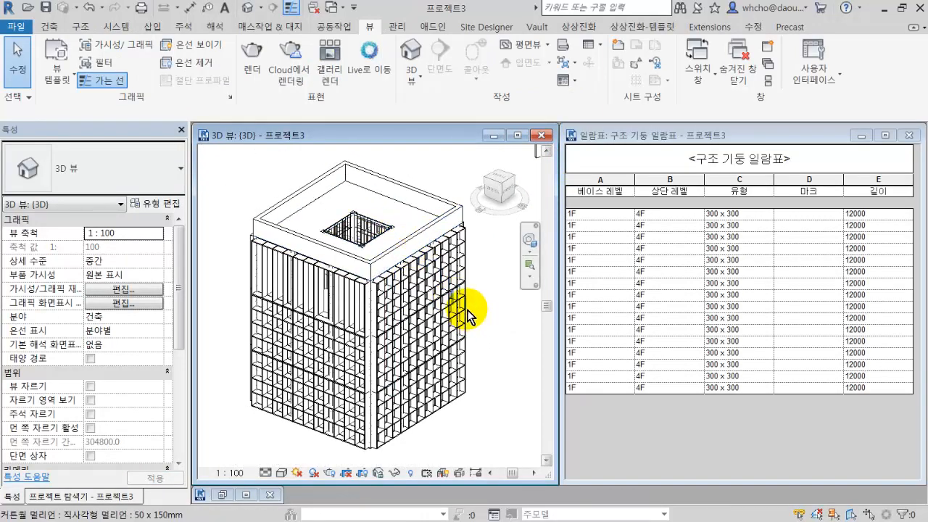
{"action": "scroll", "coordinate": [460, 312], "scroll_direction": "down", "scroll_amount": 1}
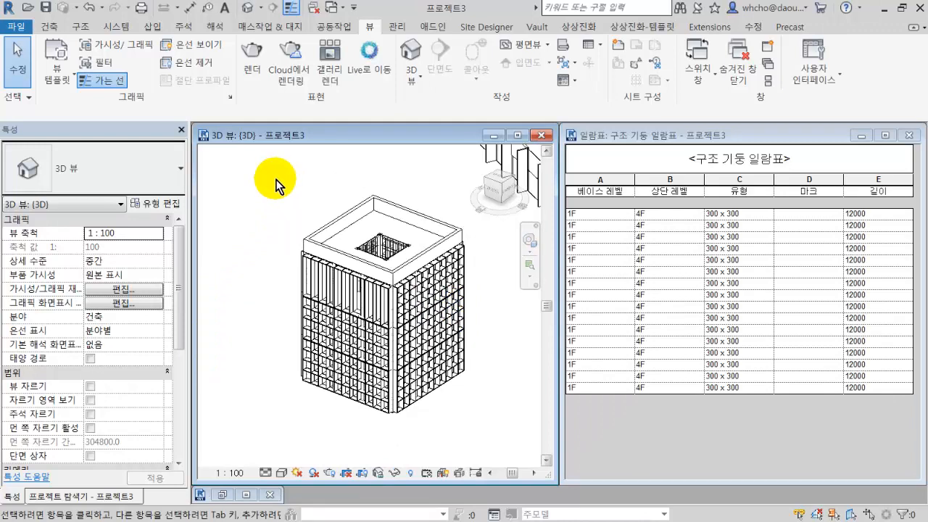
Step: Override the surface transparency of the 커튼월 멀리언 category to 60% in the 3D view's visibility/graphics settings
{"action": "key", "text": "v"}
{"action": "key", "text": "v"}
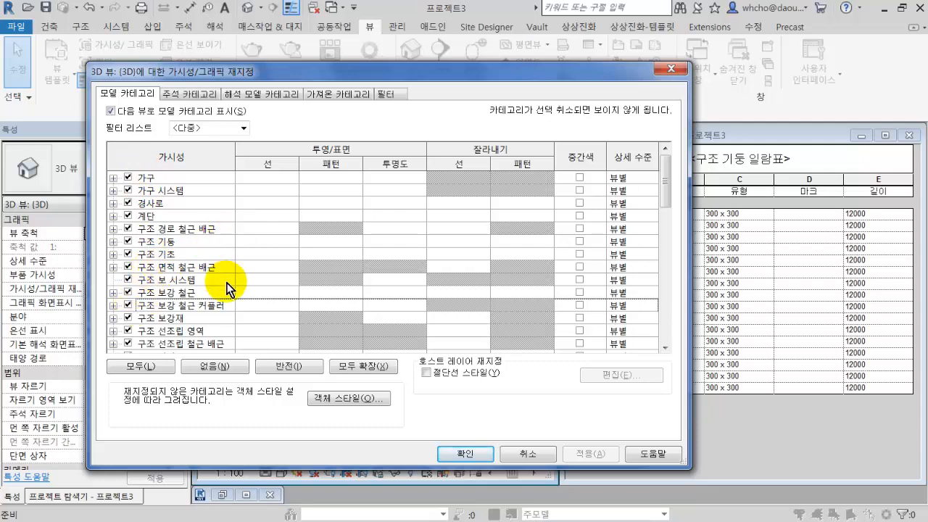
{"action": "scroll", "coordinate": [255, 296], "scroll_direction": "down", "scroll_amount": 1}
{"action": "scroll", "coordinate": [256, 296], "scroll_direction": "down", "scroll_amount": 4}
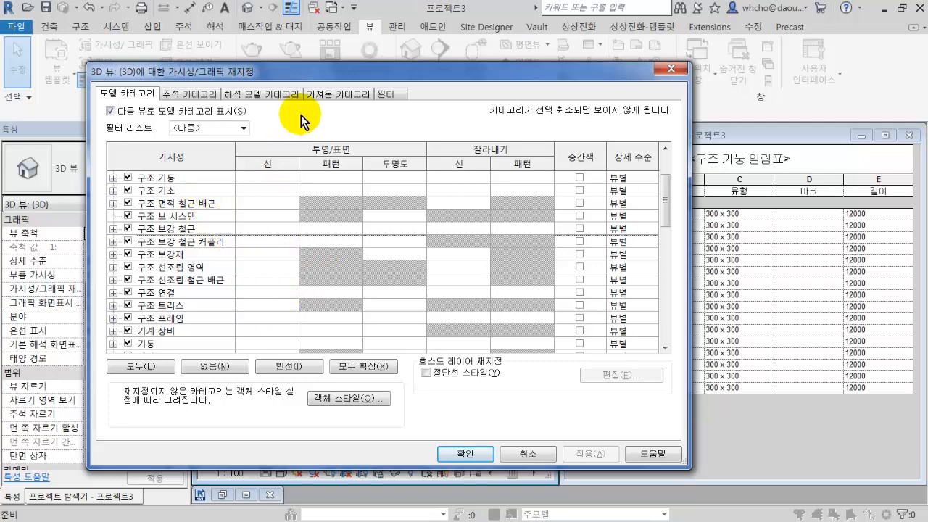
{"action": "left_click_drag", "start_coordinate": [316, 72], "coordinate": [327, 57]}
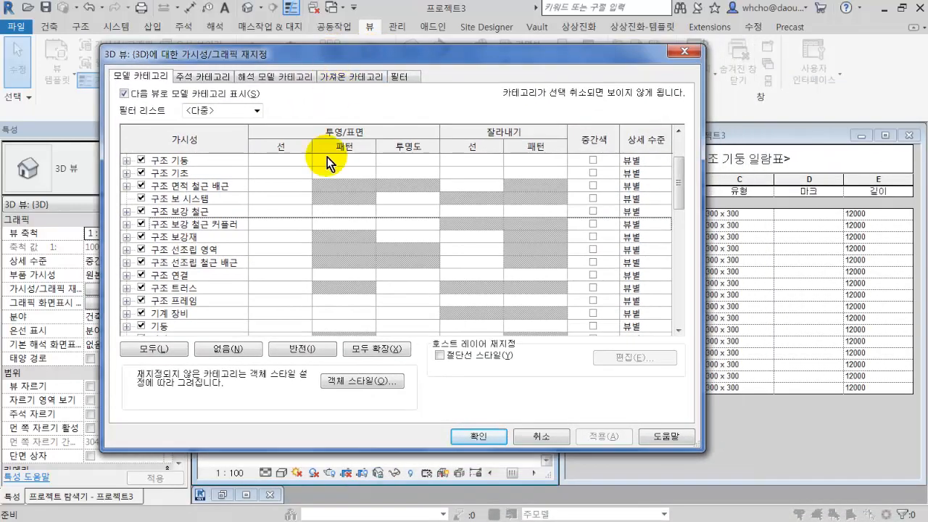
{"action": "scroll", "coordinate": [316, 203], "scroll_direction": "down", "scroll_amount": 1}
{"action": "scroll", "coordinate": [316, 203], "scroll_direction": "down", "scroll_amount": 8}
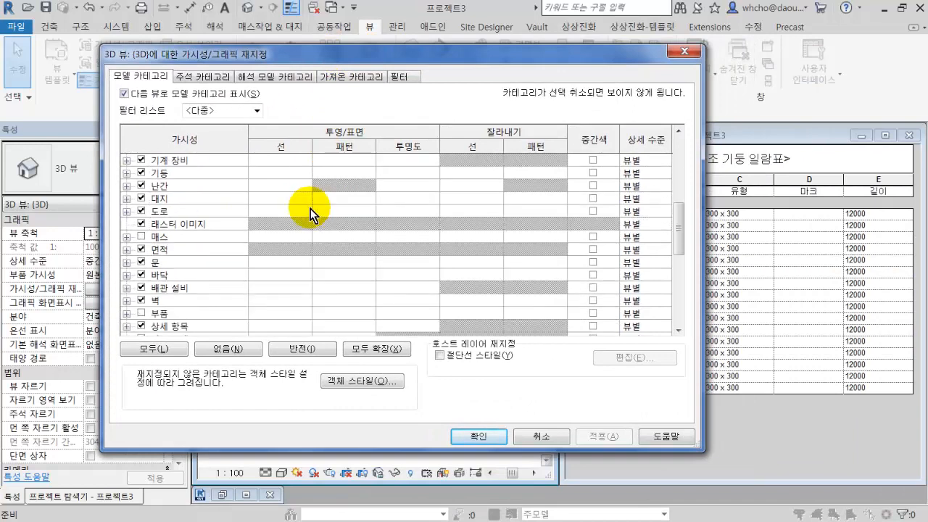
{"action": "scroll", "coordinate": [307, 216], "scroll_direction": "down", "scroll_amount": 5}
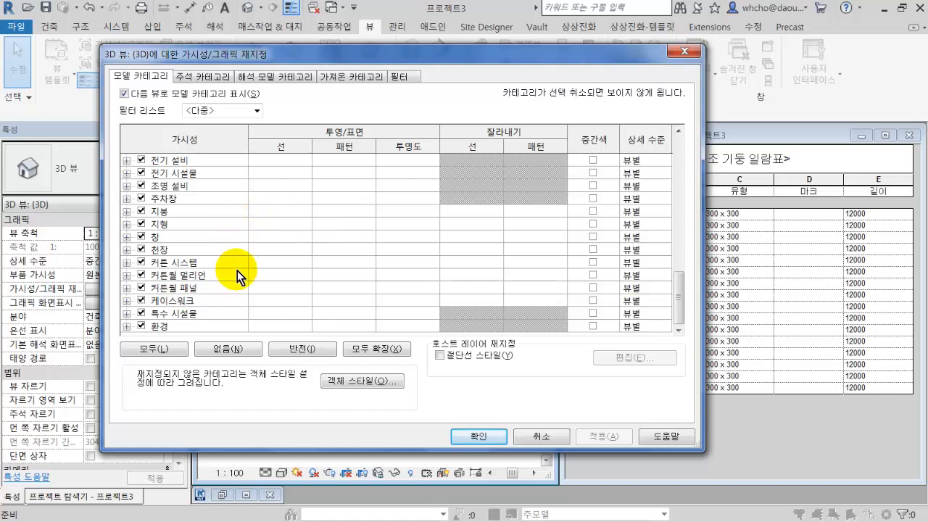
{"action": "left_click", "coordinate": [175, 280]}
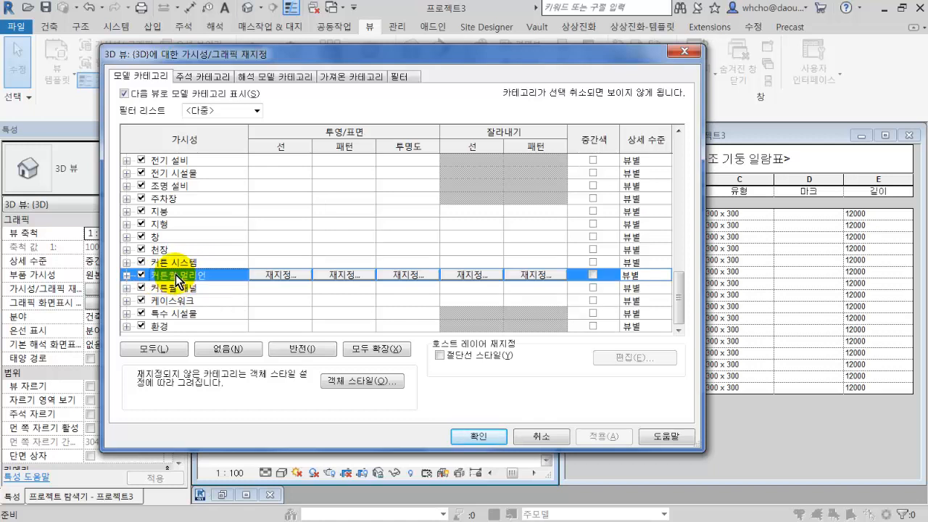
{"action": "left_click", "coordinate": [395, 275]}
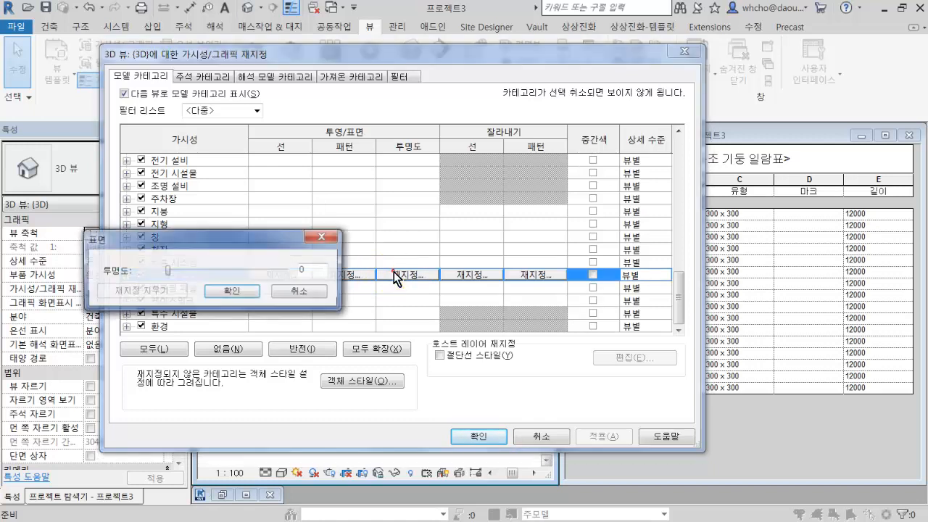
{"action": "mouse_move", "coordinate": [248, 279]}
{"action": "left_mouse_down"}
{"action": "mouse_move", "coordinate": [233, 273]}
{"action": "mouse_move", "coordinate": [242, 276]}
{"action": "left_mouse_up"}
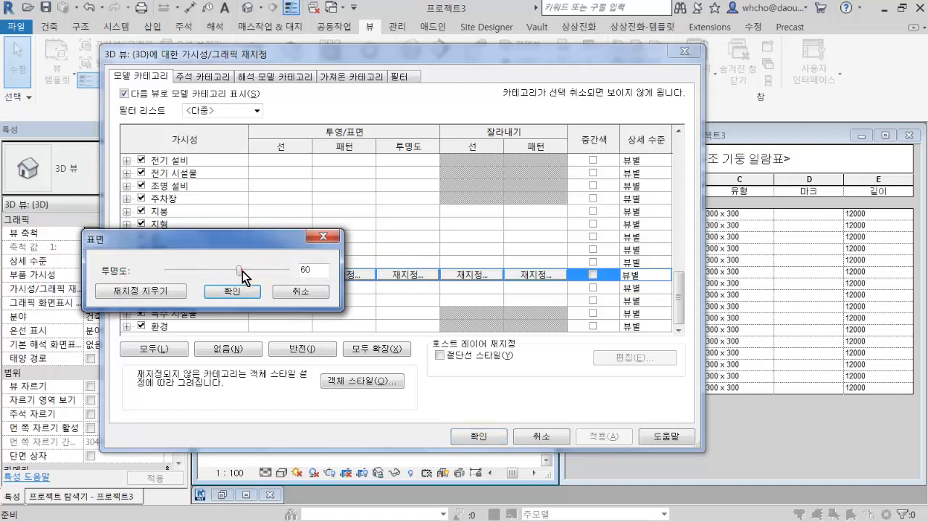
{"action": "left_click", "coordinate": [251, 290]}
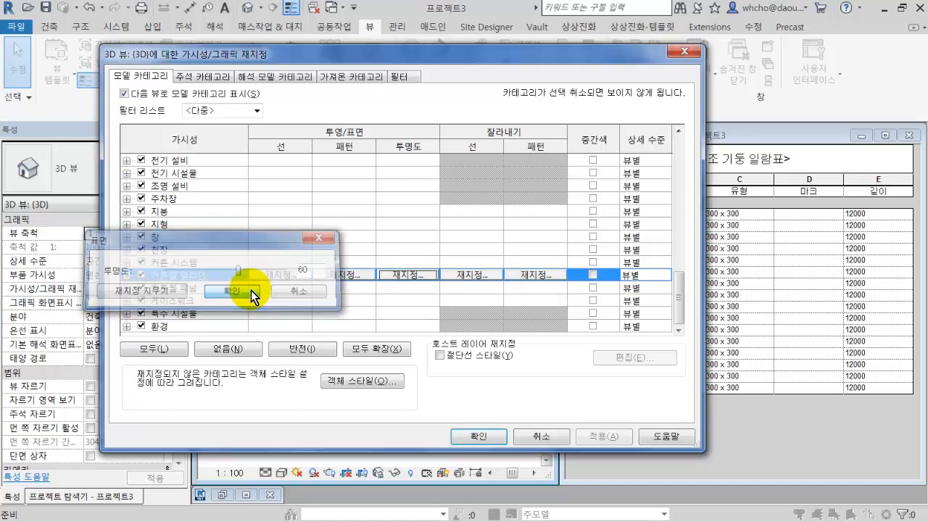
{"action": "left_click", "coordinate": [602, 437]}
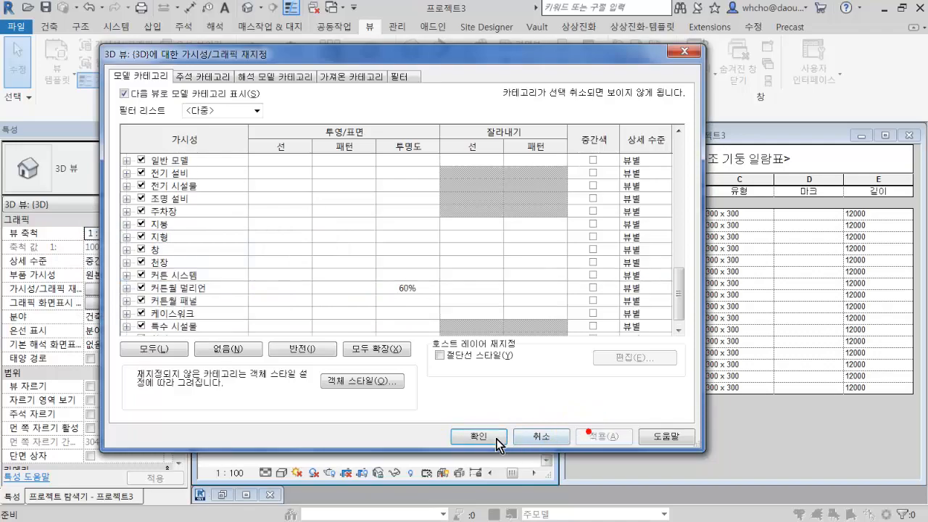
{"action": "left_click", "coordinate": [476, 440]}
Step: Override the projection line weight of the 커튼월 멀리언 category to 1 in the 3D view
{"action": "scroll", "coordinate": [384, 305], "scroll_direction": "up", "scroll_amount": 8}
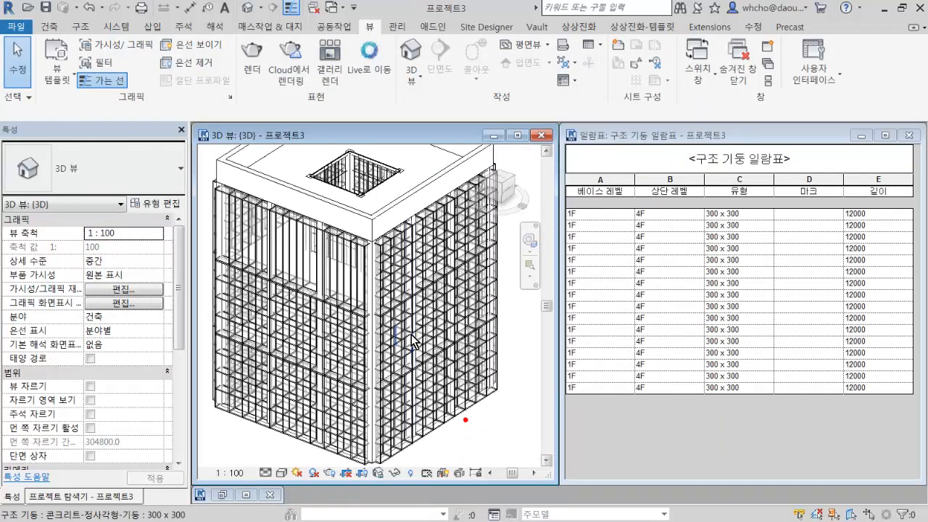
{"action": "scroll", "coordinate": [383, 314], "scroll_direction": "down", "scroll_amount": 4}
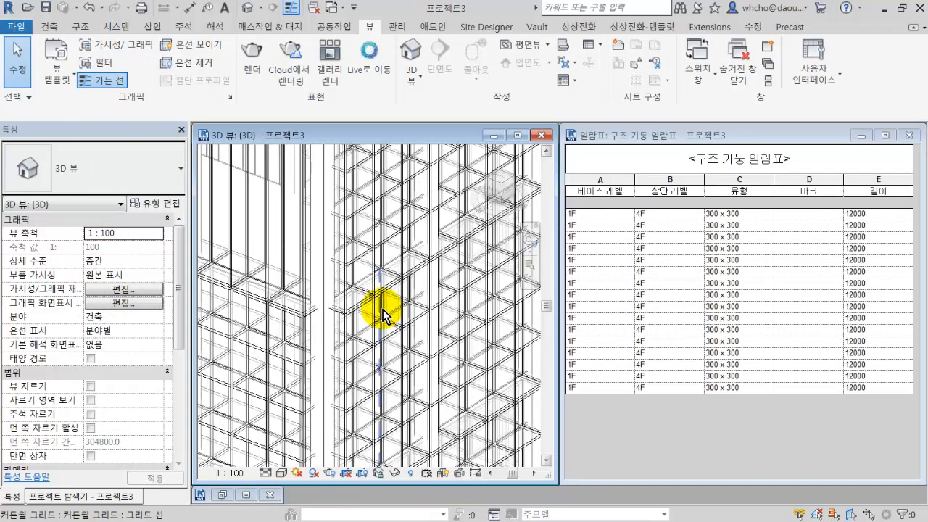
{"action": "scroll", "coordinate": [383, 314], "scroll_direction": "down", "scroll_amount": 4}
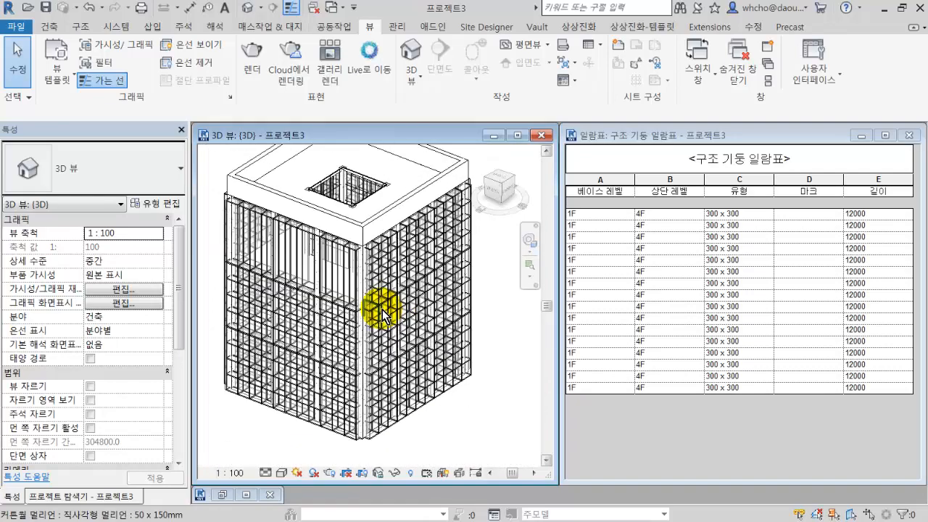
{"action": "key", "text": "v"}
{"action": "key", "text": "v"}
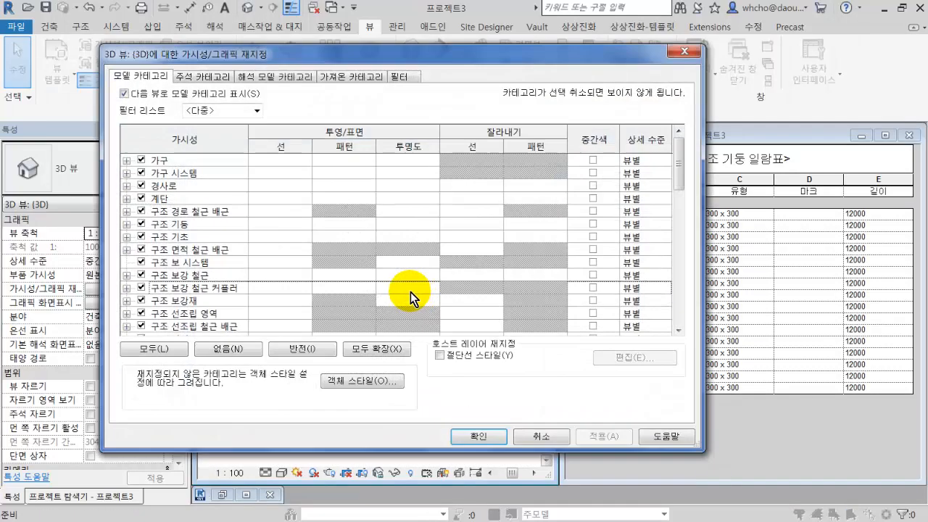
{"action": "scroll", "coordinate": [264, 307], "scroll_direction": "down", "scroll_amount": 13}
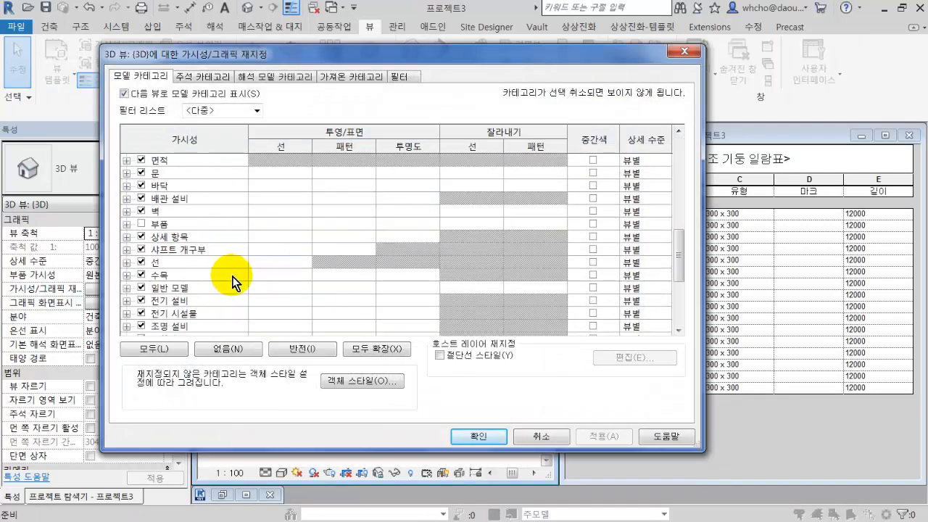
{"action": "left_click", "coordinate": [231, 278]}
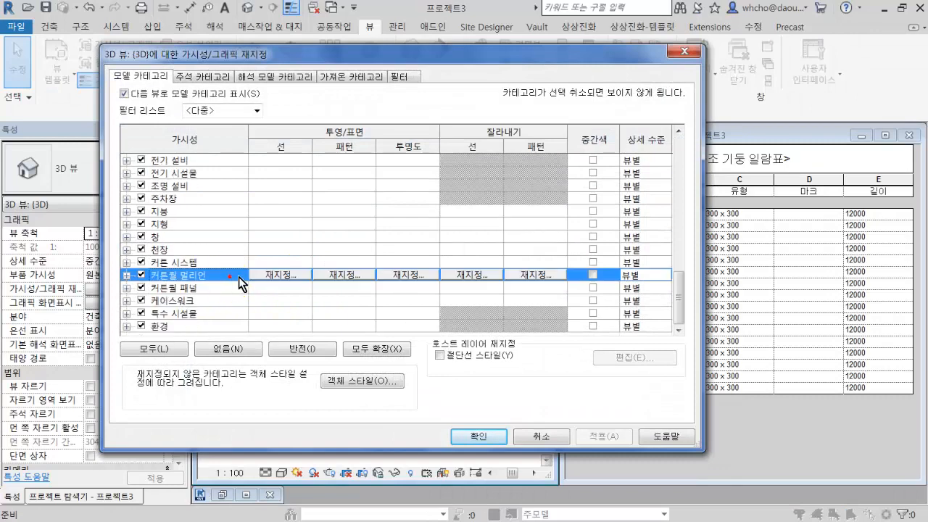
{"action": "left_click", "coordinate": [291, 272]}
{"action": "left_click", "coordinate": [359, 226]}
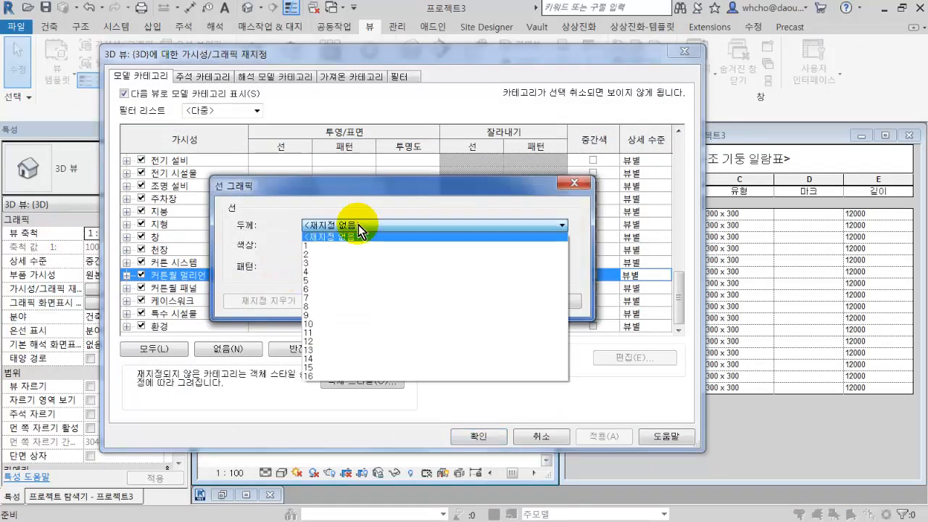
{"action": "left_click", "coordinate": [360, 228]}
{"action": "left_click", "coordinate": [360, 226]}
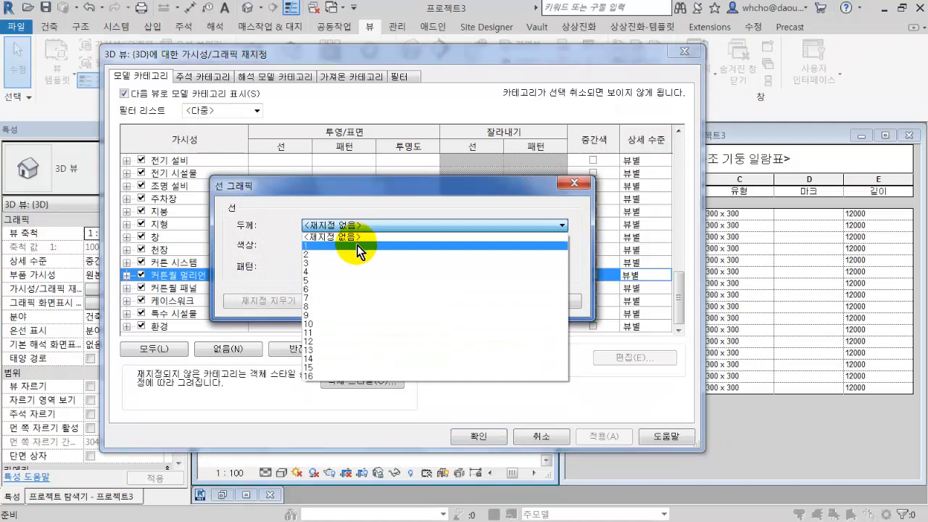
{"action": "left_click", "coordinate": [357, 239]}
{"action": "left_click", "coordinate": [358, 247]}
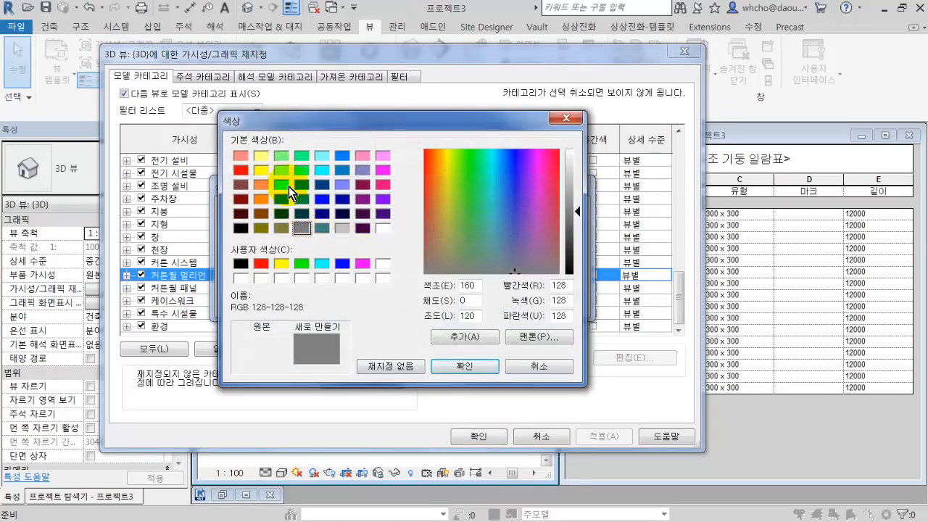
{"action": "key", "text": "Escape"}
Step: Set the projection line pattern of the 커튼월 멀리언 category to 도트
{"action": "left_click", "coordinate": [450, 268]}
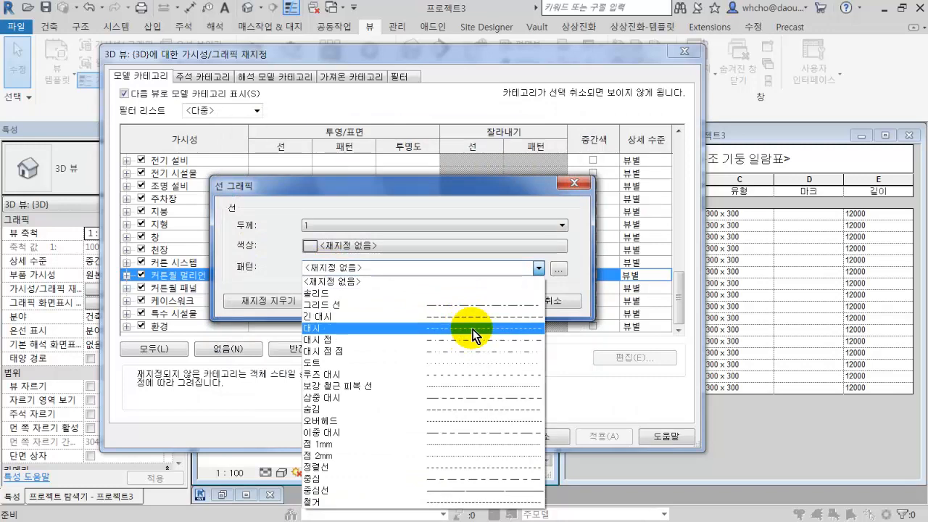
{"action": "left_click", "coordinate": [483, 364]}
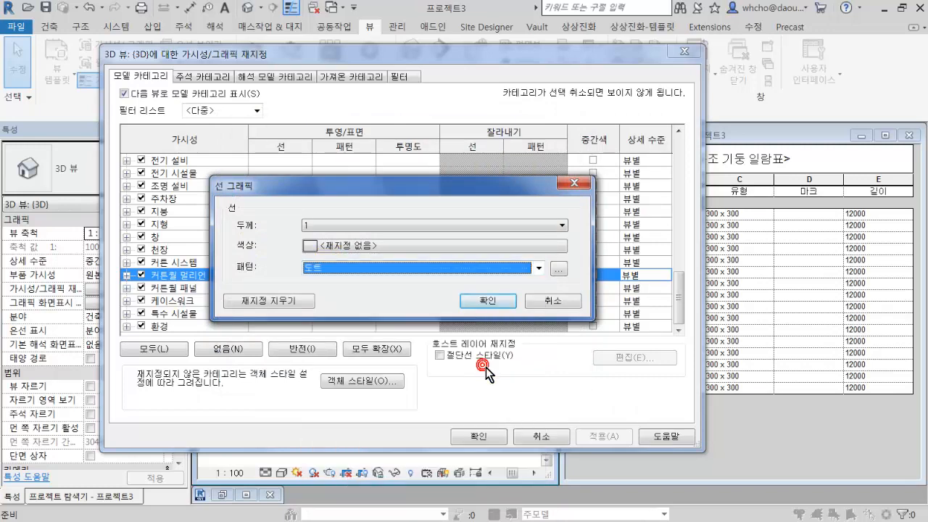
{"action": "left_click", "coordinate": [512, 303]}
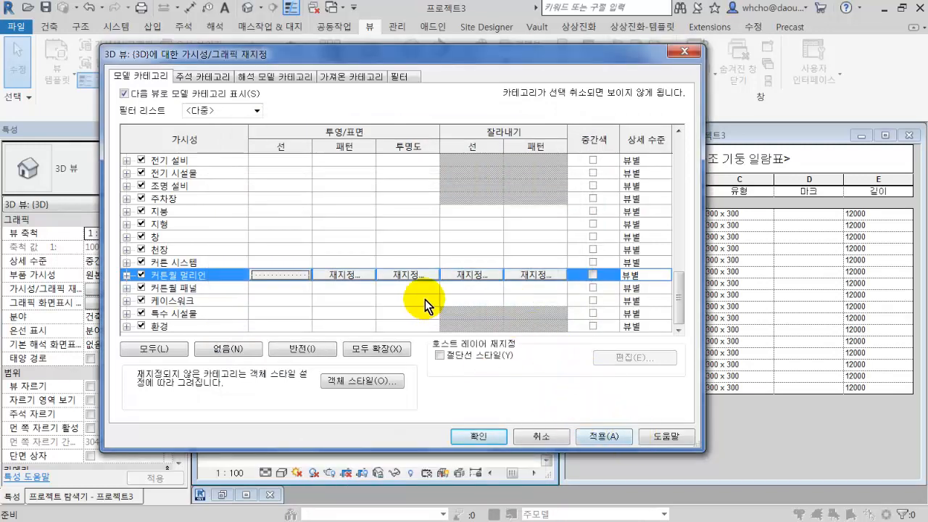
Step: Set the surface transparency of the 커튼월 멀리언 category to 80% and apply the overrides to the 3D view
{"action": "left_click", "coordinate": [418, 274]}
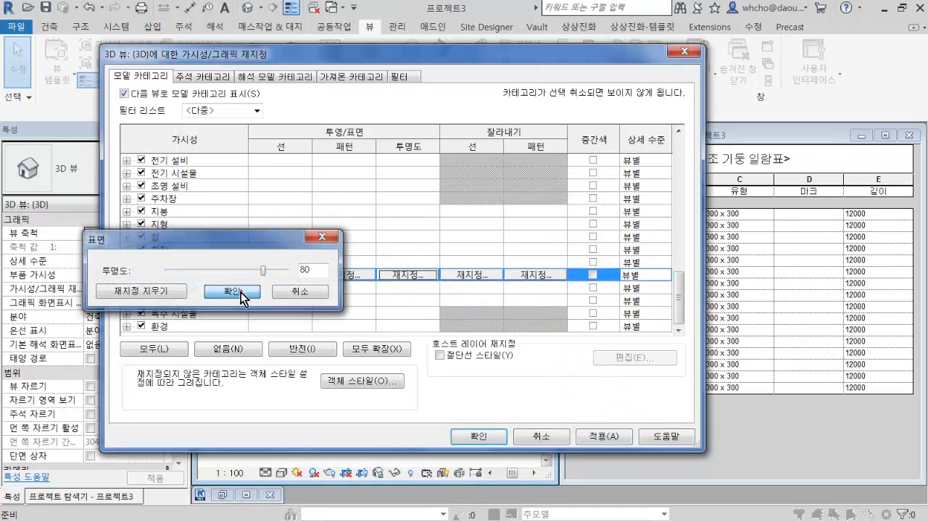
{"action": "left_click", "coordinate": [241, 293]}
{"action": "left_click", "coordinate": [605, 438]}
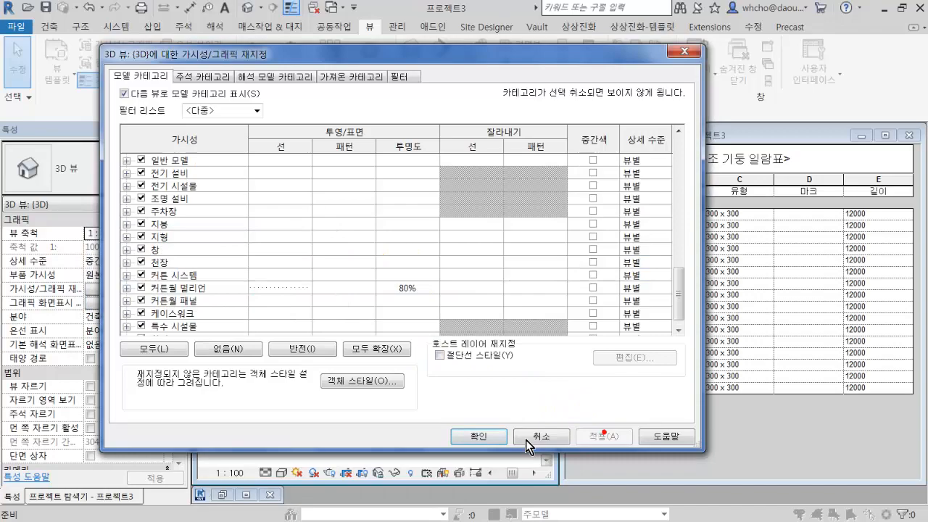
{"action": "left_click", "coordinate": [480, 437]}
Step: Examine how the curtain wall mullions and the structure behind them are displayed in the 3D view
{"action": "scroll", "coordinate": [362, 330], "scroll_direction": "up", "scroll_amount": 10}
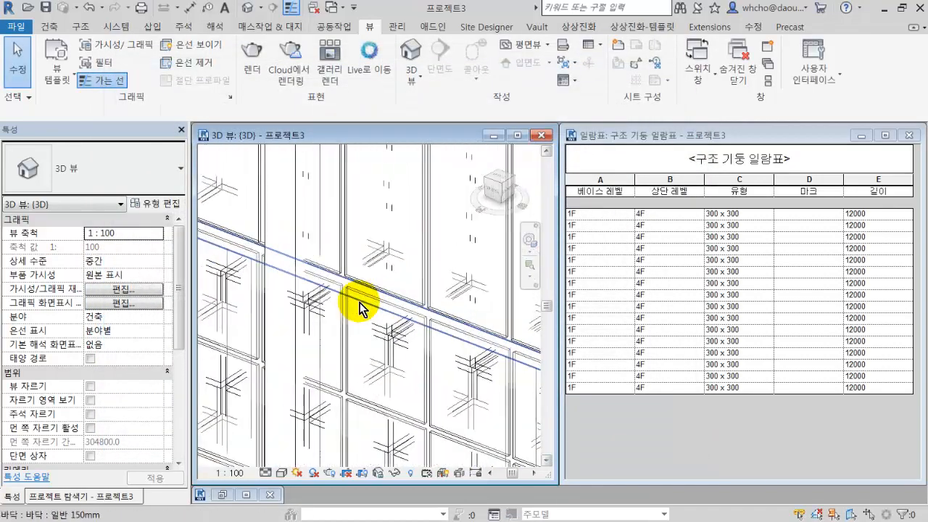
{"action": "scroll", "coordinate": [323, 294], "scroll_direction": "down", "scroll_amount": 6}
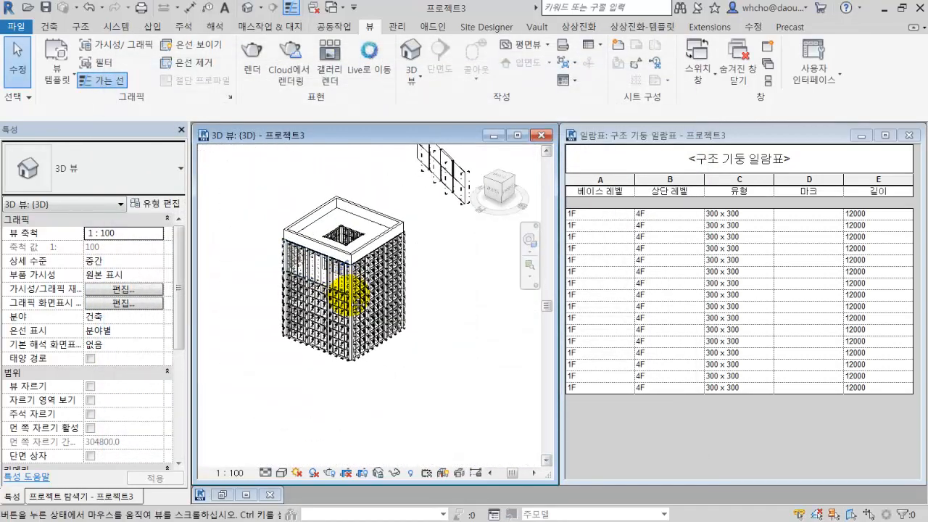
{"action": "scroll", "coordinate": [338, 286], "scroll_direction": "up", "scroll_amount": 5}
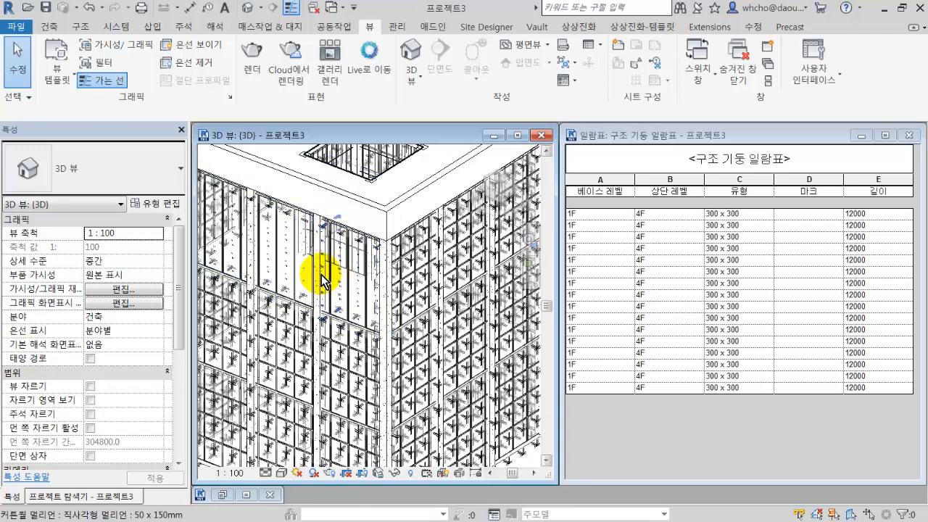
{"action": "scroll", "coordinate": [315, 274], "scroll_direction": "down", "scroll_amount": 5}
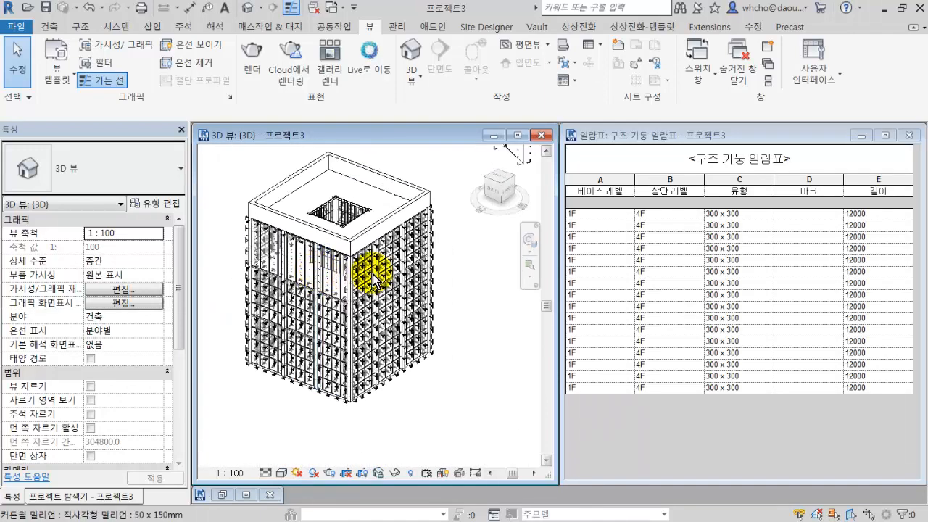
{"action": "scroll", "coordinate": [363, 303], "scroll_direction": "up", "scroll_amount": 4}
{"action": "scroll", "coordinate": [374, 305], "scroll_direction": "down", "scroll_amount": 5}
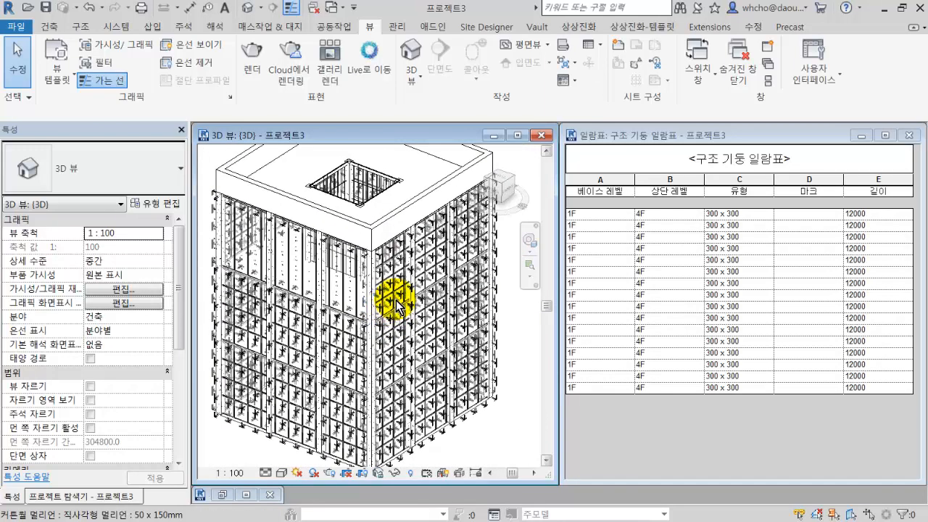
{"action": "scroll", "coordinate": [389, 267], "scroll_direction": "up", "scroll_amount": 2}
{"action": "scroll", "coordinate": [389, 272], "scroll_direction": "down", "scroll_amount": 2}
Step: Set the surface transparency of the 바닥 category to 80% and apply the override to the 3D view
{"action": "key", "text": "v"}
{"action": "key", "text": "v"}
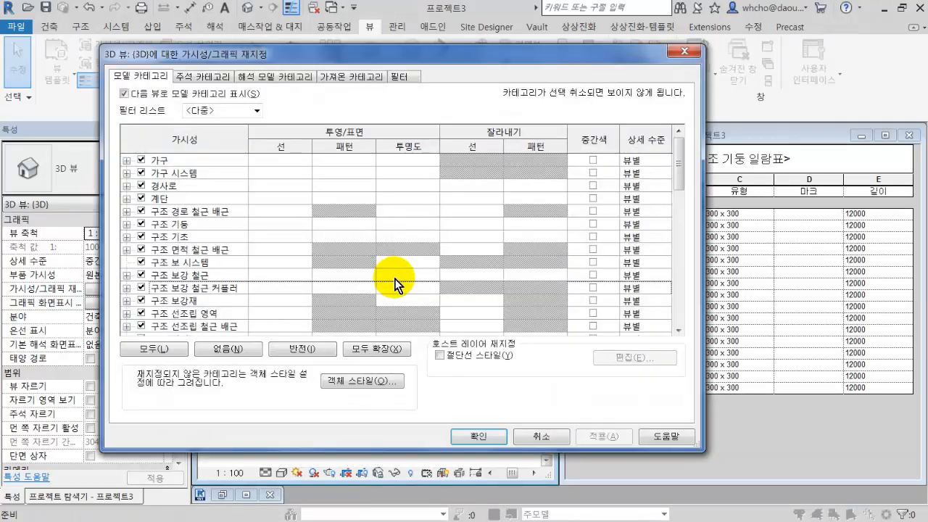
{"action": "scroll", "coordinate": [201, 242], "scroll_direction": "down", "scroll_amount": 1}
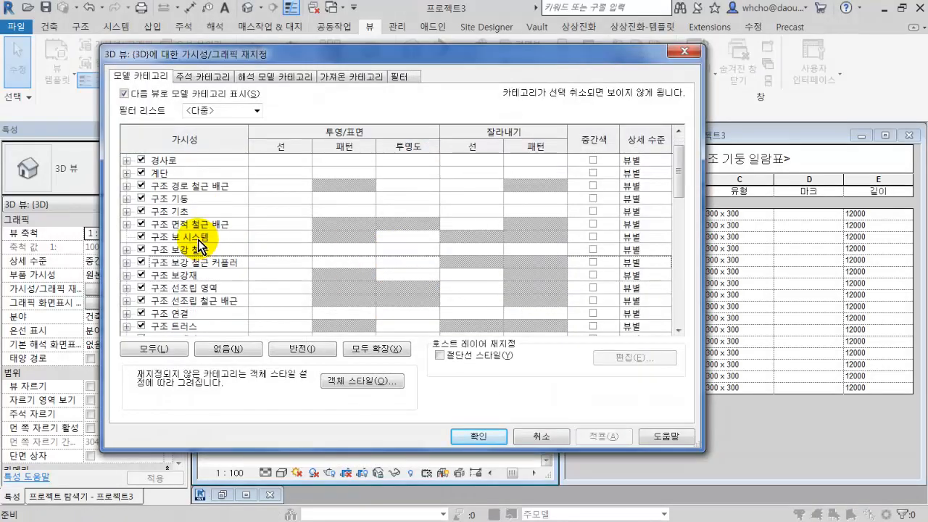
{"action": "scroll", "coordinate": [199, 243], "scroll_direction": "down", "scroll_amount": 4}
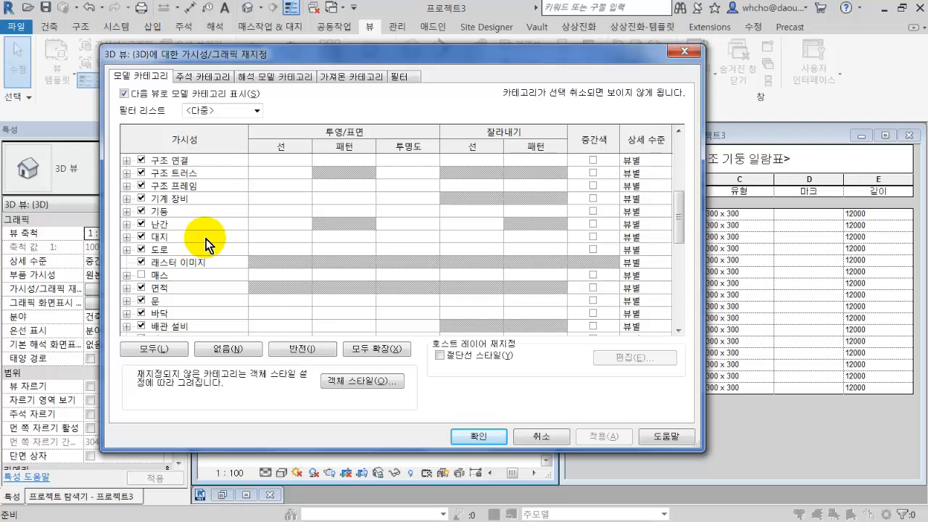
{"action": "left_click", "coordinate": [206, 239]}
{"action": "left_click", "coordinate": [202, 275]}
{"action": "scroll", "coordinate": [202, 275], "scroll_direction": "down", "scroll_amount": 3}
{"action": "left_click", "coordinate": [201, 276]}
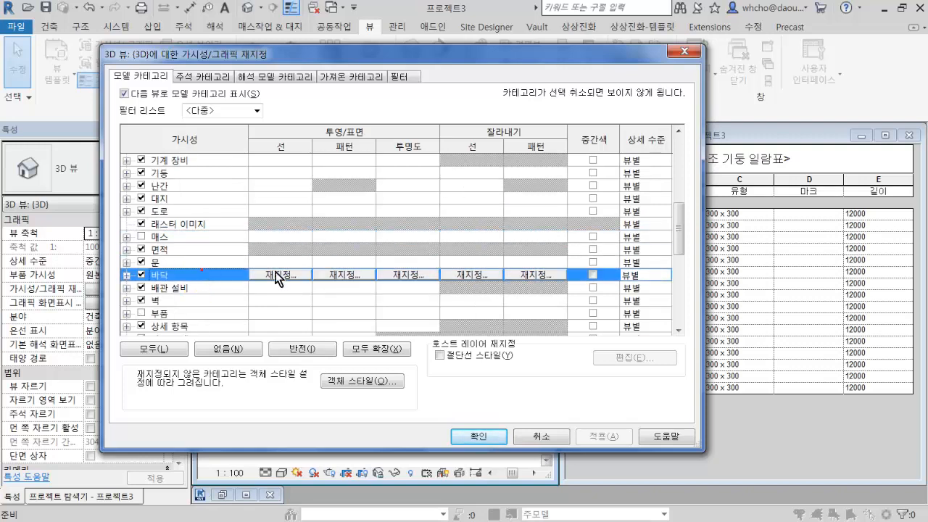
{"action": "left_click", "coordinate": [396, 274]}
{"action": "left_click", "coordinate": [261, 271]}
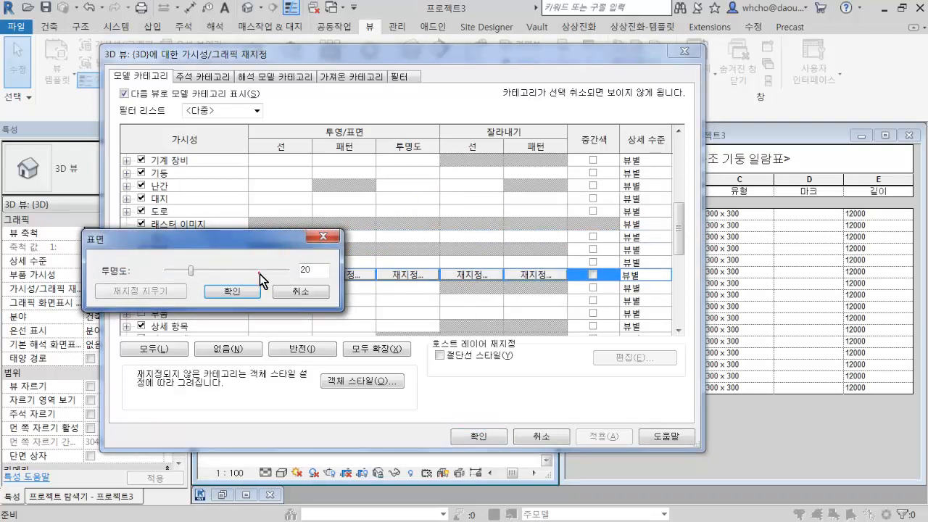
{"action": "left_click", "coordinate": [232, 291]}
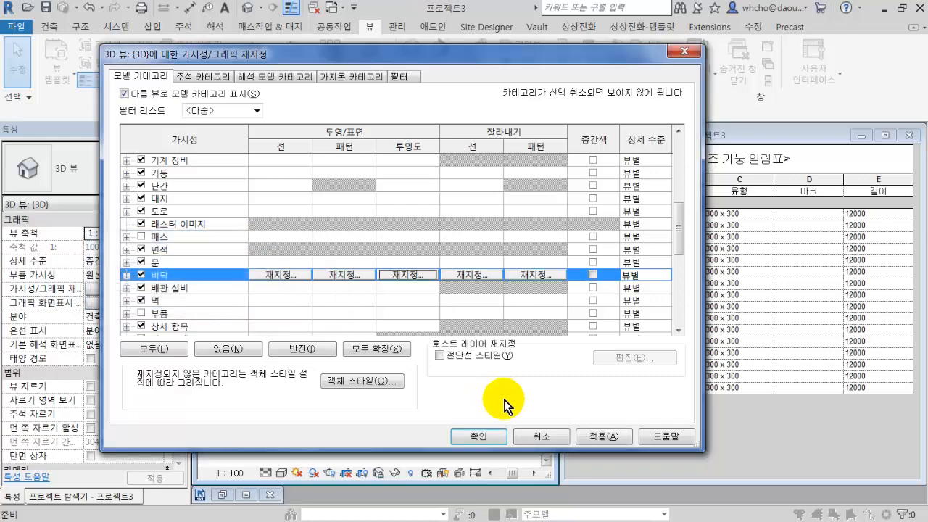
{"action": "left_click", "coordinate": [596, 435]}
{"action": "left_click", "coordinate": [473, 435]}
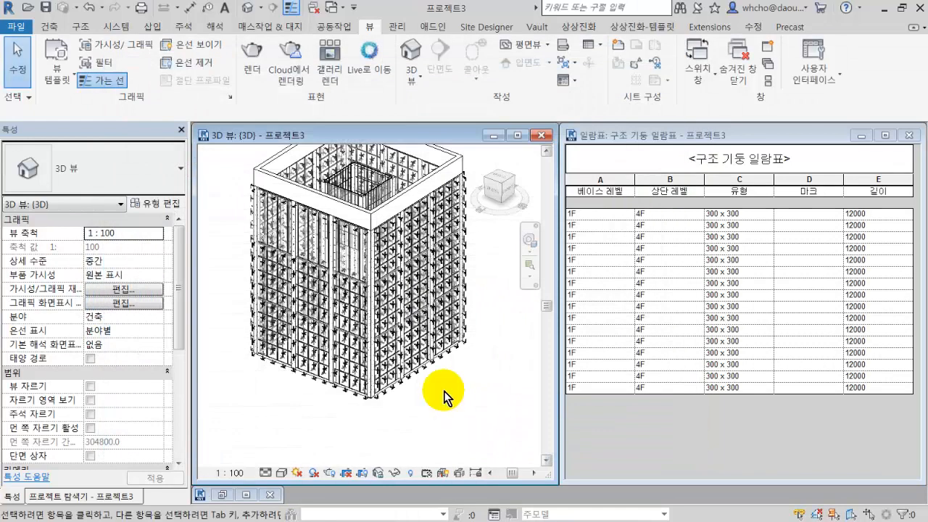
Step: Try the 음영처리 visual style in the 3D view and switch back to 은선
{"action": "middle_click_drag", "start_coordinate": [387, 295], "coordinate": [401, 330]}
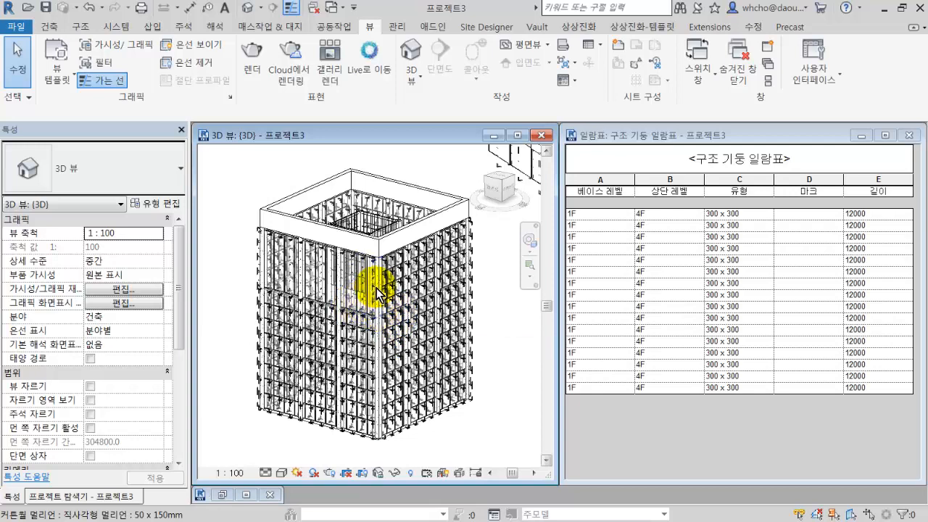
{"action": "left_click", "coordinate": [282, 472]}
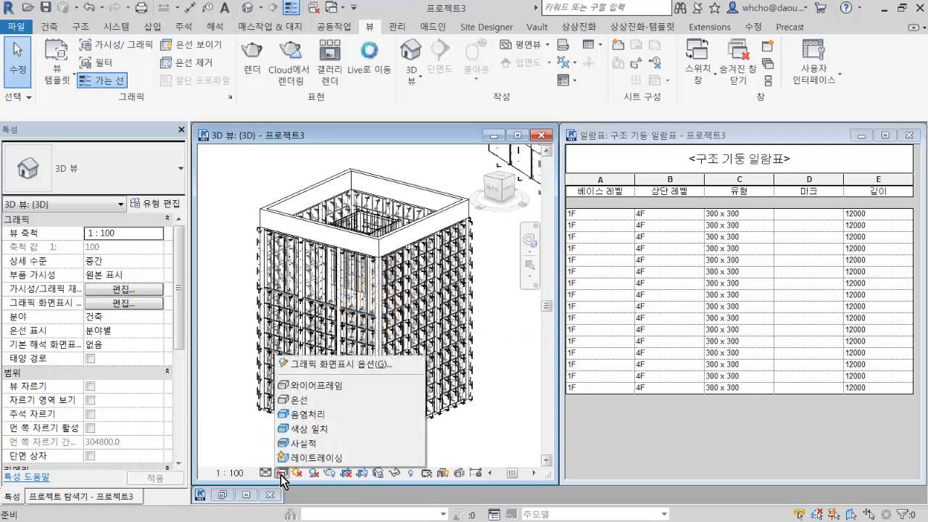
{"action": "left_click", "coordinate": [315, 414]}
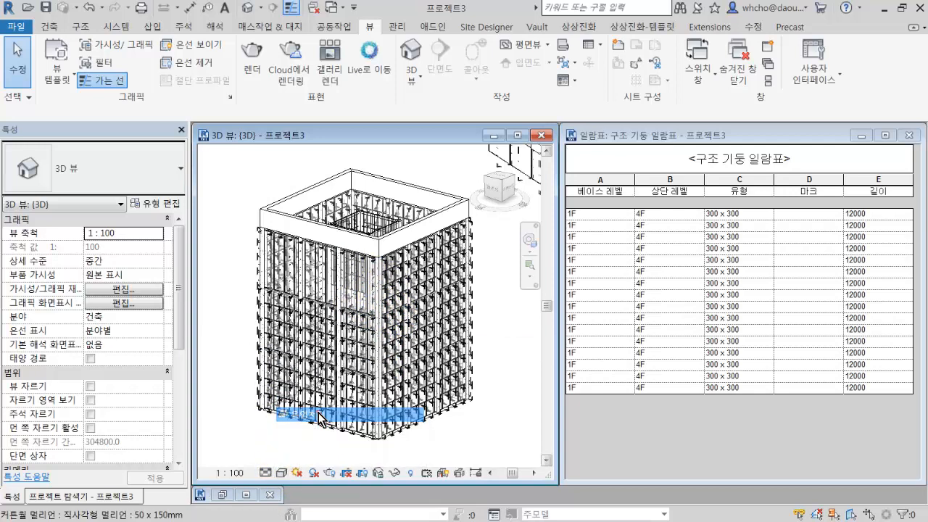
{"action": "left_click", "coordinate": [281, 472]}
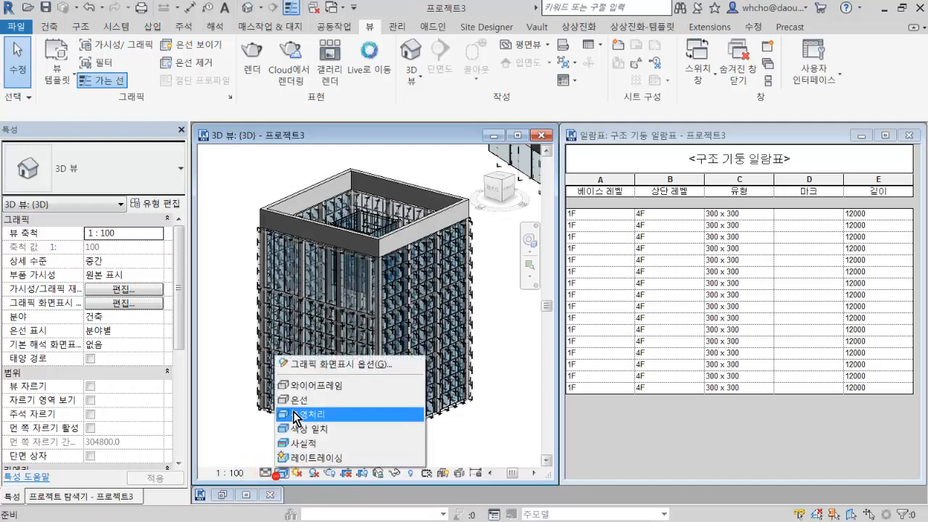
{"action": "left_click", "coordinate": [277, 388]}
Step: Override the projection surface pattern color of the 구조 기둥 category with red (빨간색) in the 3D view
{"action": "middle_click_drag", "start_coordinate": [404, 317], "coordinate": [385, 315]}
{"action": "key", "text": "v"}
{"action": "key", "text": "v"}
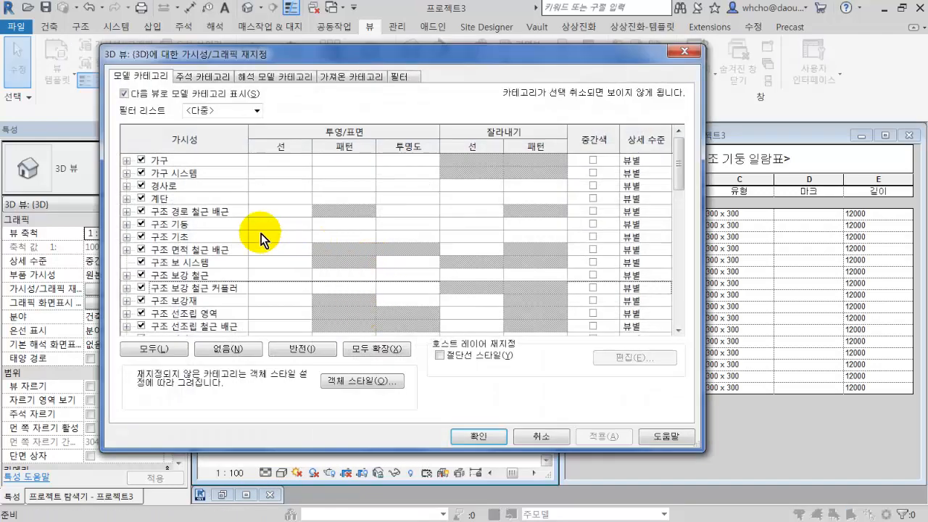
{"action": "left_click", "coordinate": [213, 226]}
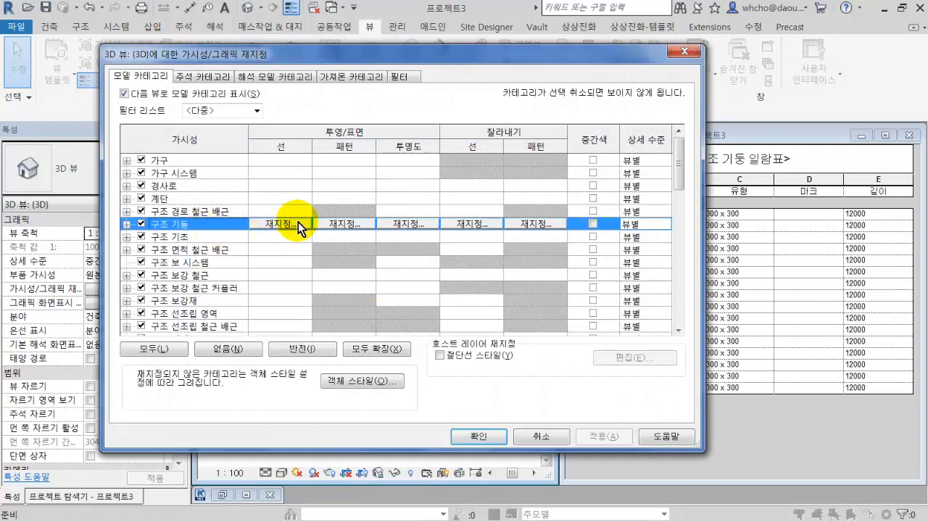
{"action": "left_click", "coordinate": [342, 222]}
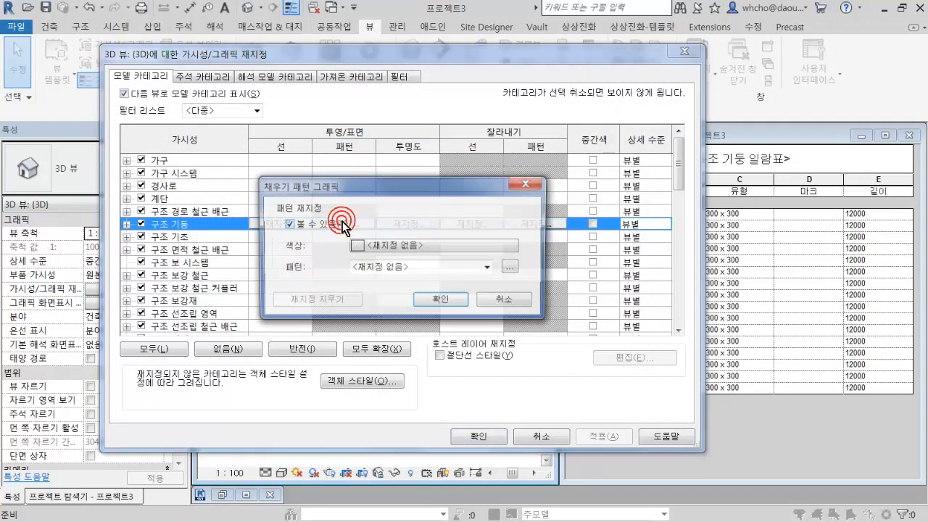
{"action": "left_click", "coordinate": [393, 243]}
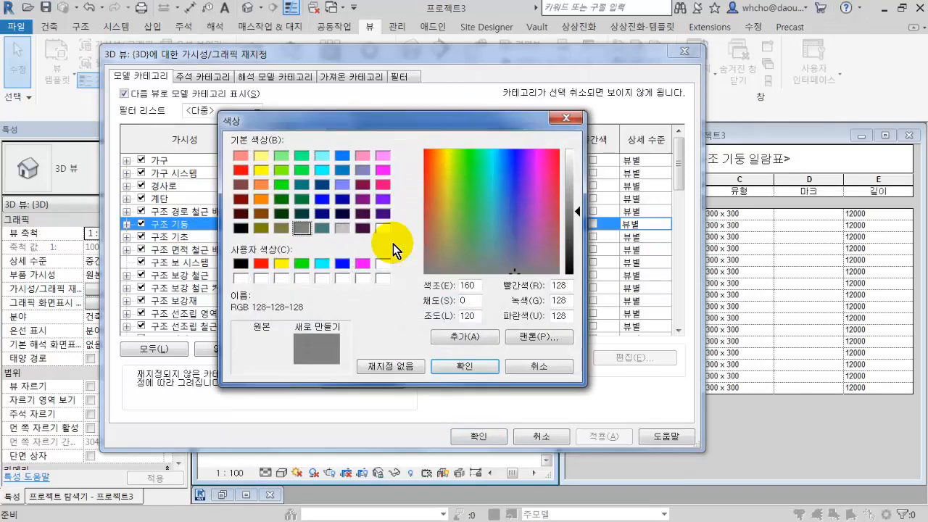
{"action": "left_click", "coordinate": [261, 264]}
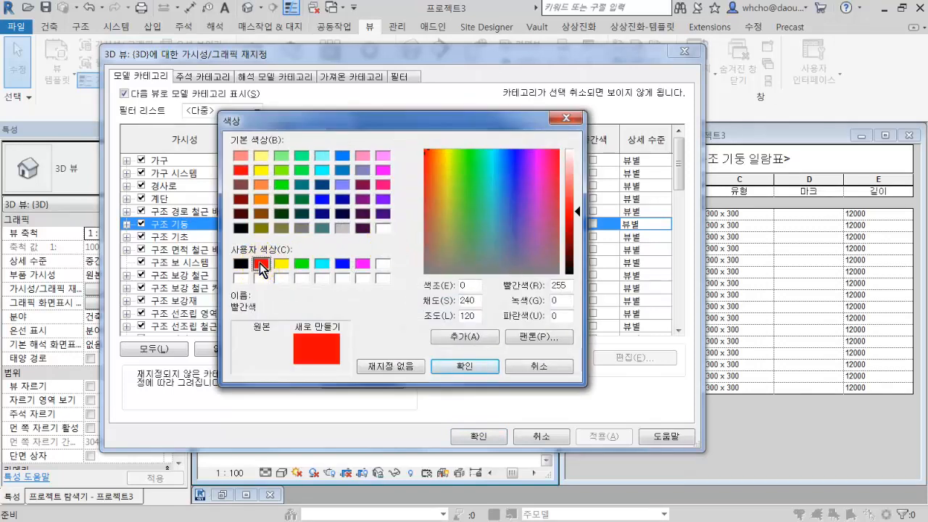
{"action": "left_click", "coordinate": [452, 363]}
Step: Set the surface pattern of the 구조 기둥 category to 솔리드 채우기 and apply the overrides to the 3D view
{"action": "left_click", "coordinate": [474, 271]}
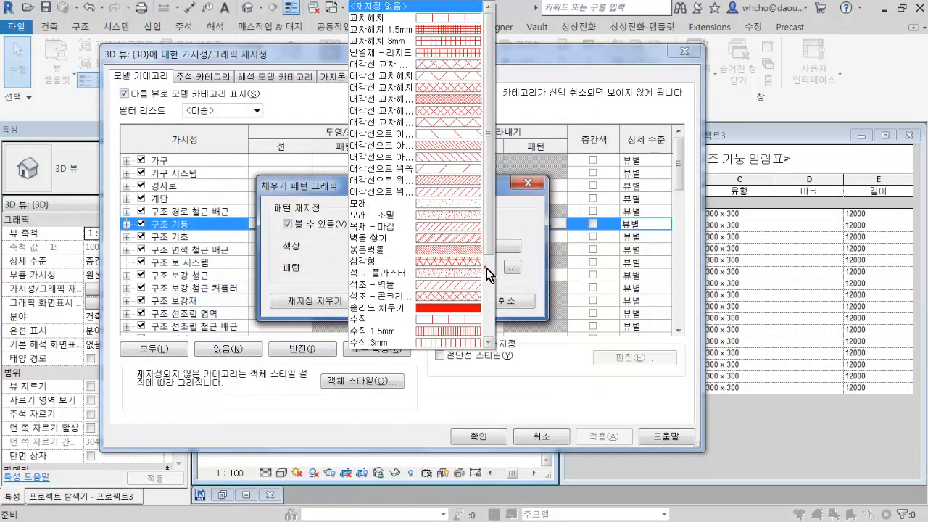
{"action": "left_click", "coordinate": [450, 312]}
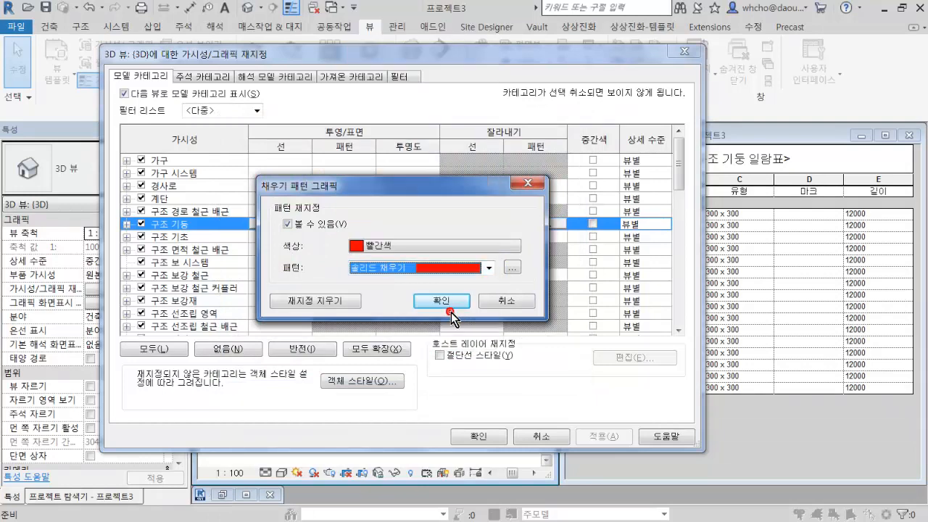
{"action": "left_click", "coordinate": [452, 303]}
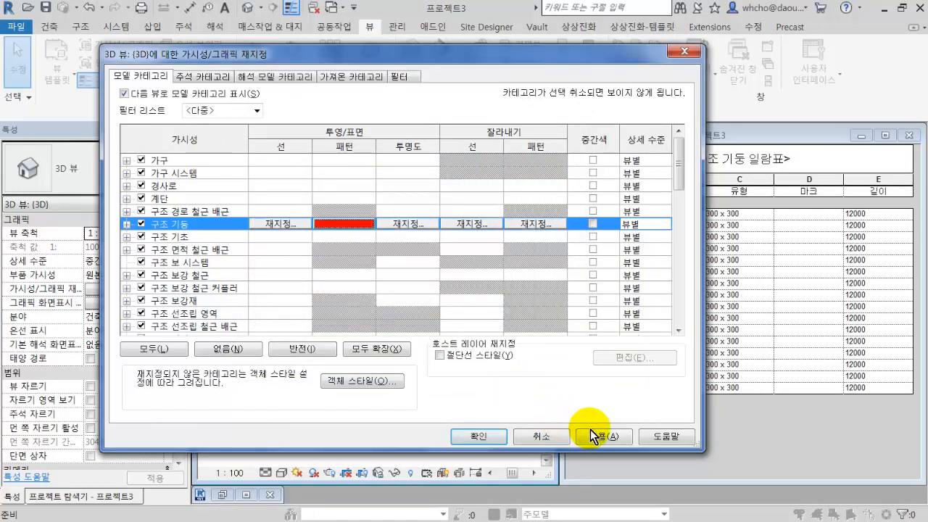
{"action": "left_click", "coordinate": [594, 435]}
{"action": "left_click", "coordinate": [477, 437]}
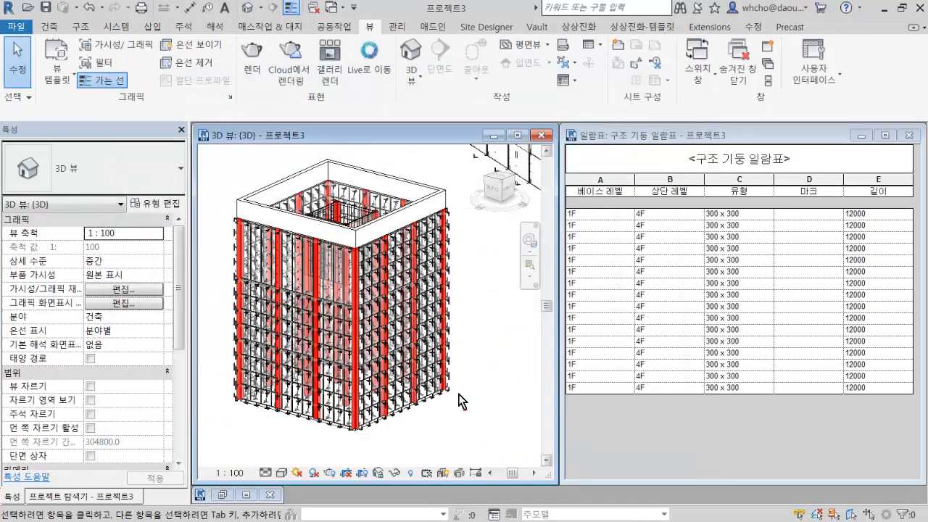
Step: Set the surface transparency of the 바닥 category to 60% in the 3D view's visibility/graphics overrides
{"action": "middle_click_drag", "start_coordinate": [379, 293], "coordinate": [519, 268], "text": "shift"}
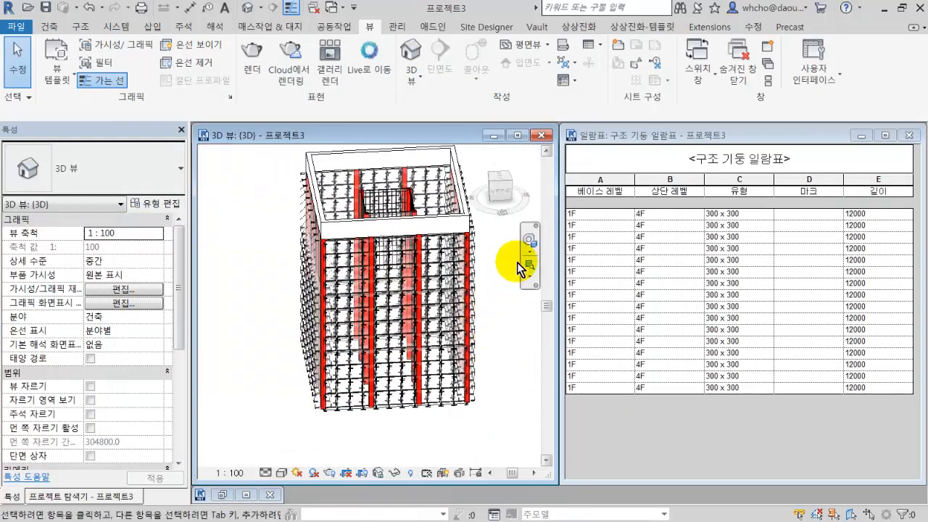
{"action": "left_click", "coordinate": [530, 240]}
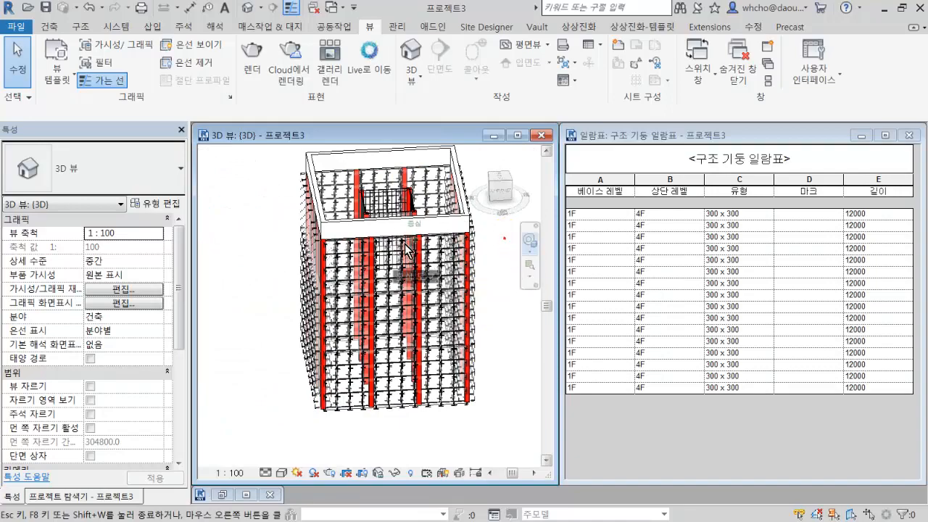
{"action": "left_click_drag", "start_coordinate": [406, 250], "coordinate": [351, 297]}
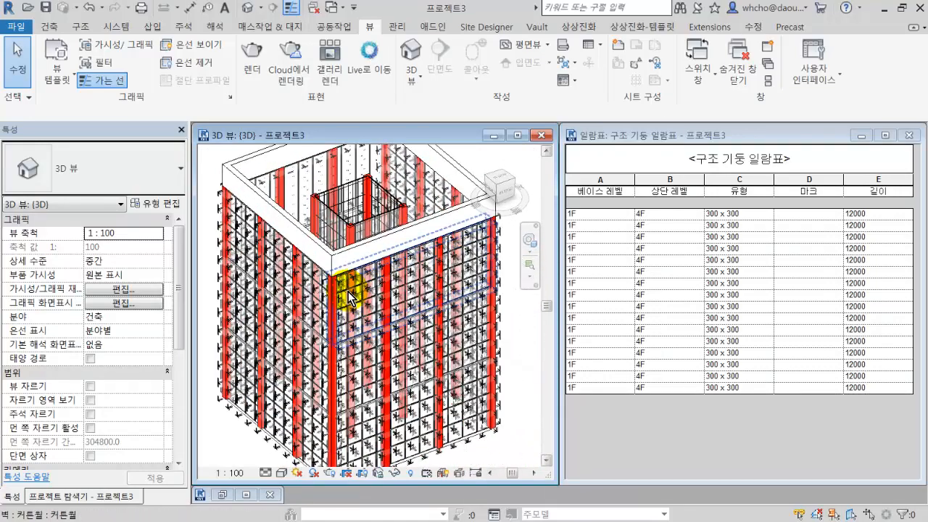
{"action": "scroll", "coordinate": [348, 311], "scroll_direction": "down", "scroll_amount": 2}
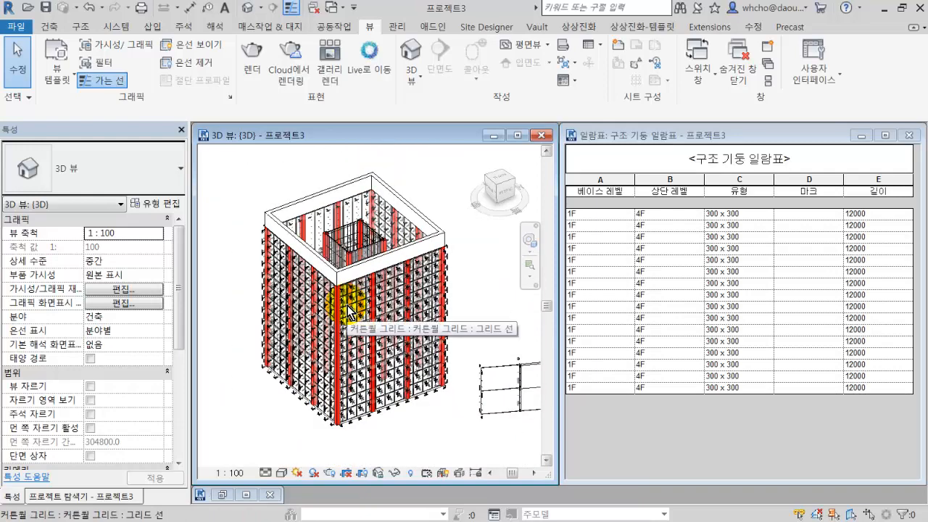
{"action": "key", "text": "v"}
{"action": "key", "text": "g"}
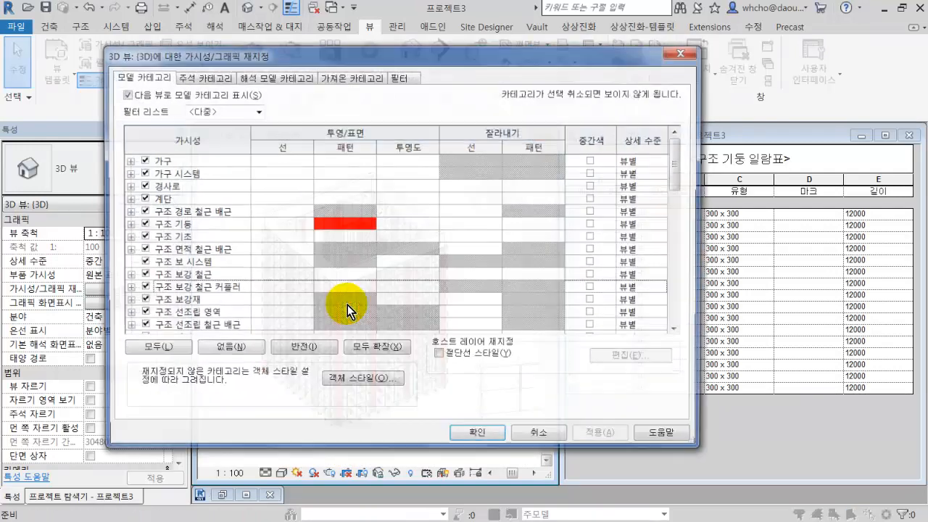
{"action": "scroll", "coordinate": [364, 280], "scroll_direction": "down", "scroll_amount": 1}
{"action": "scroll", "coordinate": [364, 280], "scroll_direction": "down", "scroll_amount": 8}
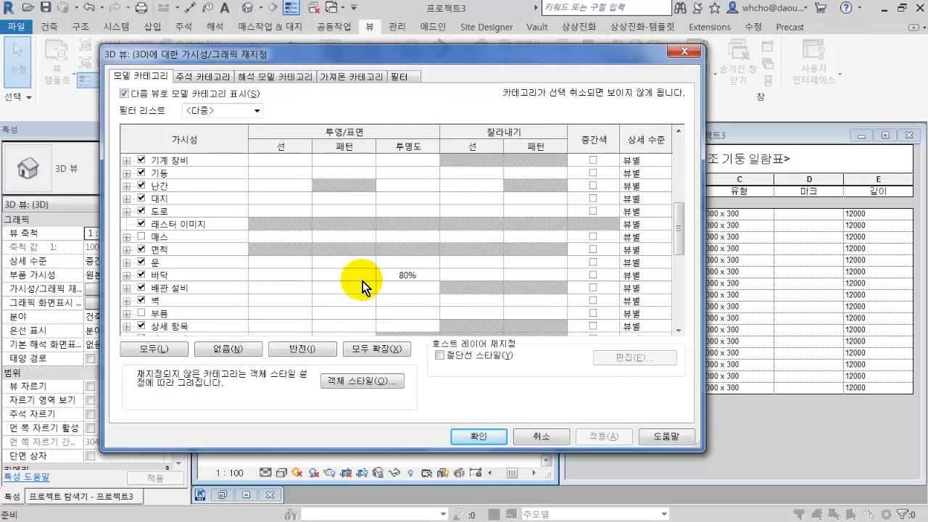
{"action": "left_click", "coordinate": [360, 239]}
{"action": "left_click", "coordinate": [396, 237]}
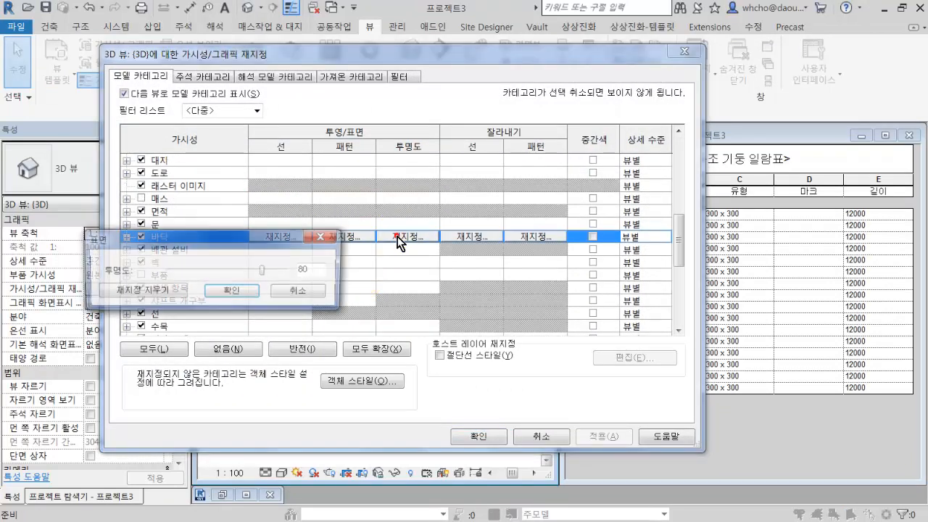
{"action": "left_click", "coordinate": [246, 290]}
Step: Override the surface pattern of the 바닥 category with a green (녹색) 솔리드 채우기 and apply it to the 3D view
{"action": "left_click", "coordinate": [347, 236]}
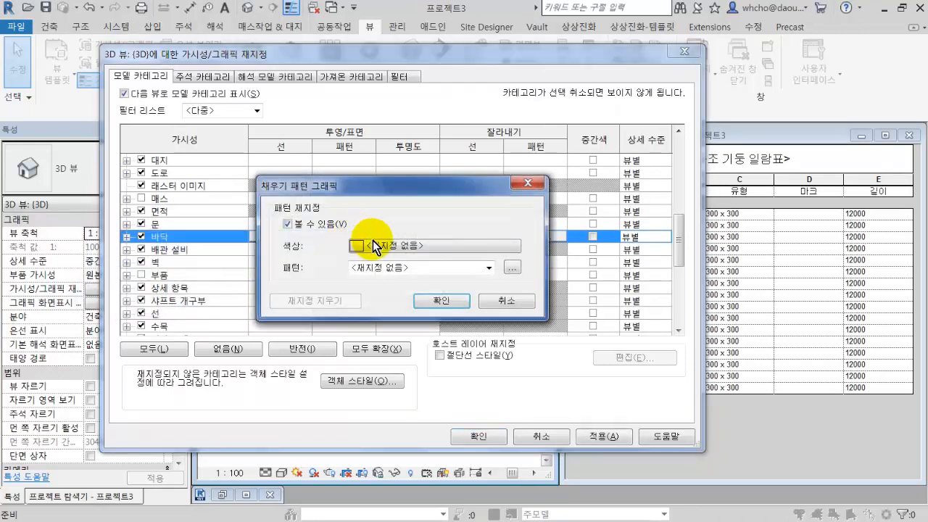
{"action": "left_click", "coordinate": [373, 240]}
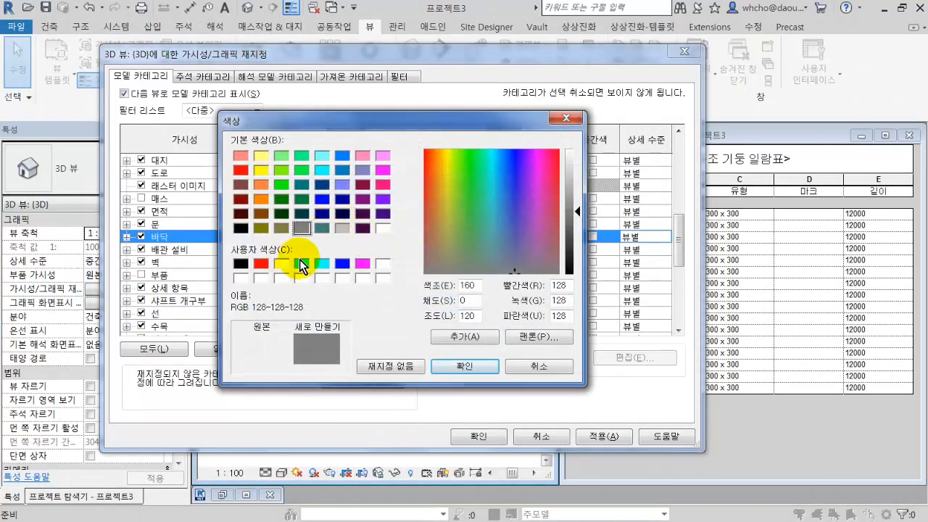
{"action": "left_click", "coordinate": [302, 264]}
{"action": "left_click", "coordinate": [465, 366]}
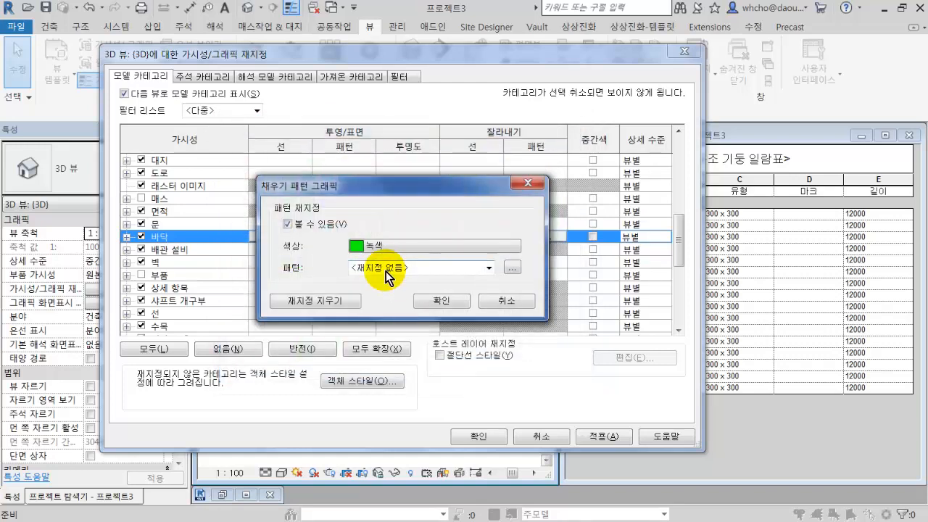
{"action": "left_click", "coordinate": [386, 271]}
{"action": "left_click", "coordinate": [446, 307]}
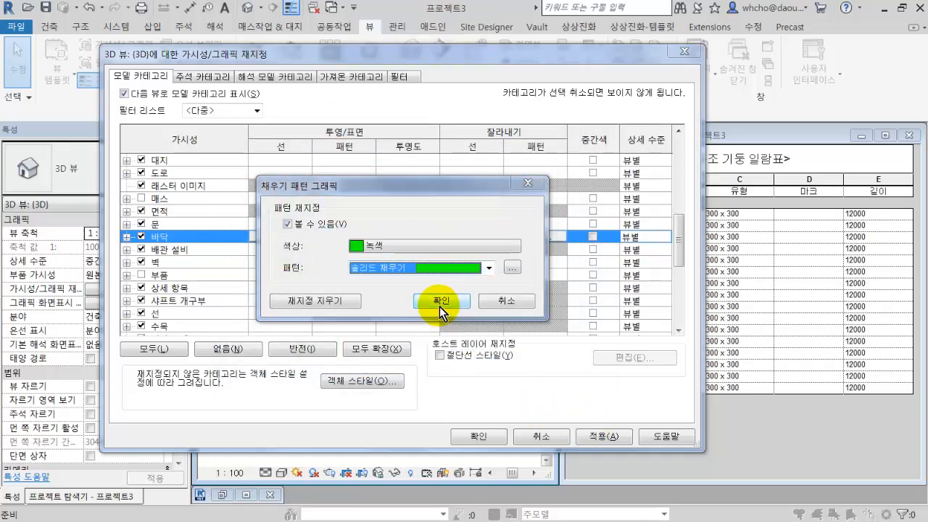
{"action": "left_click", "coordinate": [441, 300]}
{"action": "left_click", "coordinate": [593, 435]}
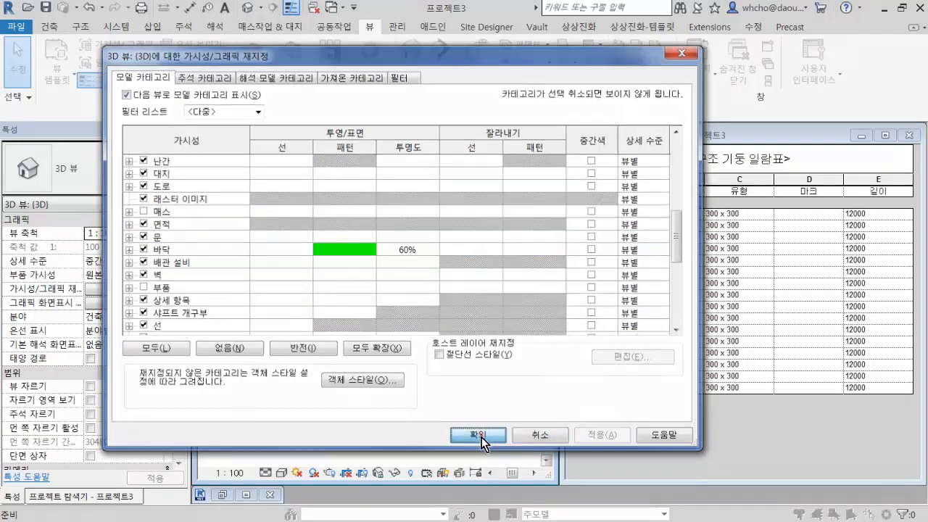
{"action": "left_click", "coordinate": [479, 435]}
Step: Examine the structural columns and floors through the curtain walls from several angles in the 3D view
{"action": "middle_click_drag", "start_coordinate": [438, 401], "coordinate": [441, 332], "text": "shift"}
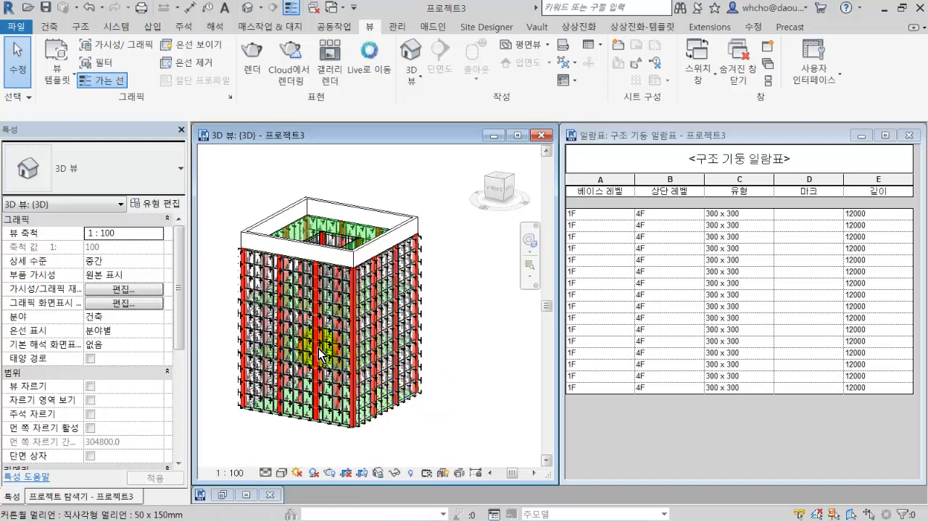
{"action": "middle_click_drag", "start_coordinate": [314, 296], "coordinate": [401, 290]}
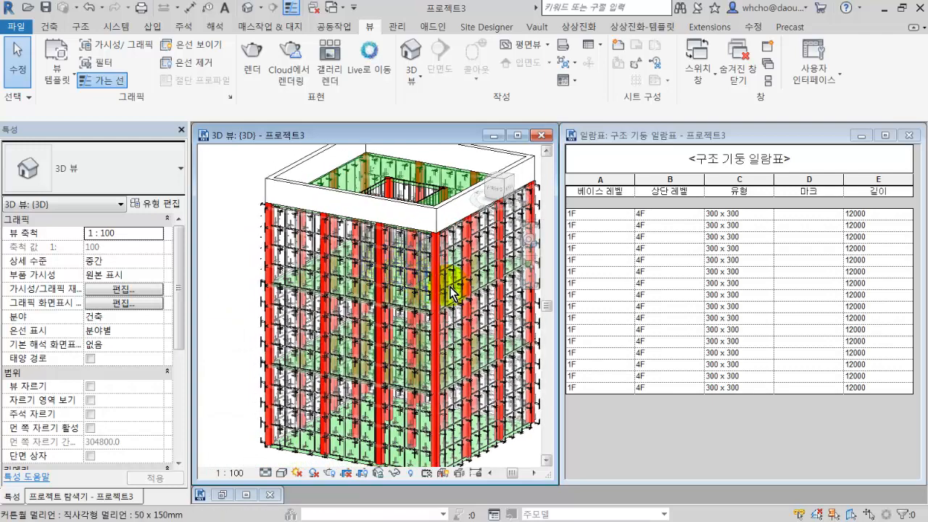
{"action": "middle_click_drag", "start_coordinate": [480, 290], "coordinate": [406, 279], "text": "shift"}
{"action": "scroll", "coordinate": [406, 288], "scroll_direction": "up", "scroll_amount": 1}
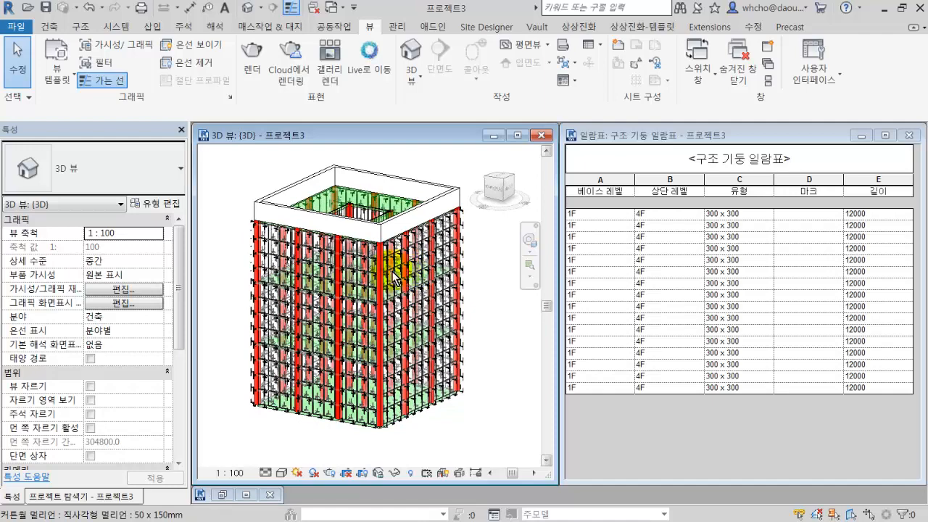
Step: Isolate the far-side portion of the building in the 3D view with a section box around the selected elements
{"action": "middle_click_drag", "start_coordinate": [269, 201], "coordinate": [297, 160], "text": "shift"}
{"action": "left_click_drag", "start_coordinate": [297, 160], "coordinate": [410, 445]}
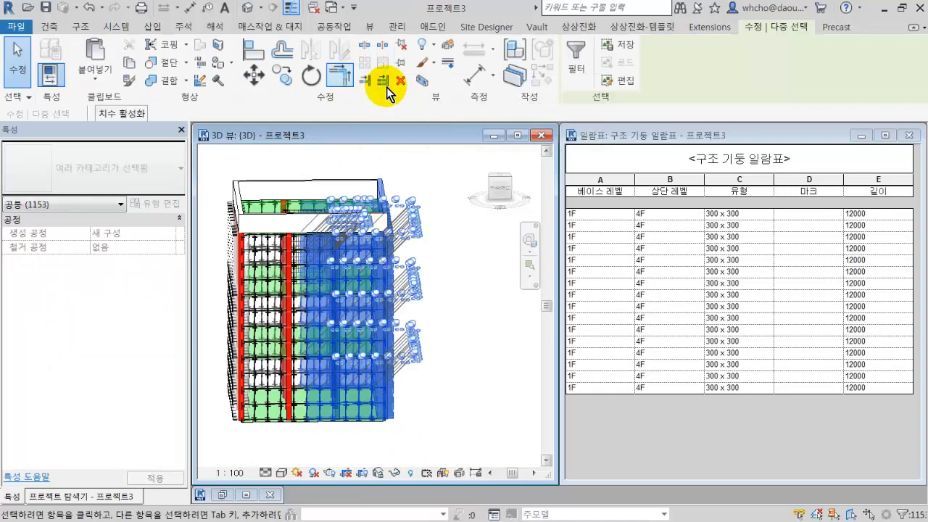
{"action": "left_click", "coordinate": [423, 82]}
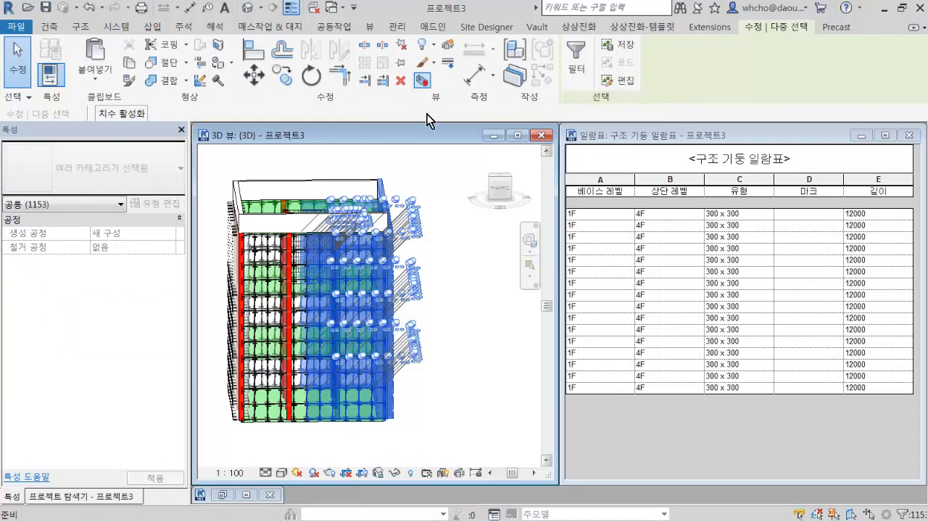
{"action": "left_click", "coordinate": [288, 292]}
{"action": "middle_click_drag", "start_coordinate": [289, 295], "coordinate": [496, 317], "text": "shift"}
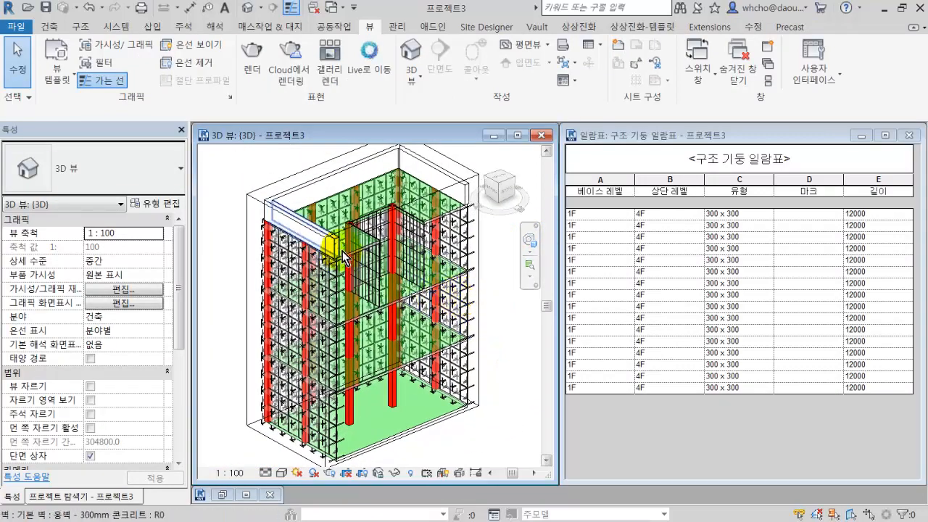
Step: Hide the section box element in the 3D view while keeping the model cut by it
{"action": "scroll", "coordinate": [342, 254], "scroll_direction": "up", "scroll_amount": 3}
{"action": "scroll", "coordinate": [340, 251], "scroll_direction": "up", "scroll_amount": 4}
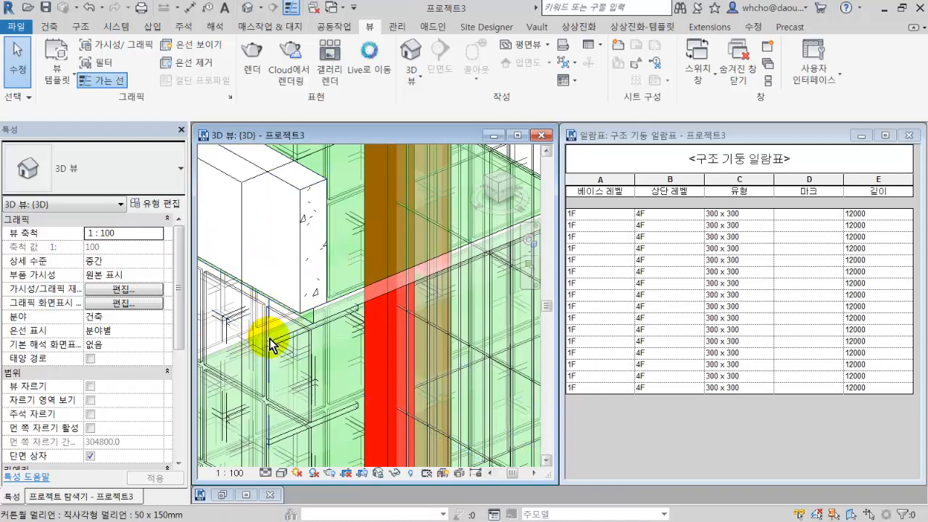
{"action": "scroll", "coordinate": [299, 333], "scroll_direction": "up", "scroll_amount": 4}
{"action": "middle_click_drag", "start_coordinate": [329, 327], "coordinate": [361, 304], "text": "shift"}
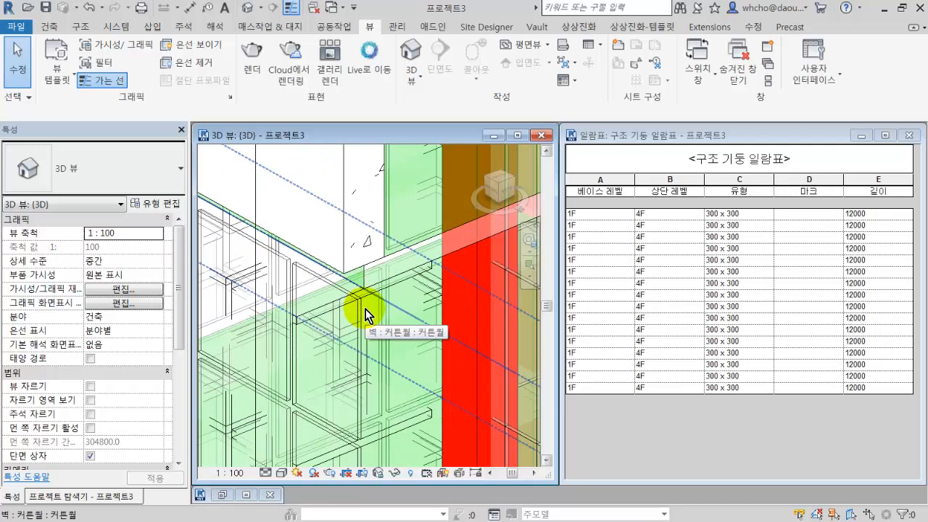
{"action": "scroll", "coordinate": [366, 316], "scroll_direction": "down", "scroll_amount": 10}
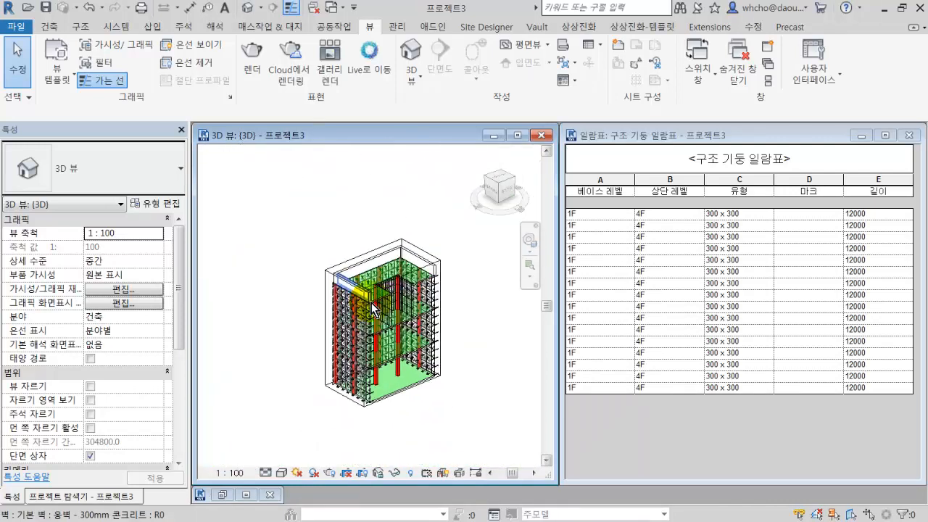
{"action": "left_click", "coordinate": [355, 262]}
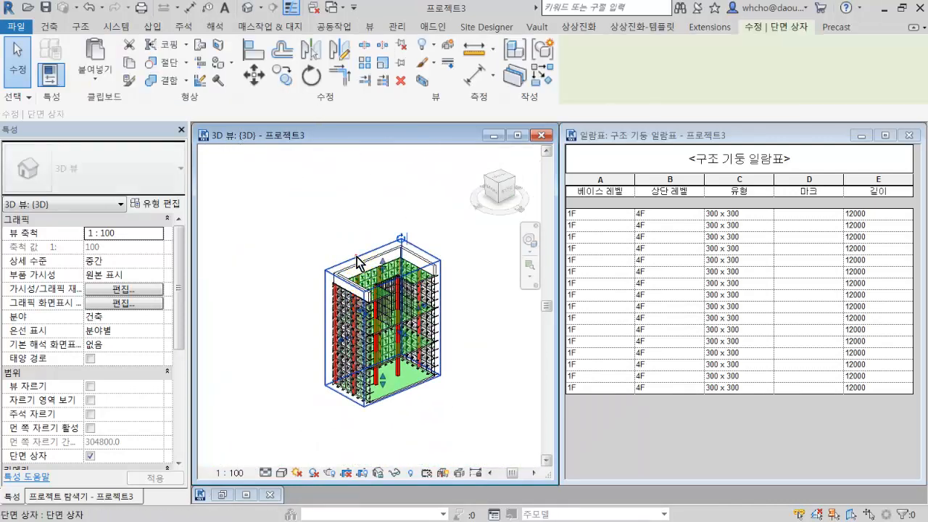
{"action": "right_click", "coordinate": [354, 259]}
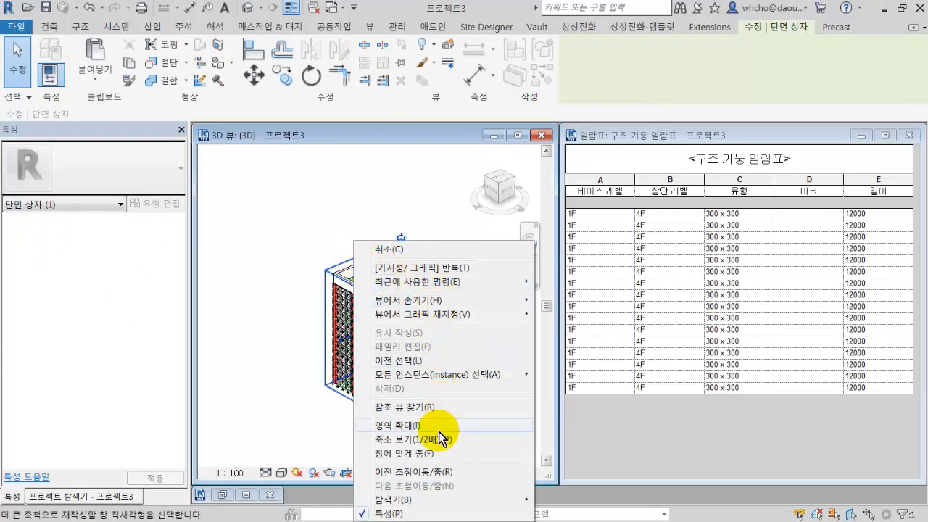
{"action": "mouse_move", "coordinate": [443, 302]}
{"action": "left_click", "coordinate": [559, 302]}
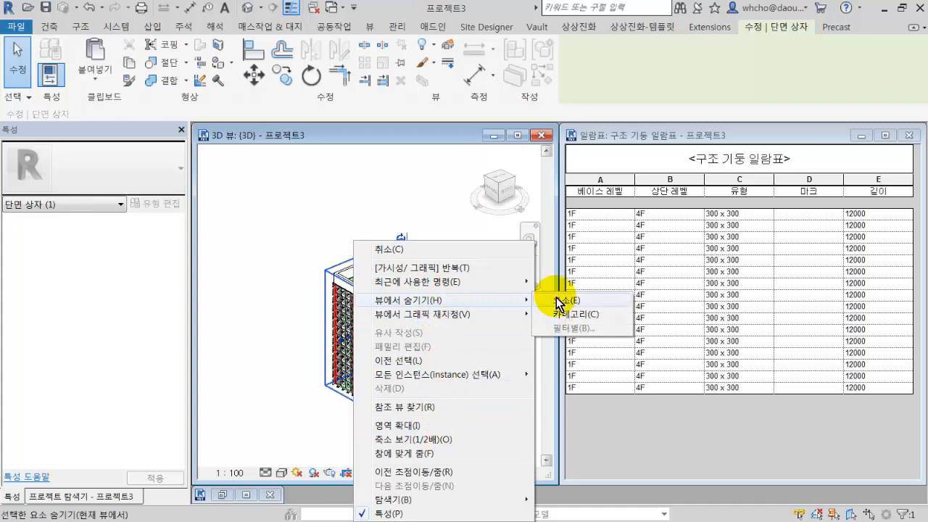
Step: Create a displacement set from the 300mm concrete parapet wall on the end facade and try displacing it about -7913 in X
{"action": "scroll", "coordinate": [414, 325], "scroll_direction": "up", "scroll_amount": 3}
{"action": "middle_click_drag", "start_coordinate": [414, 325], "coordinate": [405, 302], "text": "shift"}
{"action": "scroll", "coordinate": [366, 193], "scroll_direction": "down", "scroll_amount": 3}
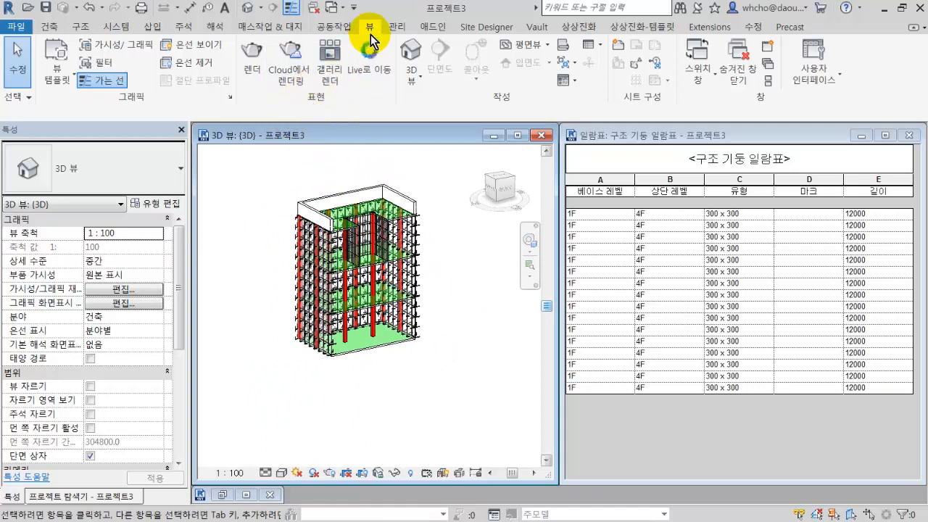
{"action": "left_click", "coordinate": [321, 218]}
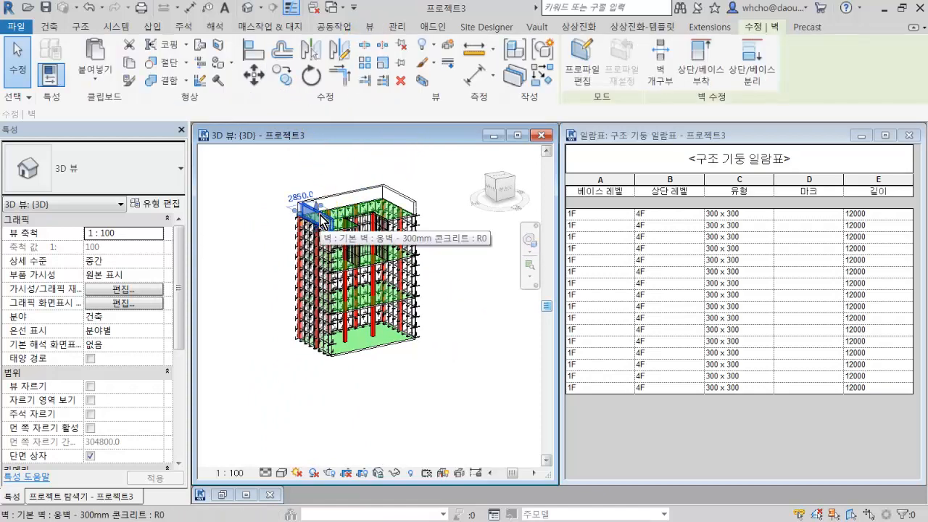
{"action": "scroll", "coordinate": [319, 215], "scroll_direction": "up", "scroll_amount": 2}
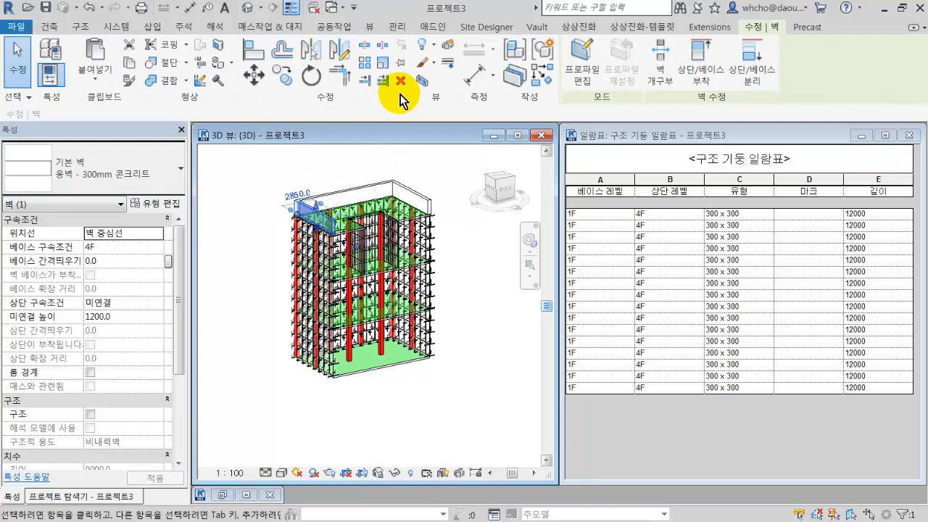
{"action": "left_click", "coordinate": [449, 50]}
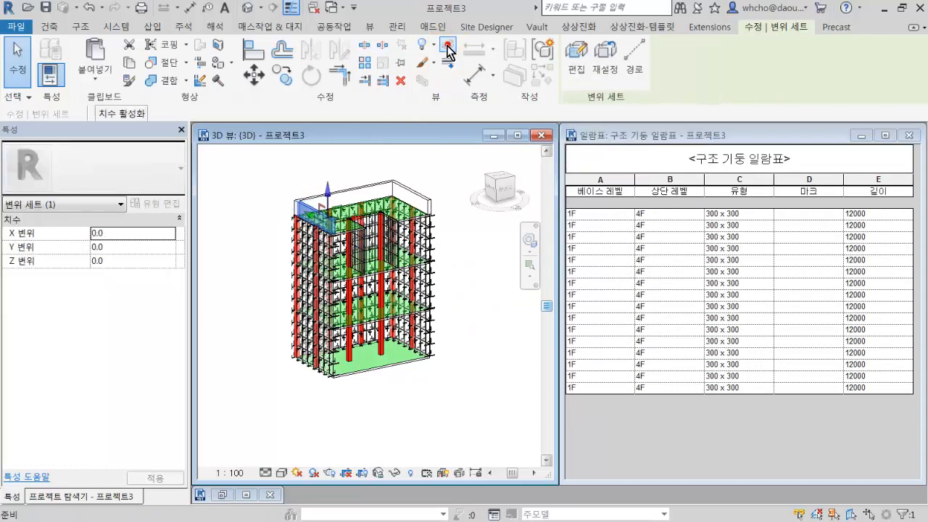
{"action": "left_click_drag", "start_coordinate": [355, 222], "coordinate": [265, 253]}
{"action": "key", "text": "Escape"}
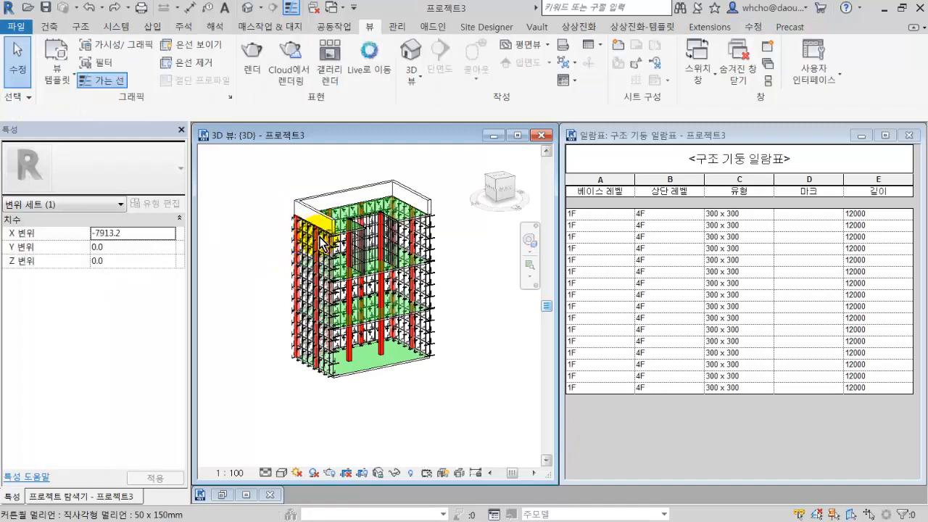
Step: Select all elements along the building's end facade and filter the 구조 기둥 category out of the selection
{"action": "middle_click_drag", "start_coordinate": [276, 230], "coordinate": [274, 216], "text": "shift"}
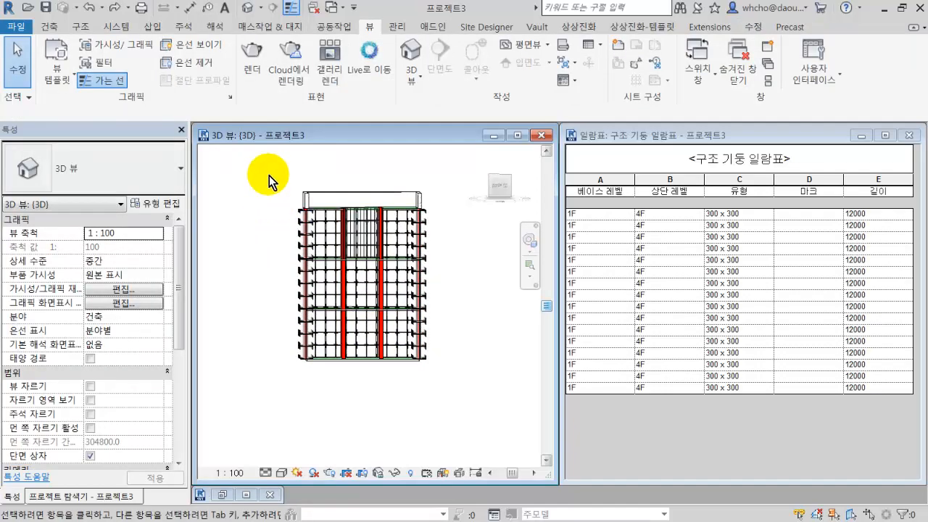
{"action": "left_click_drag", "start_coordinate": [268, 161], "coordinate": [313, 388]}
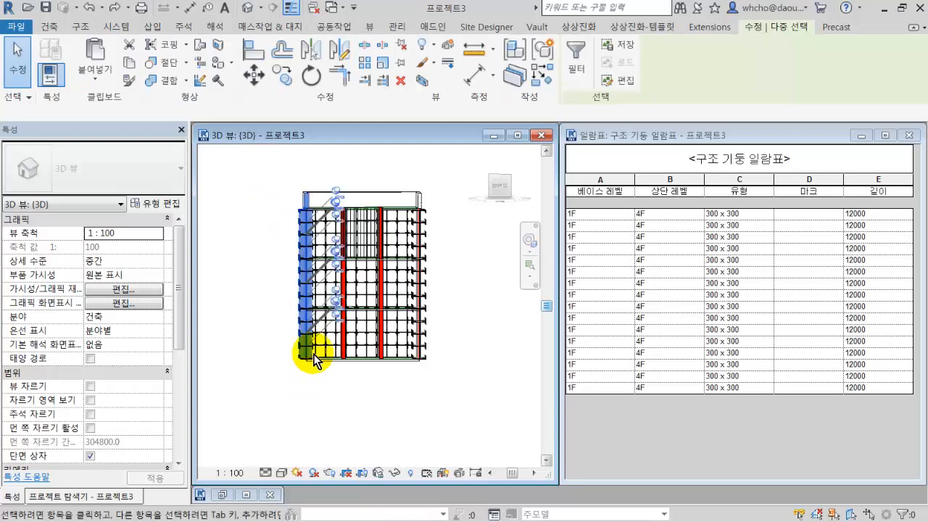
{"action": "middle_click_drag", "start_coordinate": [307, 369], "coordinate": [410, 196], "text": "shift"}
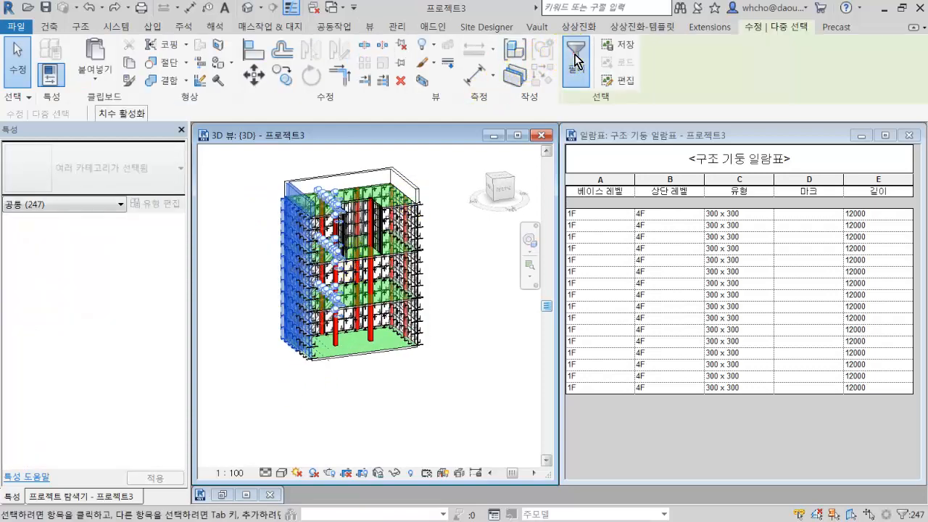
{"action": "left_click", "coordinate": [575, 57]}
{"action": "left_click_drag", "start_coordinate": [564, 201], "coordinate": [558, 243]}
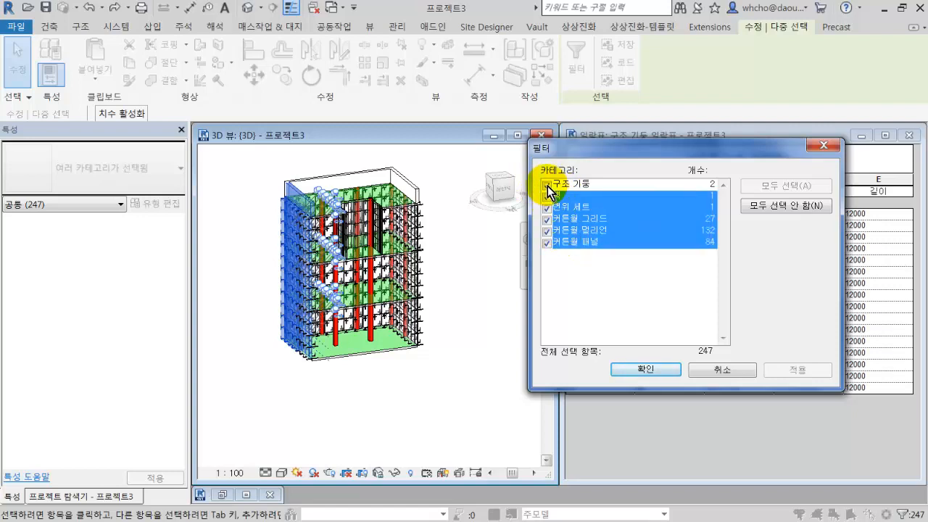
{"action": "left_click", "coordinate": [547, 186]}
{"action": "left_click", "coordinate": [648, 370]}
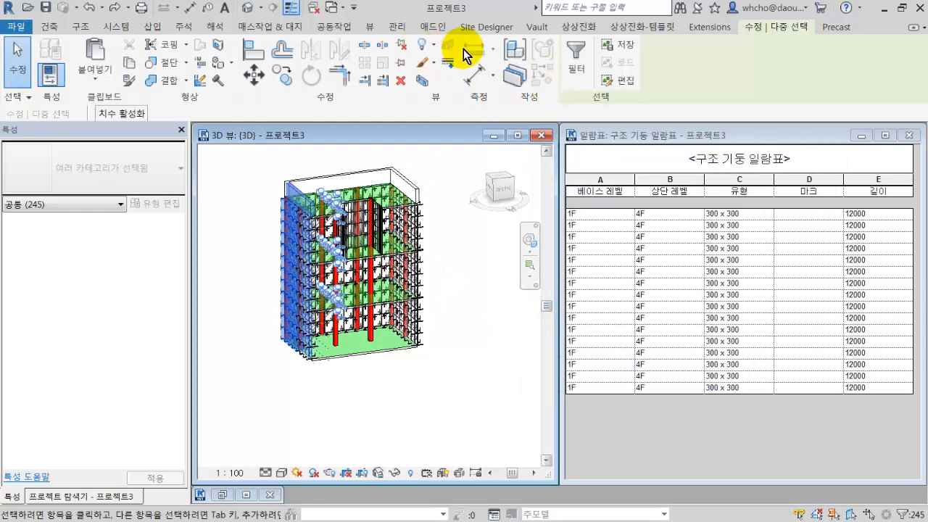
Step: Filter 커튼월 그리드 and 변위 세트 out of the end facade selection to try displacing it, and clear the selection
{"action": "middle_click_drag", "start_coordinate": [292, 230], "coordinate": [290, 261], "text": "shift"}
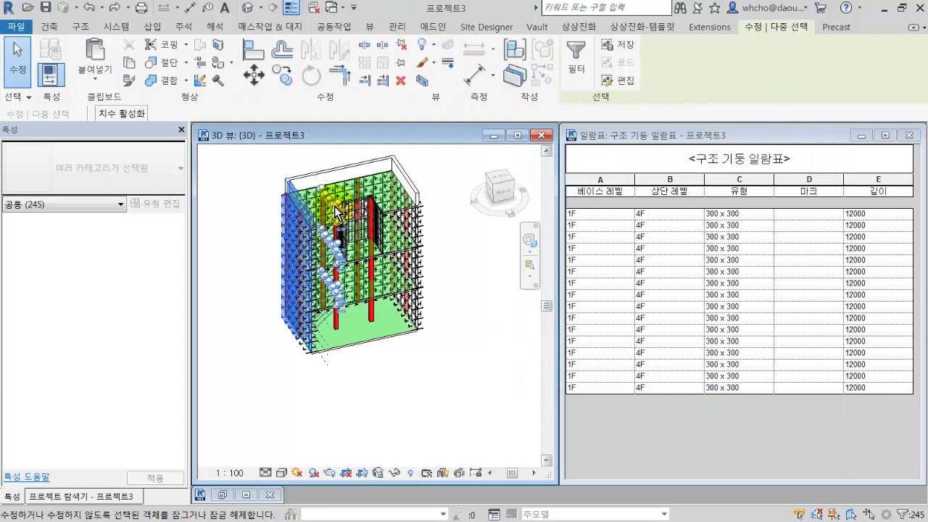
{"action": "left_click", "coordinate": [577, 58]}
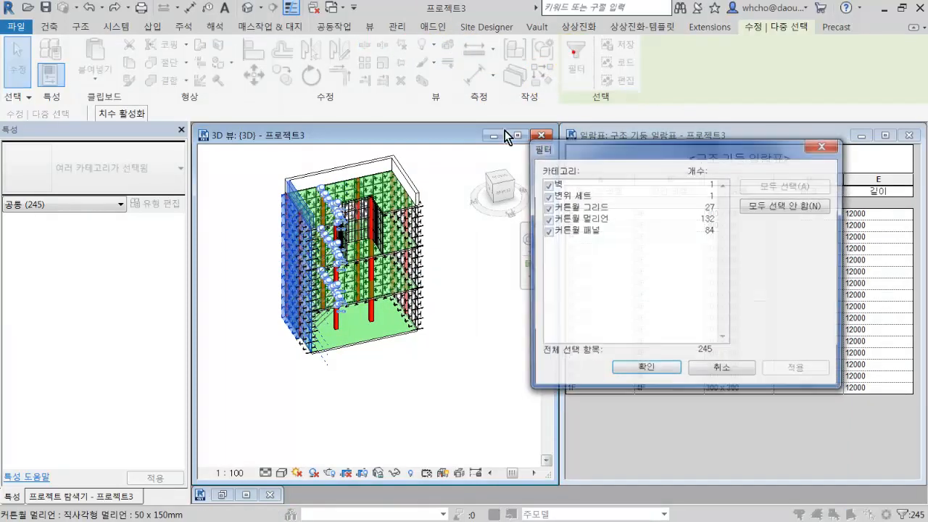
{"action": "left_click", "coordinate": [548, 208]}
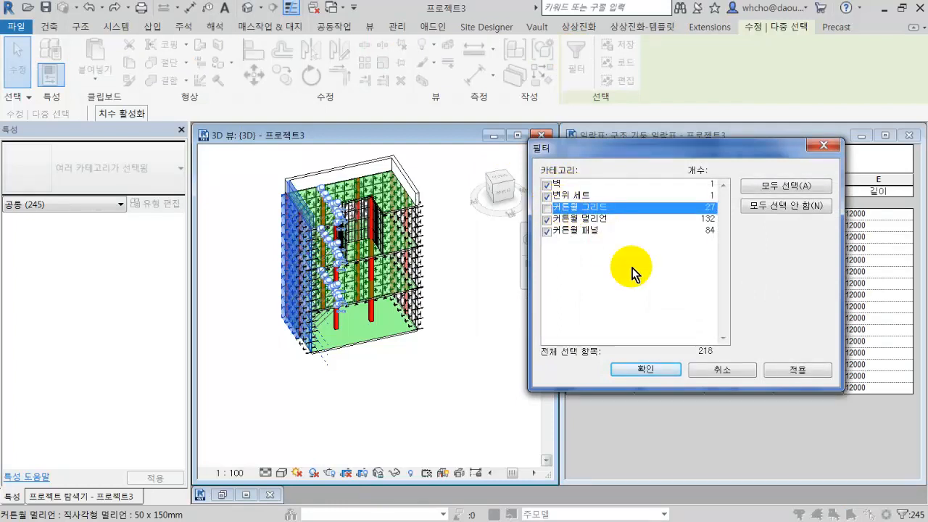
{"action": "left_click", "coordinate": [645, 369]}
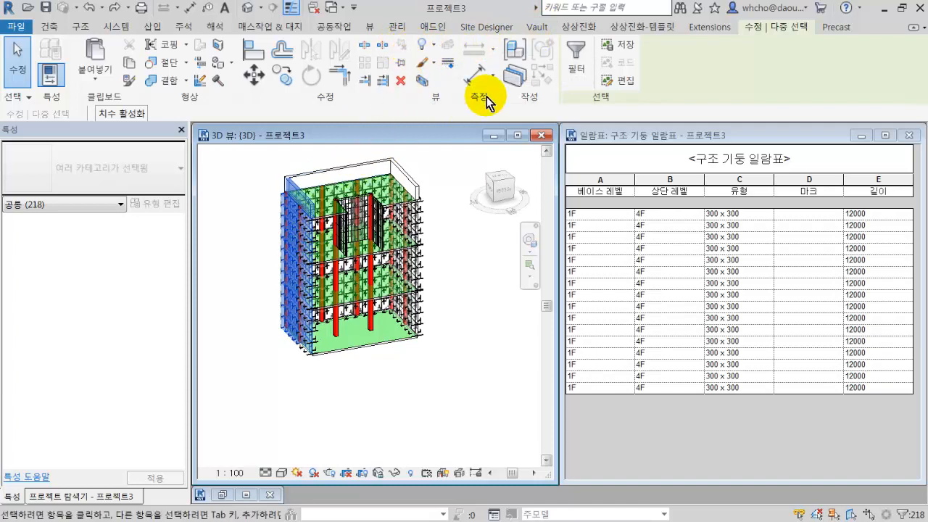
{"action": "left_click", "coordinate": [573, 65]}
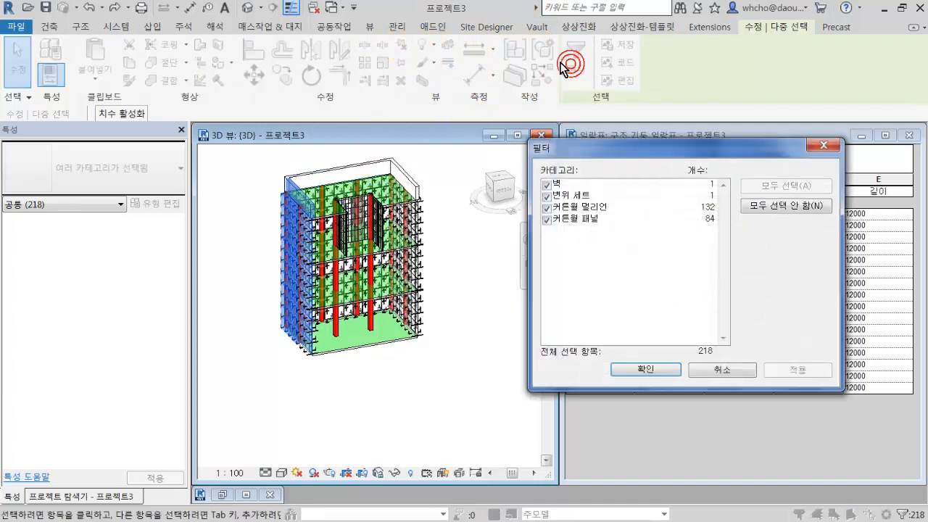
{"action": "left_click", "coordinate": [547, 196]}
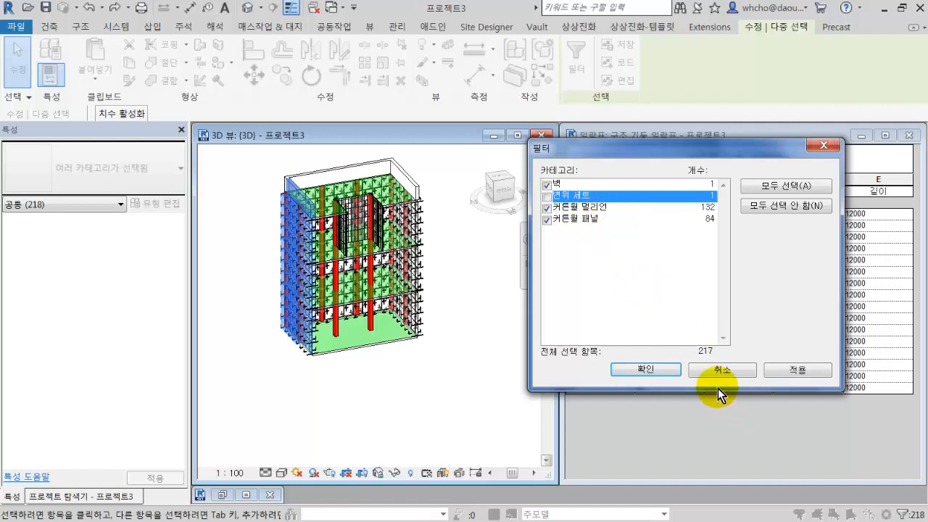
{"action": "left_click", "coordinate": [675, 368]}
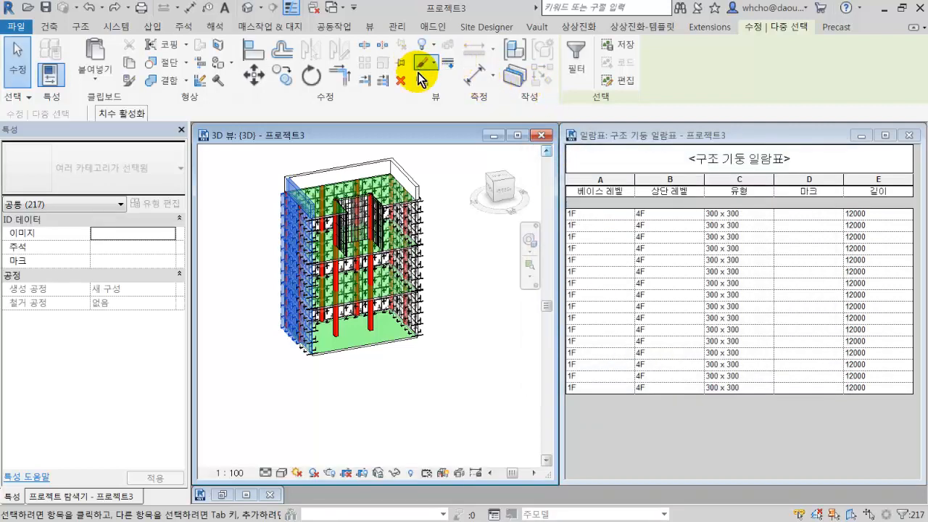
{"action": "scroll", "coordinate": [481, 176], "scroll_direction": "up", "scroll_amount": 5}
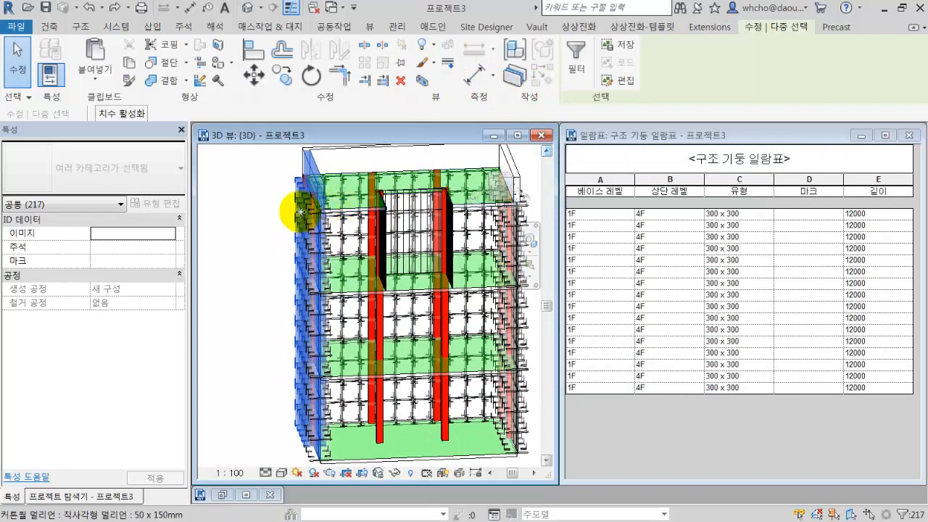
{"action": "key", "text": "Escape"}
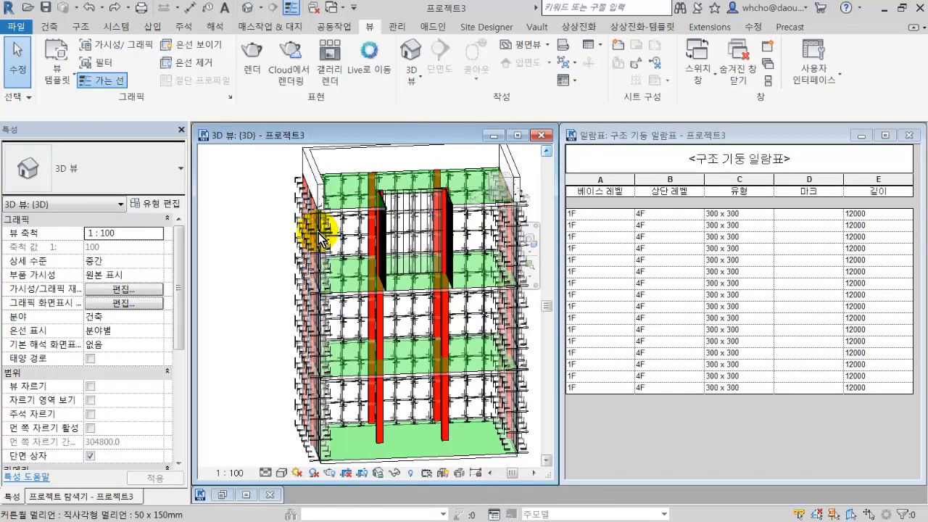
Step: Displace the three stacked curtain walls of the end facade together by about -5842 in X, away from the building
{"action": "left_click", "coordinate": [320, 257]}
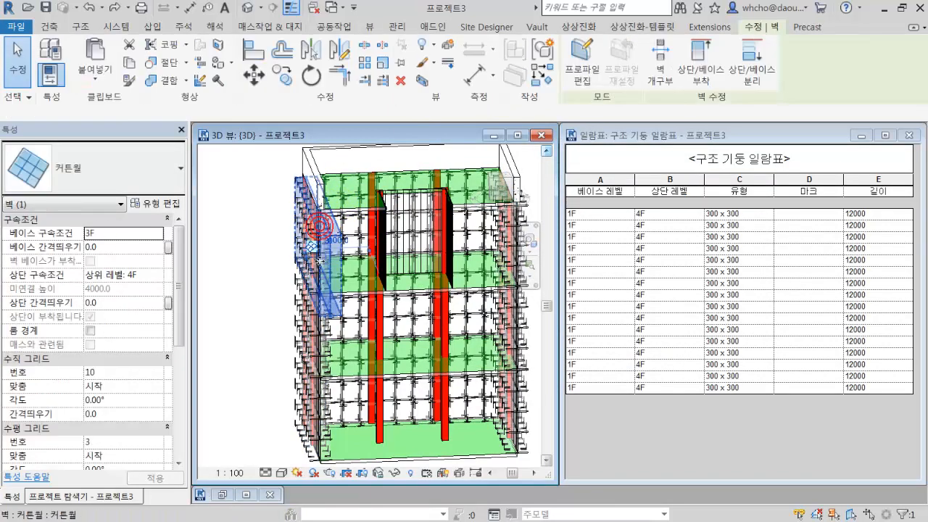
{"action": "left_click", "coordinate": [322, 331], "text": "ctrl"}
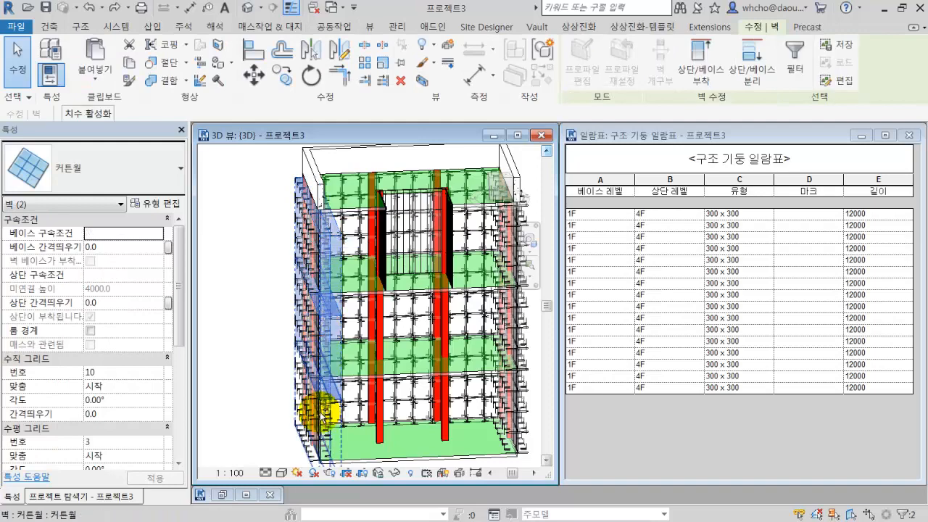
{"action": "left_click", "coordinate": [321, 411], "text": "ctrl"}
{"action": "scroll", "coordinate": [387, 312], "scroll_direction": "down", "scroll_amount": 2}
{"action": "middle_click_drag", "start_coordinate": [379, 300], "coordinate": [420, 220], "text": "shift"}
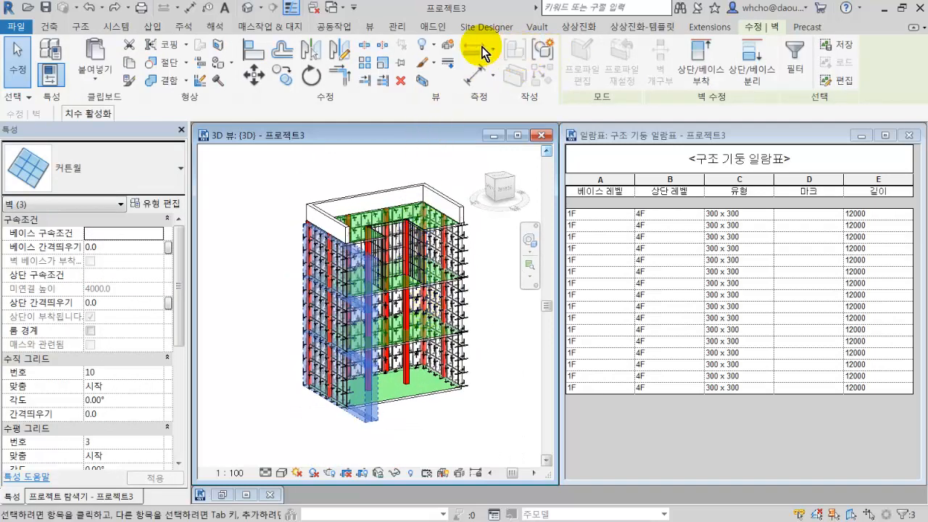
{"action": "left_click", "coordinate": [445, 62]}
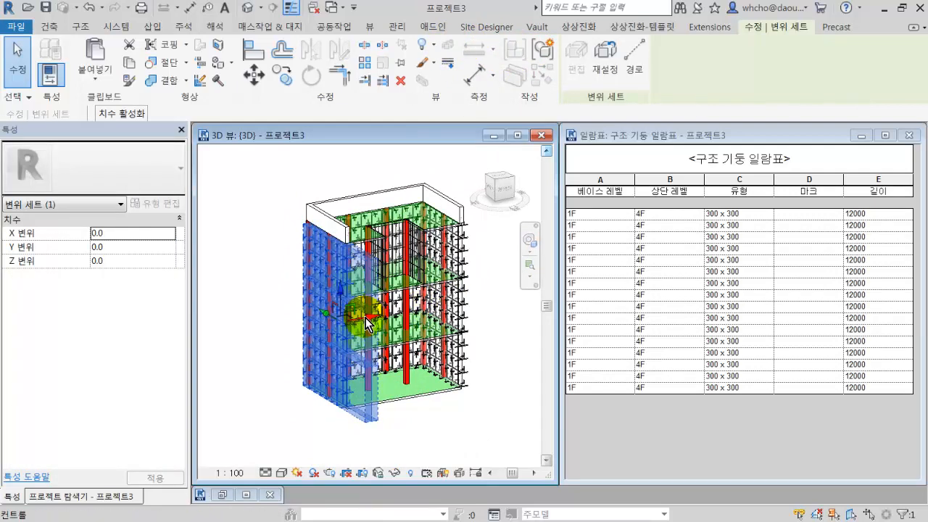
{"action": "left_click_drag", "start_coordinate": [362, 332], "coordinate": [293, 346]}
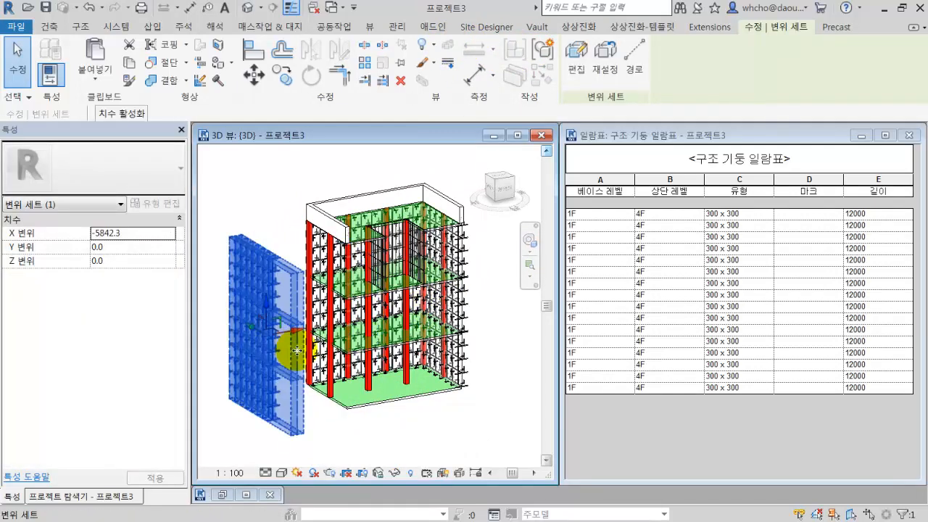
{"action": "left_click", "coordinate": [357, 429]}
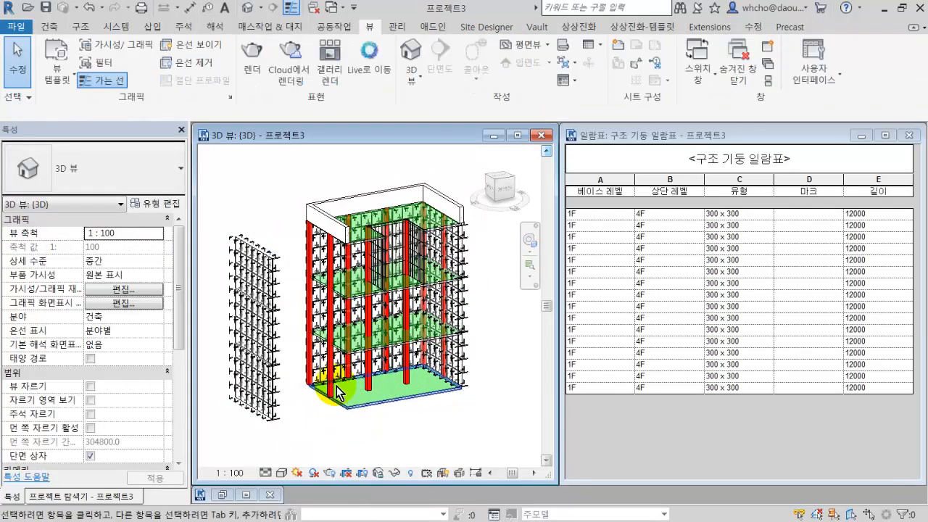
Step: Displace the 300mm concrete parapet wall of the end facade by about -6034 in X, above the displaced curtain walls
{"action": "left_click", "coordinate": [336, 226]}
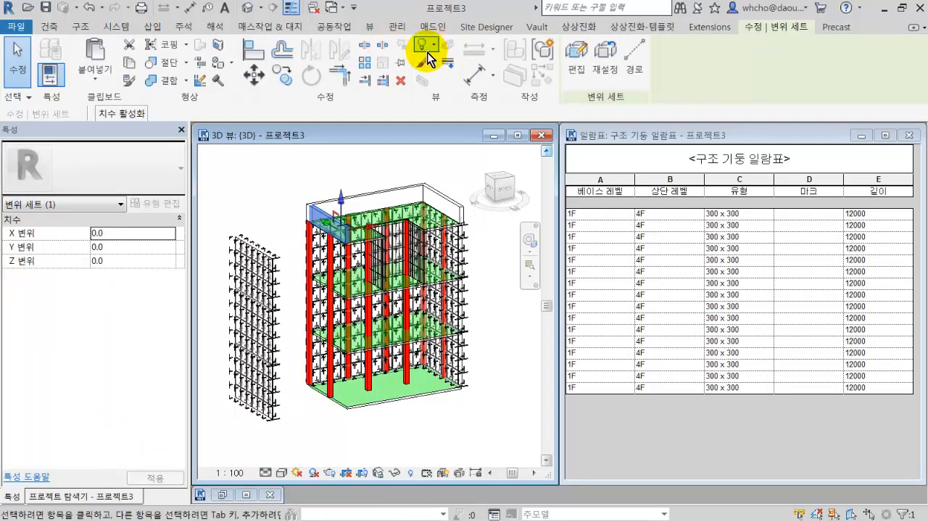
{"action": "key", "text": "Escape"}
{"action": "left_click", "coordinate": [334, 220]}
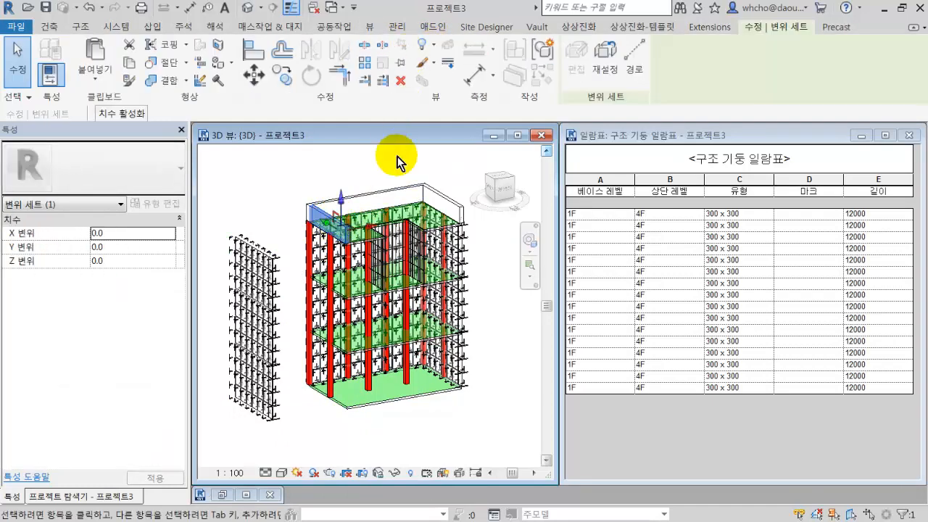
{"action": "left_click_drag", "start_coordinate": [376, 231], "coordinate": [317, 239]}
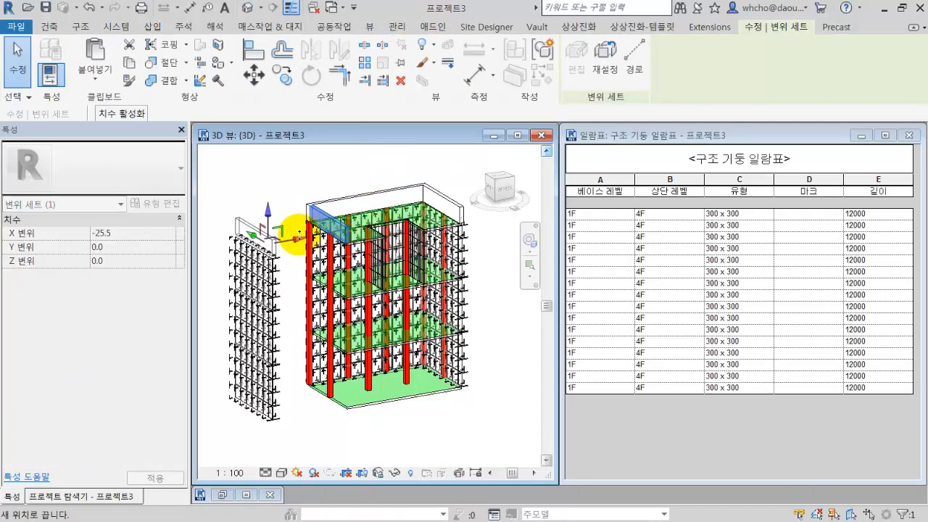
{"action": "key", "text": "Escape"}
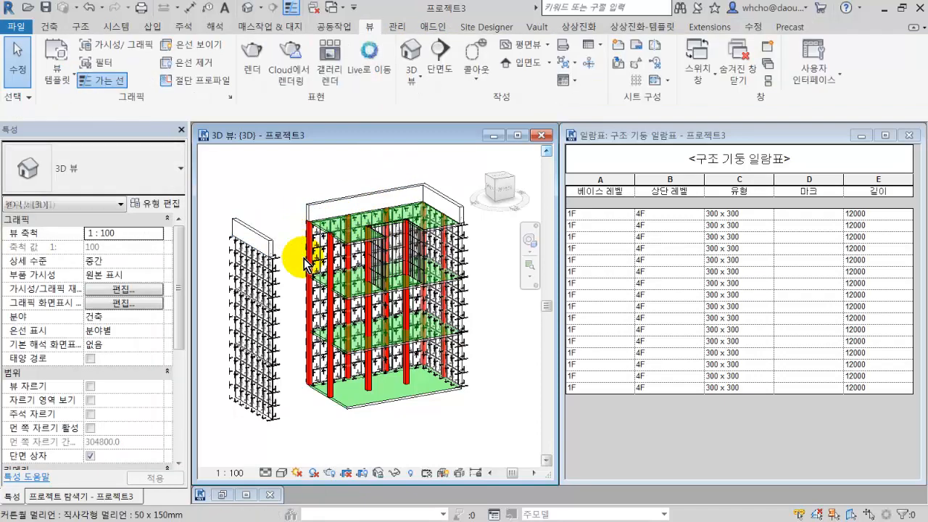
Step: Start displacement paths for the displaced parapet wall and add them at its upper far corner and lower near corner
{"action": "scroll", "coordinate": [321, 255], "scroll_direction": "up", "scroll_amount": 3}
{"action": "middle_click_drag", "start_coordinate": [325, 254], "coordinate": [385, 226]}
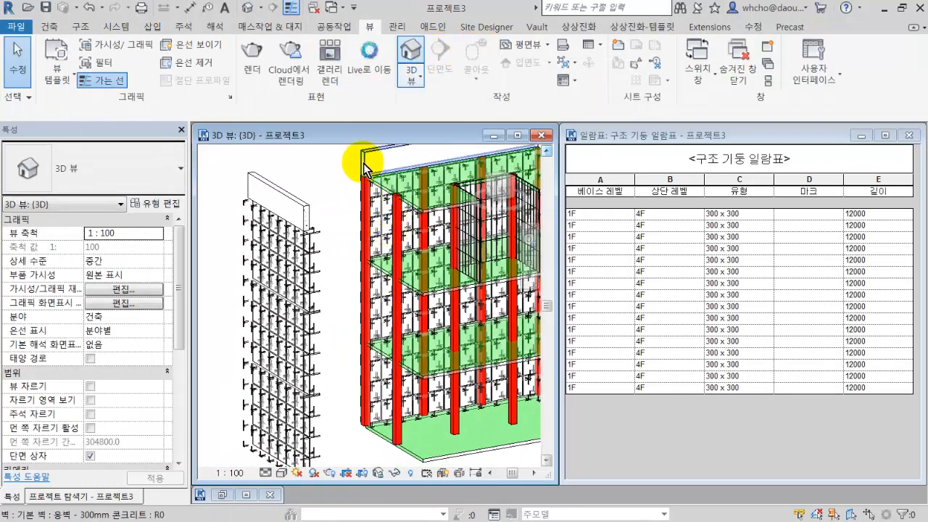
{"action": "left_click", "coordinate": [314, 218]}
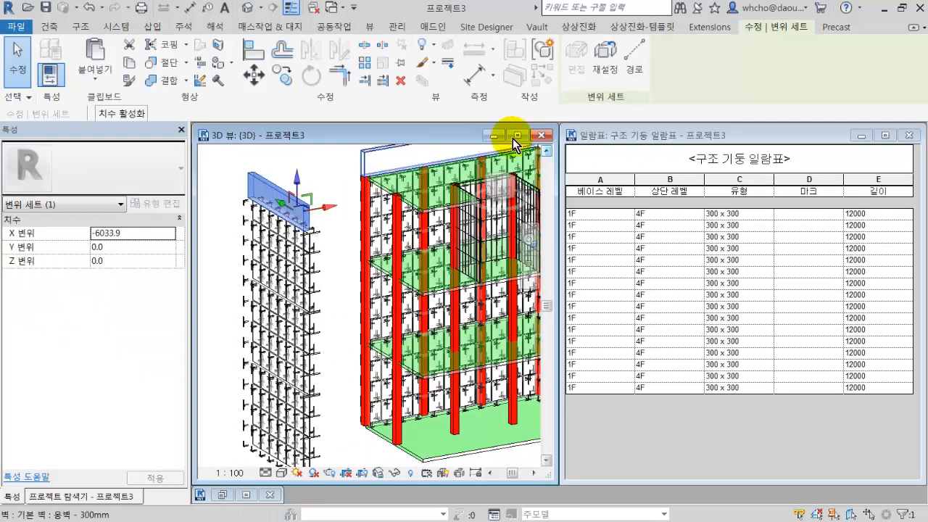
{"action": "left_click", "coordinate": [636, 62]}
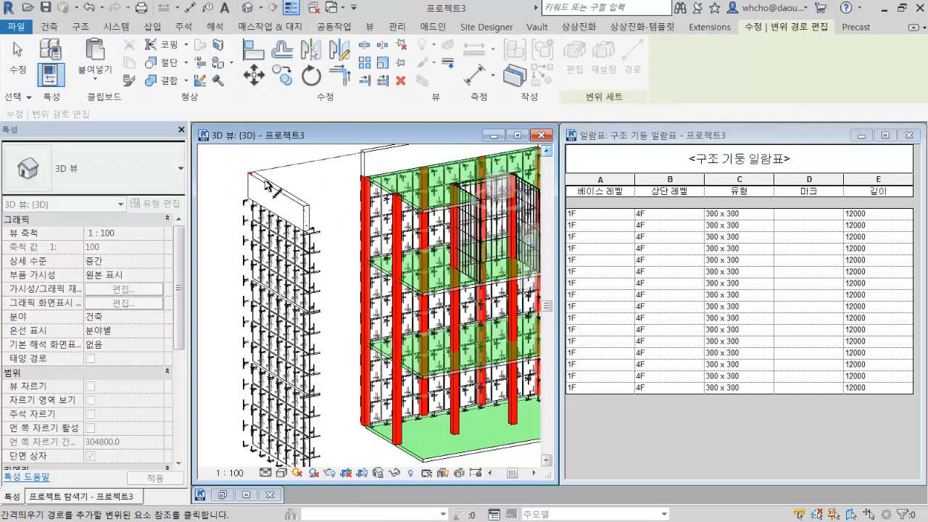
{"action": "left_click", "coordinate": [297, 209]}
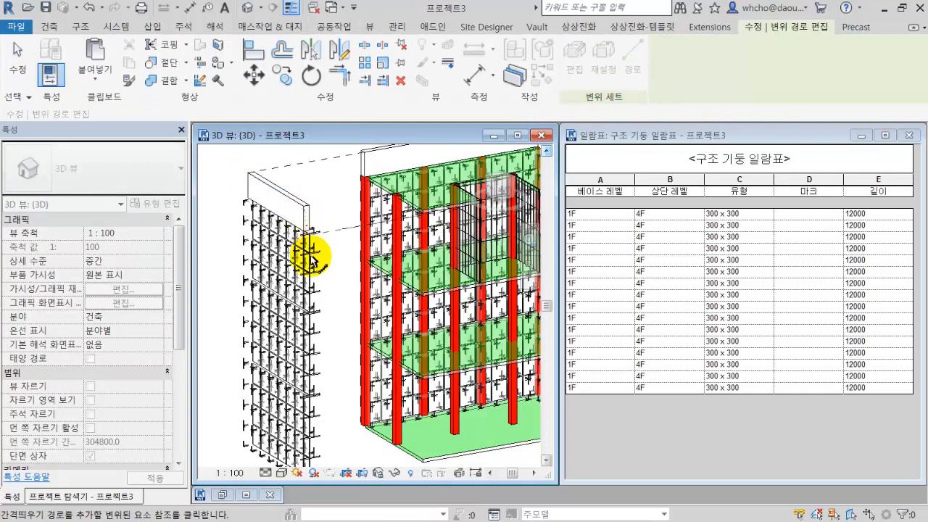
Step: Add displacement paths at the near-edge corners of the displaced curtain walls, level by level down to the base, and finish the path command
{"action": "left_click", "coordinate": [310, 301]}
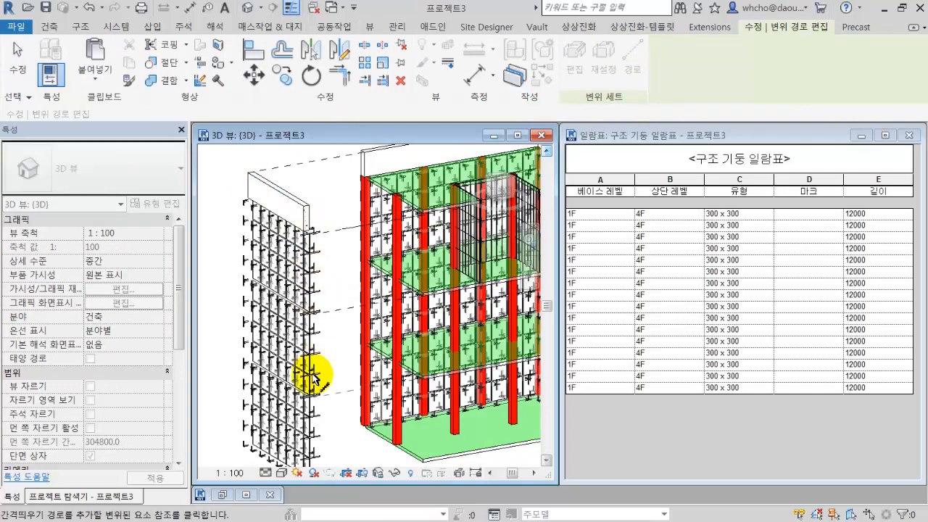
{"action": "left_click", "coordinate": [313, 376]}
{"action": "middle_click_drag", "start_coordinate": [277, 265], "coordinate": [281, 207]}
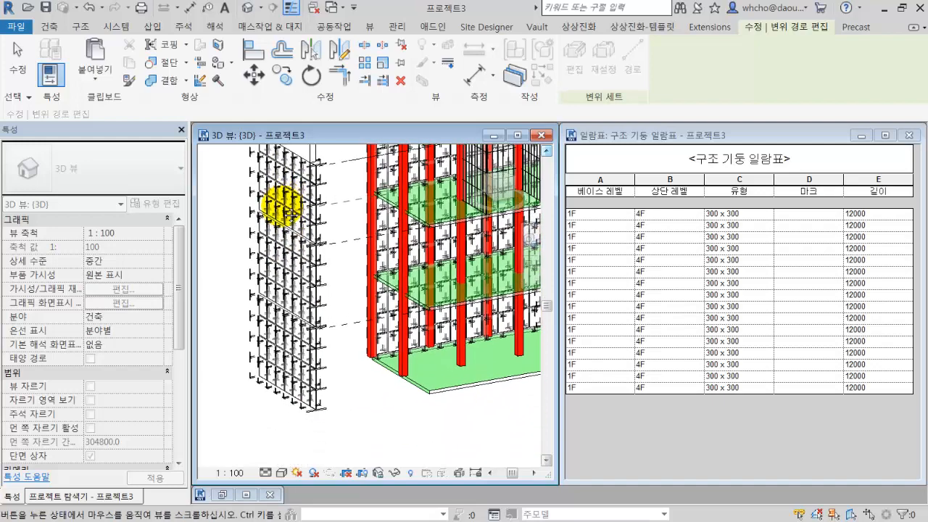
{"action": "left_click", "coordinate": [322, 409]}
{"action": "middle_click_drag", "start_coordinate": [330, 317], "coordinate": [320, 389]}
{"action": "scroll", "coordinate": [293, 270], "scroll_direction": "down", "scroll_amount": 3}
{"action": "scroll", "coordinate": [430, 310], "scroll_direction": "up", "scroll_amount": 3}
{"action": "key", "text": "Escape"}
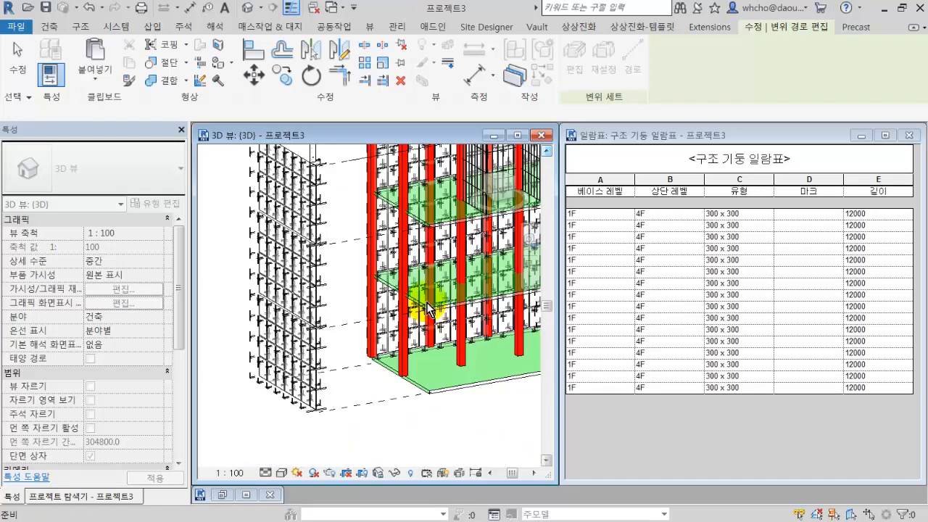
Step: Inspect the displaced end facade and its paths from several angles, and undo the paths and the facade displacements
{"action": "middle_click_drag", "start_coordinate": [427, 304], "coordinate": [381, 279], "text": "shift"}
{"action": "scroll", "coordinate": [386, 326], "scroll_direction": "down", "scroll_amount": 3}
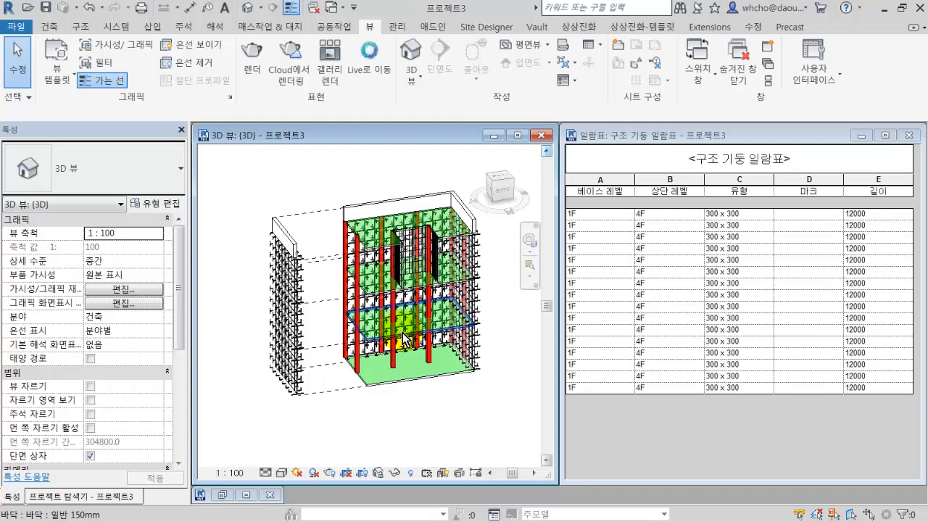
{"action": "scroll", "coordinate": [361, 303], "scroll_direction": "up", "scroll_amount": 4}
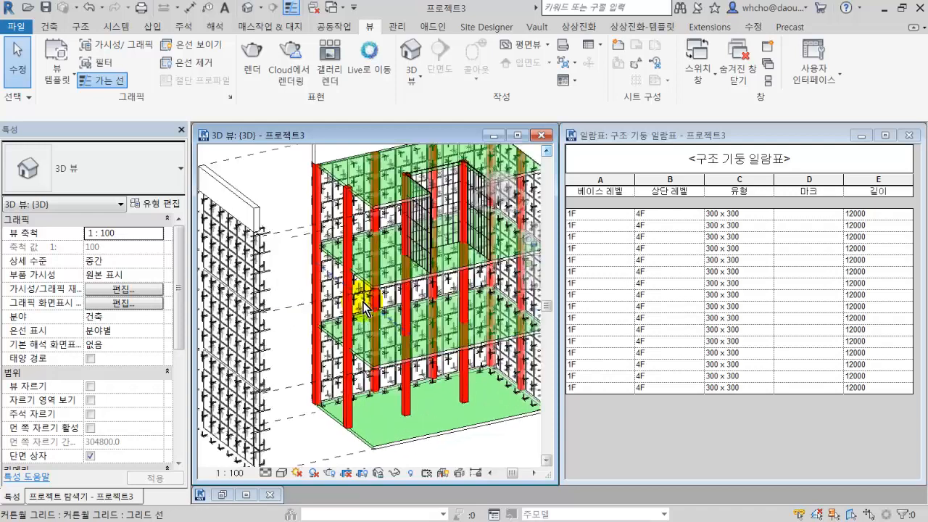
{"action": "middle_click_drag", "start_coordinate": [362, 300], "coordinate": [436, 305]}
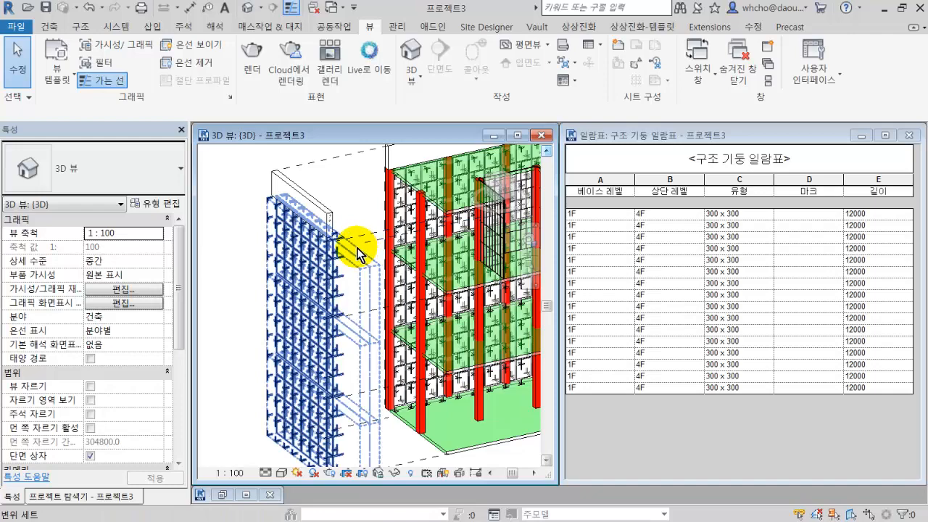
{"action": "scroll", "coordinate": [357, 254], "scroll_direction": "down", "scroll_amount": 5}
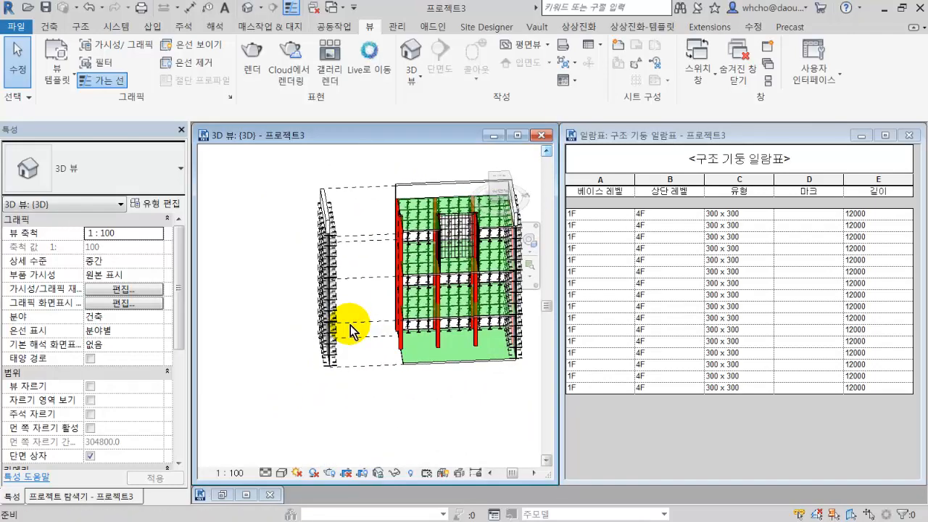
{"action": "scroll", "coordinate": [350, 330], "scroll_direction": "up", "scroll_amount": 5}
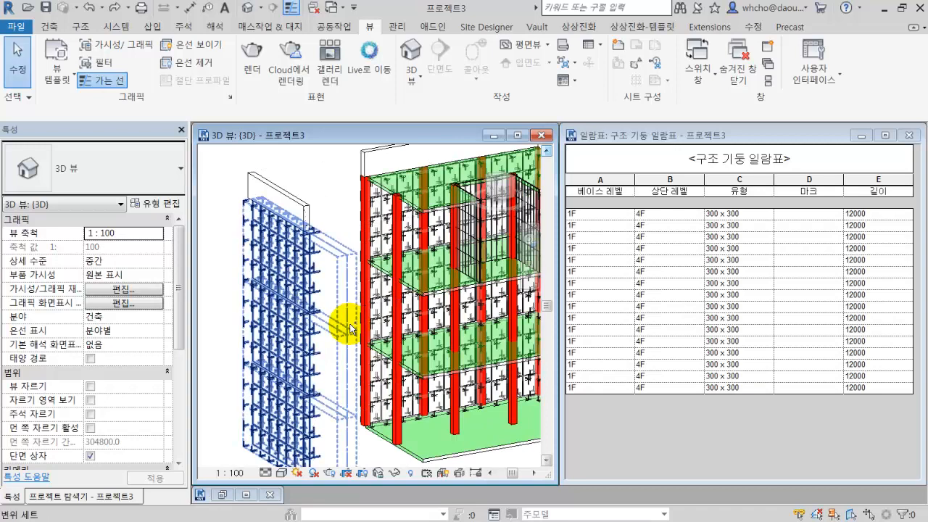
{"action": "scroll", "coordinate": [350, 323], "scroll_direction": "down", "scroll_amount": 4}
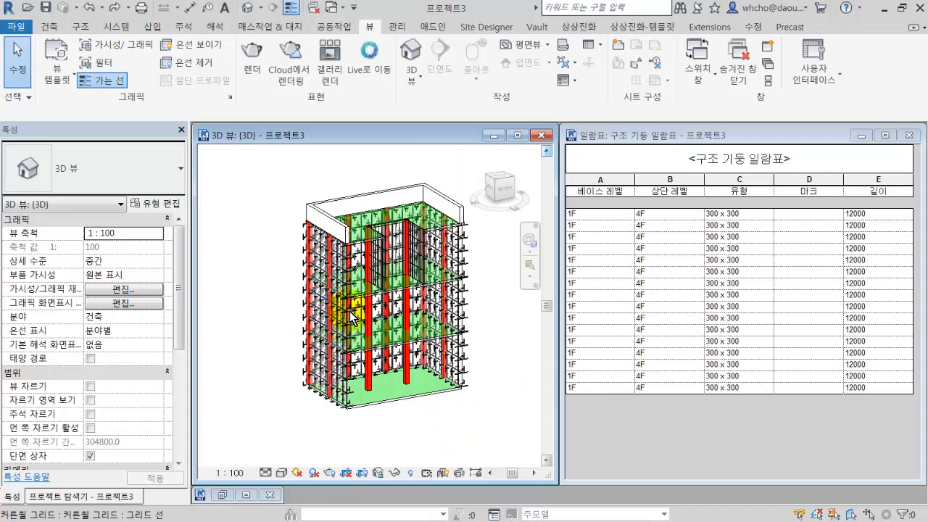
Step: Reveal the hidden section box, pull its rear face inward to keep only the front strip of the building, and leave reveal mode
{"action": "mouse_move", "coordinate": [350, 312]}
{"action": "middle_mouse_down", "text": "shift"}
{"action": "mouse_move", "coordinate": [263, 284]}
{"action": "mouse_move", "coordinate": [370, 323]}
{"action": "mouse_move", "coordinate": [341, 316]}
{"action": "mouse_move", "coordinate": [362, 307]}
{"action": "mouse_move", "coordinate": [363, 321]}
{"action": "middle_mouse_up", "text": "shift"}
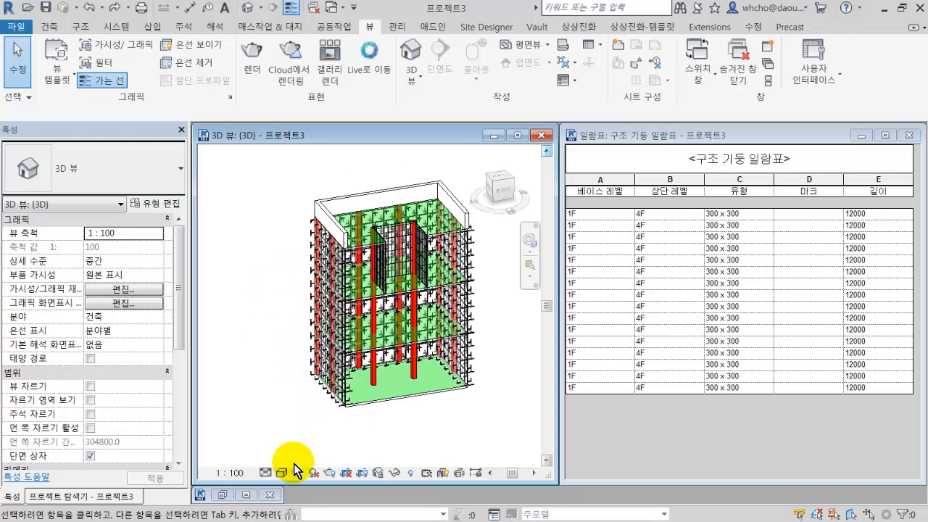
{"action": "left_click", "coordinate": [411, 473]}
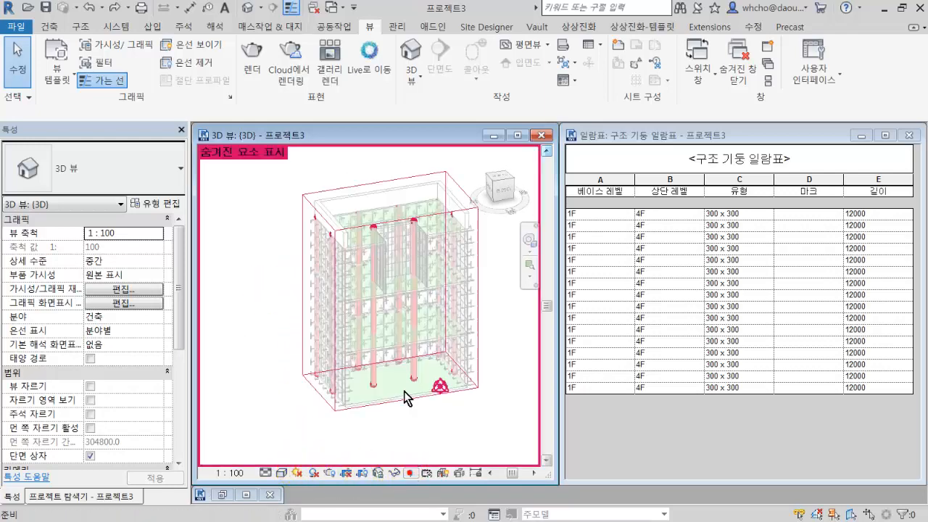
{"action": "left_click", "coordinate": [344, 189]}
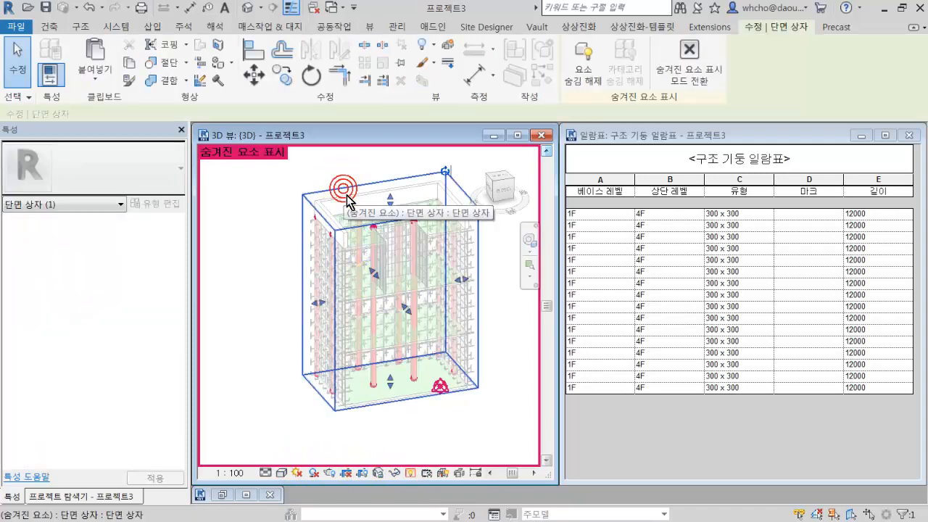
{"action": "left_click", "coordinate": [375, 274]}
{"action": "mouse_move", "coordinate": [399, 296]}
{"action": "middle_mouse_down", "text": "shift"}
{"action": "mouse_move", "coordinate": [387, 280]}
{"action": "mouse_move", "coordinate": [396, 290]}
{"action": "middle_mouse_up", "text": "shift"}
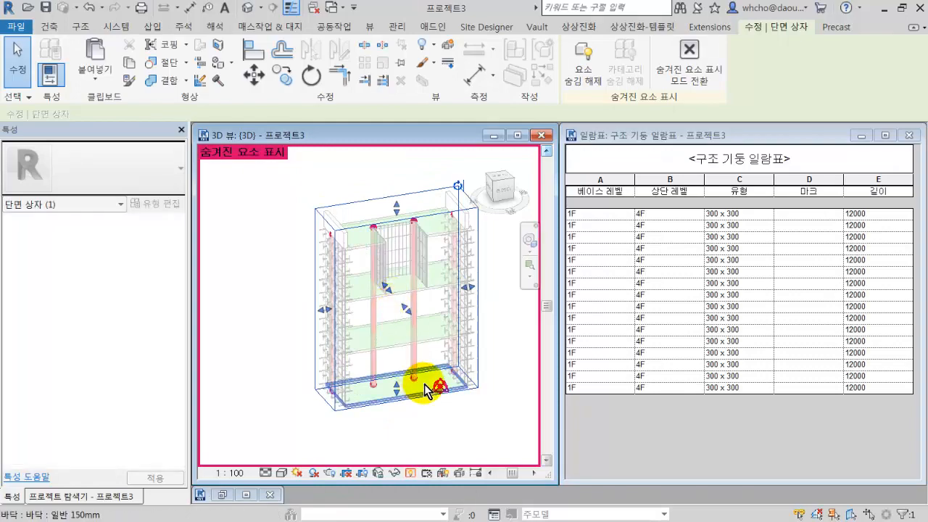
{"action": "left_click", "coordinate": [418, 426]}
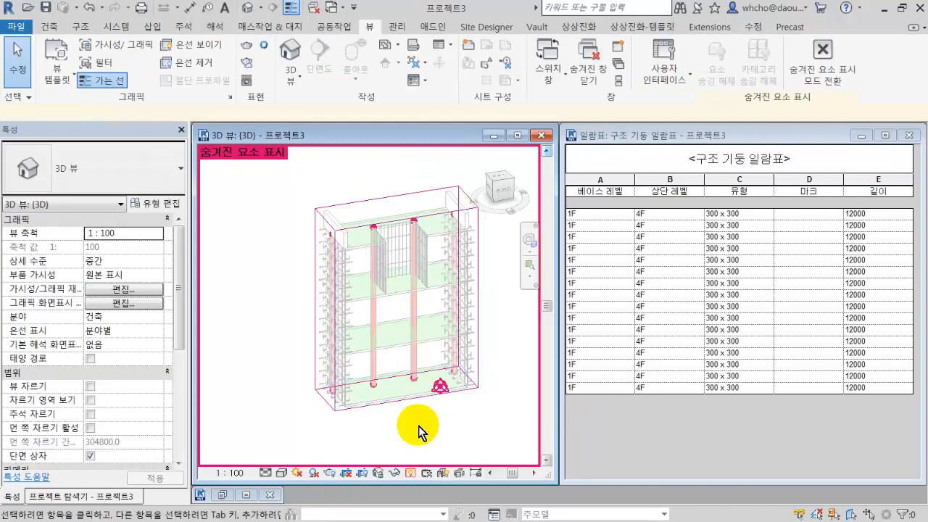
{"action": "left_click", "coordinate": [412, 472]}
Step: Reveal the section box again, pull its face opposite the end facade inward to isolate the corner bay, and leave reveal mode
{"action": "scroll", "coordinate": [414, 373], "scroll_direction": "up", "scroll_amount": 2}
{"action": "mouse_move", "coordinate": [387, 314]}
{"action": "middle_mouse_down", "text": "shift"}
{"action": "mouse_move", "coordinate": [387, 324]}
{"action": "mouse_move", "coordinate": [400, 317]}
{"action": "middle_mouse_up", "text": "shift"}
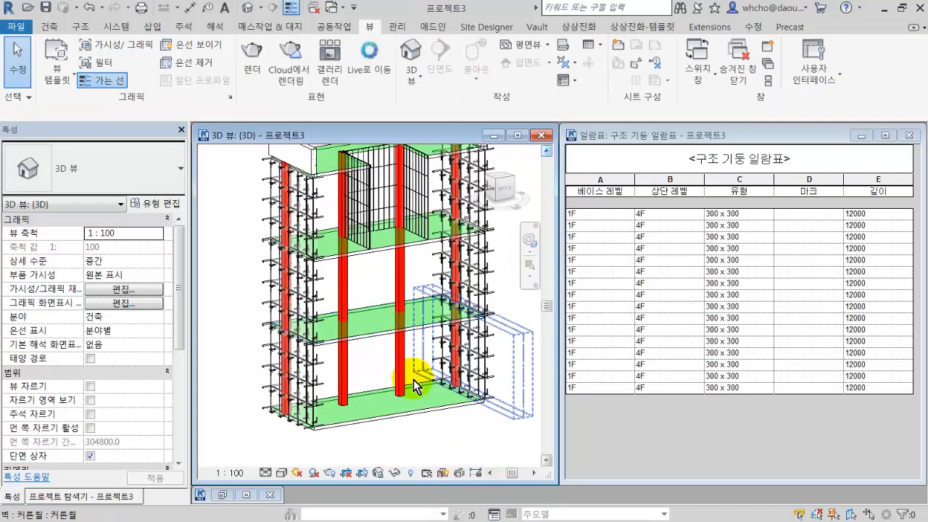
{"action": "left_click", "coordinate": [412, 473]}
{"action": "scroll", "coordinate": [420, 394], "scroll_direction": "down", "scroll_amount": 2}
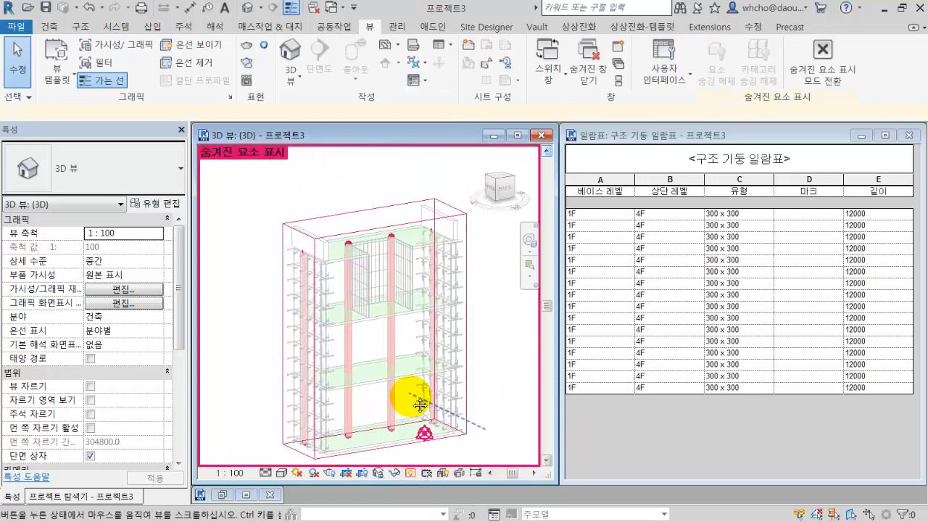
{"action": "left_click", "coordinate": [416, 230]}
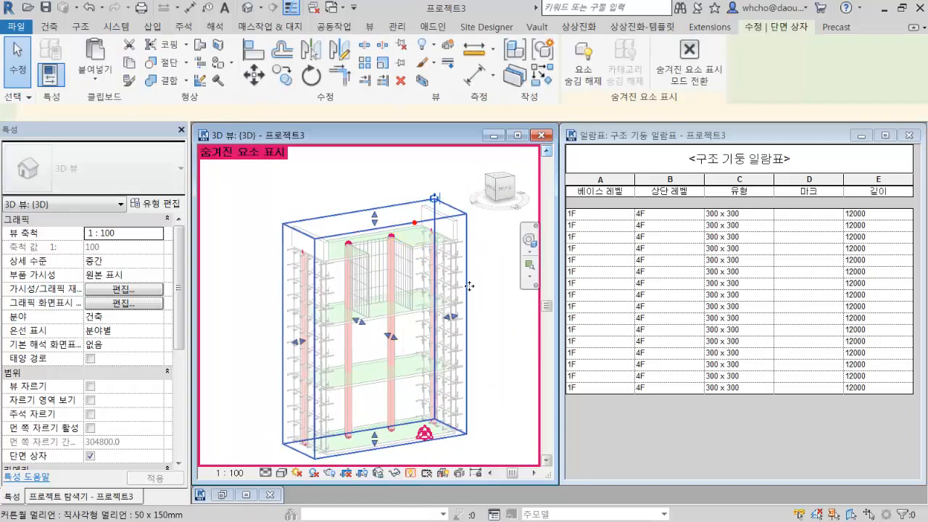
{"action": "left_click_drag", "start_coordinate": [455, 319], "coordinate": [372, 337]}
{"action": "left_click", "coordinate": [433, 319]}
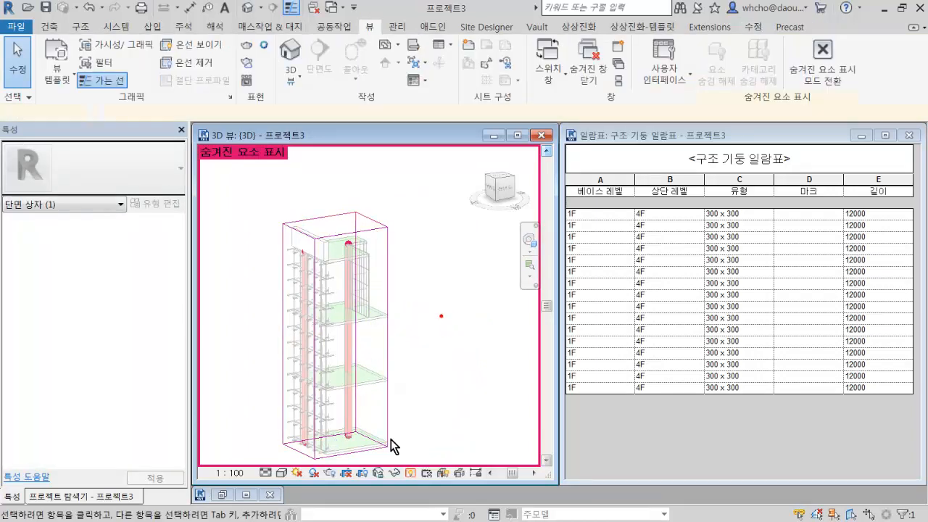
{"action": "left_click", "coordinate": [411, 477]}
{"action": "scroll", "coordinate": [409, 338], "scroll_direction": "up", "scroll_amount": 5}
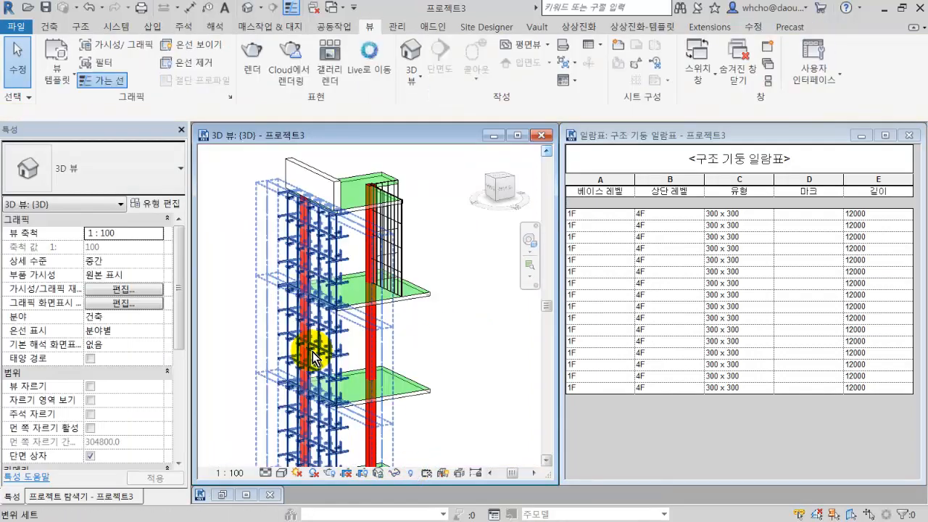
{"action": "scroll", "coordinate": [481, 307], "scroll_direction": "down", "scroll_amount": 5}
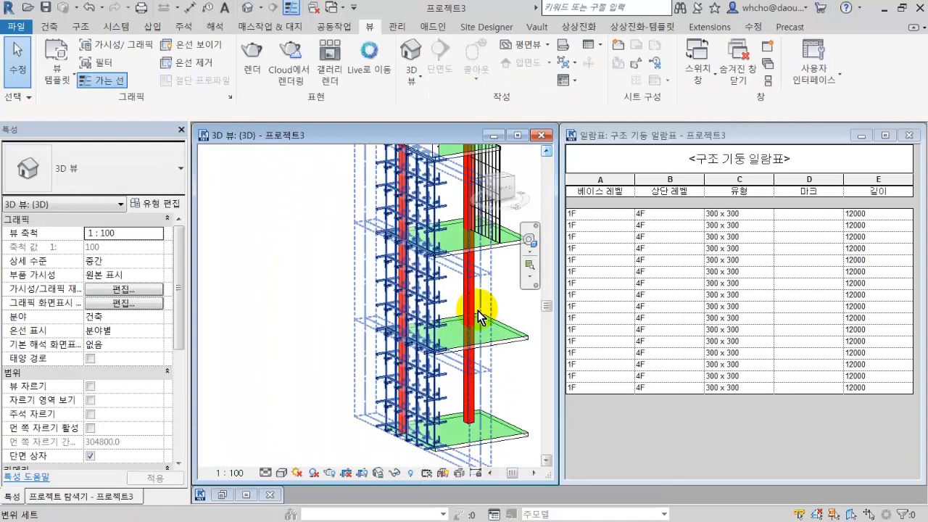
{"action": "middle_click_drag", "start_coordinate": [482, 319], "coordinate": [564, 254], "text": "shift"}
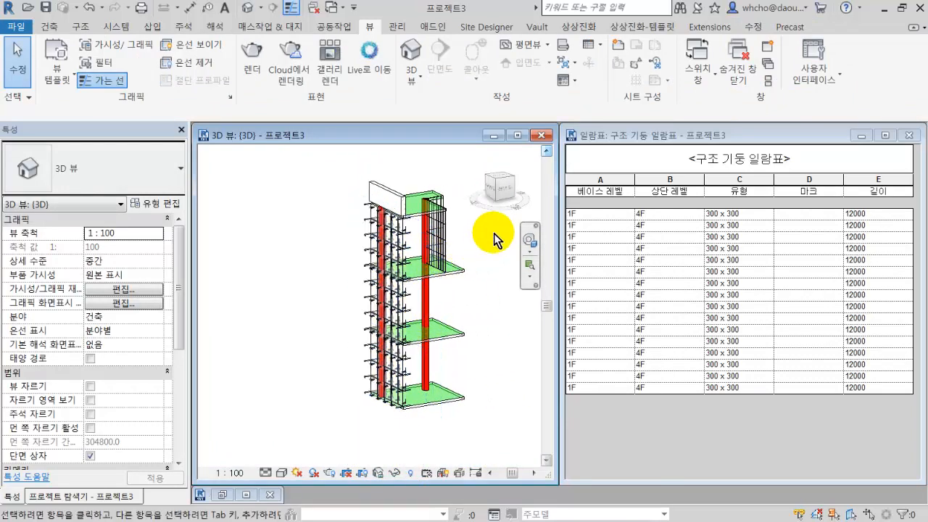
Step: Check the displacement sets of the parapet wall and the stacked curtain walls, and clear the selection
{"action": "left_click", "coordinate": [389, 192]}
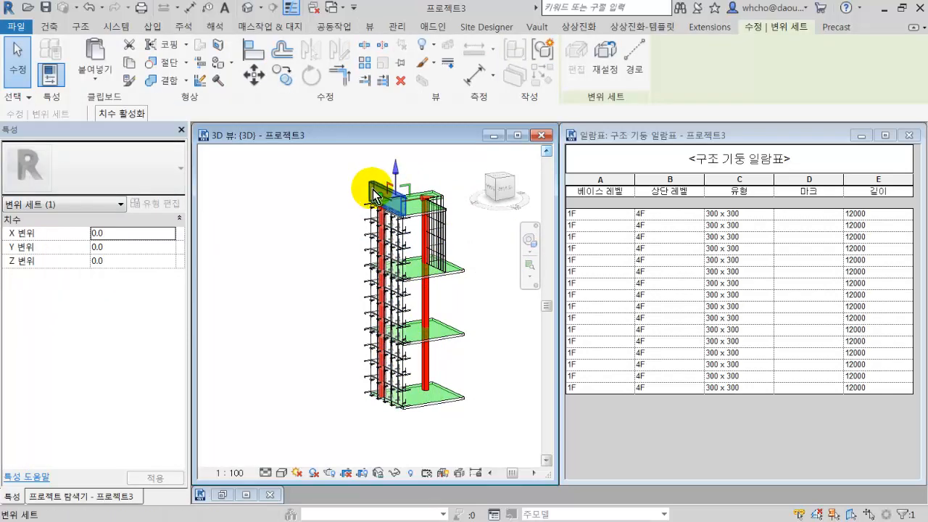
{"action": "middle_click_drag", "start_coordinate": [371, 177], "coordinate": [366, 200]}
{"action": "key", "text": "Escape"}
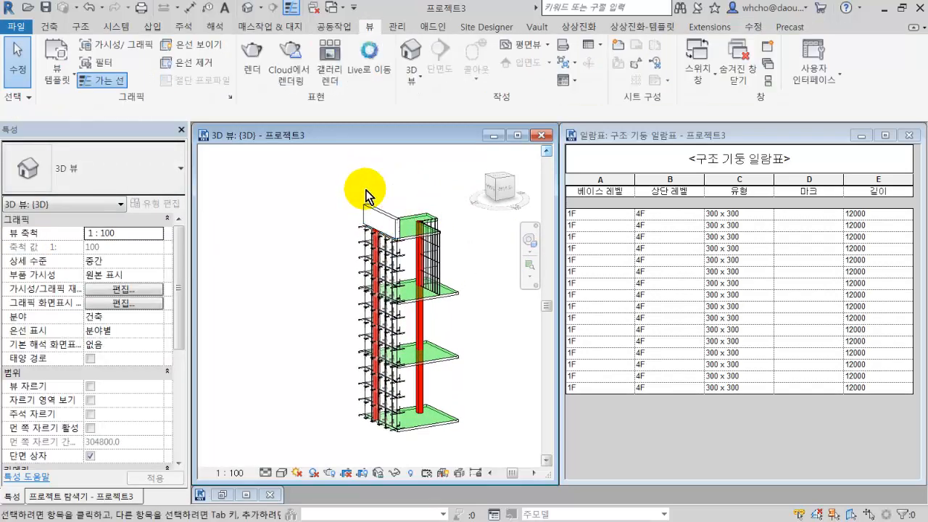
{"action": "left_click", "coordinate": [374, 216]}
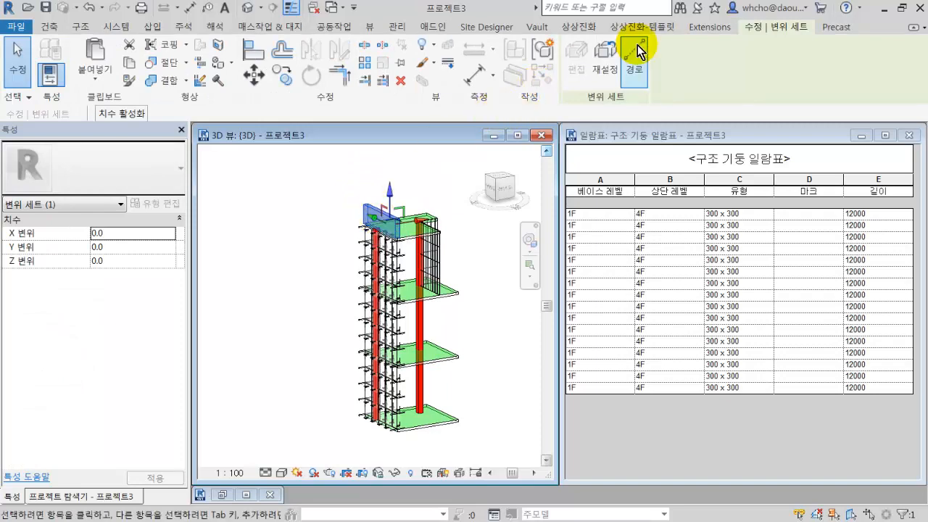
{"action": "left_click", "coordinate": [307, 174]}
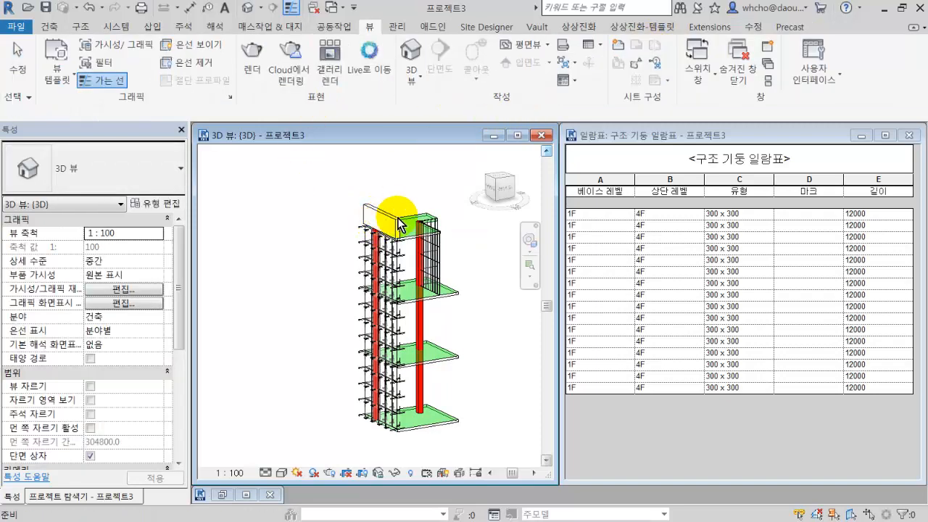
{"action": "left_click", "coordinate": [389, 252]}
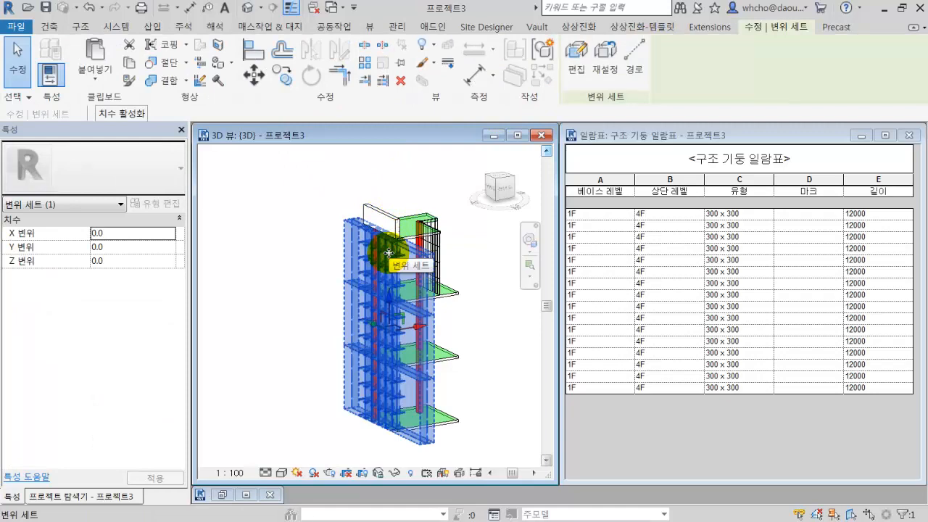
{"action": "key", "text": "Escape"}
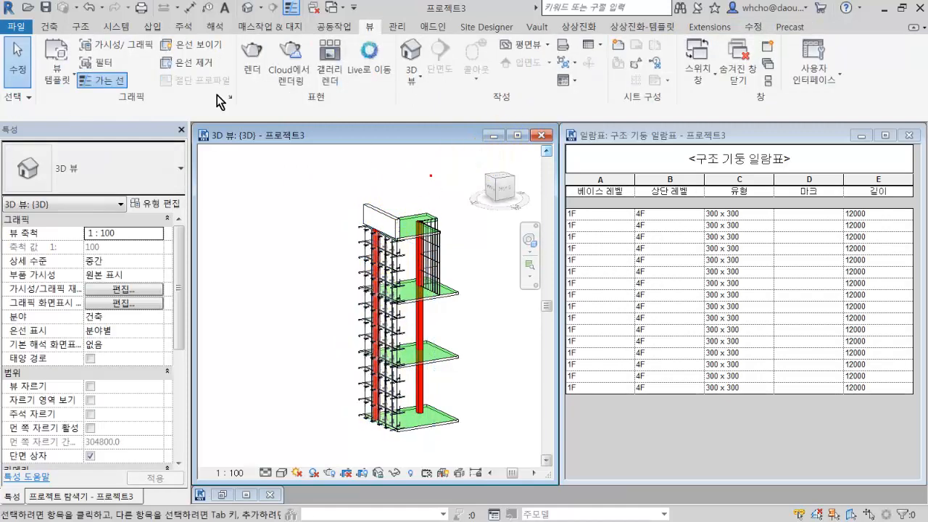
{"action": "left_click", "coordinate": [46, 32]}
{"action": "left_click", "coordinate": [17, 37]}
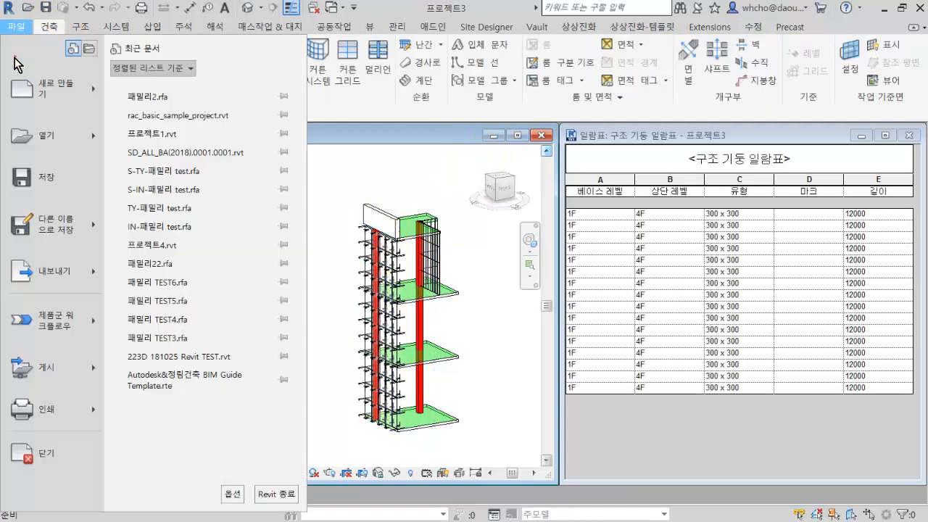
Step: Reset the displacement sets of the parapet wall and the stacked curtain walls, and clear the selection
{"action": "left_click", "coordinate": [399, 233]}
{"action": "left_click", "coordinate": [434, 235]}
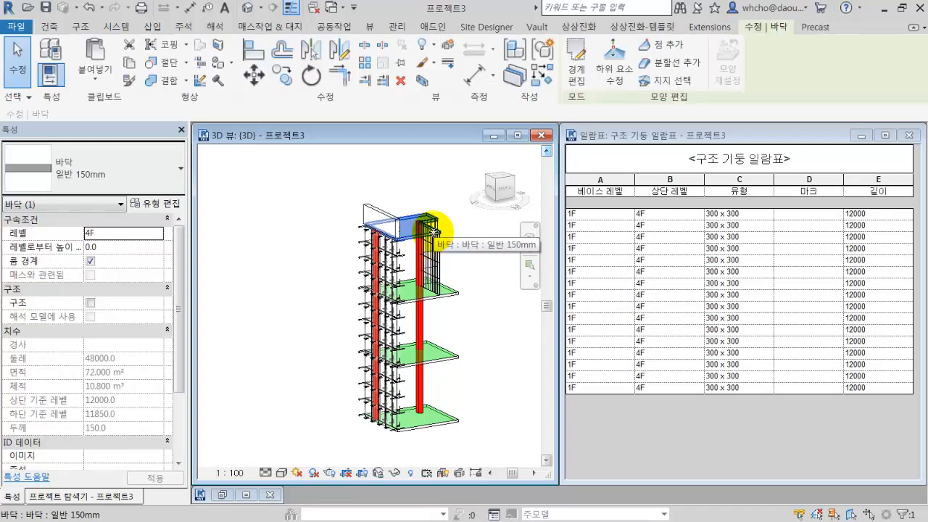
{"action": "left_click", "coordinate": [392, 231]}
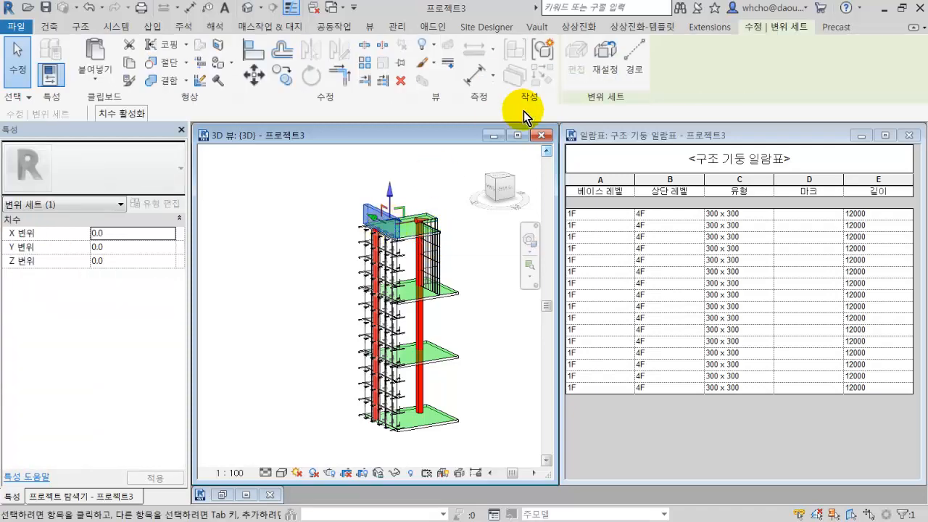
{"action": "left_click", "coordinate": [599, 71]}
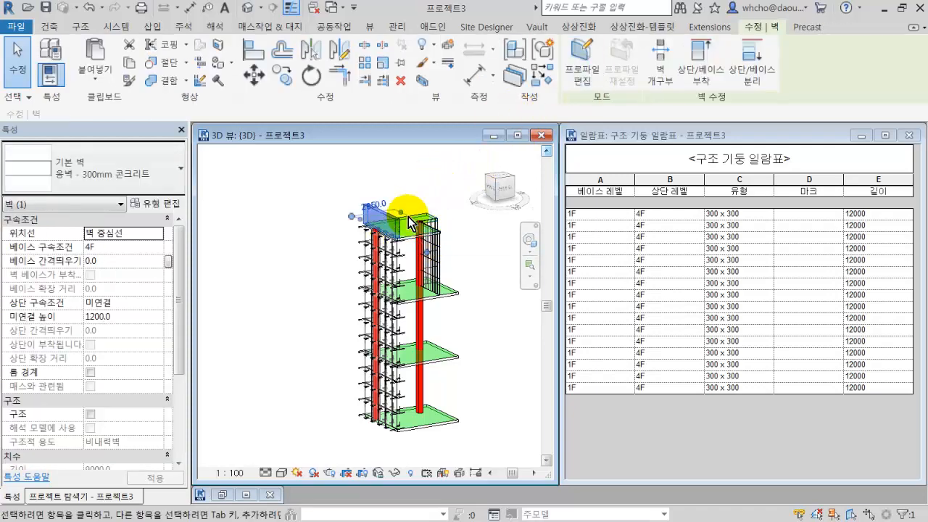
{"action": "left_click", "coordinate": [396, 254]}
{"action": "left_click", "coordinate": [606, 71]}
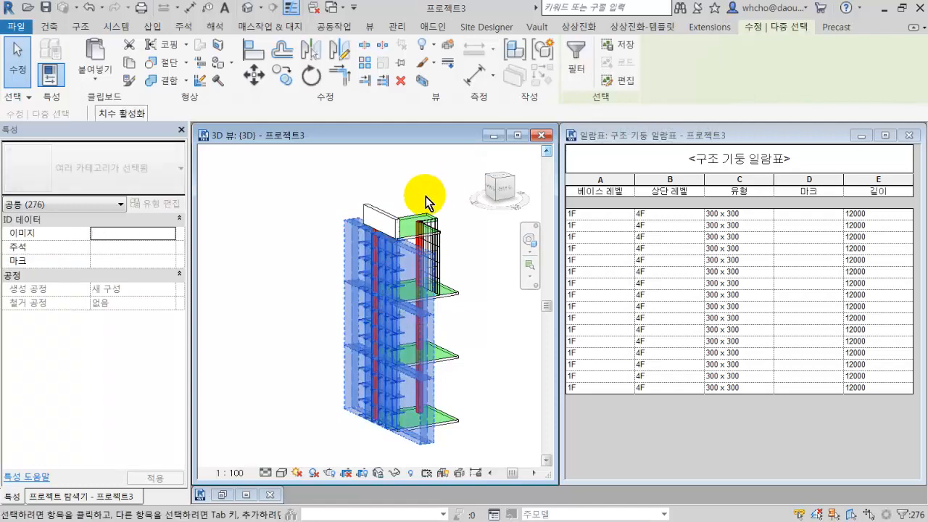
{"action": "key", "text": "Escape"}
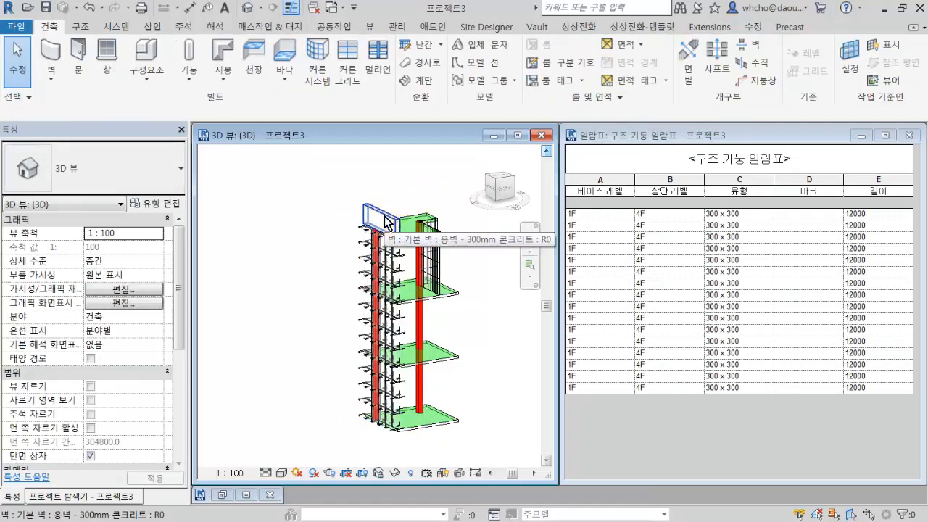
Step: Displace the parapet wall above the end facade outward by about -8956 in X, away from the corner bay
{"action": "left_click", "coordinate": [387, 222]}
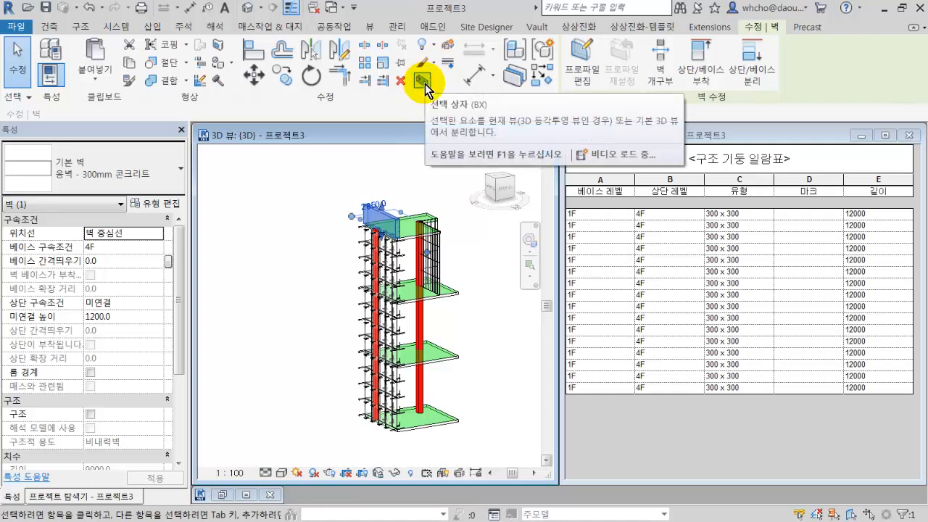
{"action": "left_click", "coordinate": [448, 48]}
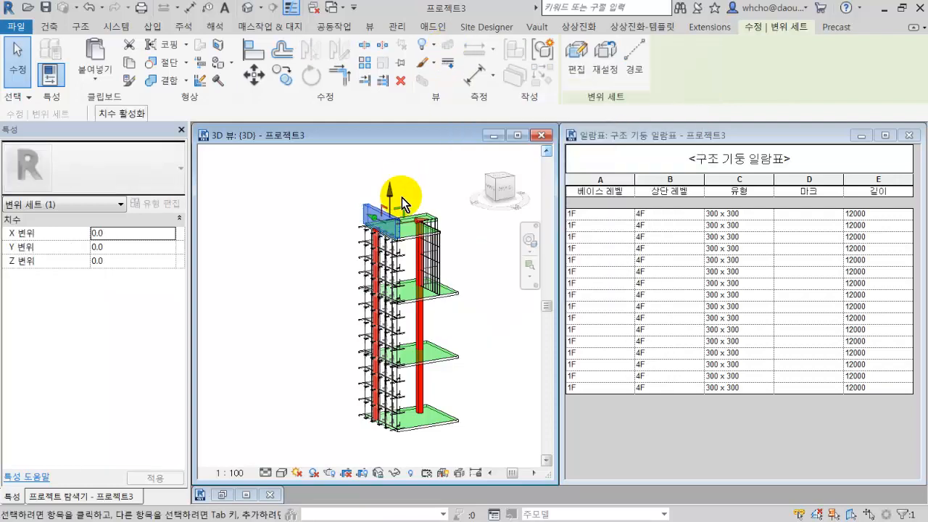
{"action": "scroll", "coordinate": [409, 181], "scroll_direction": "up", "scroll_amount": 5}
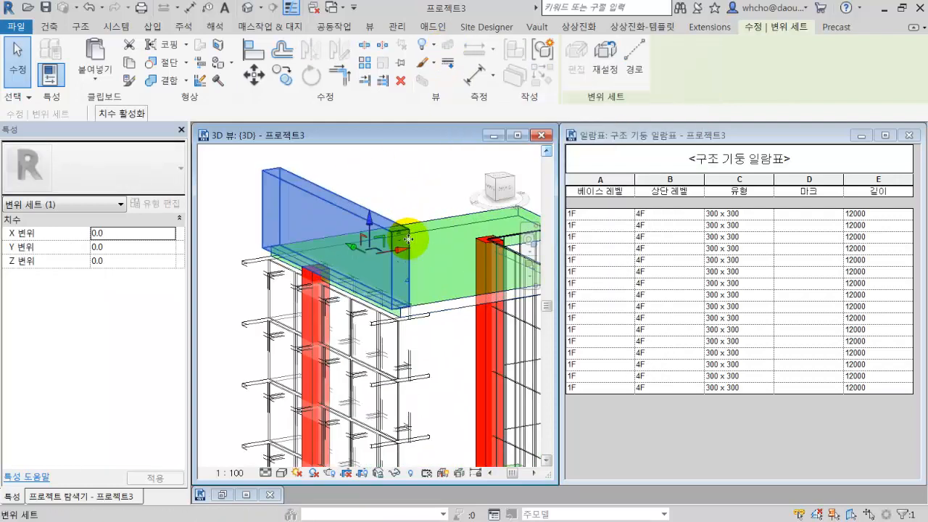
{"action": "scroll", "coordinate": [413, 225], "scroll_direction": "down", "scroll_amount": 5}
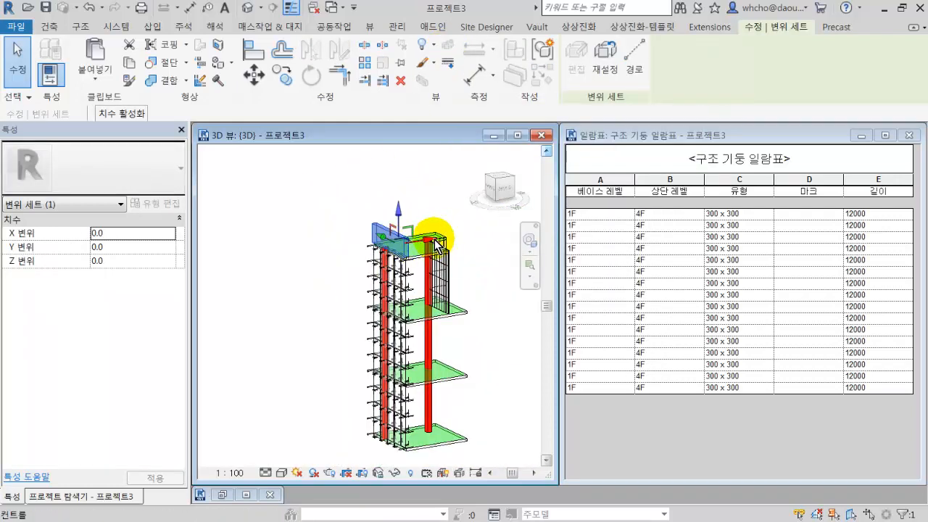
{"action": "left_click_drag", "start_coordinate": [435, 245], "coordinate": [308, 272]}
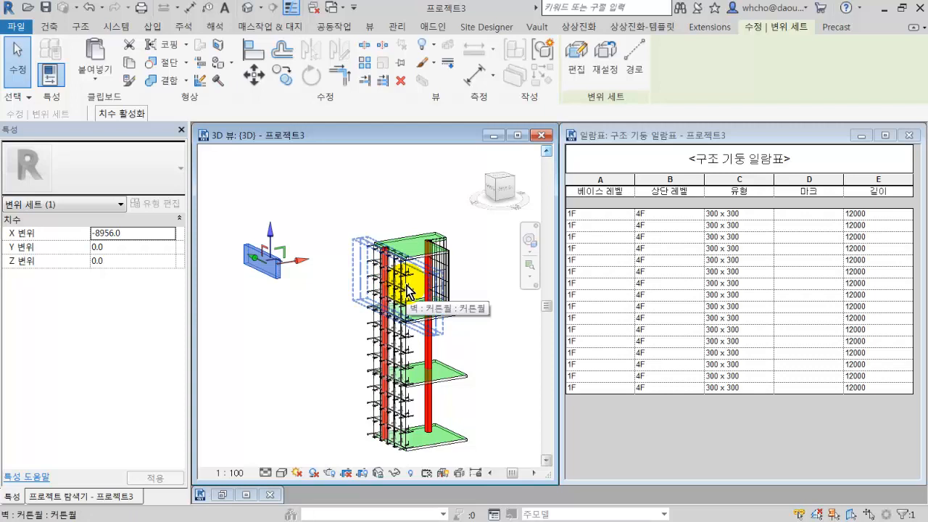
Step: Displace the three stacked end-facade curtain walls together by about -9167 in X, beneath the displaced parapet, and clear the selection
{"action": "left_click", "coordinate": [408, 293]}
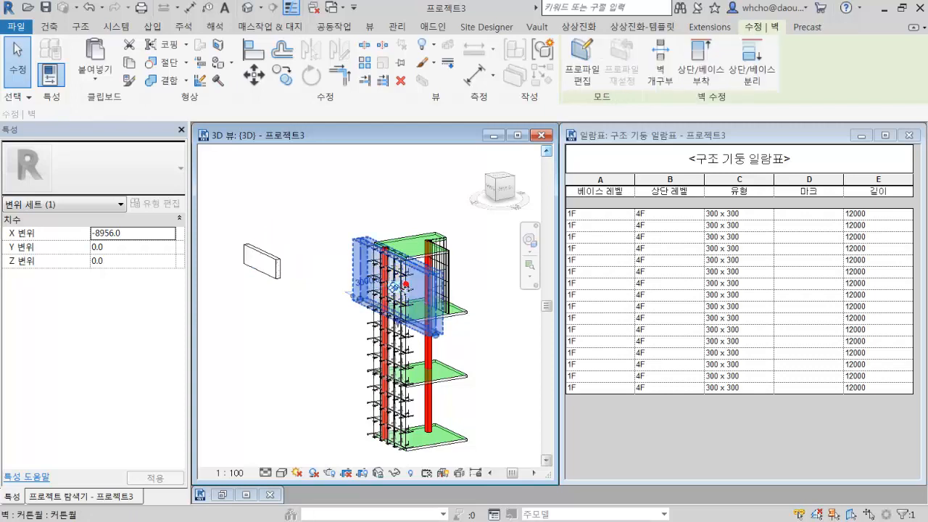
{"action": "left_click", "coordinate": [409, 350], "text": "ctrl"}
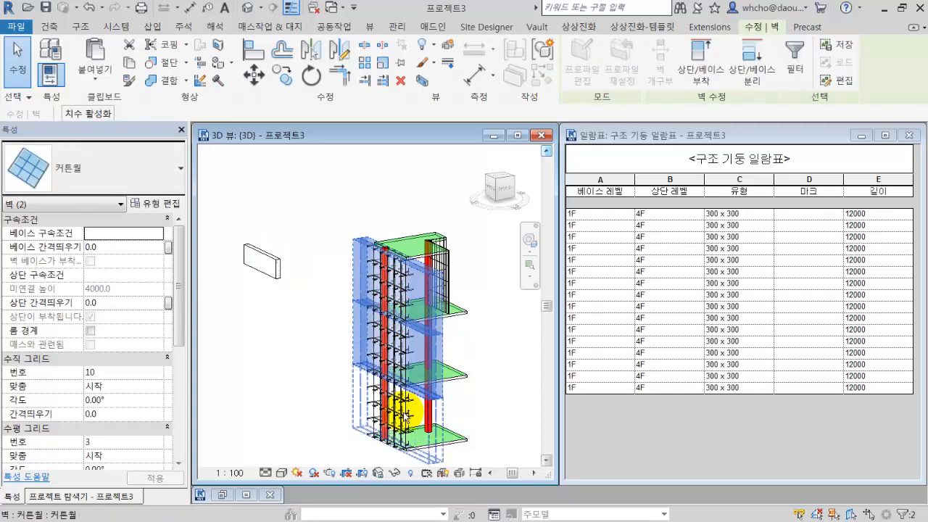
{"action": "left_click", "coordinate": [416, 414], "text": "ctrl"}
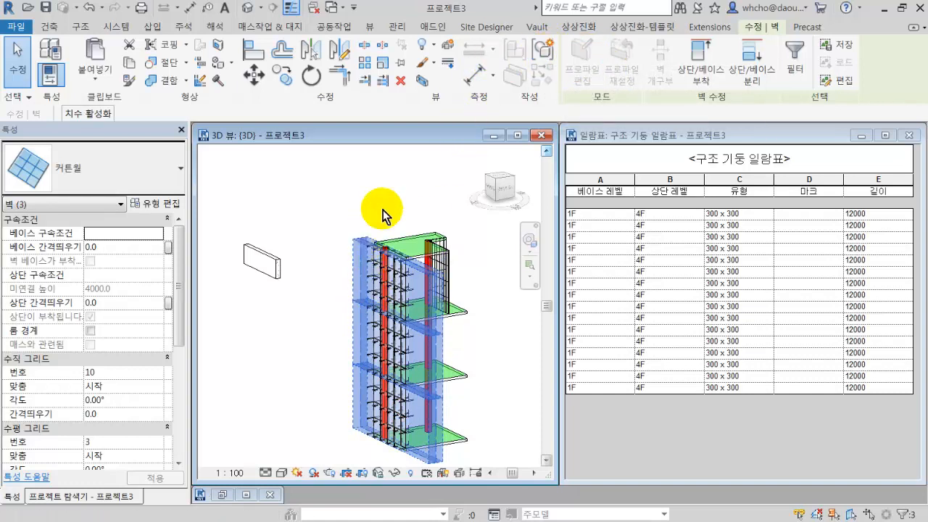
{"action": "left_click", "coordinate": [449, 48]}
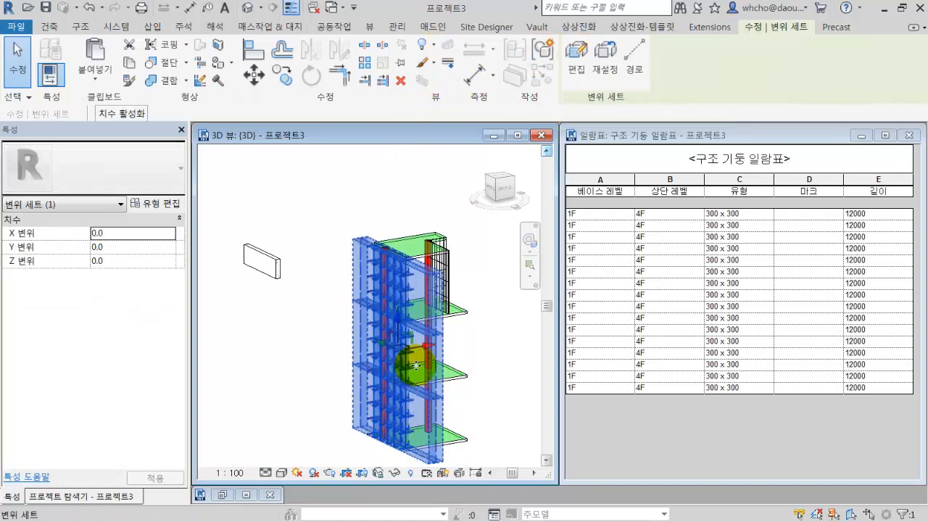
{"action": "left_click_drag", "start_coordinate": [426, 347], "coordinate": [299, 369]}
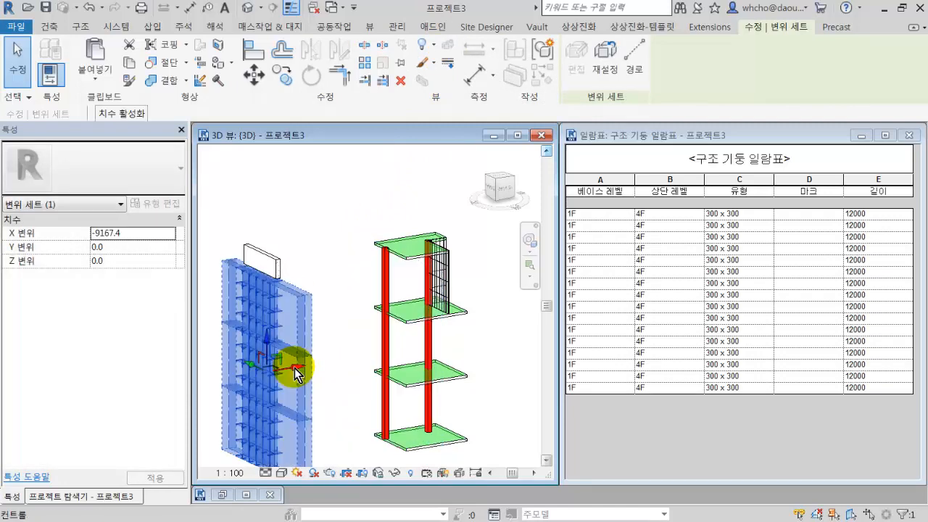
{"action": "left_click", "coordinate": [328, 289]}
{"action": "middle_click_drag", "start_coordinate": [338, 308], "coordinate": [354, 292]}
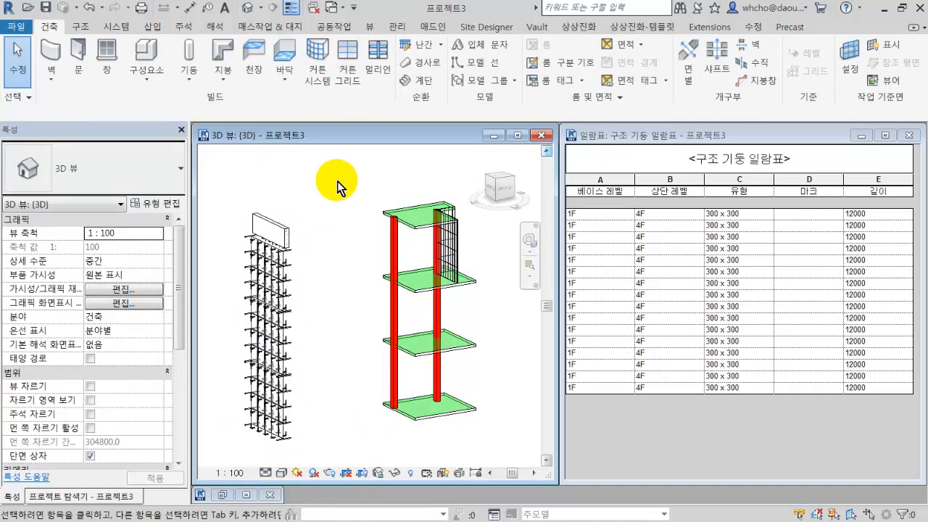
Step: Add displacement paths from the edges of the displaced curtain walls at the successive floor levels down to the base
{"action": "left_click", "coordinate": [274, 236]}
{"action": "left_click_drag", "start_coordinate": [284, 272], "coordinate": [284, 242]}
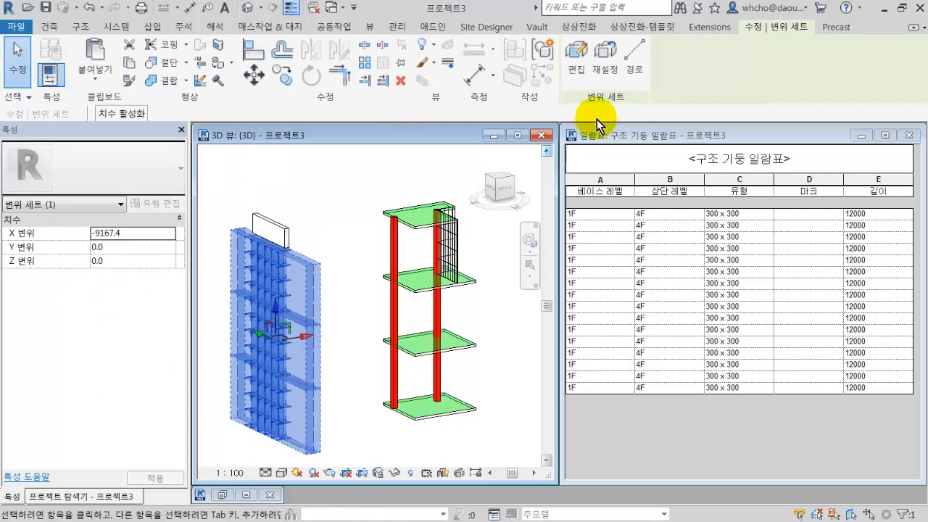
{"action": "left_click", "coordinate": [636, 55]}
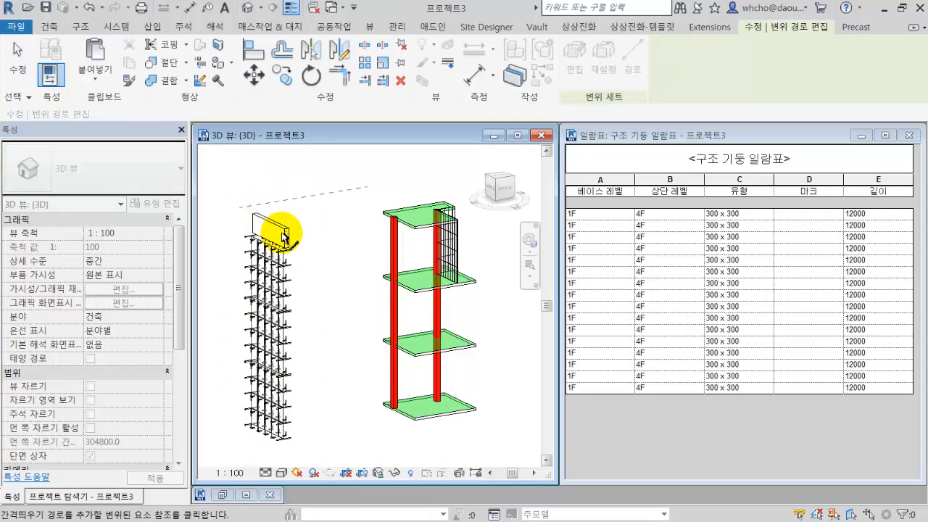
{"action": "scroll", "coordinate": [285, 231], "scroll_direction": "up", "scroll_amount": 3}
{"action": "scroll", "coordinate": [282, 233], "scroll_direction": "down", "scroll_amount": 3}
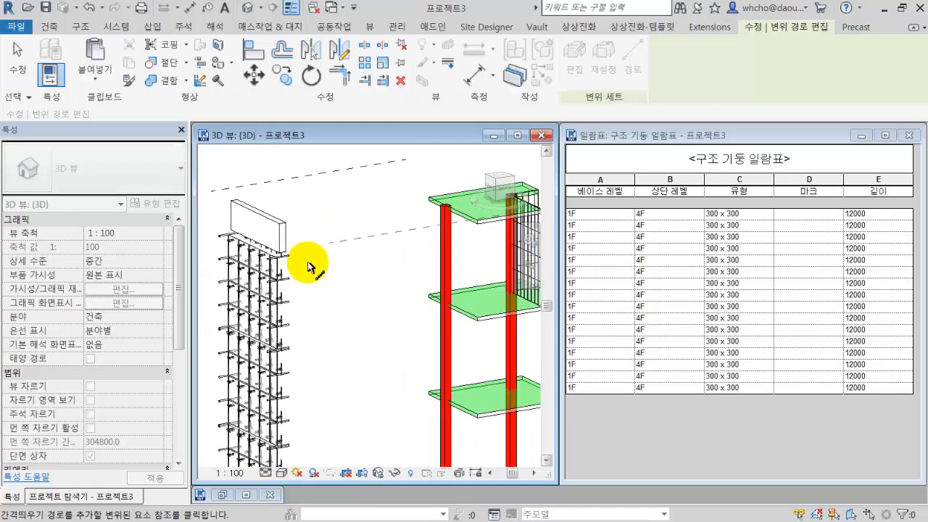
{"action": "left_click", "coordinate": [294, 269]}
{"action": "scroll", "coordinate": [323, 269], "scroll_direction": "down", "scroll_amount": 2}
{"action": "middle_click_drag", "start_coordinate": [328, 253], "coordinate": [306, 232]}
{"action": "left_click", "coordinate": [317, 309]}
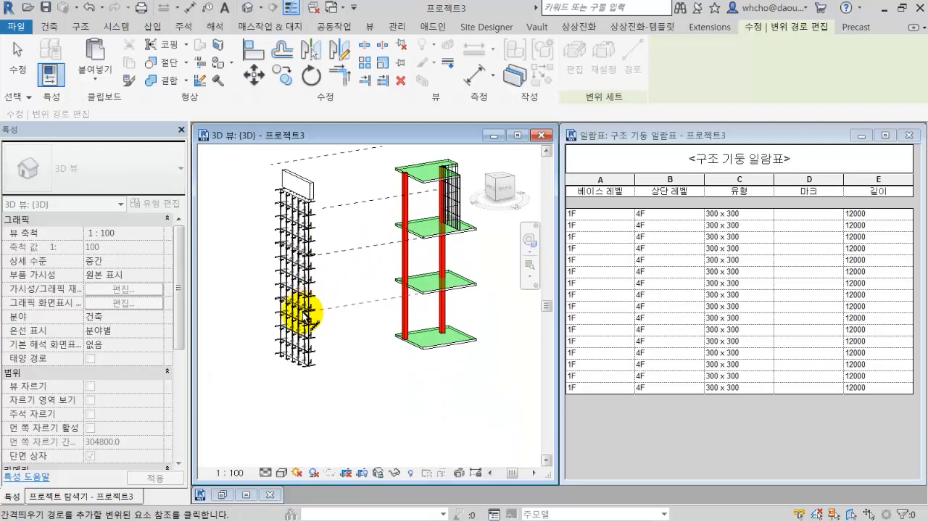
{"action": "left_click", "coordinate": [309, 354]}
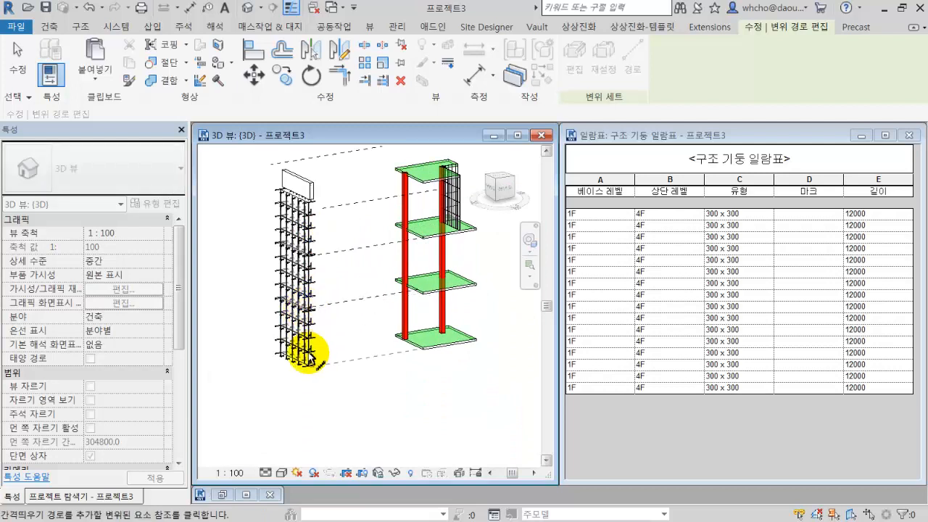
Step: Add further displacement paths near the parapet wall and the top of the curtain walls, and end the path command
{"action": "left_click", "coordinate": [307, 188]}
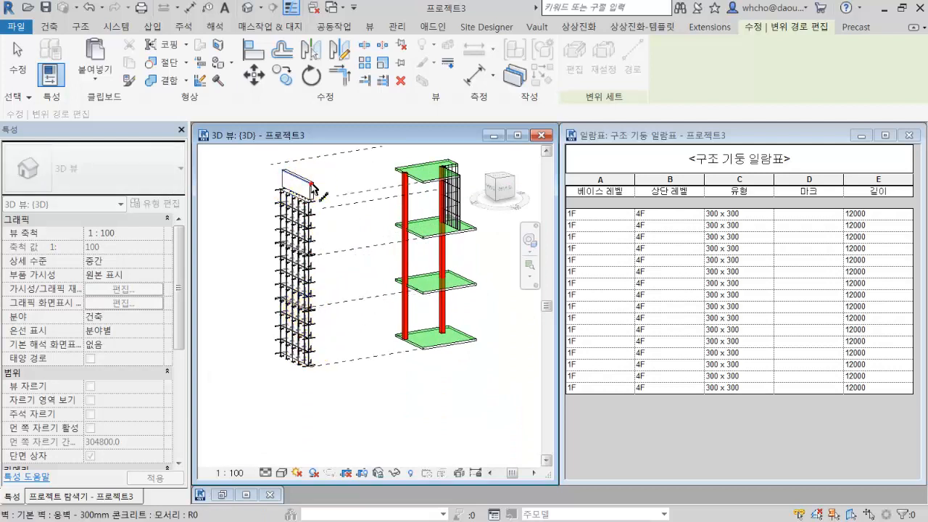
{"action": "left_click", "coordinate": [280, 194]}
{"action": "middle_click_drag", "start_coordinate": [326, 232], "coordinate": [324, 289]}
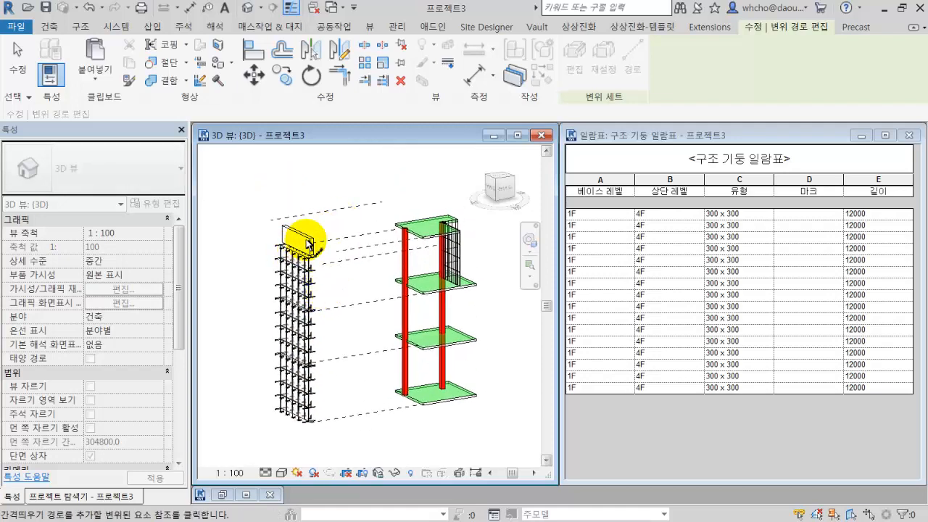
{"action": "scroll", "coordinate": [312, 244], "scroll_direction": "up", "scroll_amount": 5}
{"action": "scroll", "coordinate": [313, 244], "scroll_direction": "down", "scroll_amount": 6}
{"action": "key", "text": "Escape"}
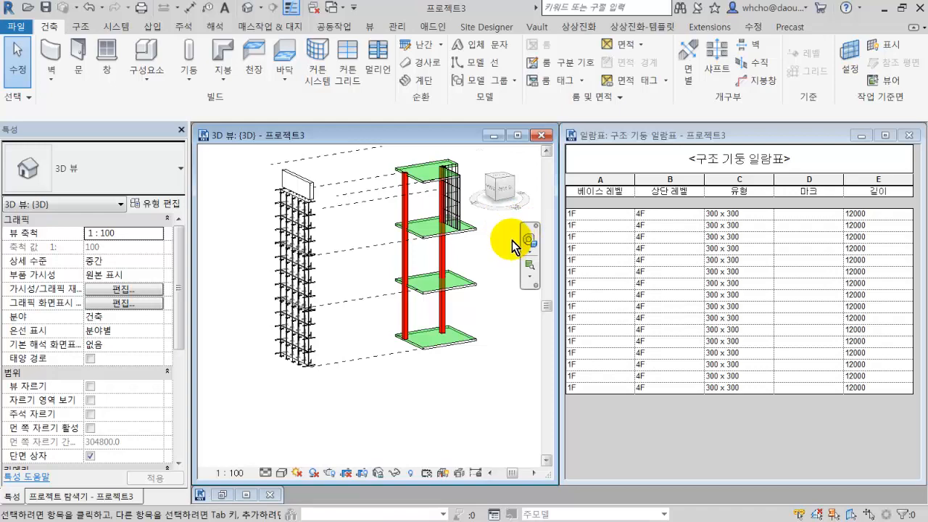
{"action": "middle_click_drag", "start_coordinate": [442, 241], "coordinate": [450, 268]}
{"action": "scroll", "coordinate": [433, 305], "scroll_direction": "up", "scroll_amount": 1}
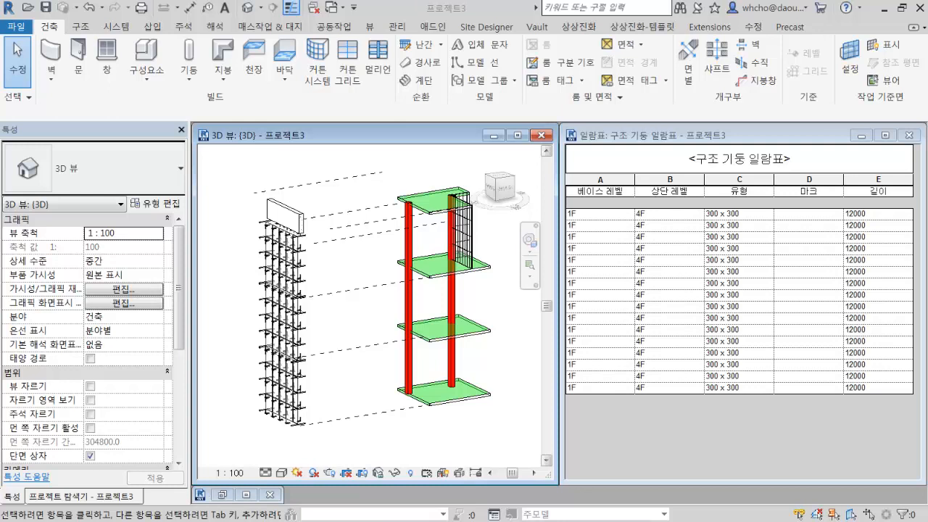
{"action": "left_click", "coordinate": [681, 460]}
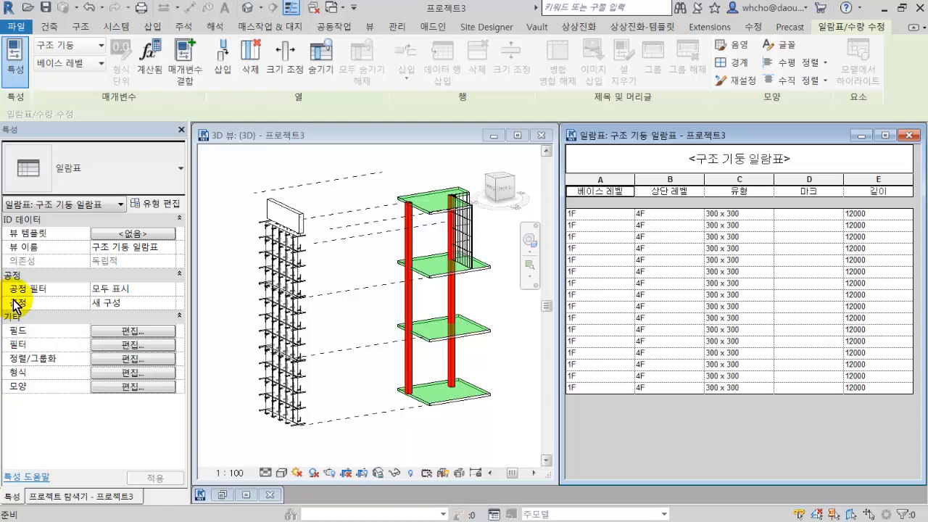
{"action": "left_click", "coordinate": [198, 338]}
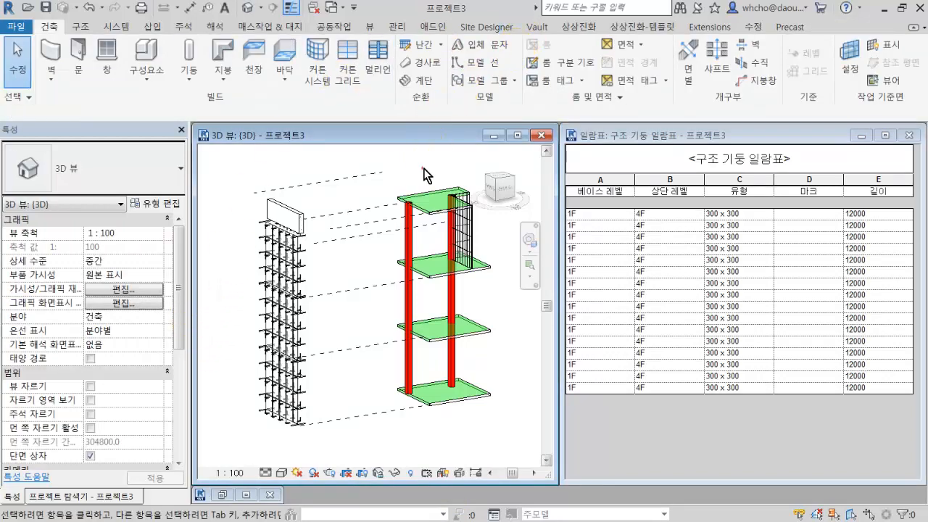
Step: Start a new schedule for the wall category (벽) with the name 벽 일람표 and the 새 구성 phase
{"action": "left_click", "coordinate": [370, 28]}
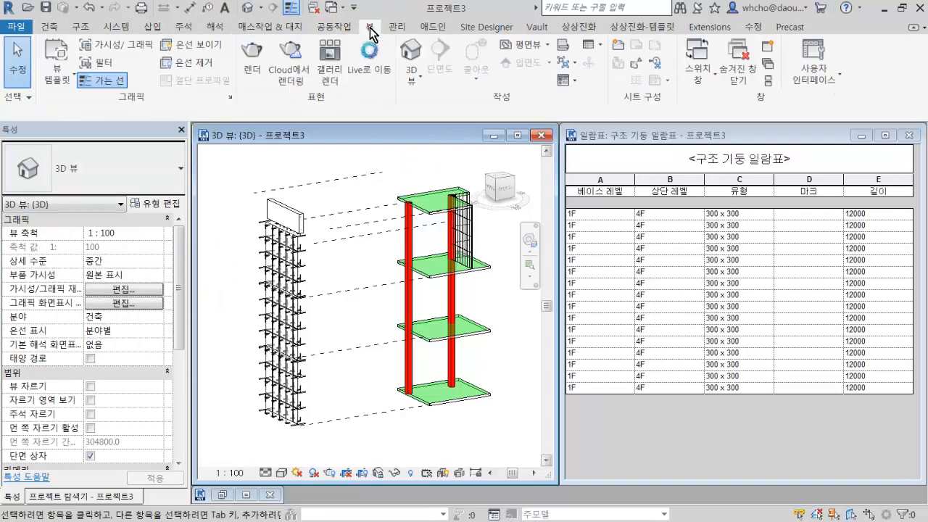
{"action": "left_click", "coordinate": [592, 47]}
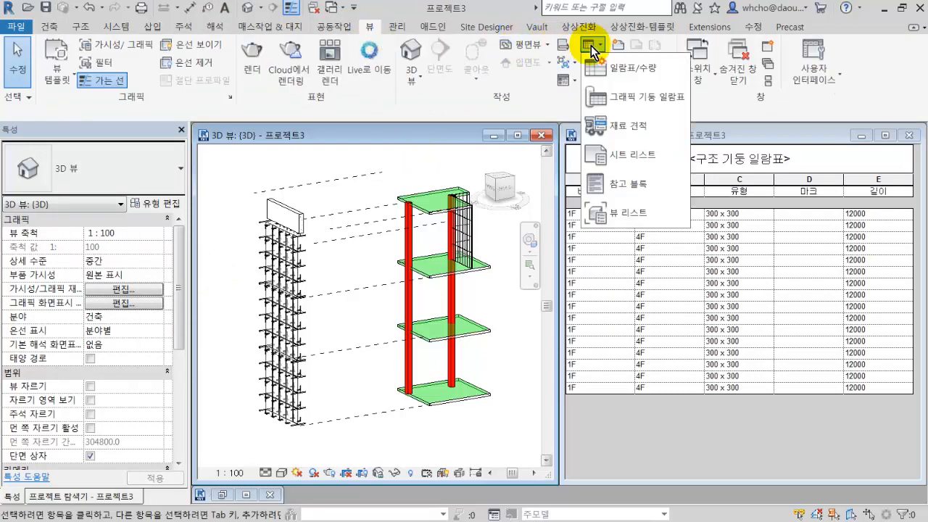
{"action": "left_click", "coordinate": [624, 73]}
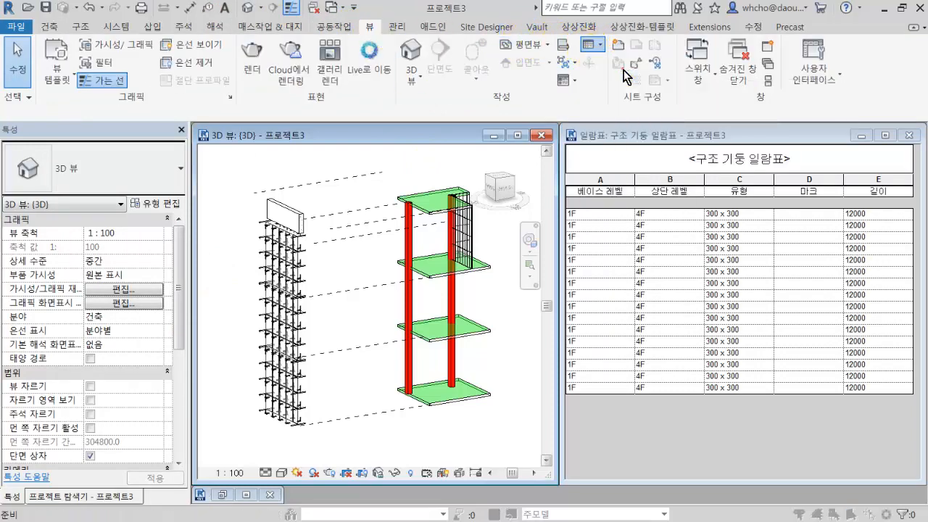
{"action": "left_click_drag", "start_coordinate": [584, 111], "coordinate": [424, 97]}
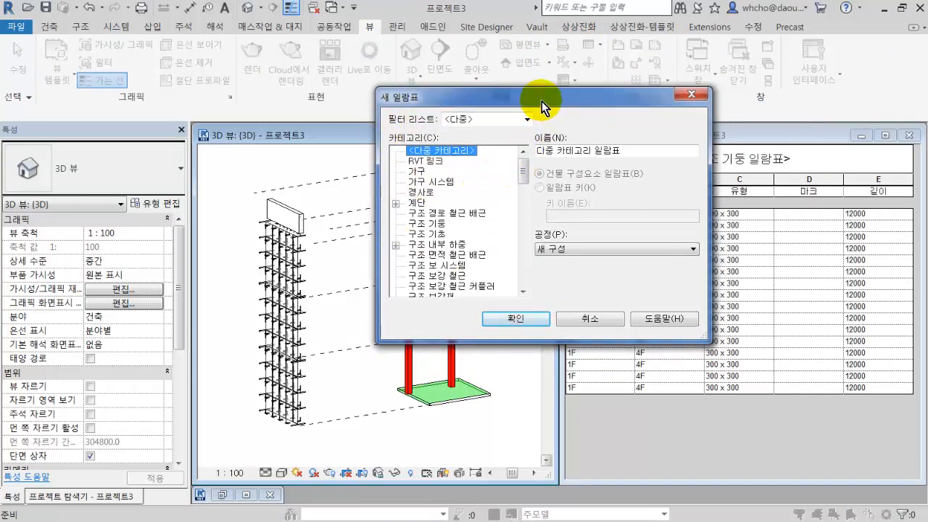
{"action": "left_click_drag", "start_coordinate": [542, 108], "coordinate": [386, 108]}
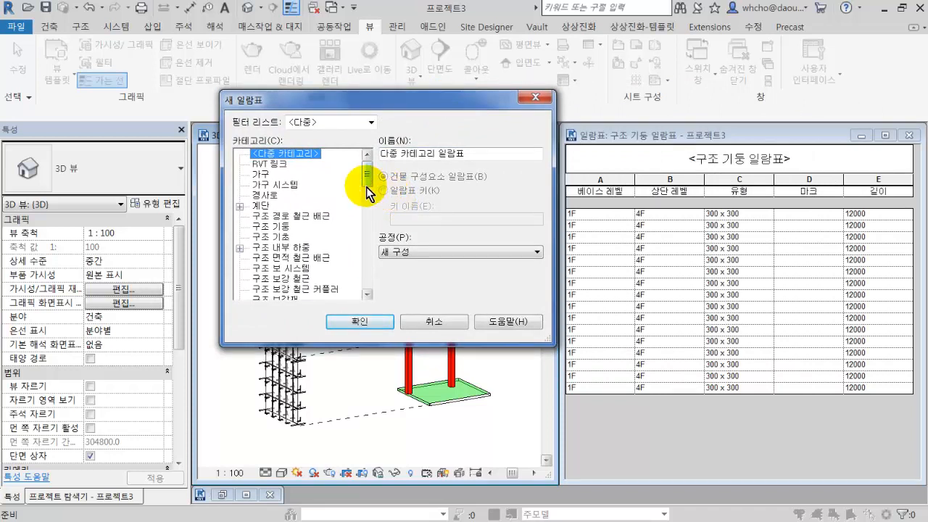
{"action": "left_click_drag", "start_coordinate": [367, 171], "coordinate": [366, 247]}
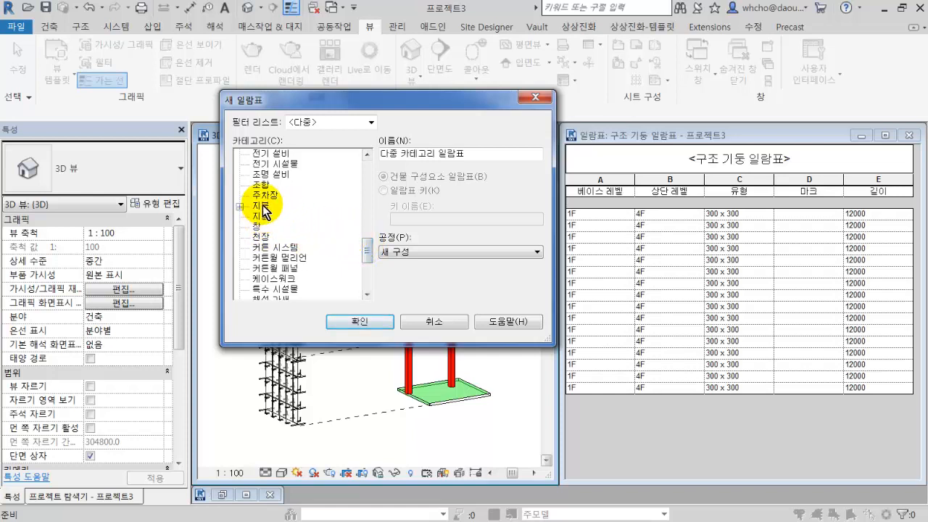
{"action": "left_click", "coordinate": [259, 237]}
{"action": "scroll", "coordinate": [266, 242], "scroll_direction": "up", "scroll_amount": 1}
{"action": "scroll", "coordinate": [261, 232], "scroll_direction": "up", "scroll_amount": 2}
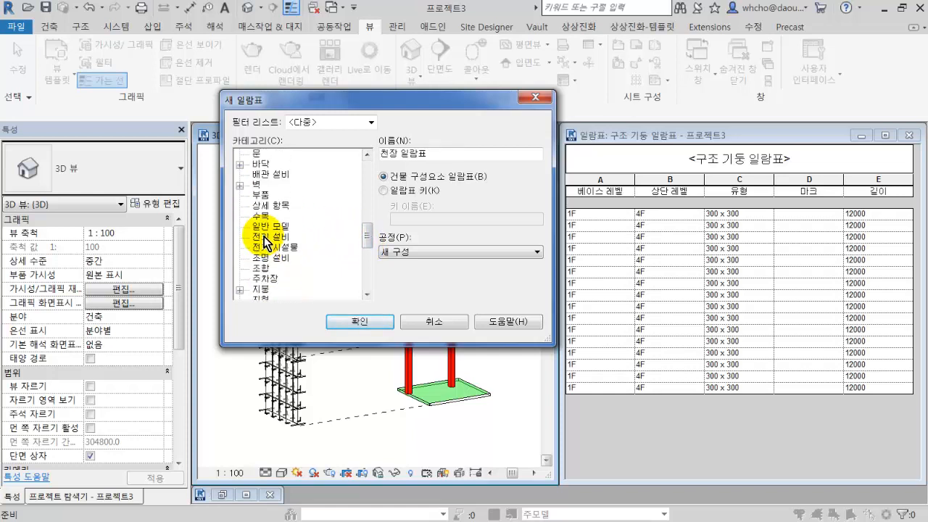
{"action": "left_click", "coordinate": [257, 185]}
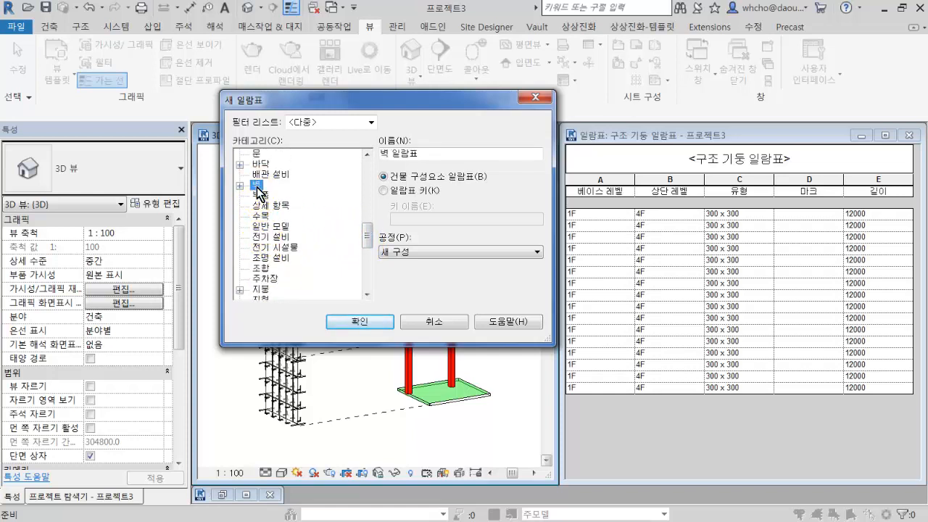
{"action": "left_click", "coordinate": [345, 322]}
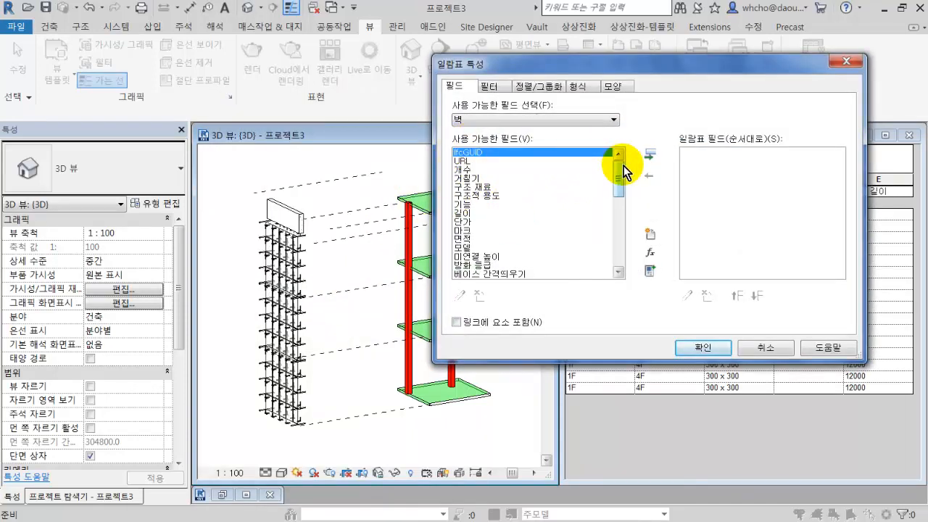
Step: Add all available wall fields to the schedule and generate it
{"action": "left_click_drag", "start_coordinate": [624, 171], "coordinate": [617, 263]}
{"action": "left_click", "coordinate": [552, 274], "text": "shift"}
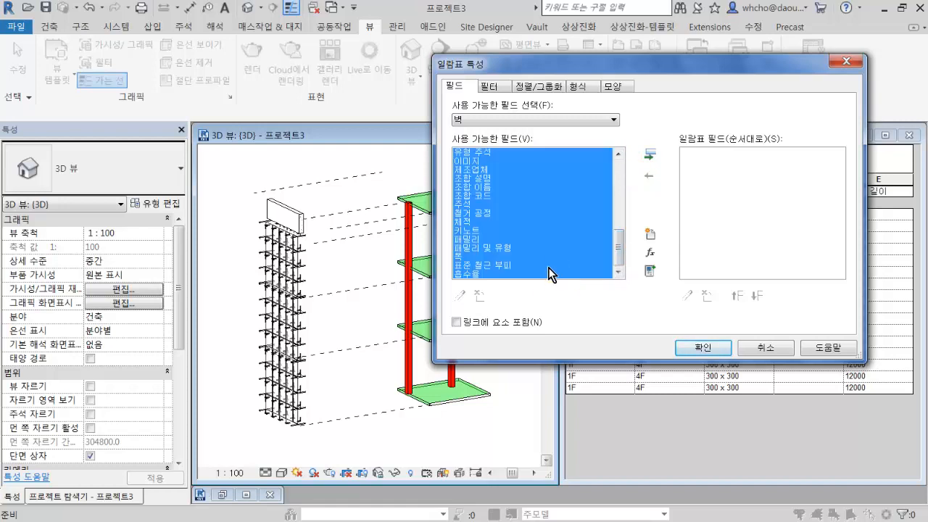
{"action": "left_click", "coordinate": [649, 155]}
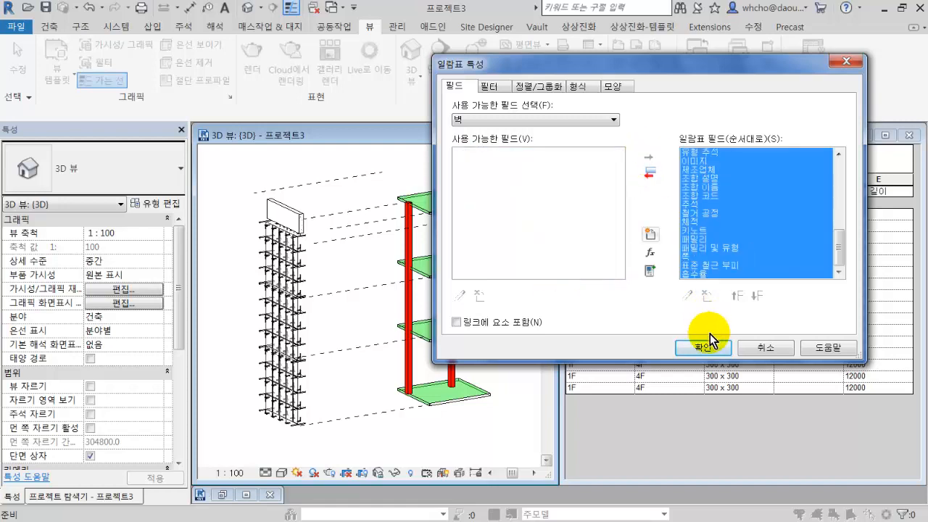
{"action": "left_click", "coordinate": [703, 348]}
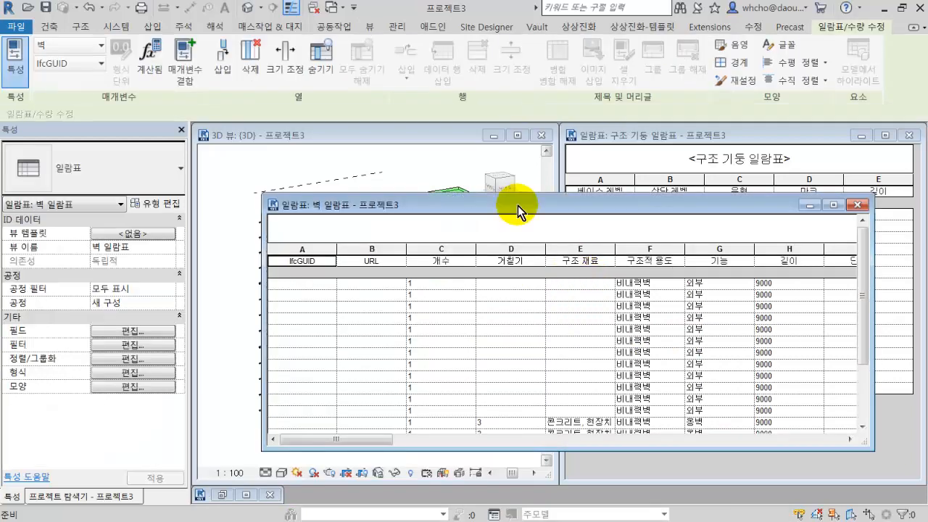
Step: Reposition the wall schedule window and extend it downward so that all wall rows fit
{"action": "left_click_drag", "start_coordinate": [517, 205], "coordinate": [461, 172]}
{"action": "scroll", "coordinate": [479, 315], "scroll_direction": "down", "scroll_amount": 3}
{"action": "scroll", "coordinate": [480, 312], "scroll_direction": "up", "scroll_amount": 5}
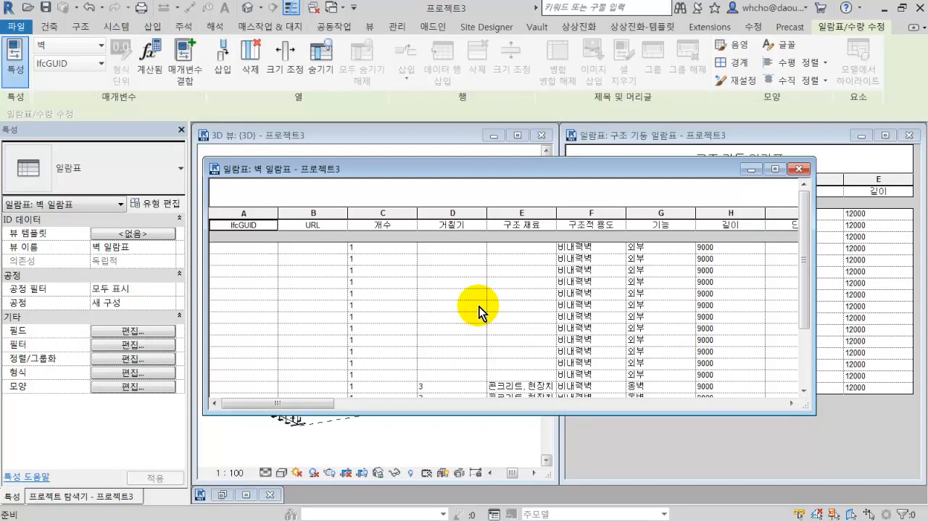
{"action": "scroll", "coordinate": [478, 314], "scroll_direction": "down", "scroll_amount": 5}
{"action": "left_click_drag", "start_coordinate": [506, 411], "coordinate": [510, 494]}
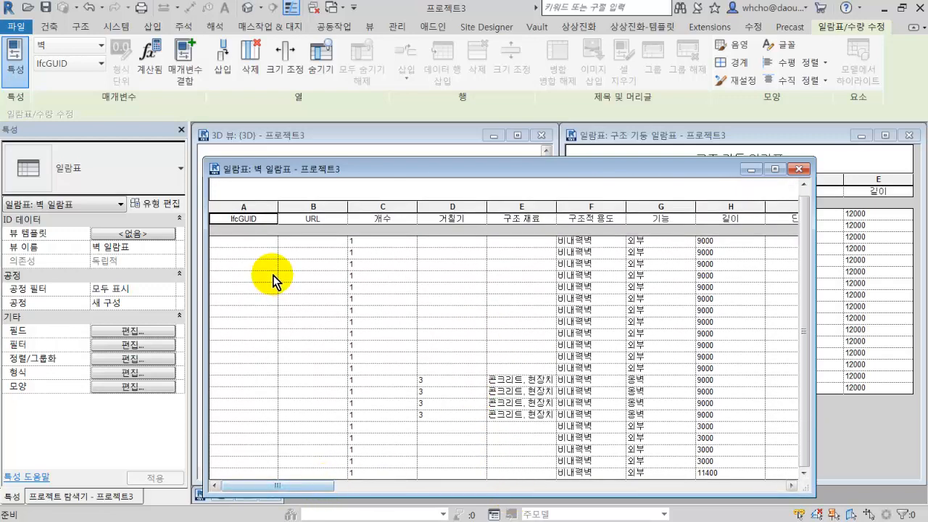
Step: Delete the IfcGUID and URL columns from the wall schedule, leaving the roughness column (거칠기) in place
{"action": "left_click_drag", "start_coordinate": [254, 211], "coordinate": [305, 209]}
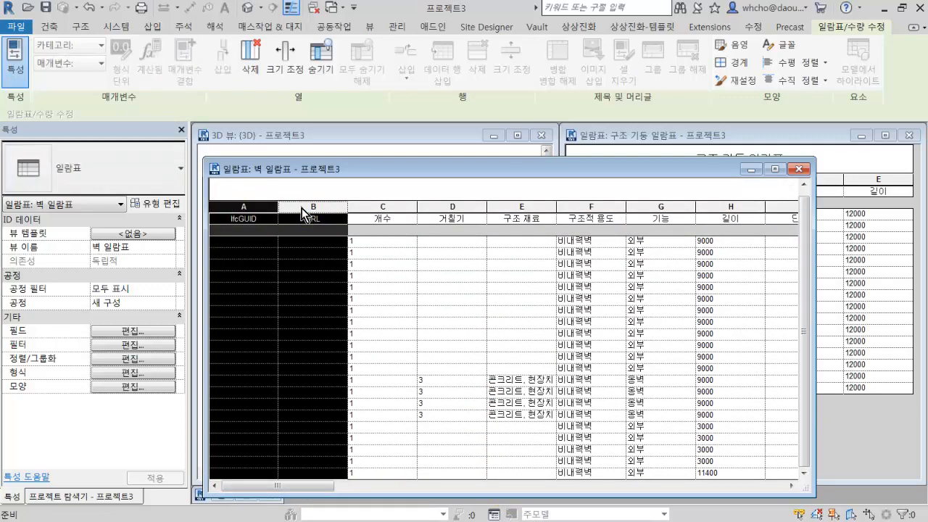
{"action": "right_click", "coordinate": [302, 209]}
{"action": "left_click", "coordinate": [338, 359]}
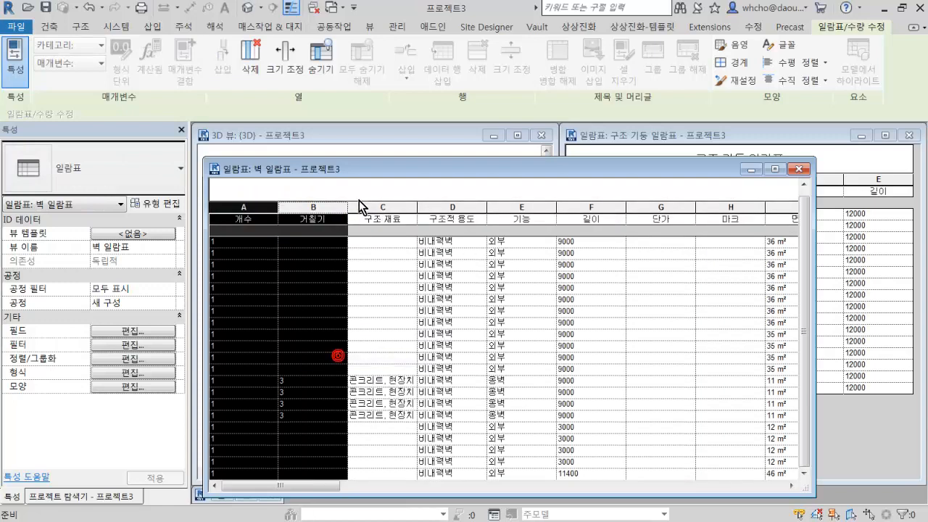
{"action": "left_click", "coordinate": [319, 207]}
{"action": "right_click", "coordinate": [323, 206]}
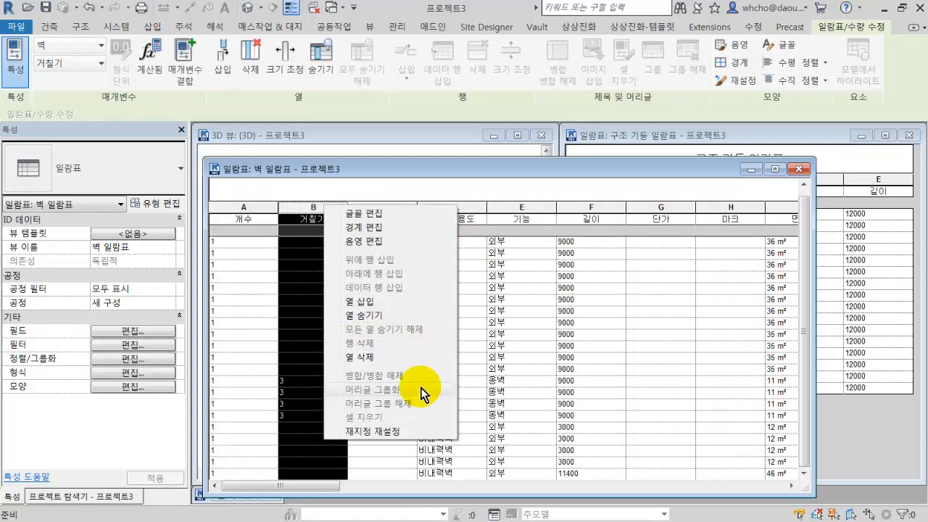
{"action": "left_click", "coordinate": [495, 324]}
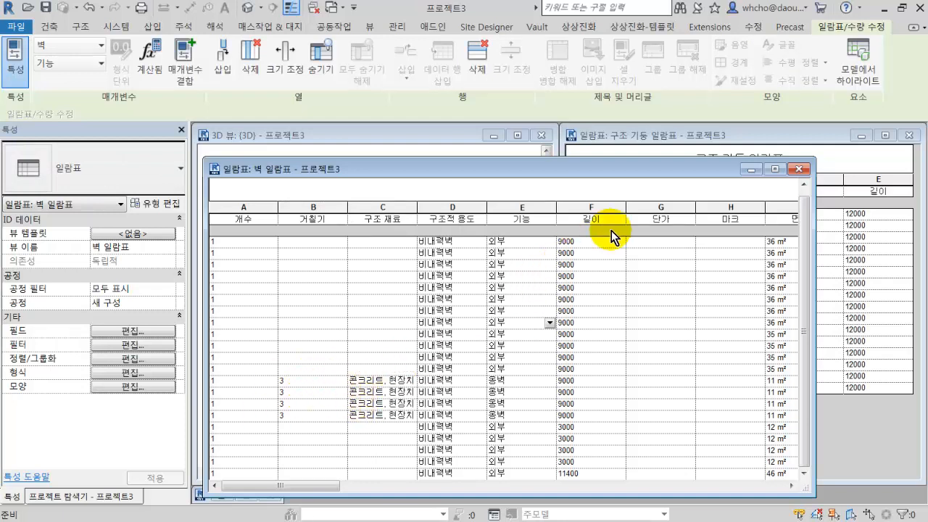
Step: Delete the 단가 and 마크 columns and the empty columns from 유형 IfcGUID through 조합 설명 from the wall schedule
{"action": "left_click_drag", "start_coordinate": [655, 204], "coordinate": [715, 205]}
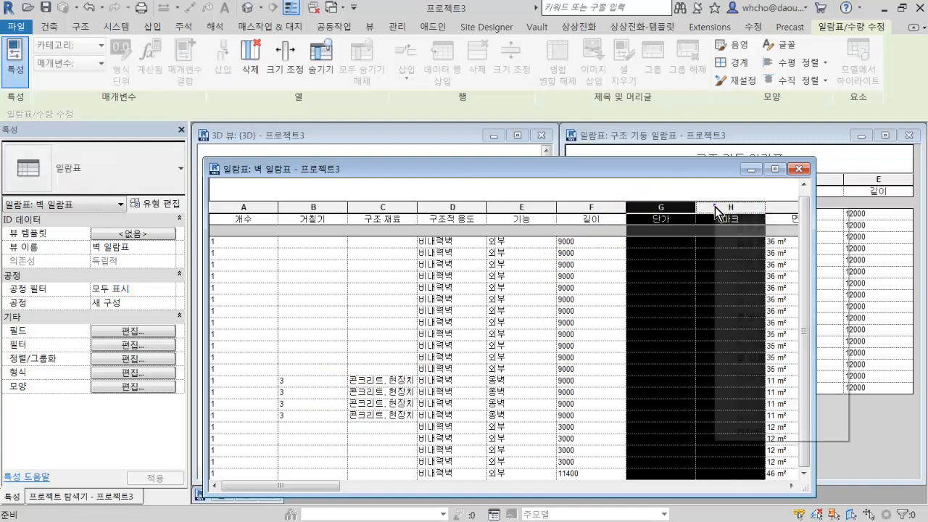
{"action": "right_click", "coordinate": [714, 206]}
{"action": "left_click", "coordinate": [749, 358]}
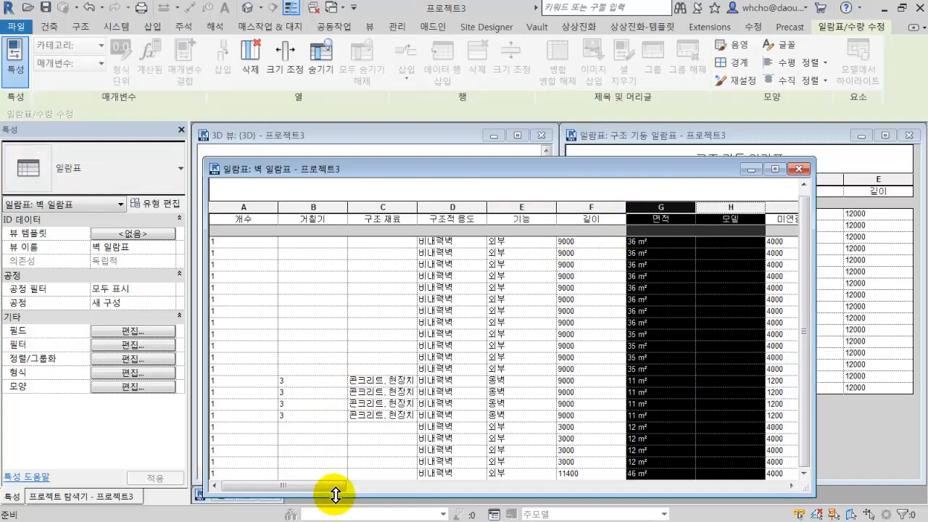
{"action": "left_click_drag", "start_coordinate": [342, 487], "coordinate": [611, 464]}
{"action": "left_click_drag", "start_coordinate": [382, 206], "coordinate": [791, 212]}
{"action": "right_click", "coordinate": [787, 204]}
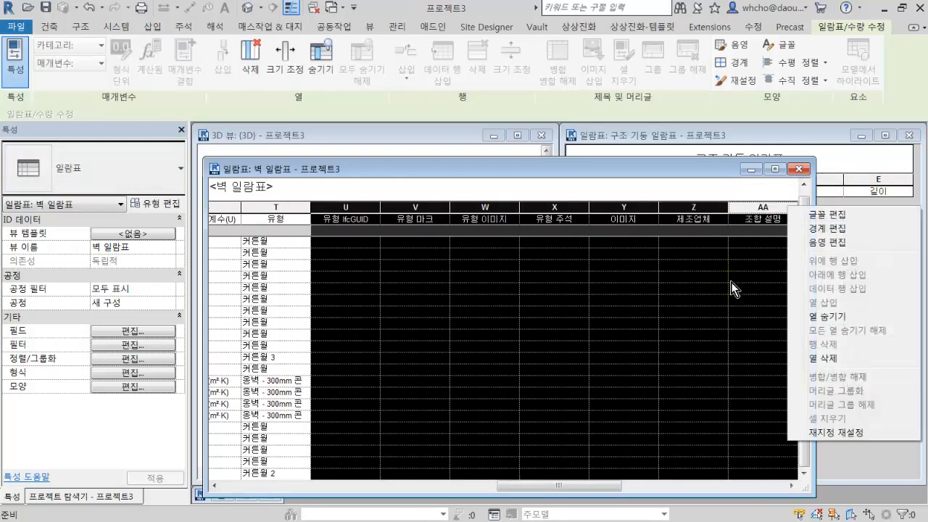
{"action": "left_click", "coordinate": [824, 350]}
Step: Examine the volume (체적) values of the 300 mm concrete retaining walls, return to the first columns and close the wall schedule
{"action": "left_click", "coordinate": [608, 404]}
{"action": "left_click", "coordinate": [491, 382]}
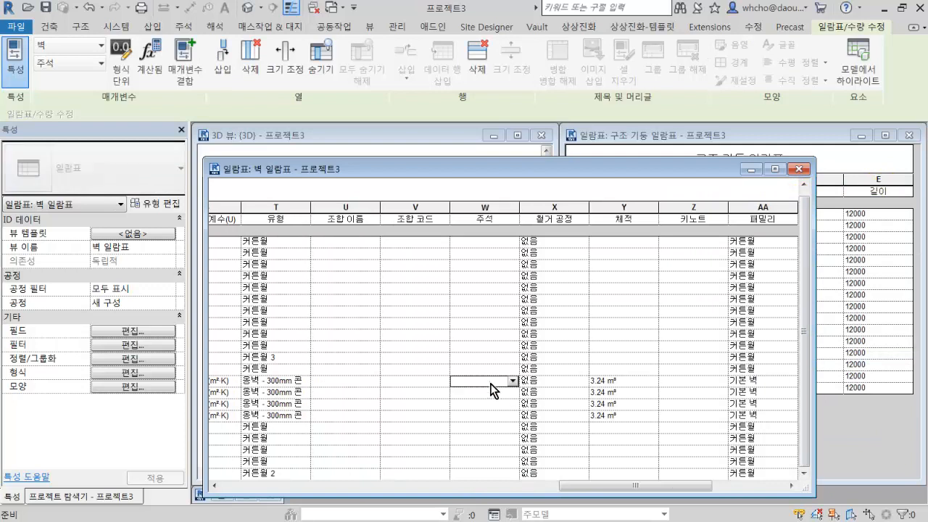
{"action": "left_click", "coordinate": [648, 383]}
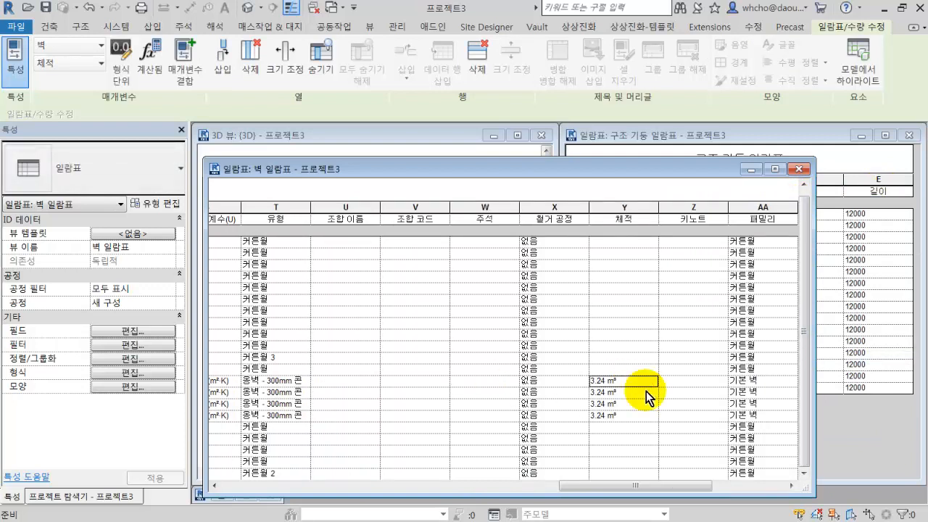
{"action": "left_click", "coordinate": [645, 392]}
{"action": "left_click", "coordinate": [642, 404]}
{"action": "left_click", "coordinate": [638, 415]}
{"action": "left_click_drag", "start_coordinate": [614, 489], "coordinate": [272, 500]}
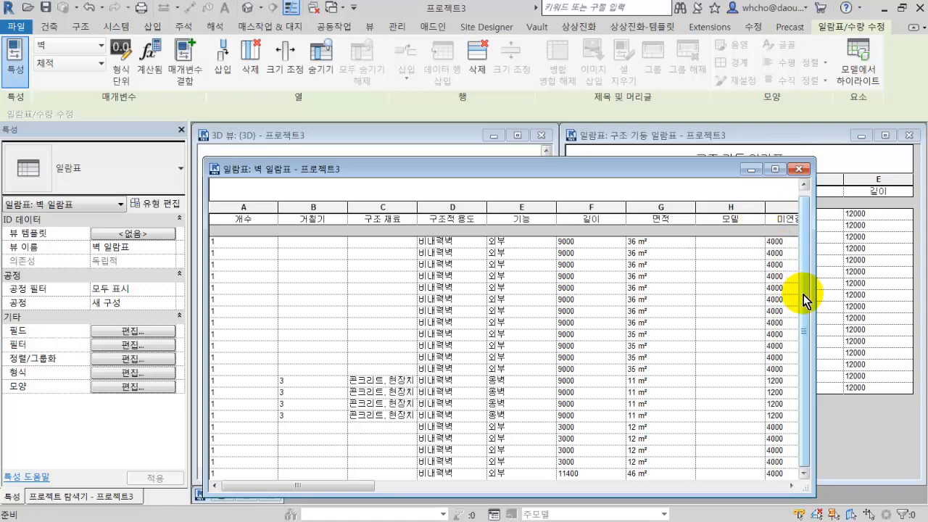
{"action": "left_click", "coordinate": [800, 169]}
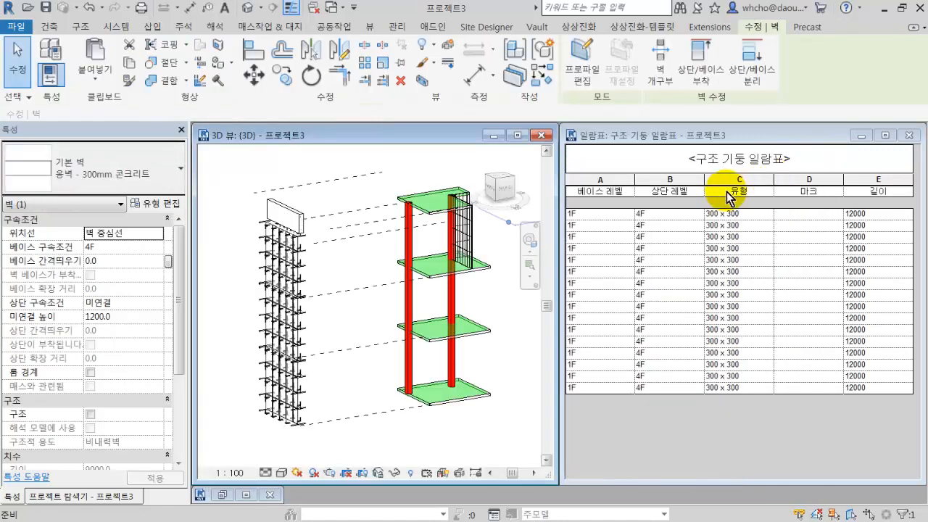
Step: Set the top offset (상단 간격띄우기) of the corner-bay column nearer the displaced facade to 100
{"action": "left_click", "coordinate": [747, 220]}
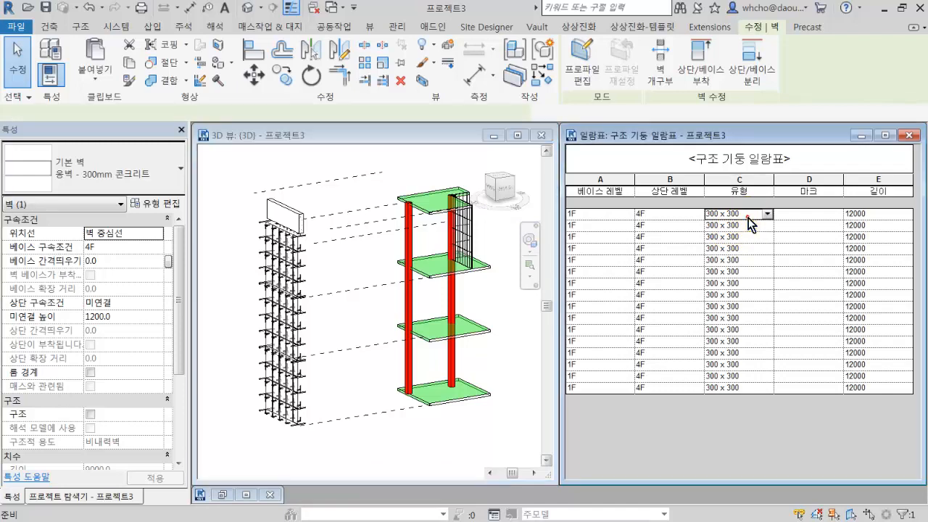
{"action": "left_click", "coordinate": [410, 308]}
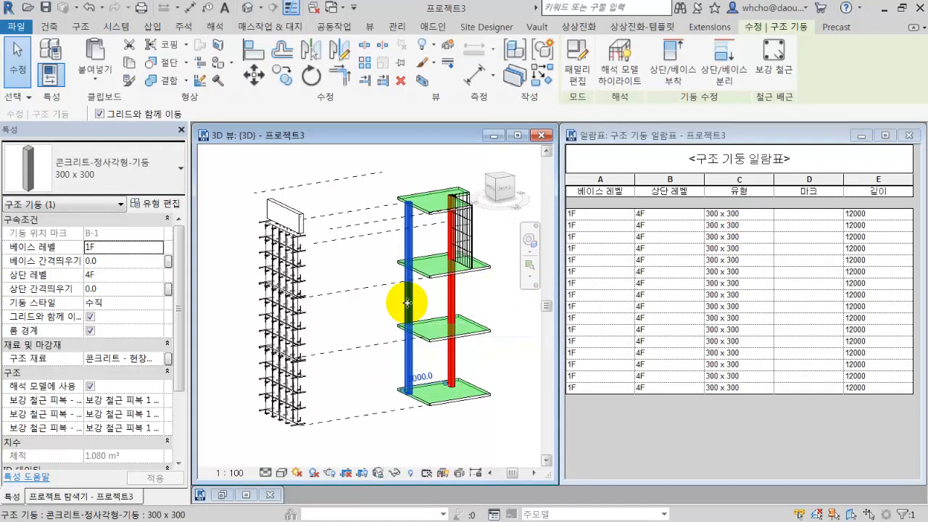
{"action": "left_click", "coordinate": [128, 287]}
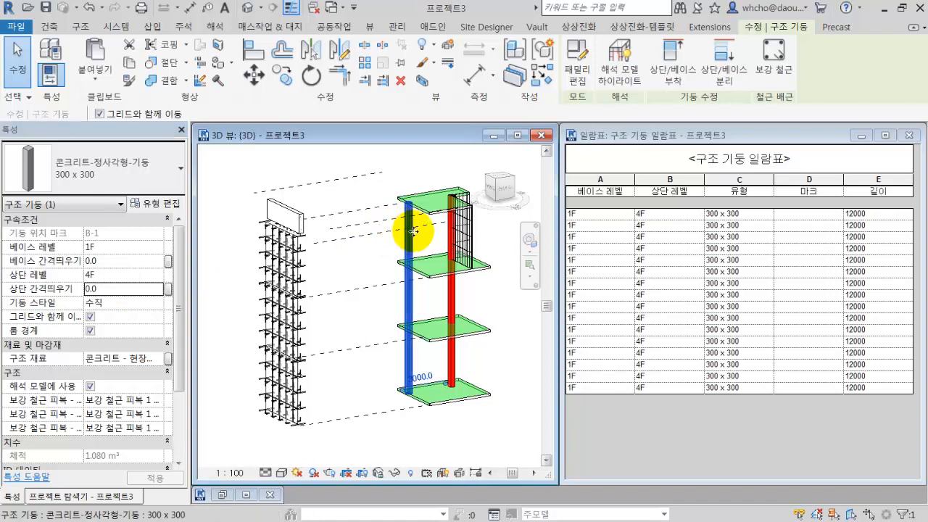
{"action": "left_click", "coordinate": [144, 289]}
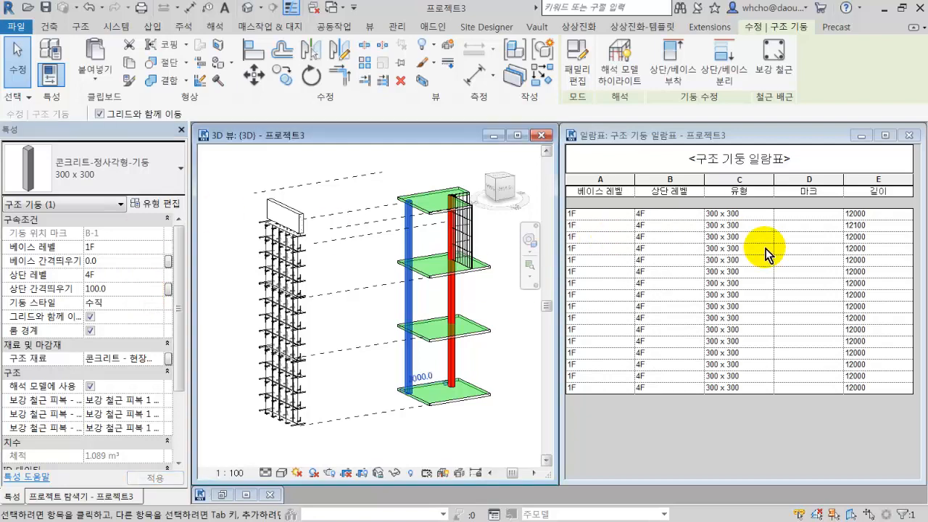
Step: In the column schedule, change the type of the column with the 100 top offset to 450 x 450 and finally to 600 x 600
{"action": "left_click", "coordinate": [864, 225]}
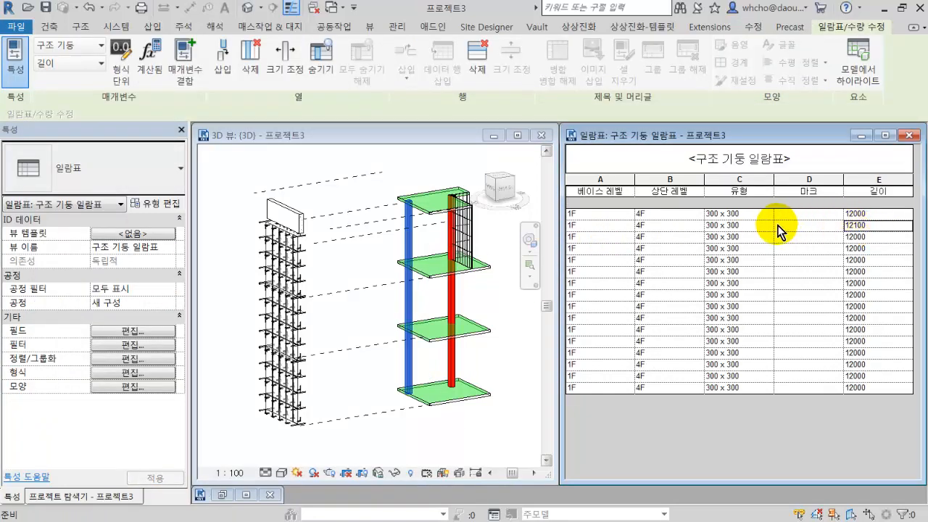
{"action": "left_click", "coordinate": [731, 226]}
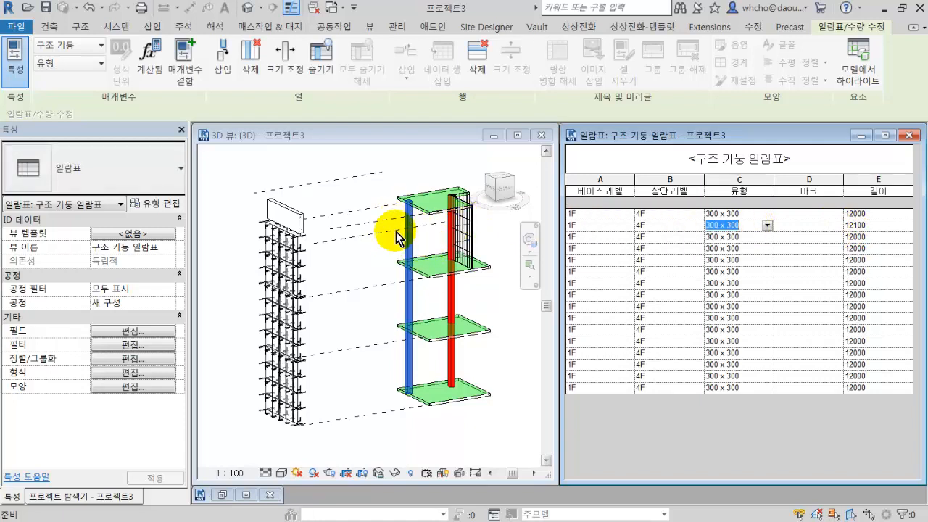
{"action": "left_click", "coordinate": [767, 226]}
{"action": "left_click", "coordinate": [749, 249]}
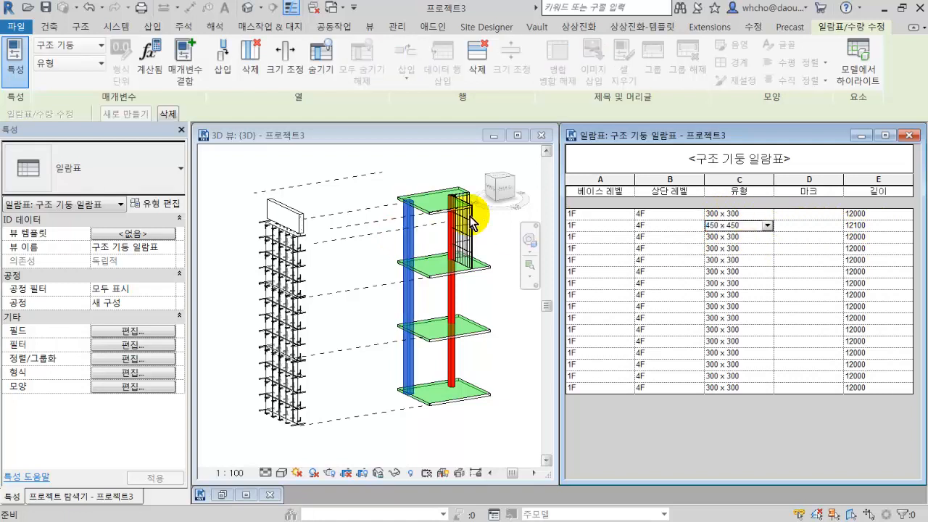
{"action": "left_click", "coordinate": [767, 226]}
{"action": "left_click", "coordinate": [746, 257]}
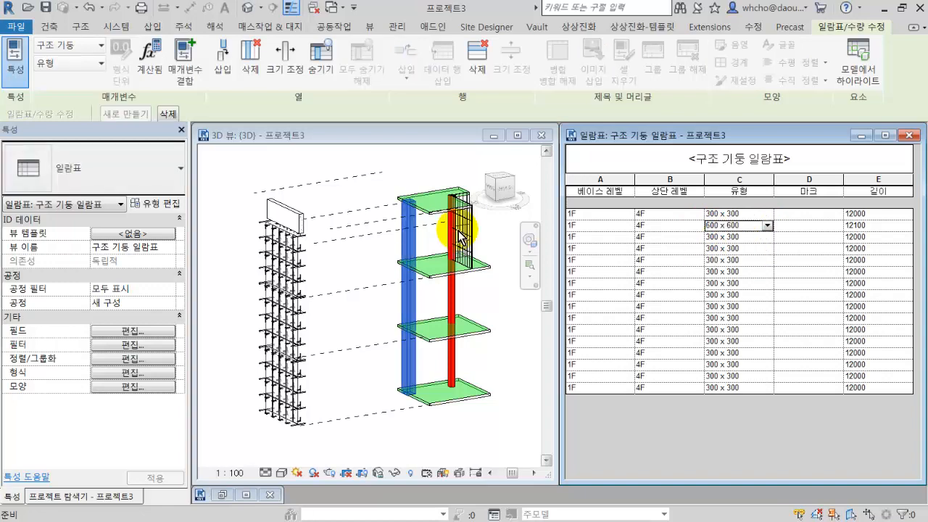
Step: Select the 600 x 600 column in the 3D view and examine its upper end at the top slab
{"action": "left_click", "coordinate": [431, 240]}
{"action": "scroll", "coordinate": [430, 239], "scroll_direction": "up", "scroll_amount": 3}
{"action": "left_click", "coordinate": [425, 224]}
{"action": "scroll", "coordinate": [415, 206], "scroll_direction": "up", "scroll_amount": 4}
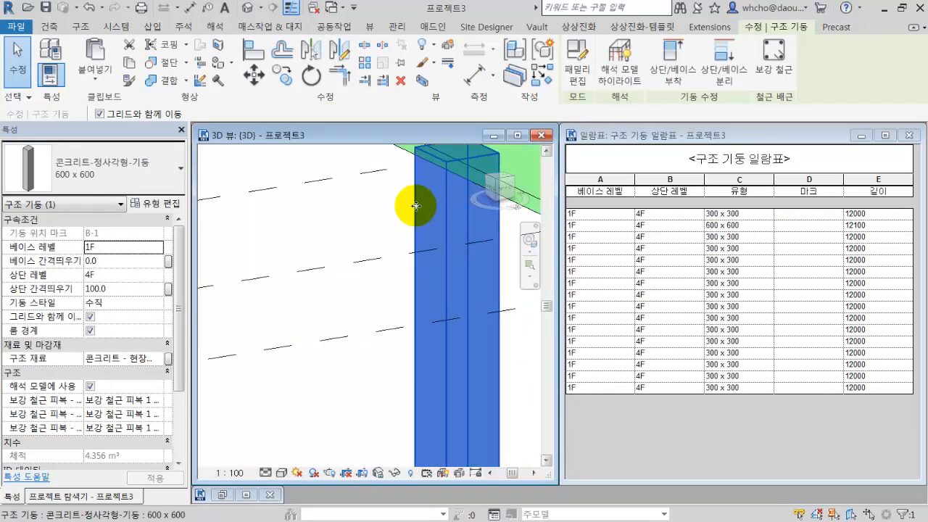
{"action": "scroll", "coordinate": [437, 204], "scroll_direction": "down", "scroll_amount": 5}
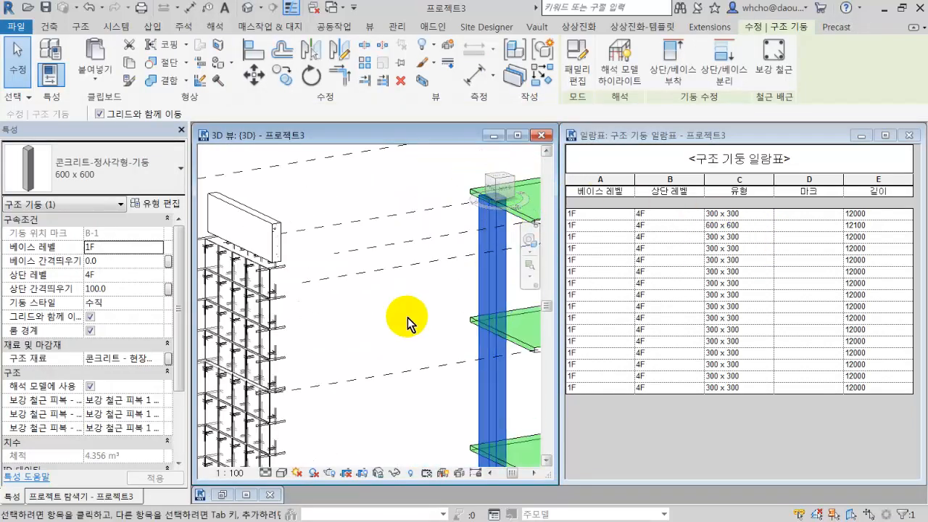
Step: Deselect the 600 x 600 column and examine the whole corner bay with its displaced facade in the 3D view
{"action": "middle_click_drag", "start_coordinate": [460, 301], "coordinate": [451, 286]}
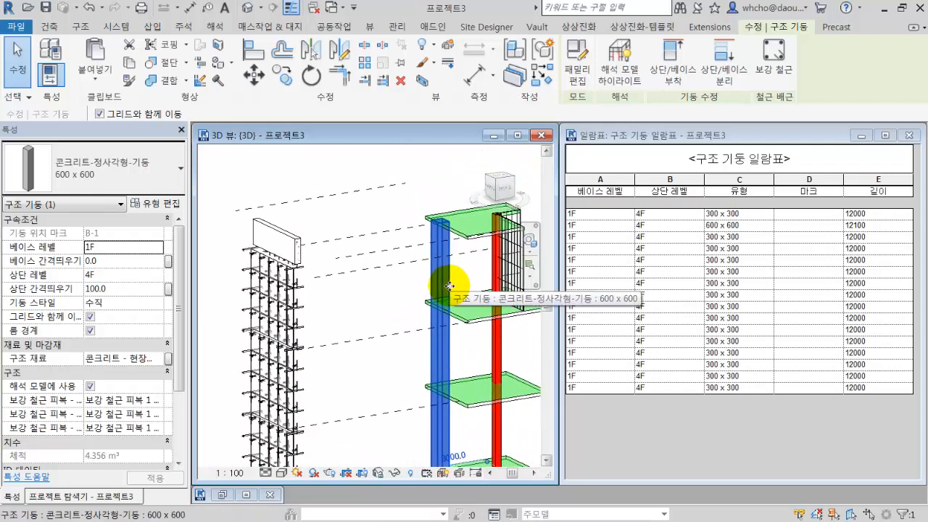
{"action": "scroll", "coordinate": [457, 284], "scroll_direction": "down", "scroll_amount": 2}
{"action": "middle_click_drag", "start_coordinate": [438, 325], "coordinate": [414, 343]}
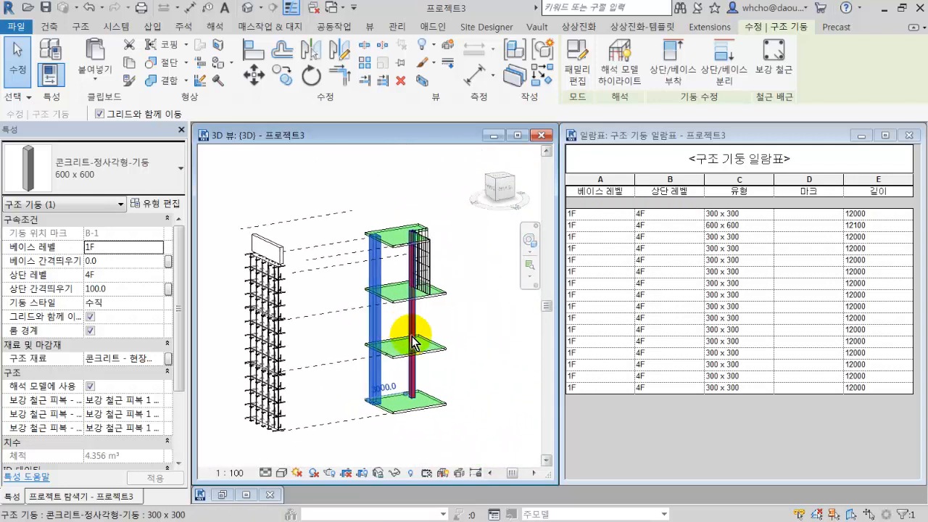
{"action": "left_click", "coordinate": [456, 346]}
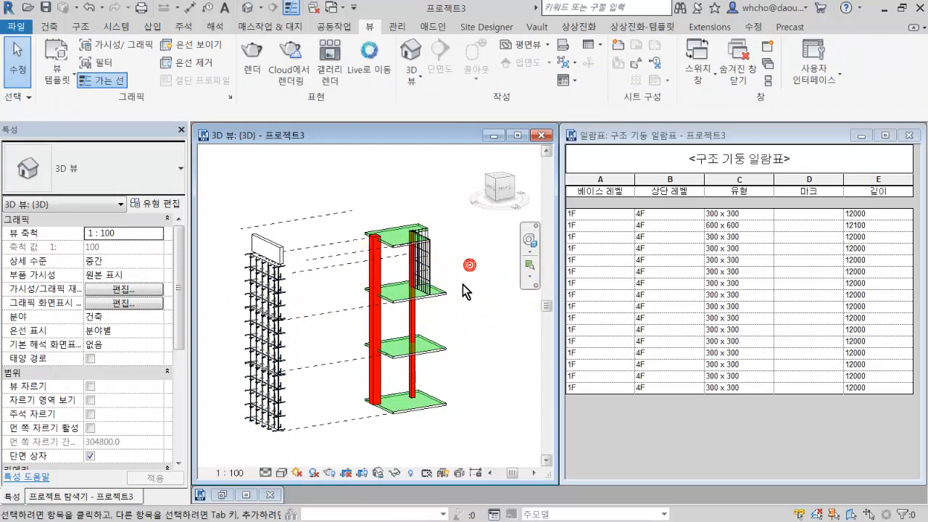
{"action": "middle_click_drag", "start_coordinate": [464, 290], "coordinate": [465, 290], "text": "shift"}
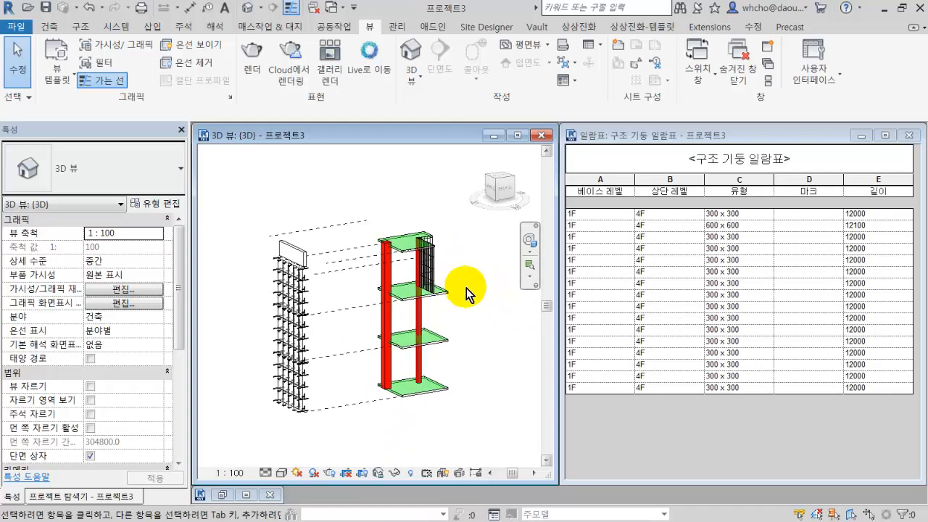
{"action": "middle_click_drag", "start_coordinate": [466, 294], "coordinate": [463, 292], "text": "shift"}
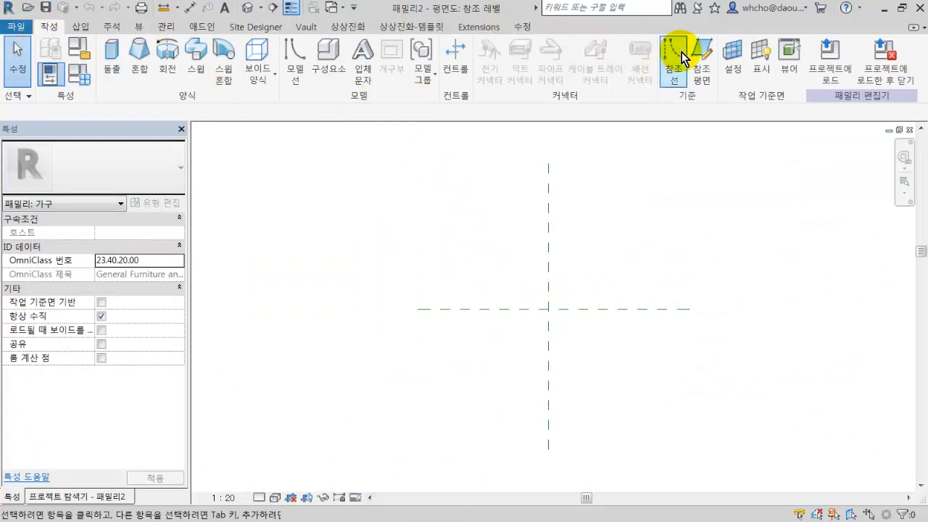
Step: Draw two vertical reference planes in the furniture family, about 600 left and about 780 right of the vertical centre plane
{"action": "left_click", "coordinate": [702, 51]}
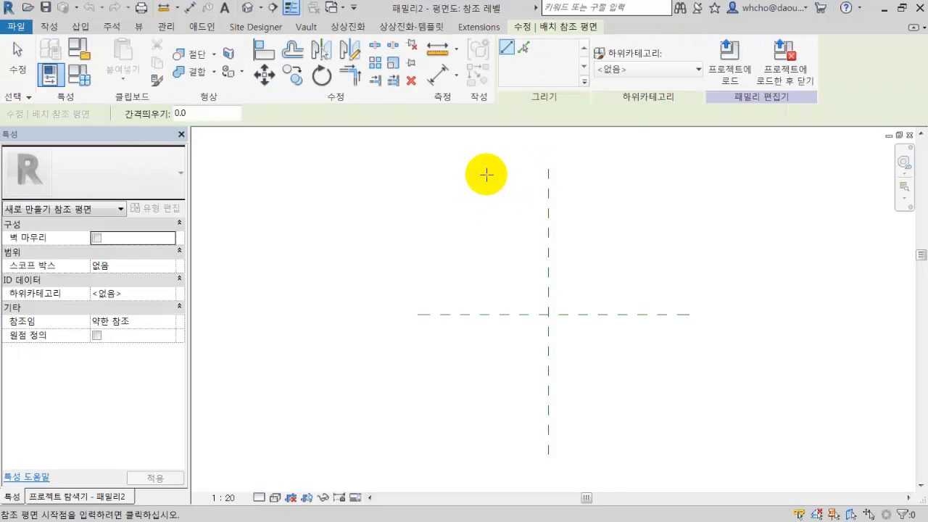
{"action": "left_click", "coordinate": [489, 169]}
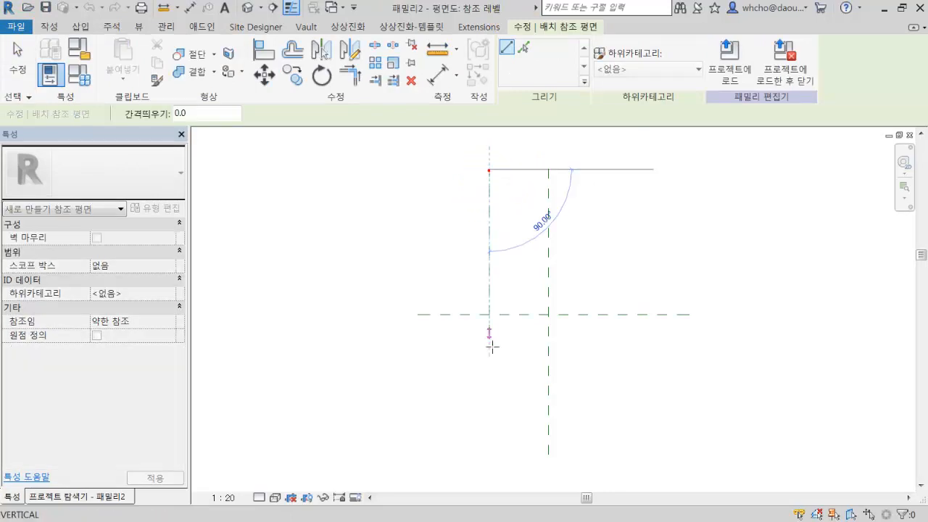
{"action": "left_click", "coordinate": [490, 454]}
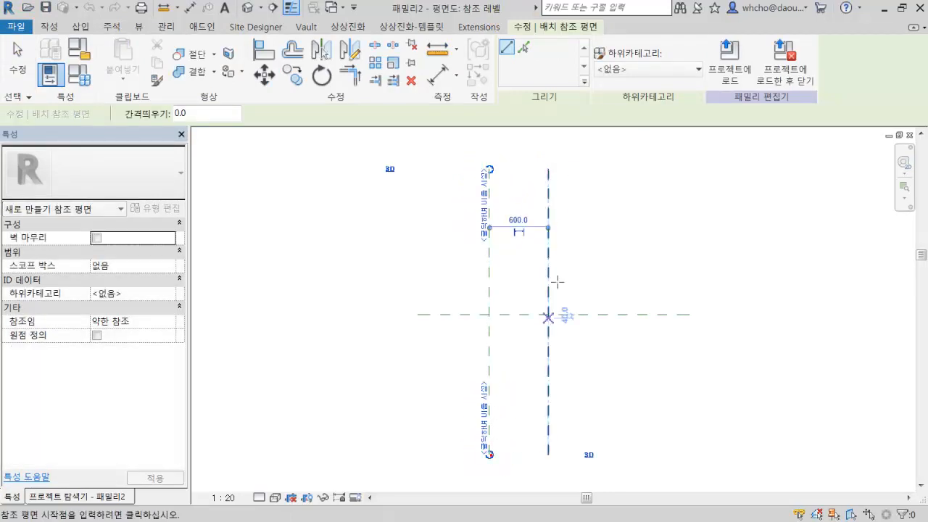
{"action": "left_click", "coordinate": [624, 169]}
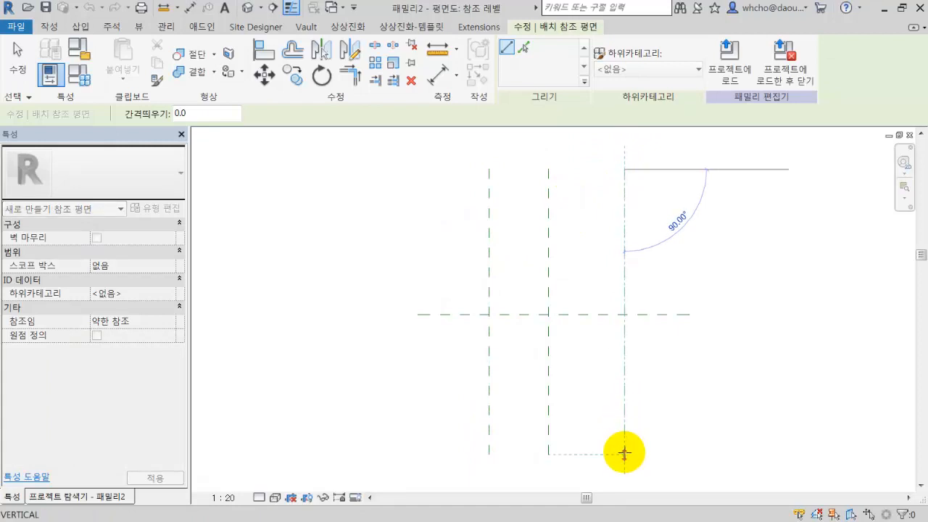
{"action": "left_click", "coordinate": [624, 454]}
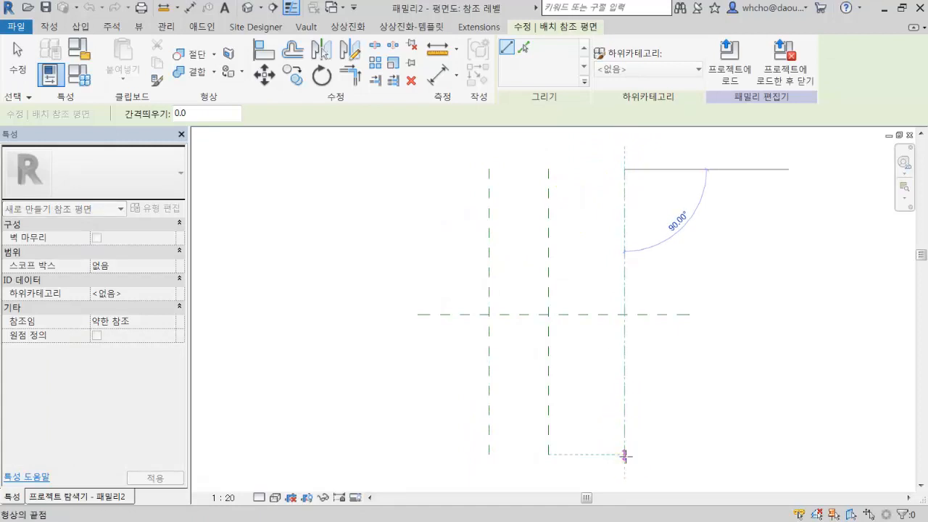
Step: Draw a horizontal reference plane about 560 above the horizontal centre plane and mirror it about that centre plane
{"action": "left_click", "coordinate": [416, 260]}
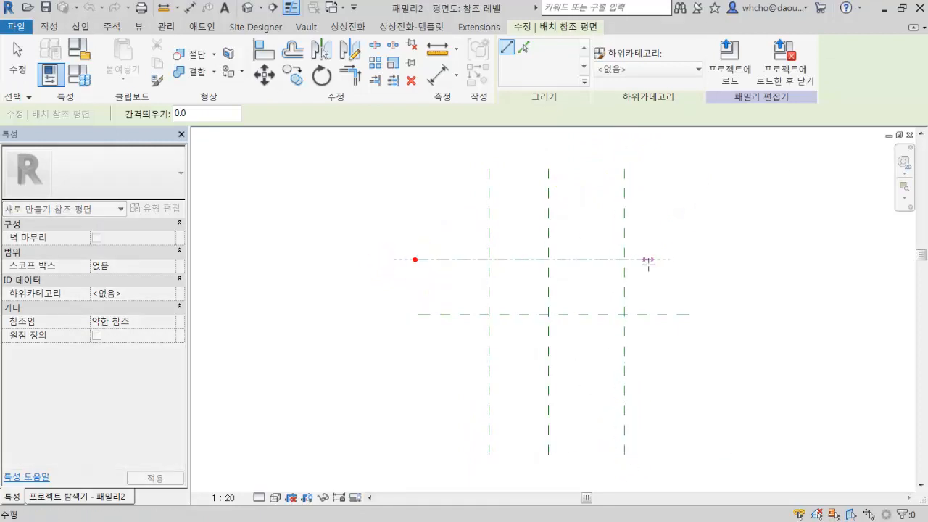
{"action": "left_click", "coordinate": [687, 258]}
{"action": "key", "text": "Escape"}
{"action": "key", "text": "Escape"}
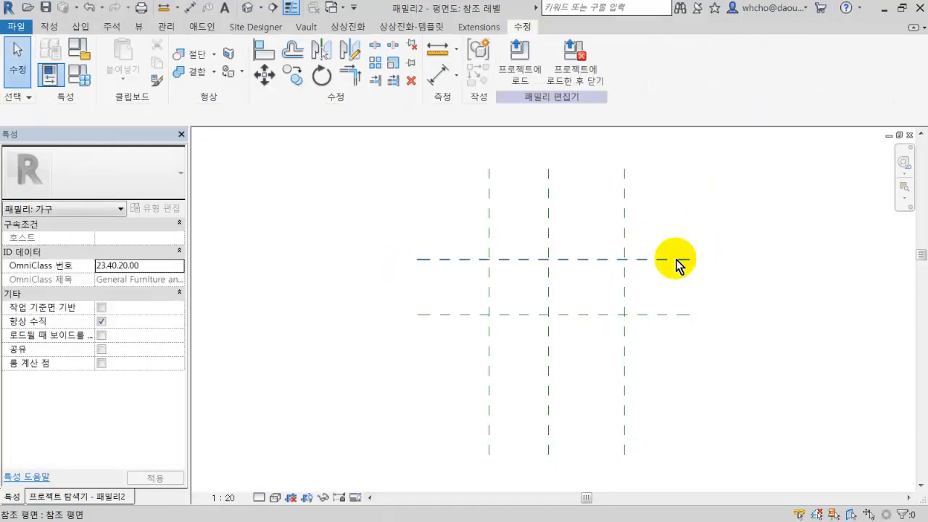
{"action": "left_click", "coordinate": [685, 260]}
{"action": "left_click", "coordinate": [324, 48]}
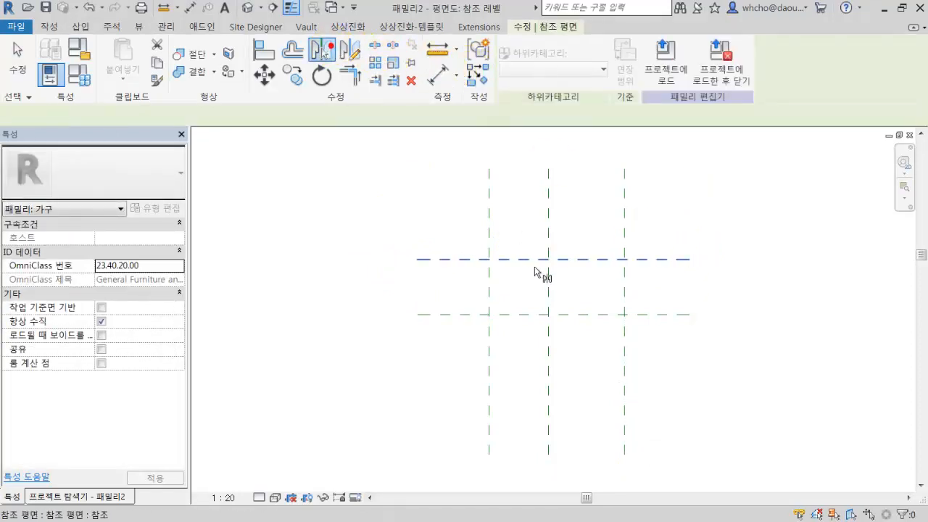
{"action": "left_click", "coordinate": [528, 315]}
{"action": "key", "text": "Escape"}
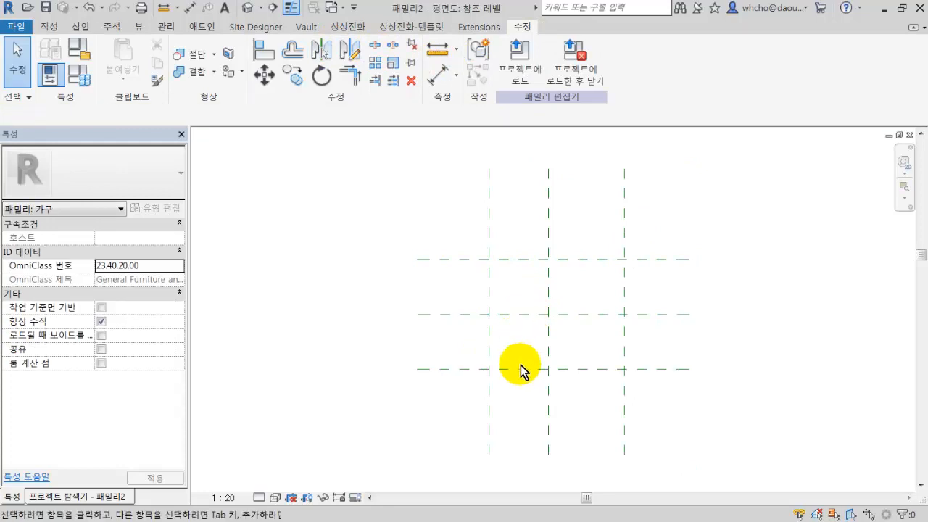
Step: Set the distance of the lower and upper horizontal reference planes from the horizontal centre plane to 500 each
{"action": "left_click", "coordinate": [471, 357]}
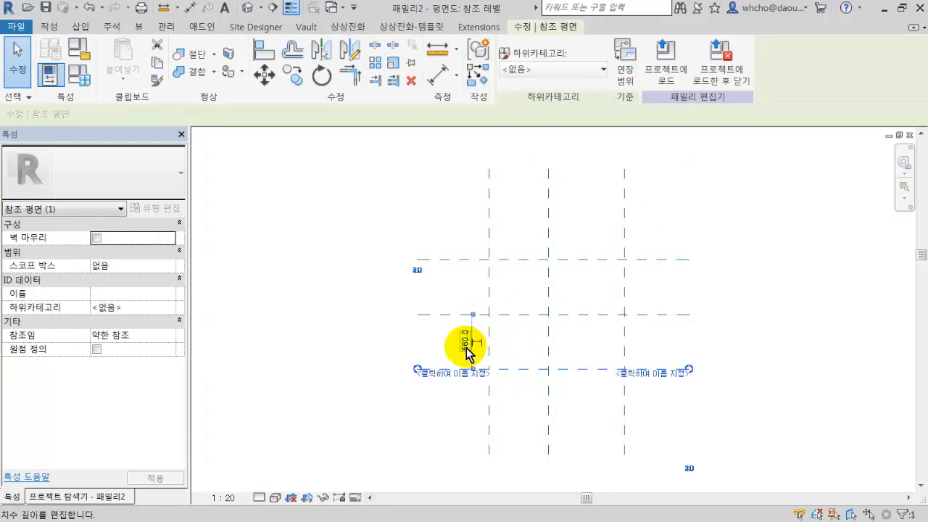
{"action": "left_click", "coordinate": [466, 347]}
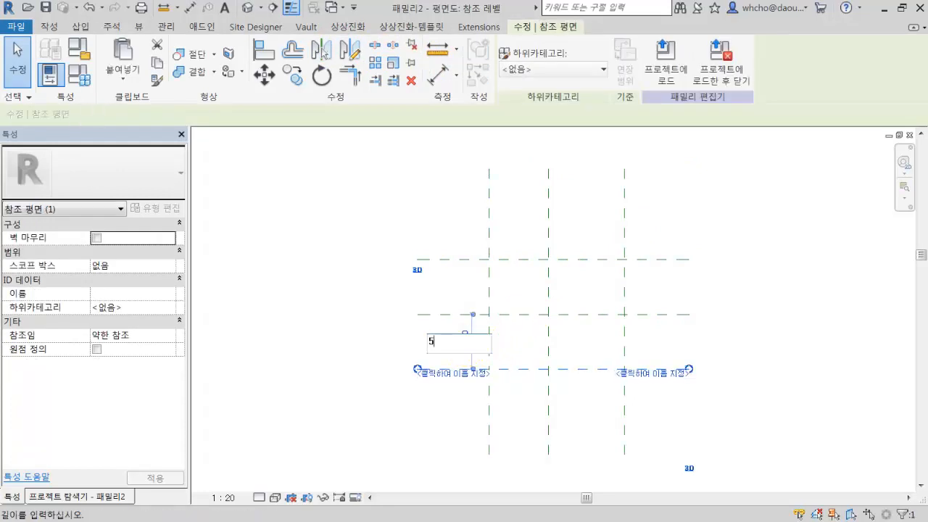
{"action": "key", "text": "Return"}
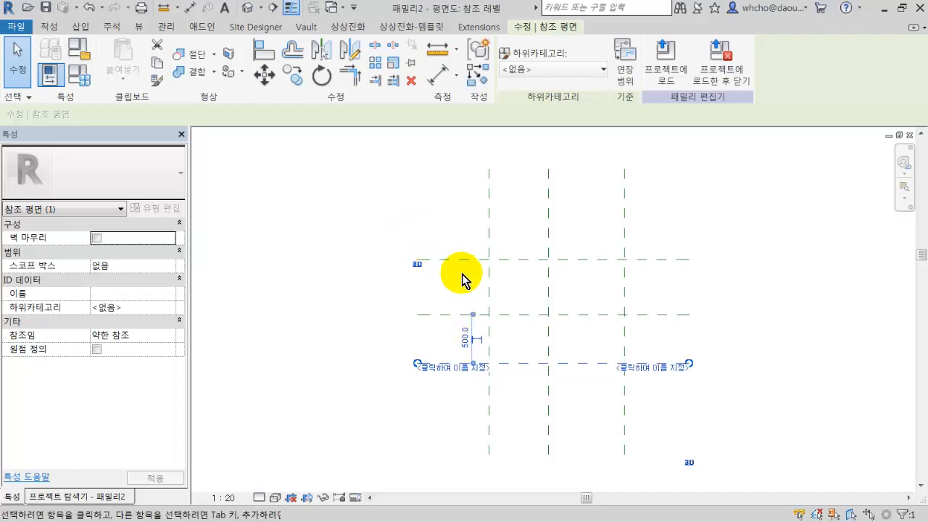
{"action": "key", "text": "Escape"}
{"action": "left_click", "coordinate": [465, 263]}
{"action": "left_click", "coordinate": [464, 285]}
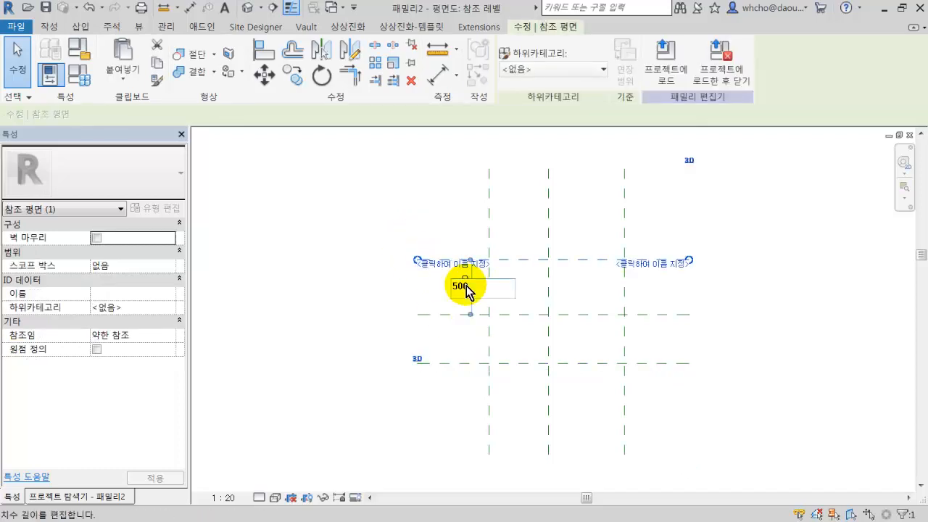
{"action": "key", "text": "Return"}
Step: Set the distance of the left and right vertical reference planes from the vertical centre plane to 500 each
{"action": "left_click", "coordinate": [489, 217]}
{"action": "left_click", "coordinate": [512, 214]}
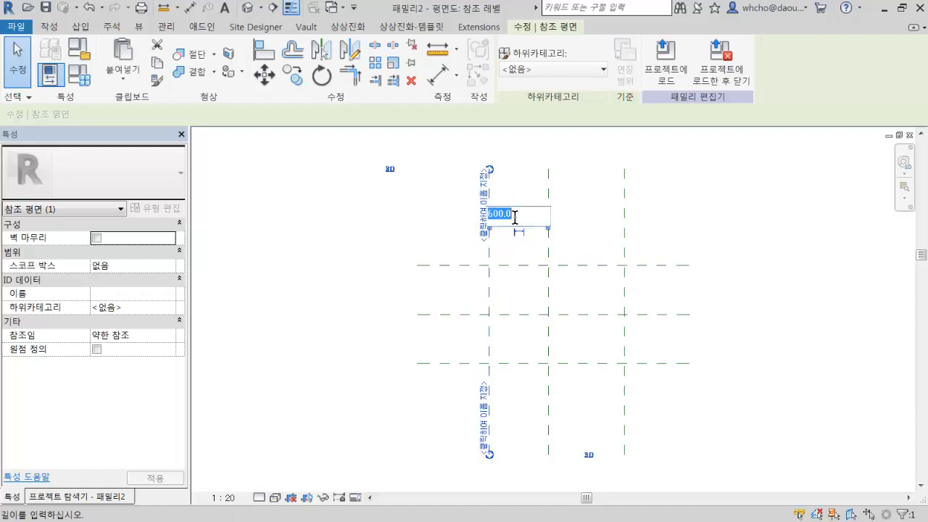
{"action": "type", "text": "500"}
{"action": "key", "text": "Return"}
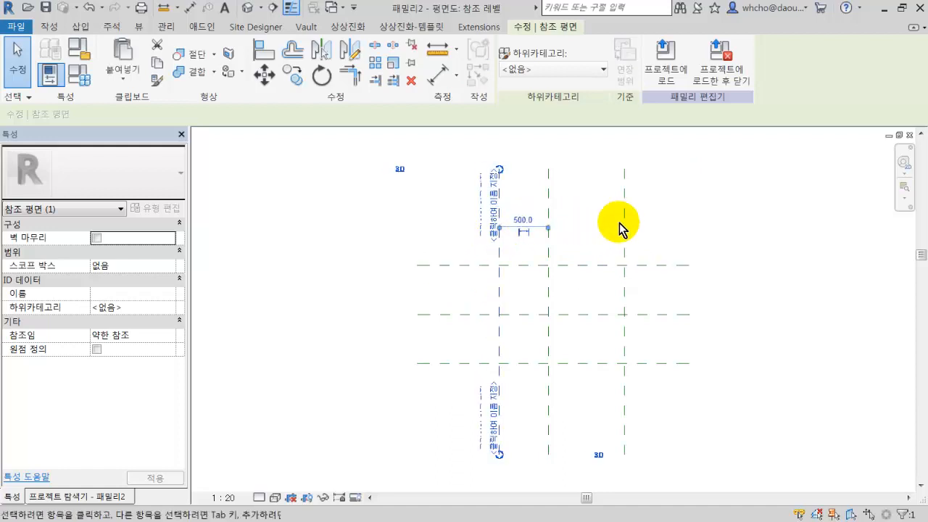
{"action": "left_click", "coordinate": [625, 223]}
{"action": "left_click", "coordinate": [587, 220]}
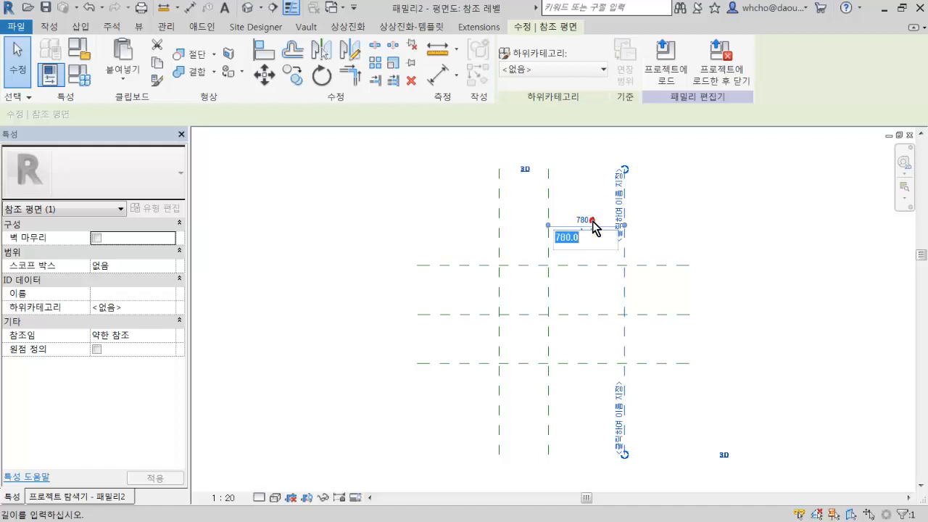
{"action": "type", "text": "500"}
{"action": "key", "text": "Return"}
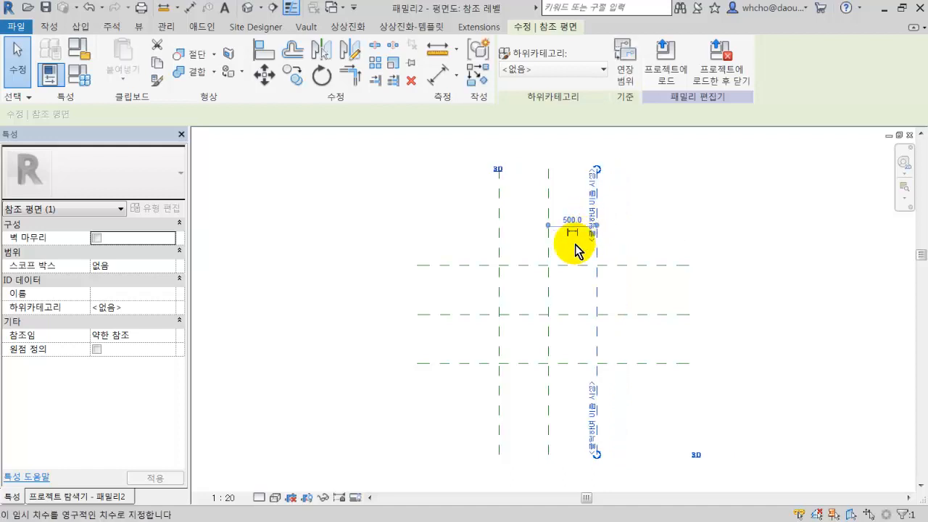
Step: Place an aligned dimension string across the three vertical reference planes above the grid and make its segments equal (EQ)
{"action": "left_click", "coordinate": [188, 9]}
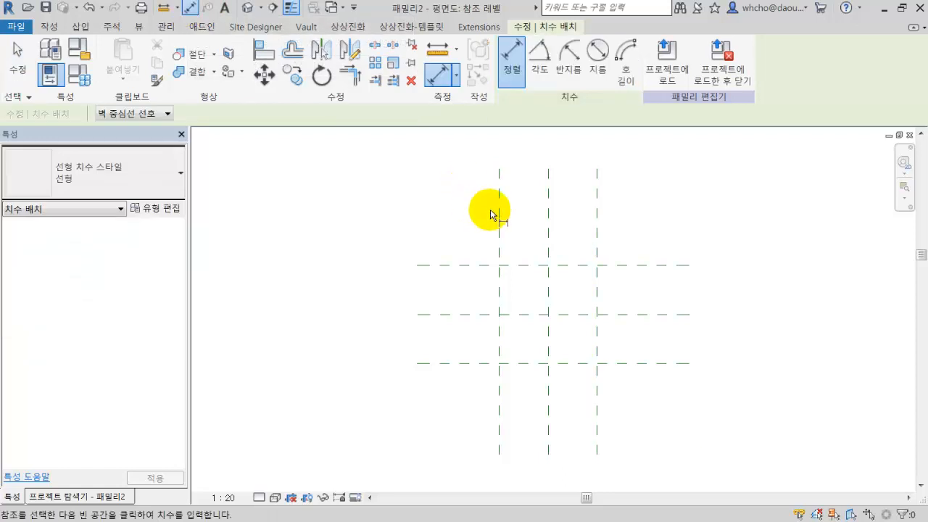
{"action": "left_click", "coordinate": [499, 214]}
{"action": "left_click", "coordinate": [549, 214]}
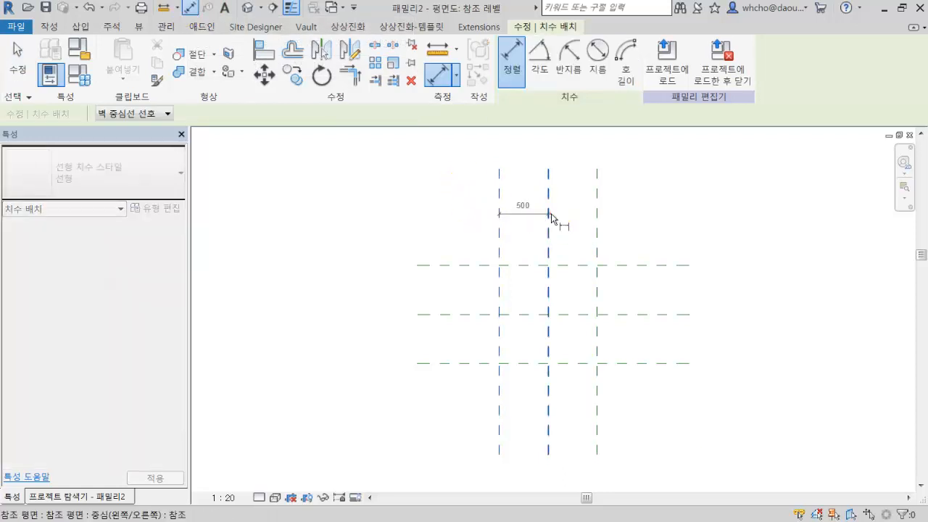
{"action": "left_click", "coordinate": [592, 214]}
{"action": "left_click", "coordinate": [575, 193]}
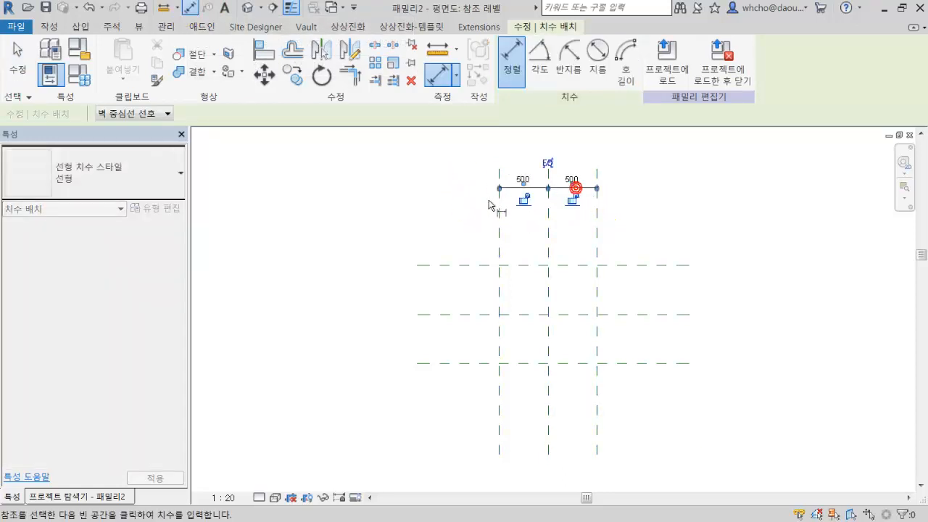
{"action": "left_click", "coordinate": [542, 165]}
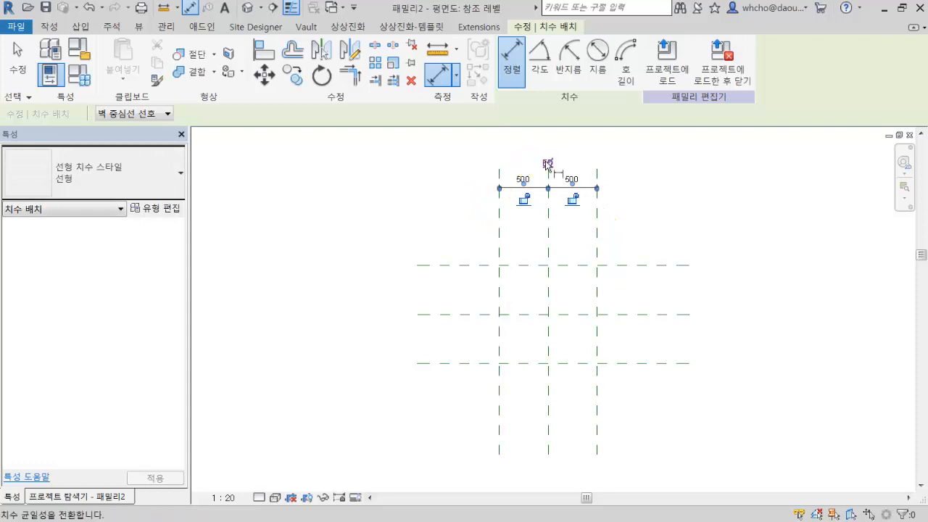
Step: Add an overall aligned dimension between the two outer vertical reference planes, above the EQ dimension string
{"action": "left_click", "coordinate": [499, 230]}
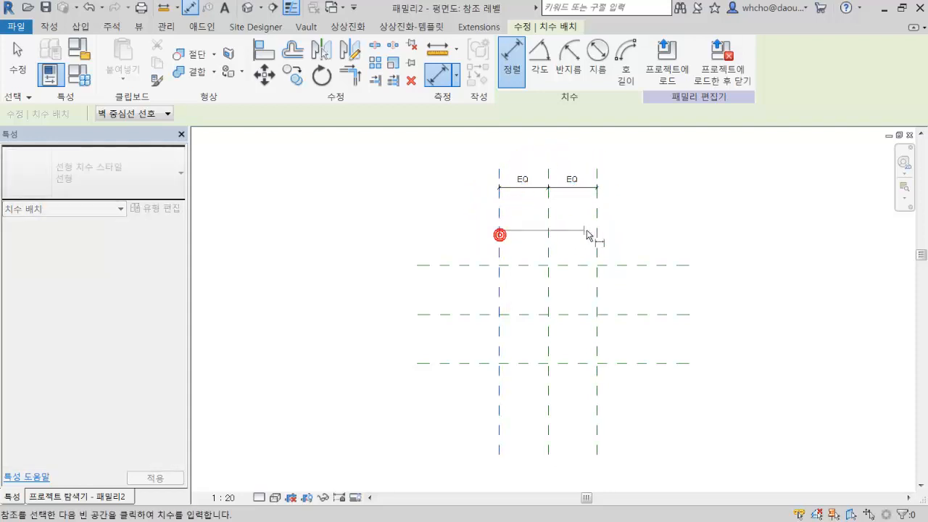
{"action": "left_click", "coordinate": [597, 231]}
{"action": "left_click", "coordinate": [587, 167]}
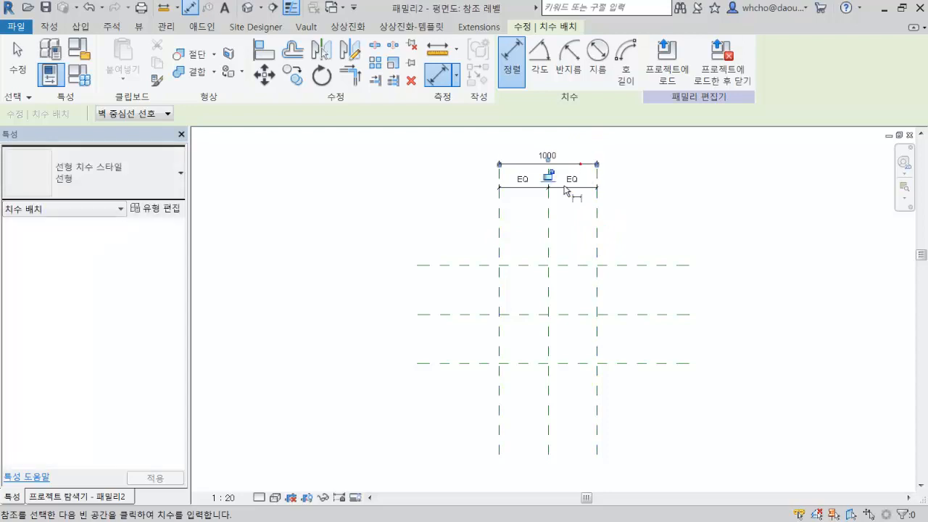
Step: Dimension the three horizontal reference planes in one string and add an overall dimension between the outer two beside it
{"action": "left_click", "coordinate": [468, 266]}
{"action": "left_click", "coordinate": [472, 314]}
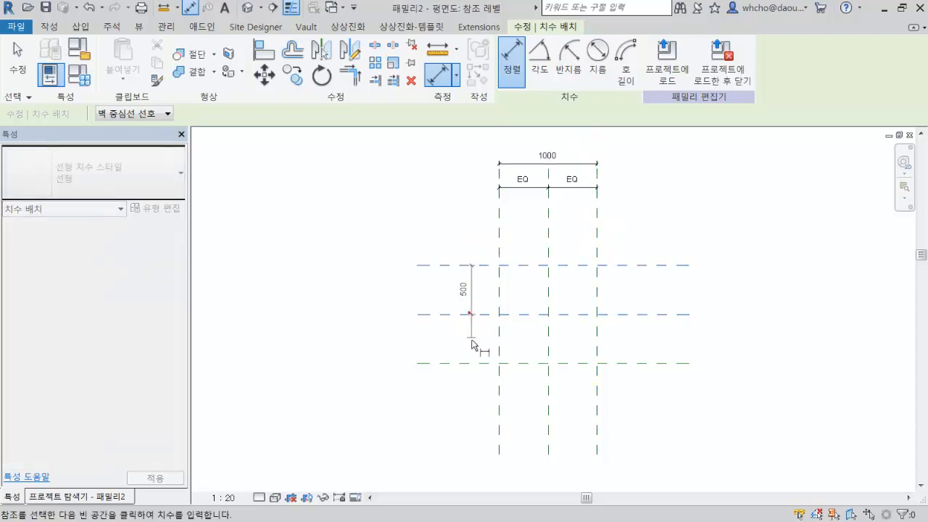
{"action": "left_click", "coordinate": [473, 362]}
{"action": "left_click", "coordinate": [441, 338]}
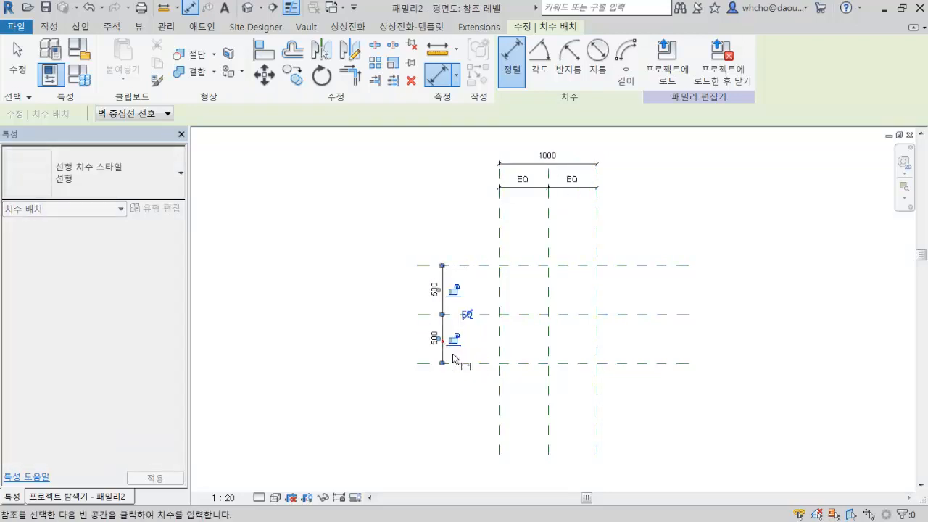
{"action": "left_click", "coordinate": [459, 363]}
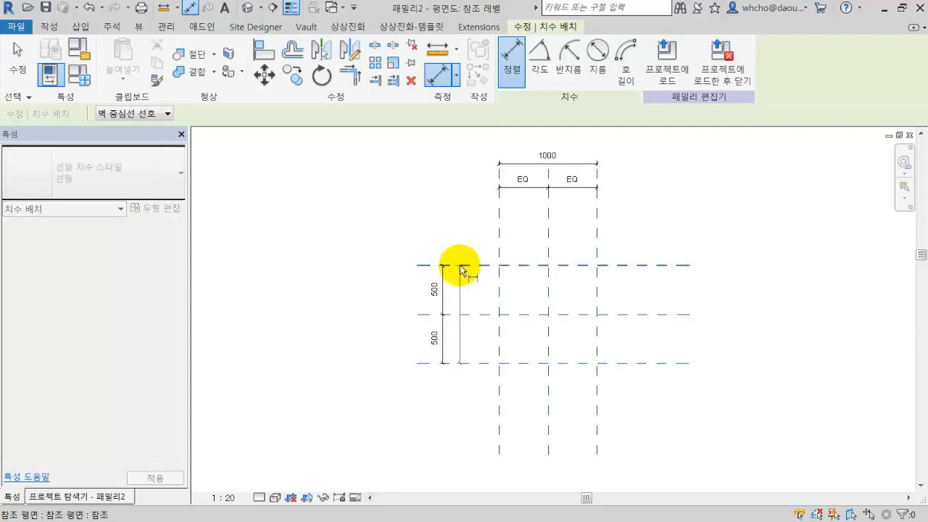
{"action": "left_click", "coordinate": [460, 265]}
{"action": "left_click", "coordinate": [415, 270]}
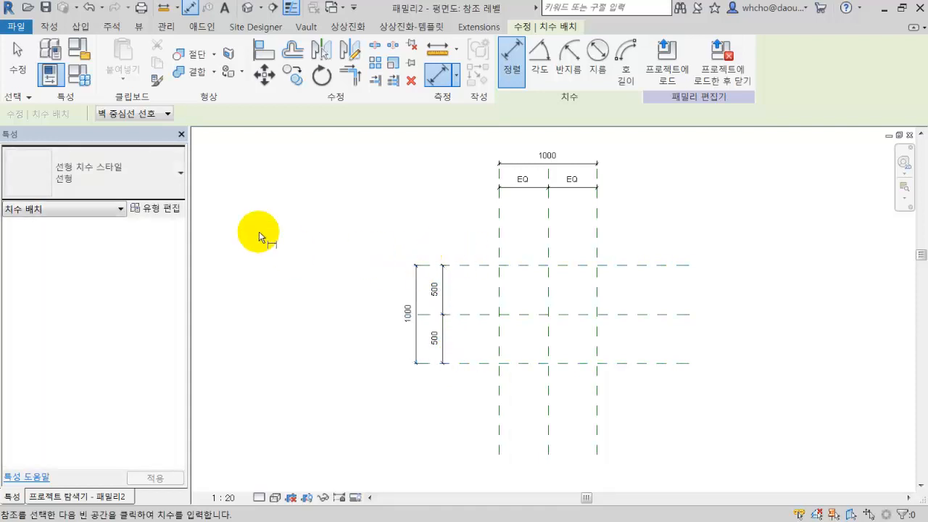
Step: Create a 250-deep extrusion from a rectangle between opposite corners of the outer reference planes, locking its edges to the planes
{"action": "left_click", "coordinate": [47, 26]}
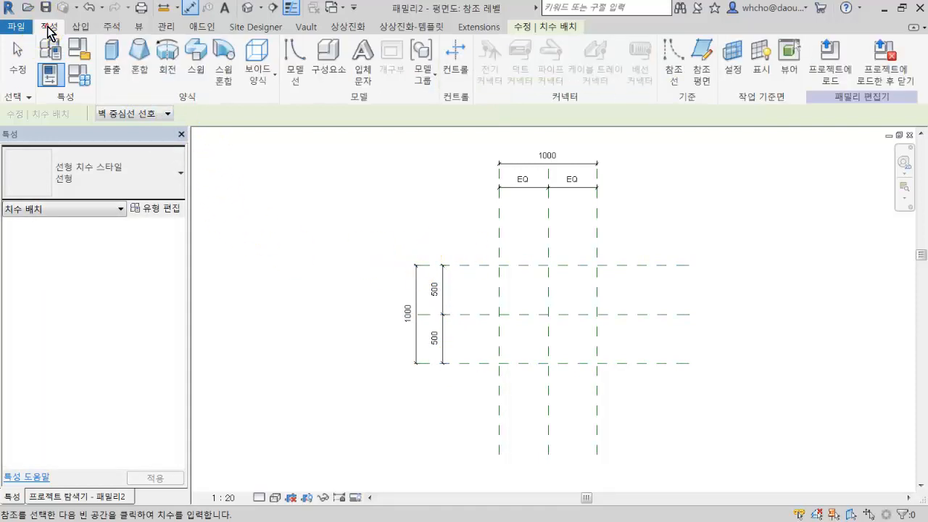
{"action": "left_click", "coordinate": [120, 58]}
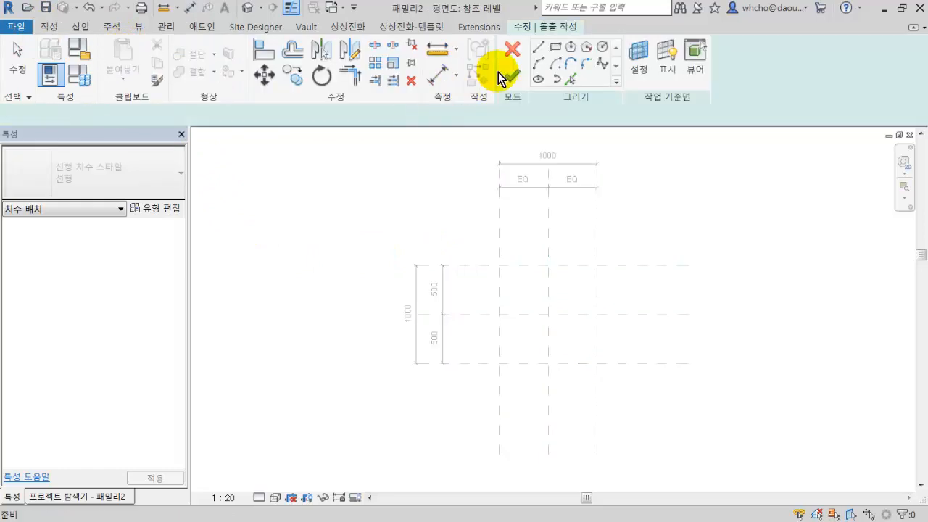
{"action": "left_click", "coordinate": [555, 48]}
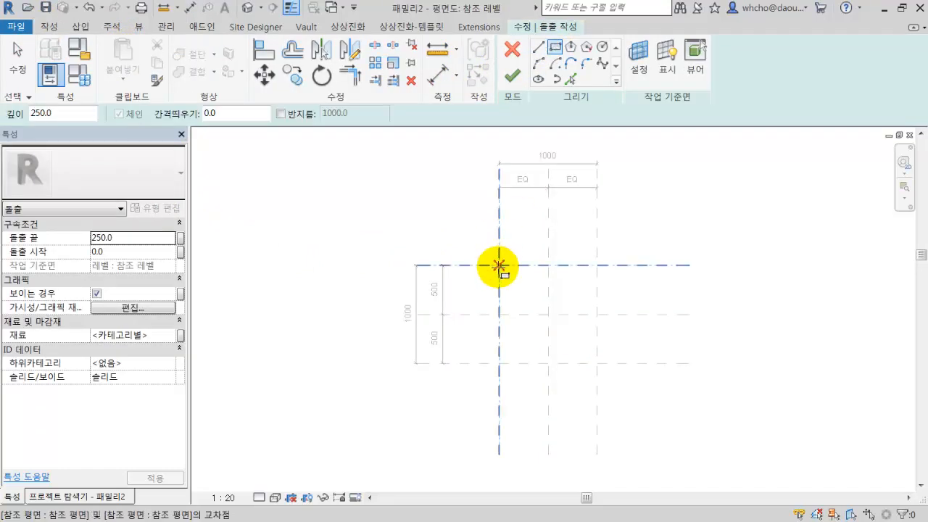
{"action": "left_click", "coordinate": [499, 267]}
{"action": "left_click", "coordinate": [597, 363]}
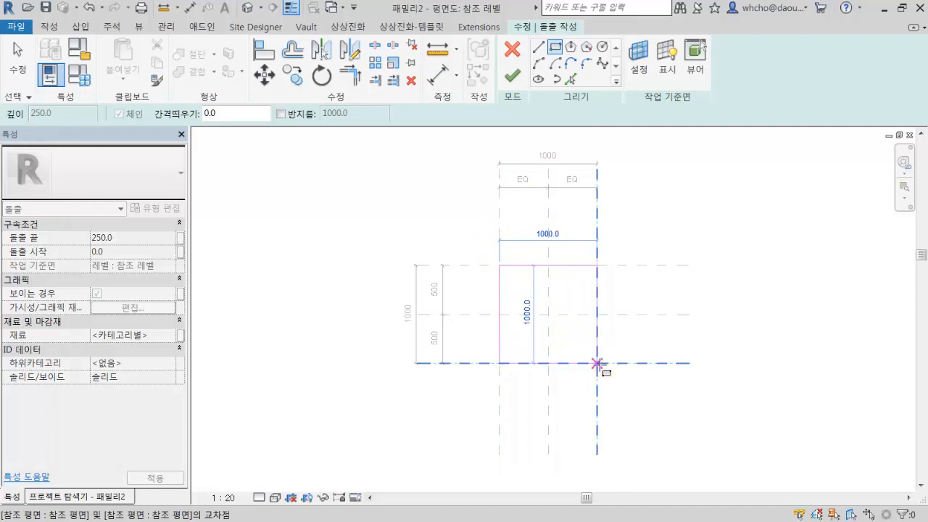
{"action": "left_click", "coordinate": [597, 363]}
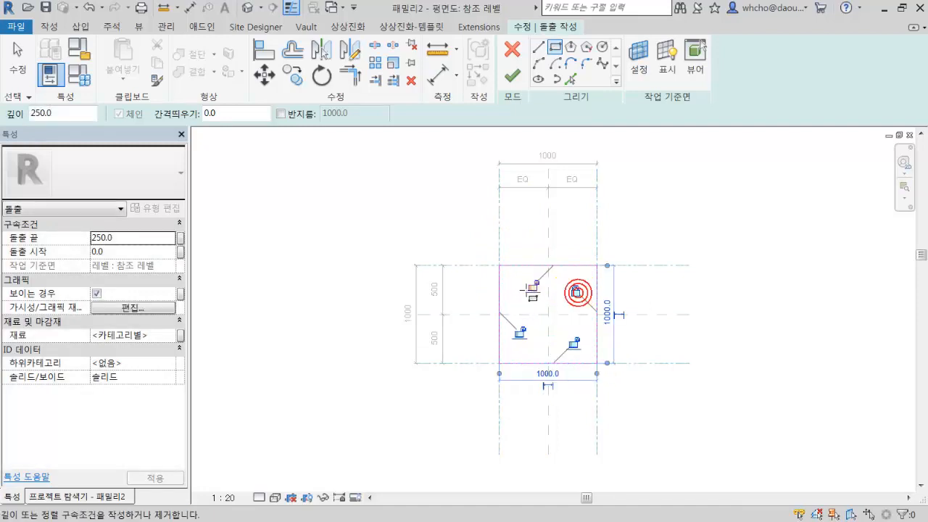
{"action": "left_click", "coordinate": [575, 347]}
{"action": "key", "text": "Escape"}
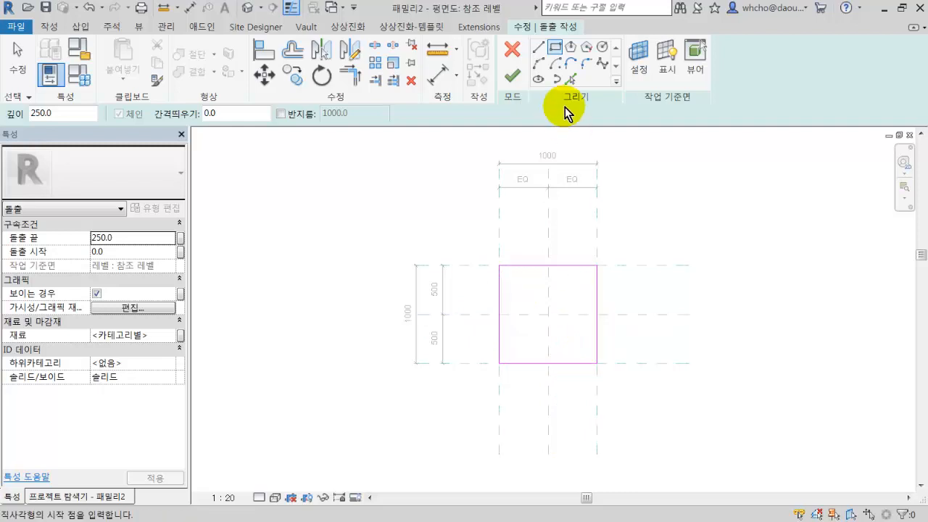
{"action": "left_click", "coordinate": [513, 74]}
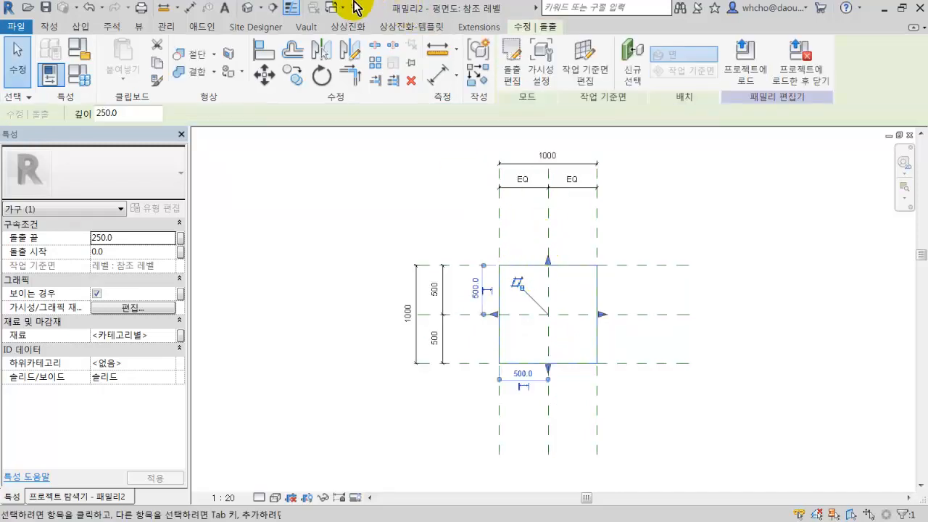
Step: Open the default 3D view, tile it beside the plan view, fit both views and select the extrusion
{"action": "left_click", "coordinate": [261, 10]}
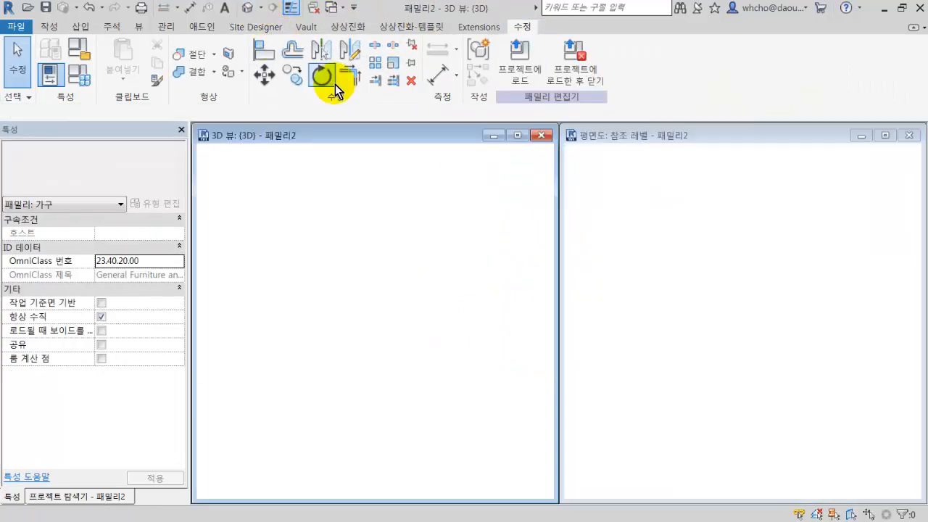
{"action": "key", "text": "z"}
{"action": "key", "text": "a"}
{"action": "left_click", "coordinate": [433, 322]}
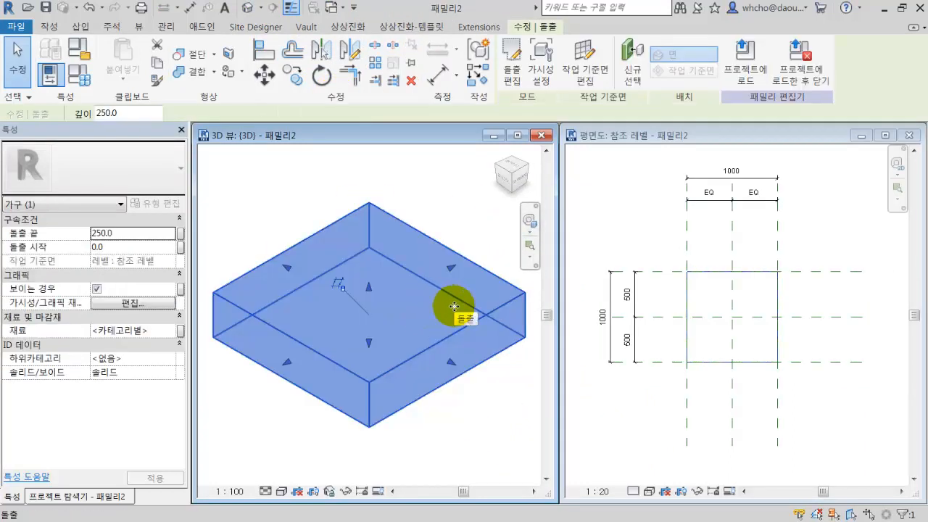
Step: Open the back elevation view (뒷면) from the family's elevations
{"action": "left_click", "coordinate": [85, 496]}
{"action": "double_click", "coordinate": [49, 199]}
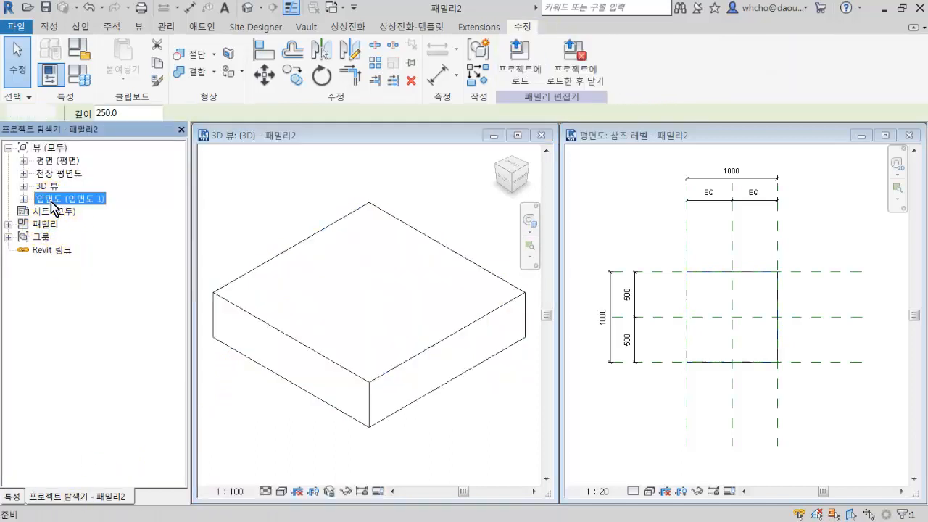
{"action": "double_click", "coordinate": [55, 212]}
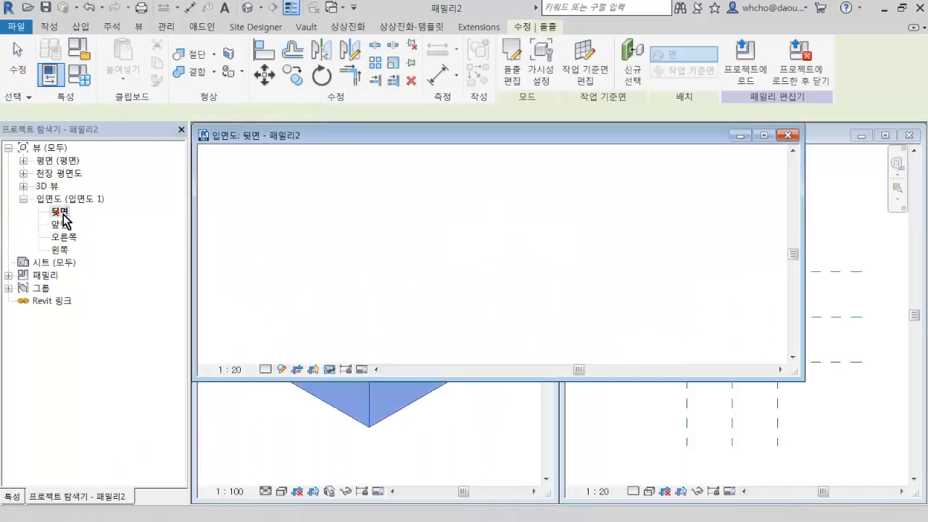
{"action": "scroll", "coordinate": [449, 316], "scroll_direction": "up", "scroll_amount": 2}
{"action": "scroll", "coordinate": [573, 210], "scroll_direction": "down", "scroll_amount": 1}
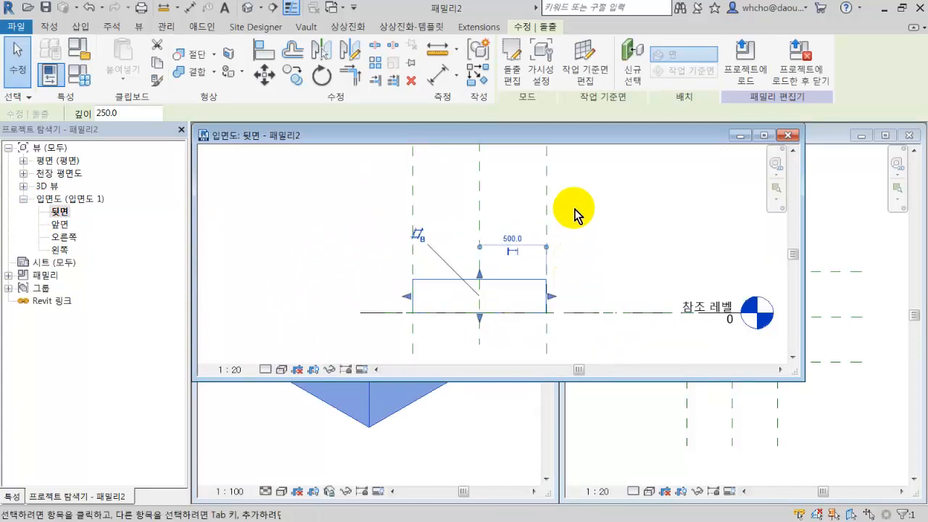
Step: Draw a horizontal reference plane just above the top of the extrusion in the back elevation
{"action": "left_click", "coordinate": [49, 27]}
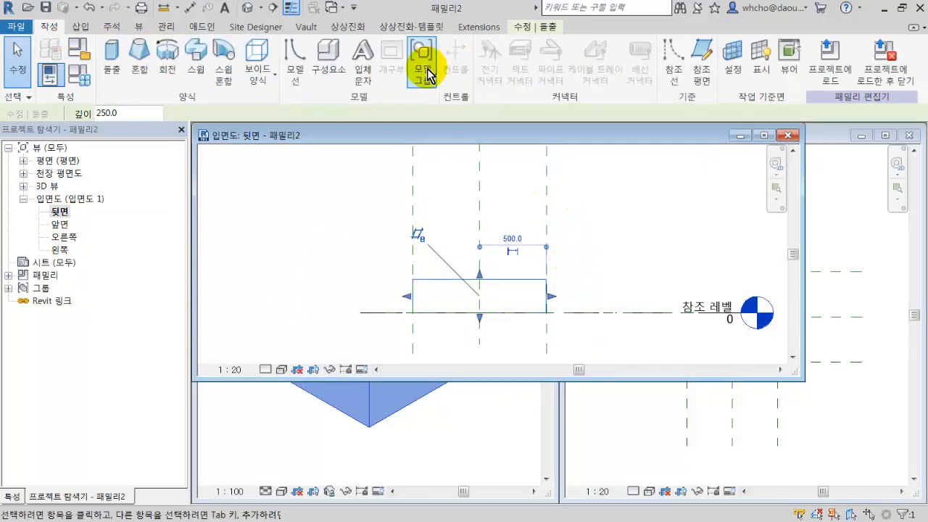
{"action": "left_click", "coordinate": [700, 58]}
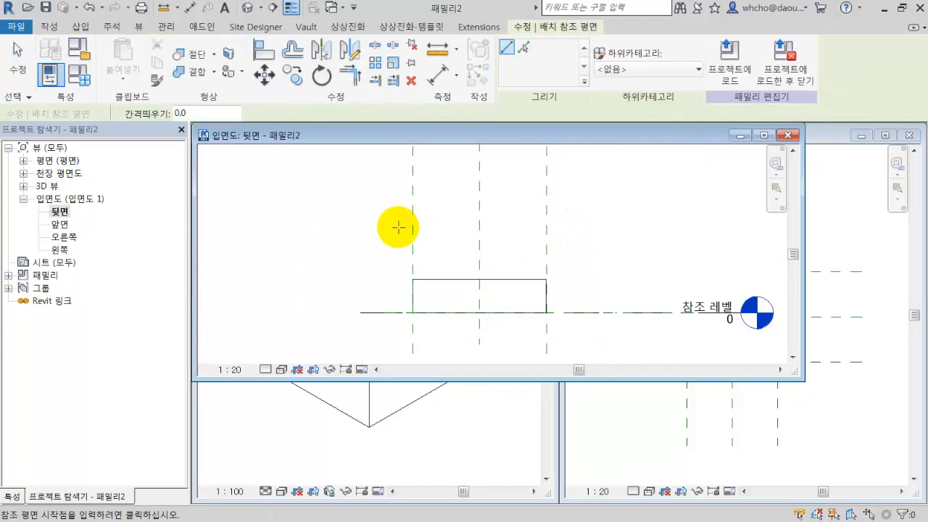
{"action": "left_click", "coordinate": [365, 270]}
{"action": "left_click", "coordinate": [746, 270]}
{"action": "key", "text": "Escape"}
{"action": "key", "text": "Escape"}
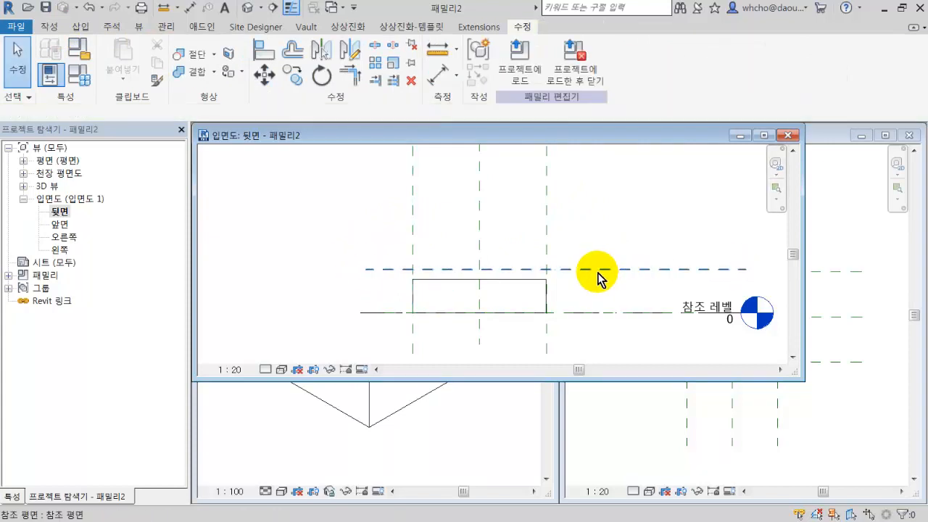
Step: Stretch the extrusion's top face up to the new horizontal reference plane and lock it to the plane
{"action": "left_click", "coordinate": [544, 286]}
{"action": "scroll", "coordinate": [476, 277], "scroll_direction": "up", "scroll_amount": 2}
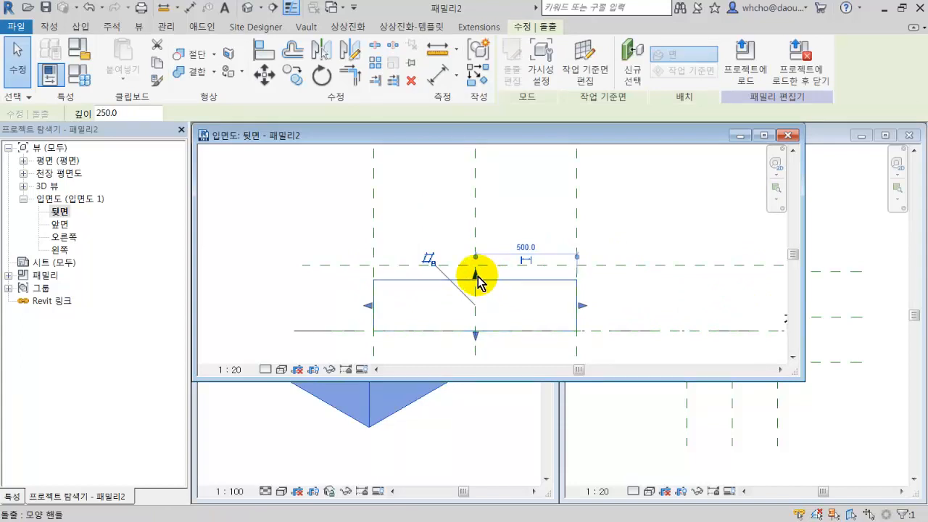
{"action": "left_click_drag", "start_coordinate": [477, 281], "coordinate": [474, 264]}
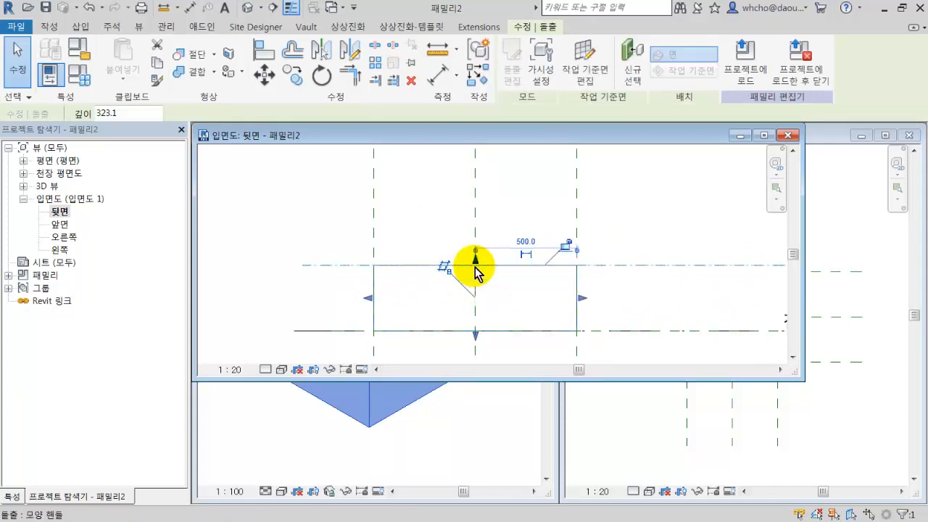
{"action": "left_click", "coordinate": [568, 248]}
{"action": "scroll", "coordinate": [517, 245], "scroll_direction": "down", "scroll_amount": 2}
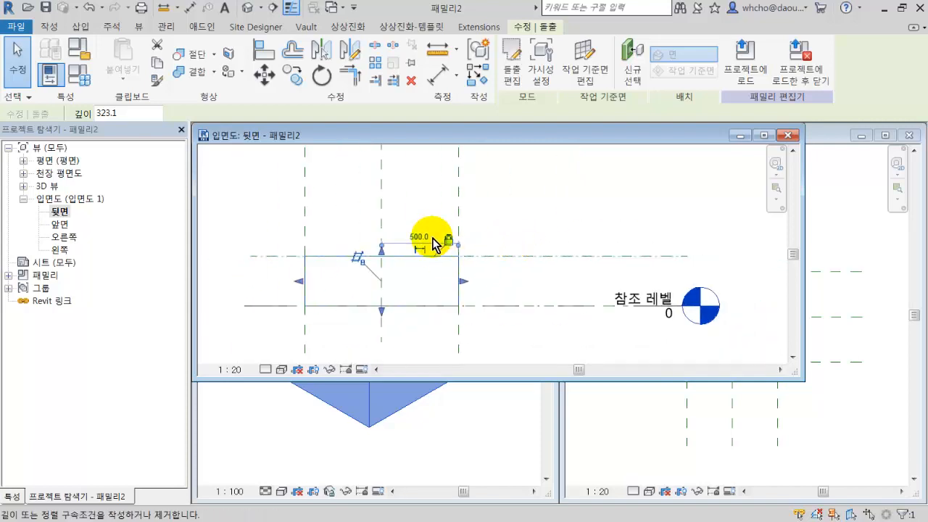
Step: Add an aligned dimension between the upper reference plane and the reference level, beside the block in the back elevation
{"action": "left_click", "coordinate": [190, 7]}
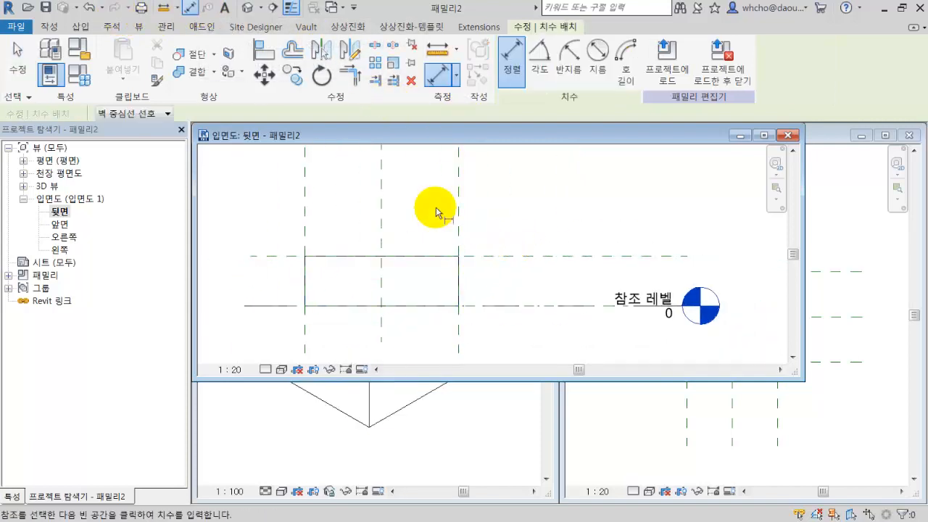
{"action": "left_click", "coordinate": [506, 258]}
{"action": "left_click", "coordinate": [505, 306]}
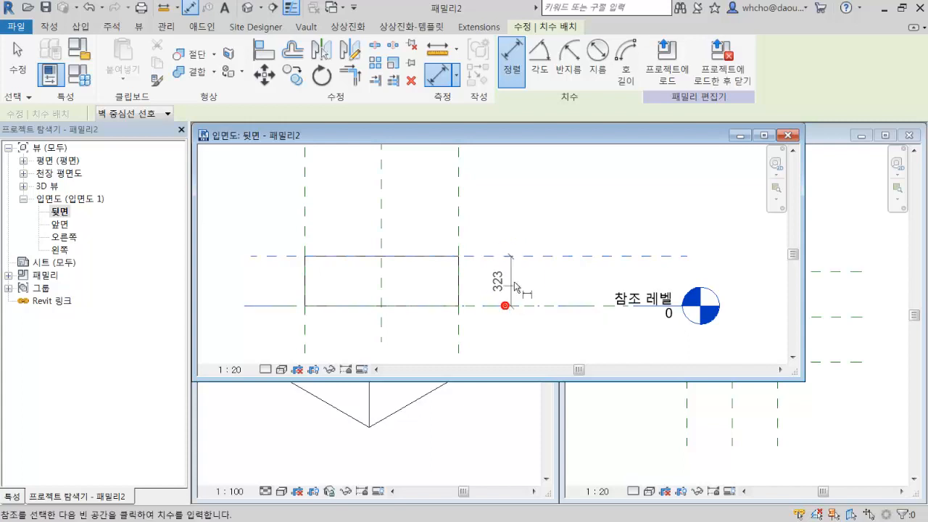
{"action": "left_click", "coordinate": [519, 281]}
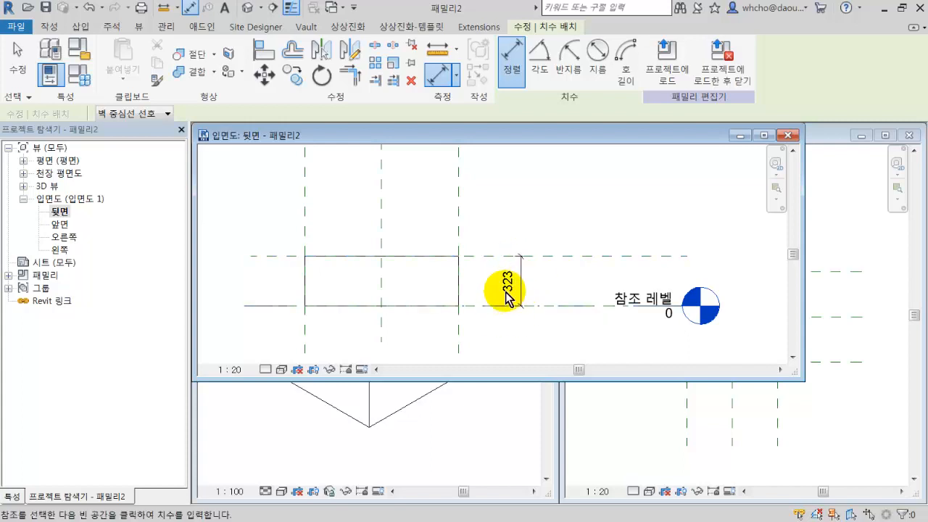
{"action": "key", "text": "Escape"}
Step: Tile the elevation, 3D and plan views and fit the model in each one
{"action": "key", "text": "w"}
{"action": "key", "text": "t"}
{"action": "key", "text": "z"}
{"action": "key", "text": "a"}
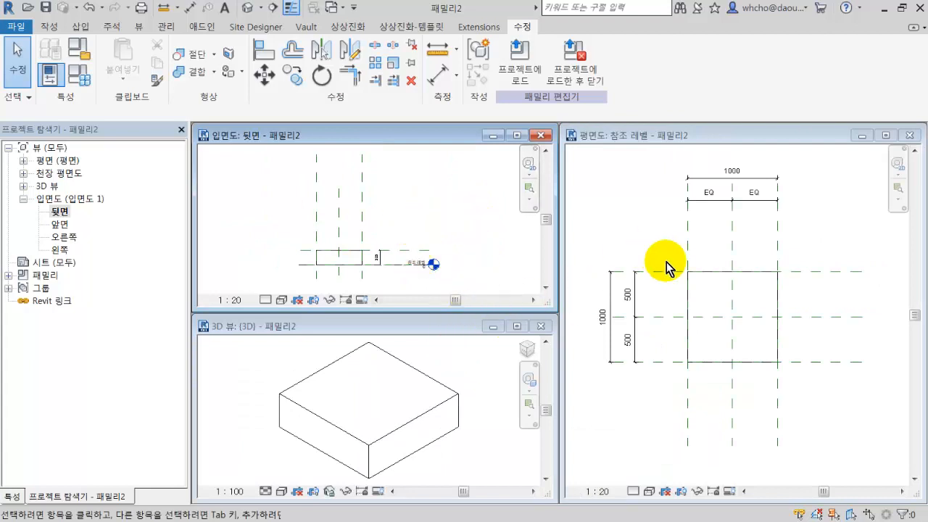
Step: Label the overall horizontal dimension in the plan view with a new instance family parameter named w
{"action": "scroll", "coordinate": [667, 262], "scroll_direction": "up", "scroll_amount": 1}
{"action": "scroll", "coordinate": [692, 228], "scroll_direction": "up", "scroll_amount": 2}
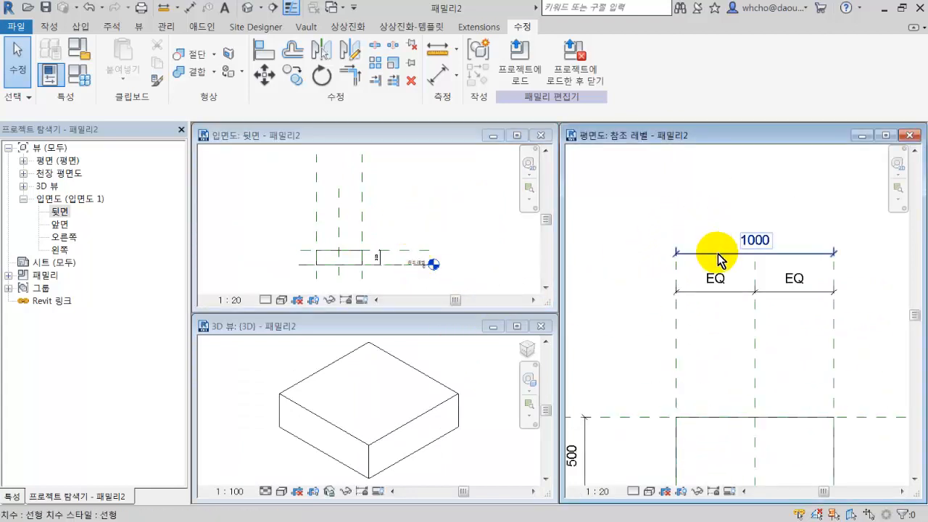
{"action": "left_click", "coordinate": [716, 253]}
{"action": "left_click", "coordinate": [651, 59]}
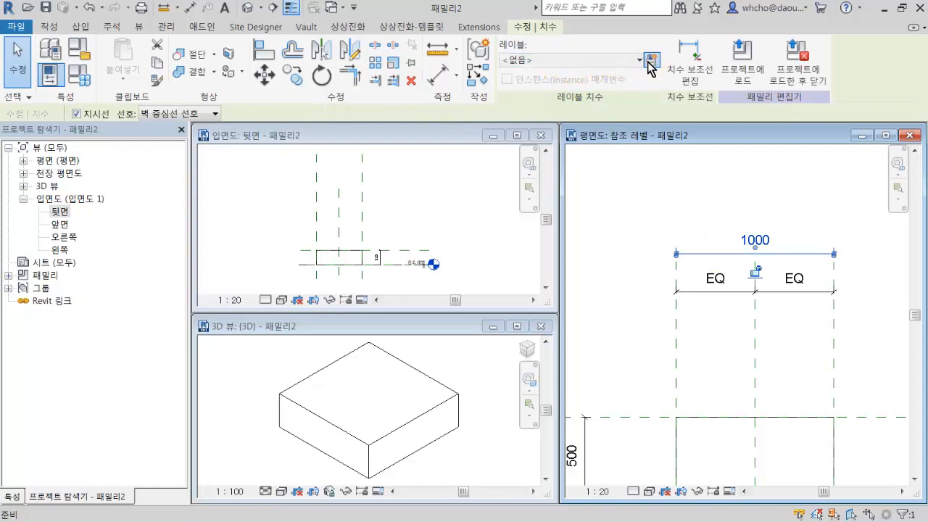
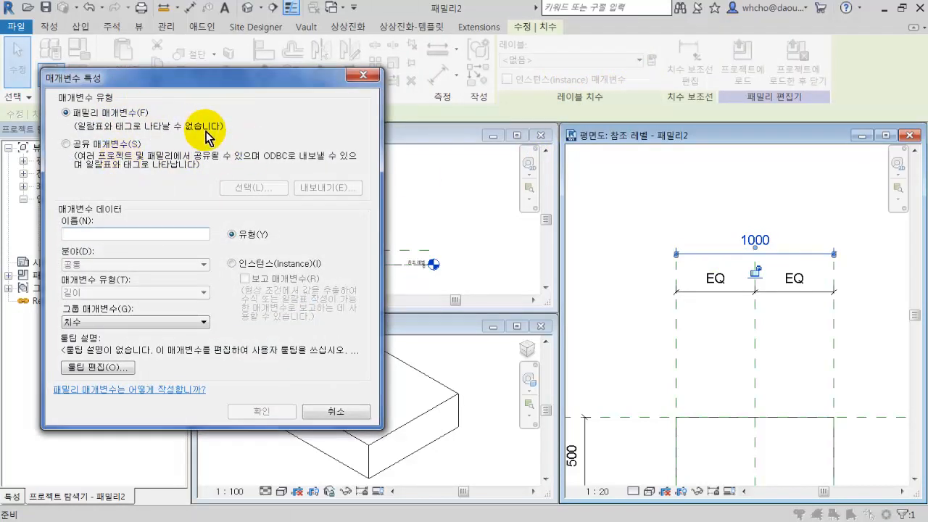
{"action": "left_click", "coordinate": [287, 267]}
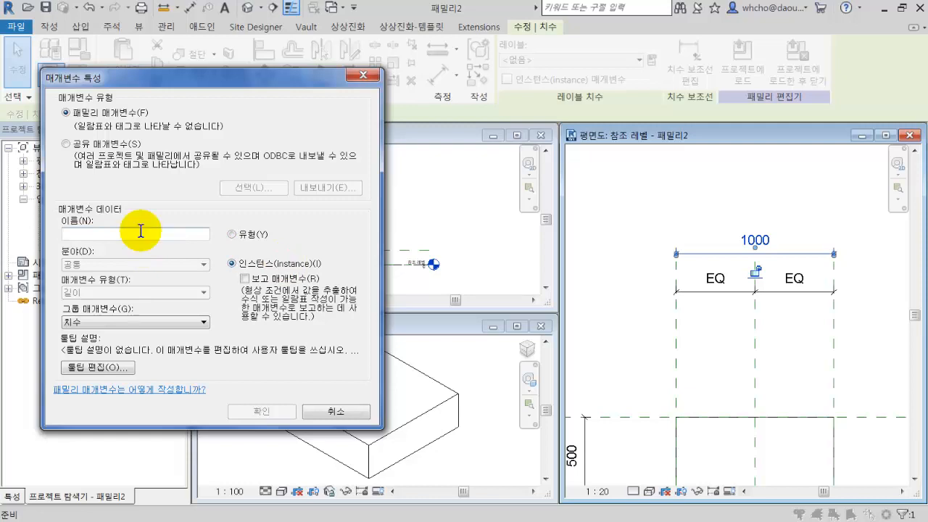
{"action": "type", "text": "w"}
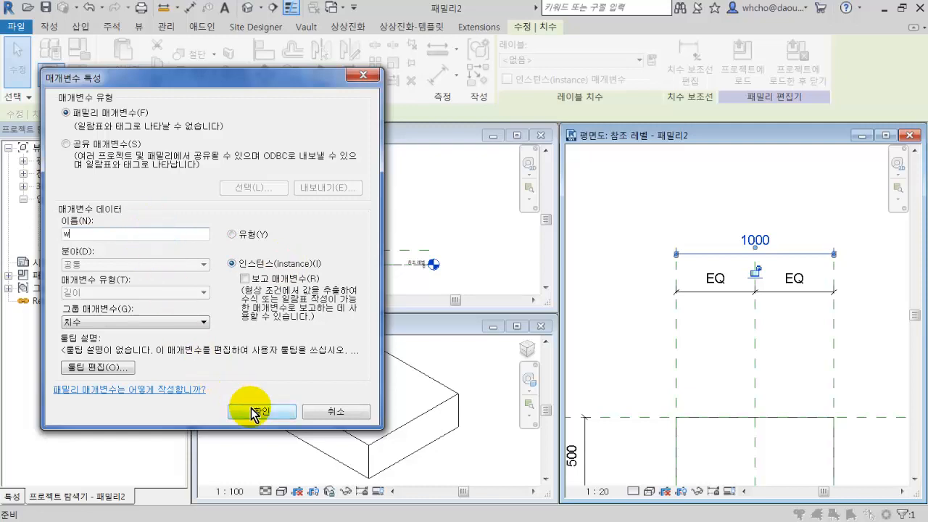
{"action": "left_click", "coordinate": [254, 412]}
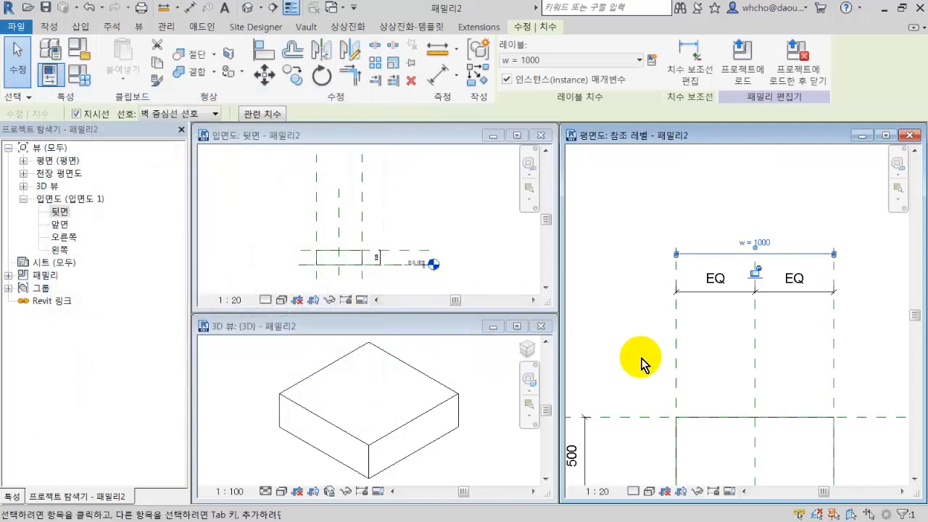
Step: Label the overall vertical dimension in the plan view with a new instance family parameter named a
{"action": "middle_click_drag", "start_coordinate": [643, 362], "coordinate": [731, 293]}
{"action": "left_click", "coordinate": [721, 259]}
{"action": "mouse_move", "coordinate": [721, 257]}
{"action": "middle_mouse_down"}
{"action": "mouse_move", "coordinate": [637, 347]}
{"action": "mouse_move", "coordinate": [717, 262]}
{"action": "mouse_move", "coordinate": [727, 267]}
{"action": "middle_mouse_up"}
{"action": "left_click", "coordinate": [616, 398]}
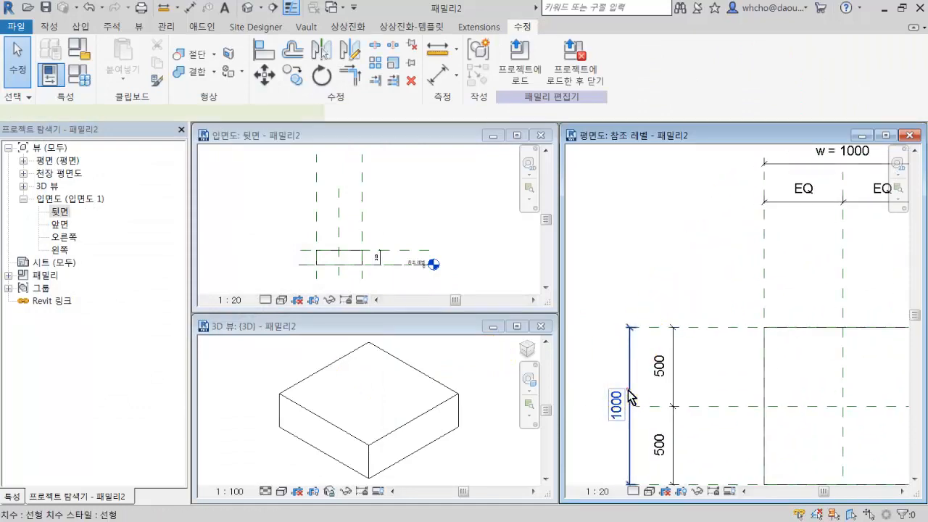
{"action": "left_click", "coordinate": [651, 59]}
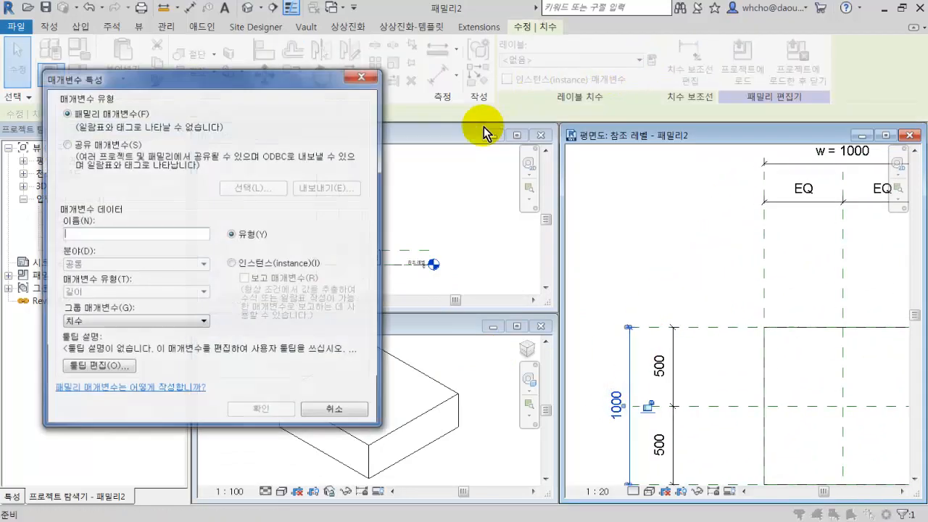
{"action": "left_click", "coordinate": [232, 263]}
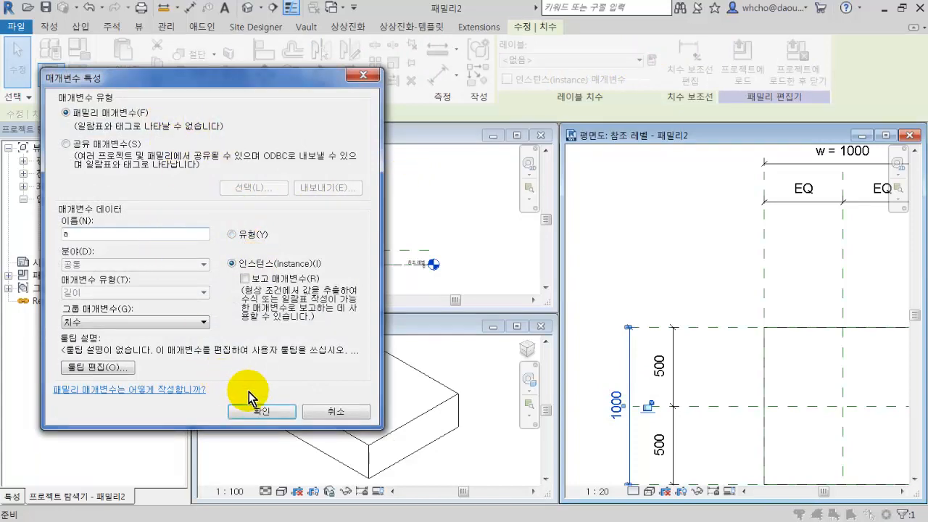
{"action": "left_click", "coordinate": [285, 418]}
{"action": "left_click", "coordinate": [605, 385]}
{"action": "scroll", "coordinate": [602, 406], "scroll_direction": "up", "scroll_amount": 3}
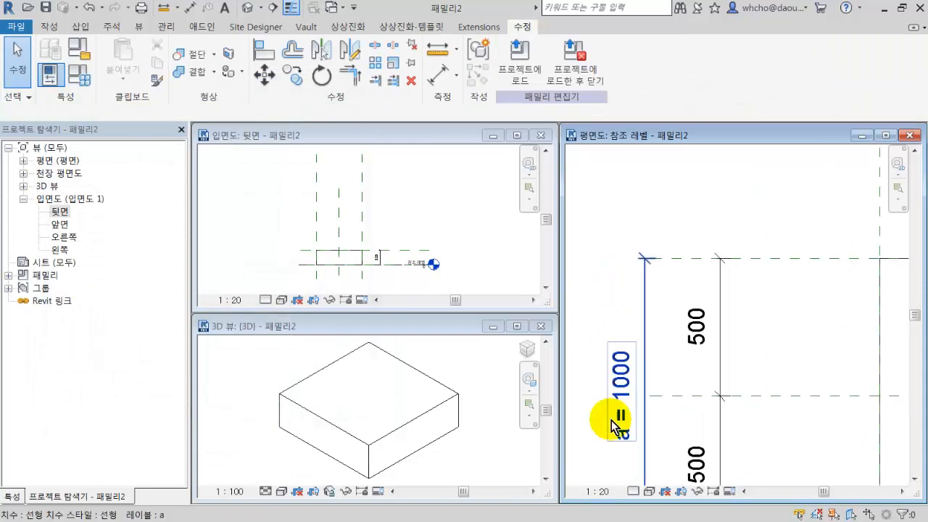
Step: Label the block's height dimension in the back elevation with a new instance family parameter named h
{"action": "left_click", "coordinate": [400, 259]}
{"action": "scroll", "coordinate": [369, 249], "scroll_direction": "up", "scroll_amount": 5}
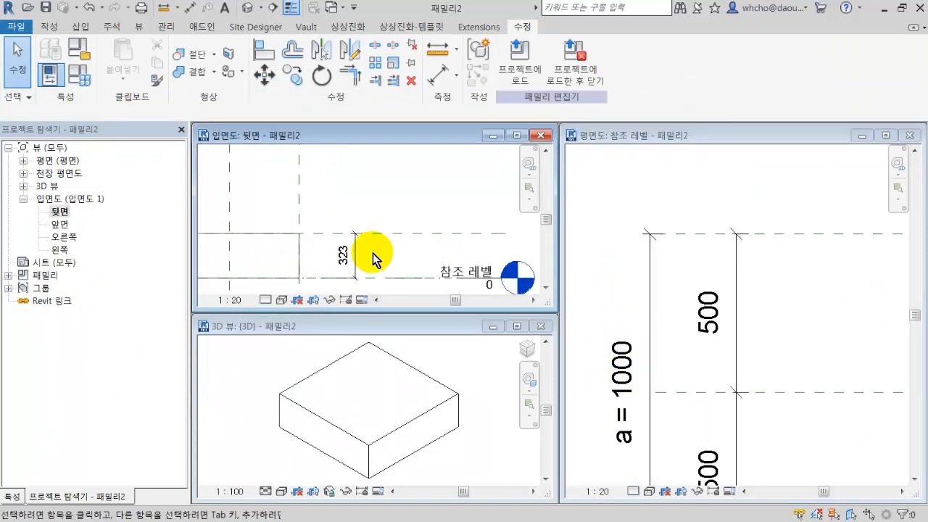
{"action": "left_click", "coordinate": [343, 254]}
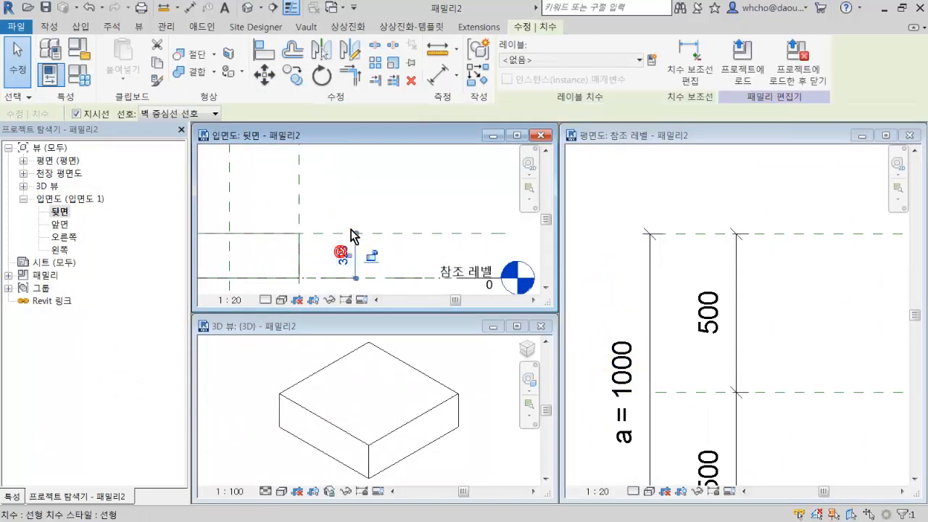
{"action": "left_click", "coordinate": [652, 61]}
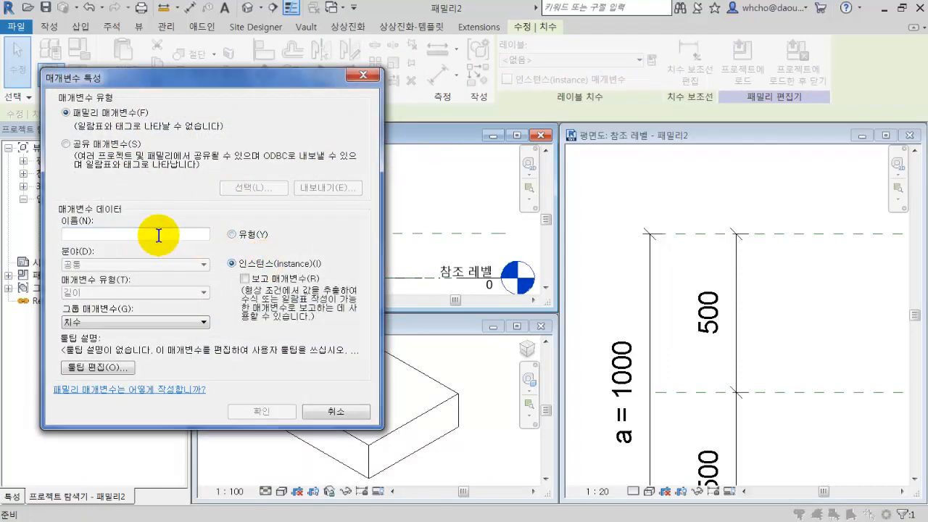
{"action": "type", "text": "h"}
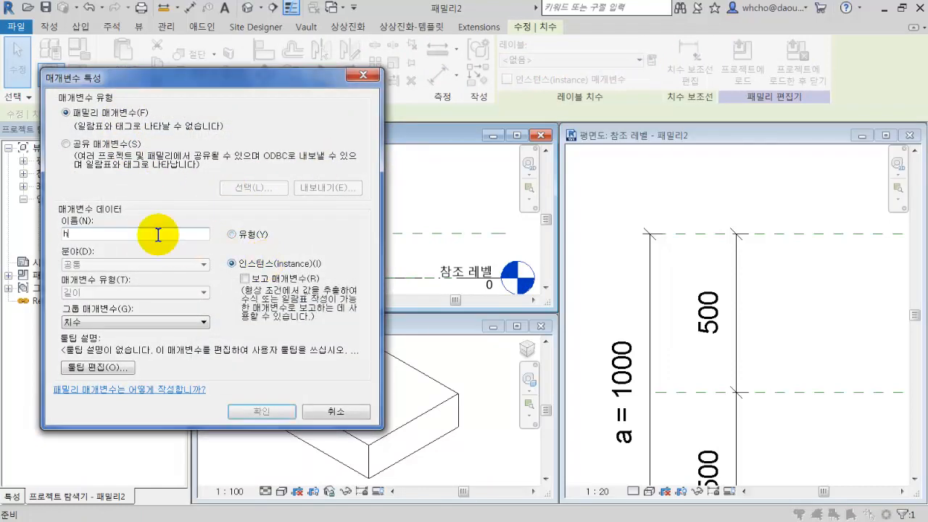
{"action": "left_click", "coordinate": [255, 412]}
{"action": "left_click", "coordinate": [380, 213]}
{"action": "scroll", "coordinate": [353, 261], "scroll_direction": "up", "scroll_amount": 3}
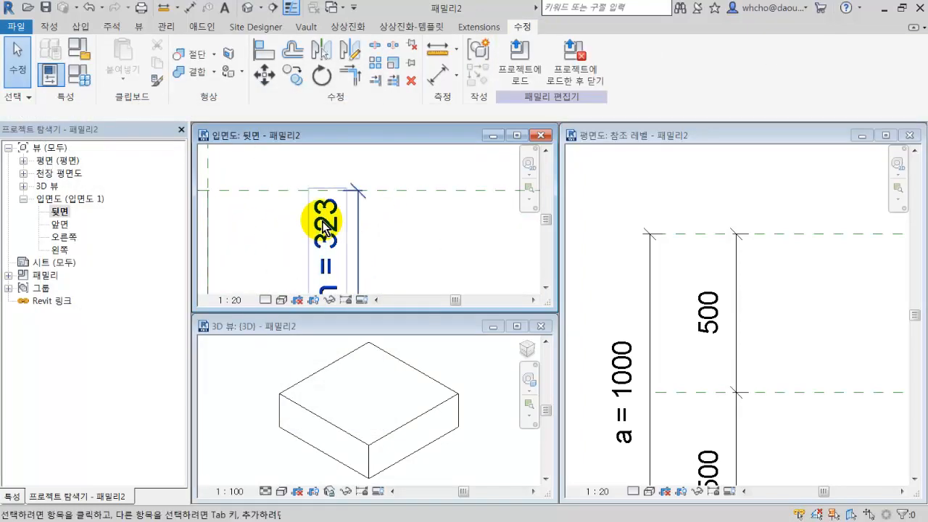
{"action": "scroll", "coordinate": [326, 235], "scroll_direction": "down", "scroll_amount": 2}
{"action": "scroll", "coordinate": [326, 239], "scroll_direction": "down", "scroll_amount": 1}
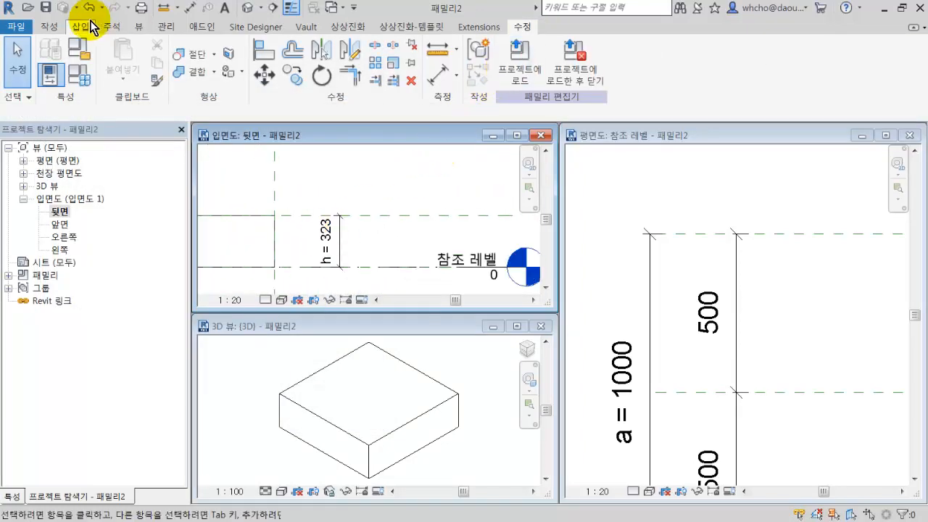
Step: Create a new project from the 시공 템플릿 template
{"action": "left_click", "coordinate": [24, 27]}
{"action": "left_click", "coordinate": [93, 95]}
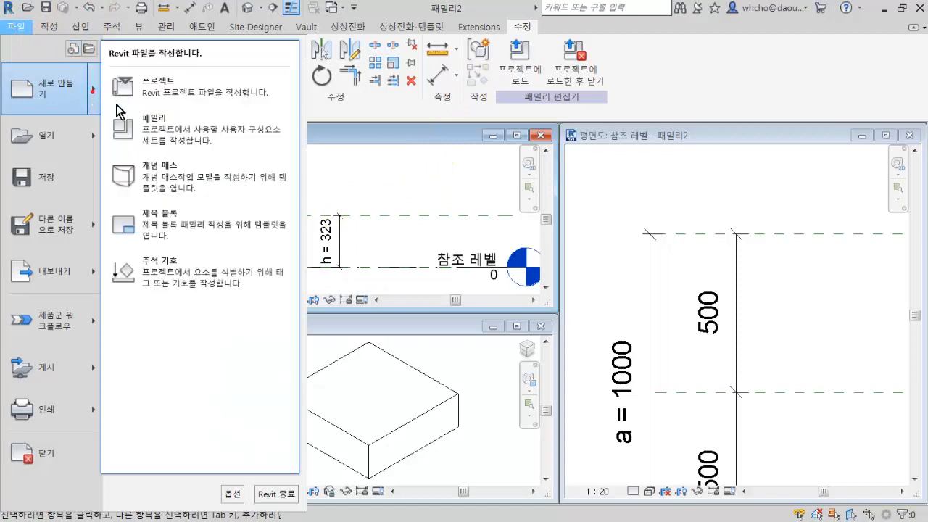
{"action": "left_click", "coordinate": [174, 94]}
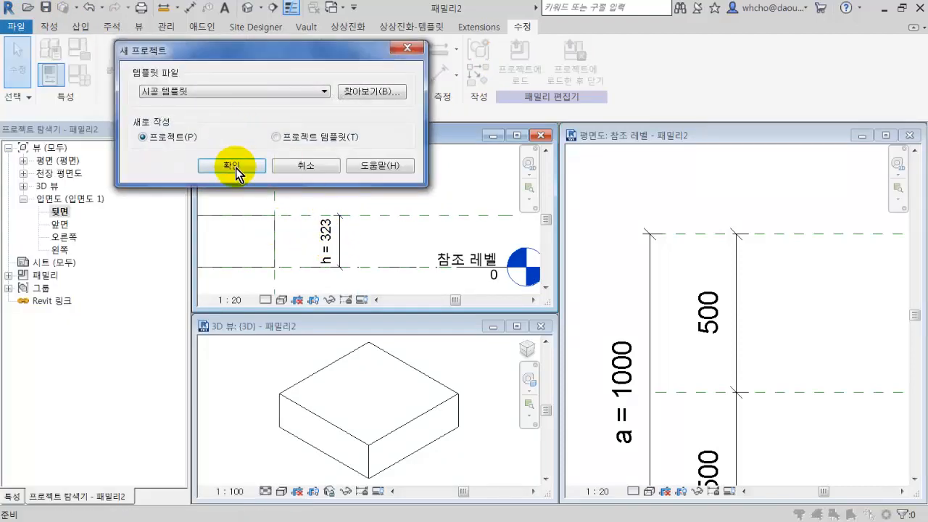
{"action": "left_click", "coordinate": [232, 166]}
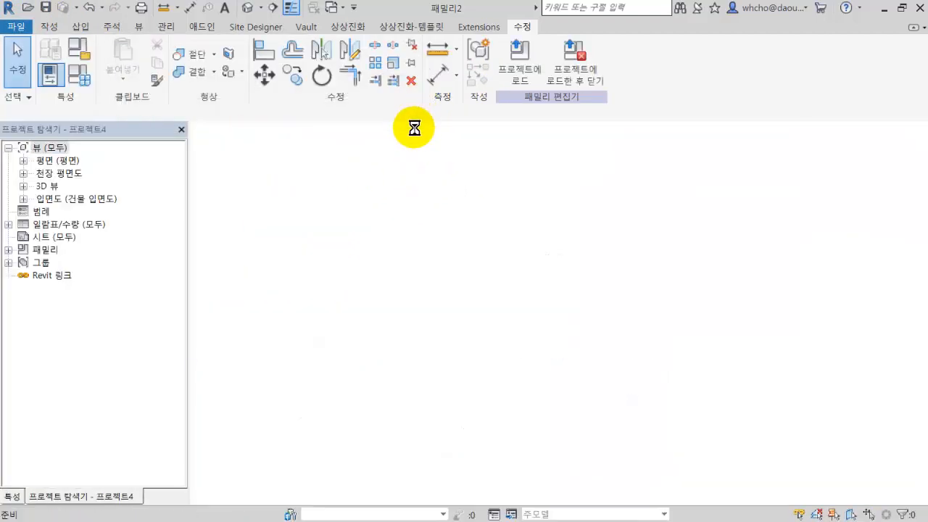
Step: Tile the open project and family views and fit the contents in each one
{"action": "key", "text": "w"}
{"action": "key", "text": "t"}
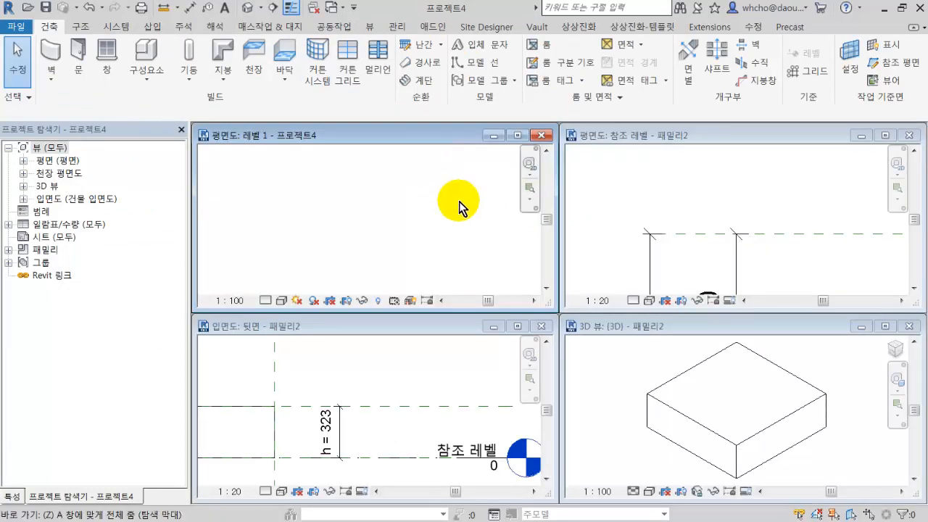
{"action": "key", "text": "a"}
Step: Load the furniture family into the new project and place one instance in the Level 1 plan
{"action": "left_click", "coordinate": [597, 327]}
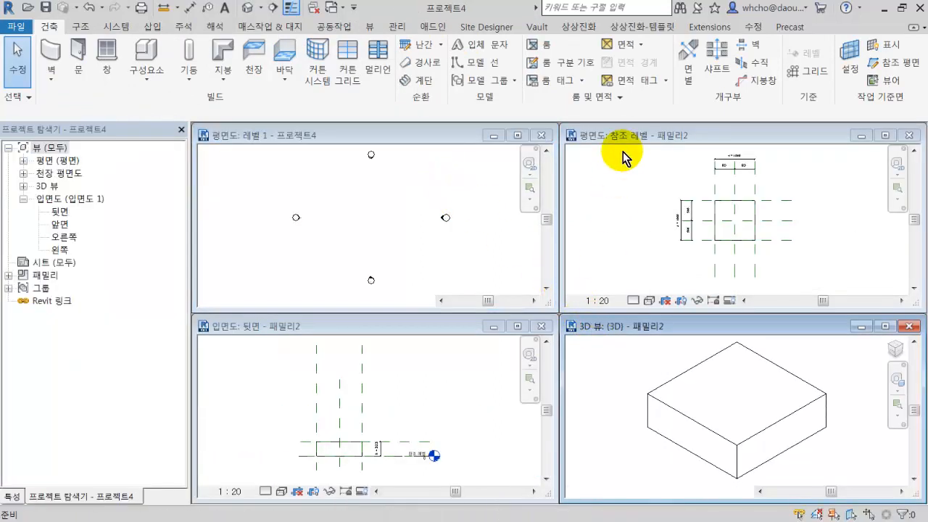
{"action": "left_click", "coordinate": [623, 152]}
{"action": "left_click", "coordinate": [532, 56]}
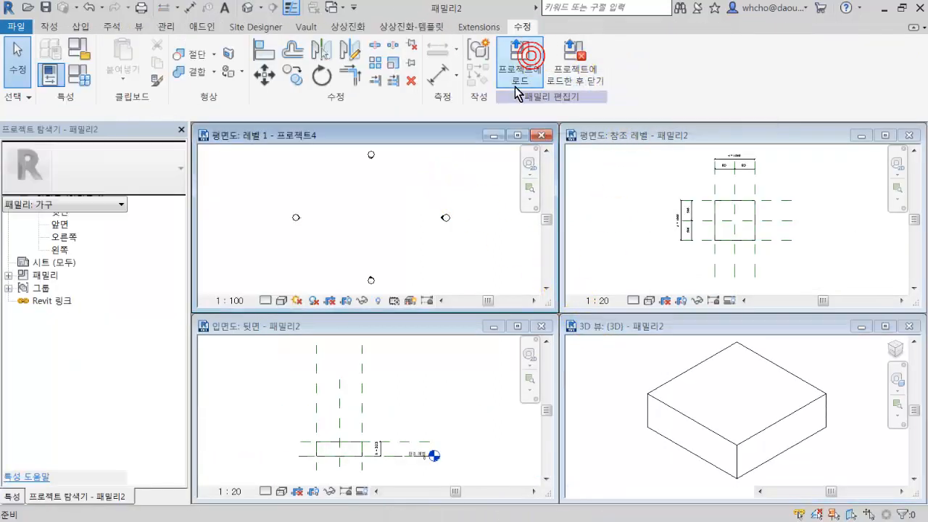
{"action": "double_click", "coordinate": [404, 135]}
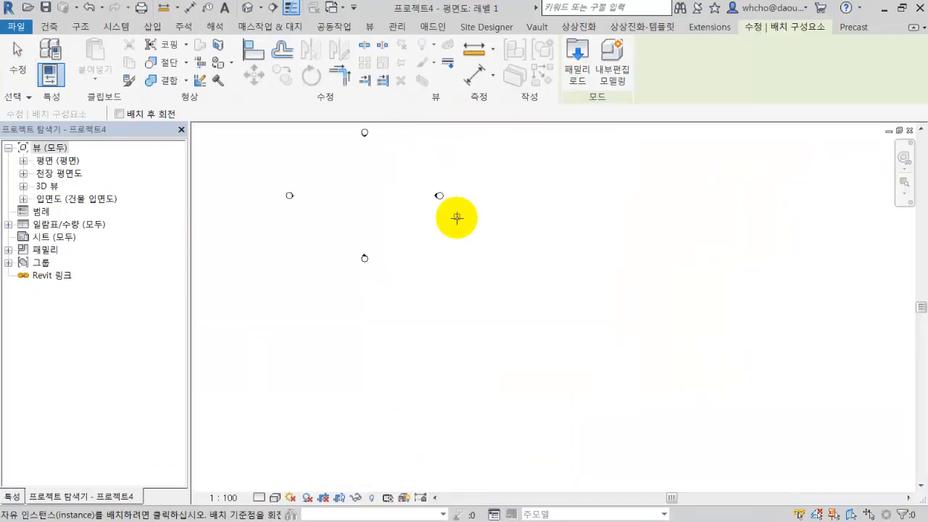
{"action": "scroll", "coordinate": [365, 187], "scroll_direction": "up", "scroll_amount": 5}
{"action": "left_click", "coordinate": [394, 235]}
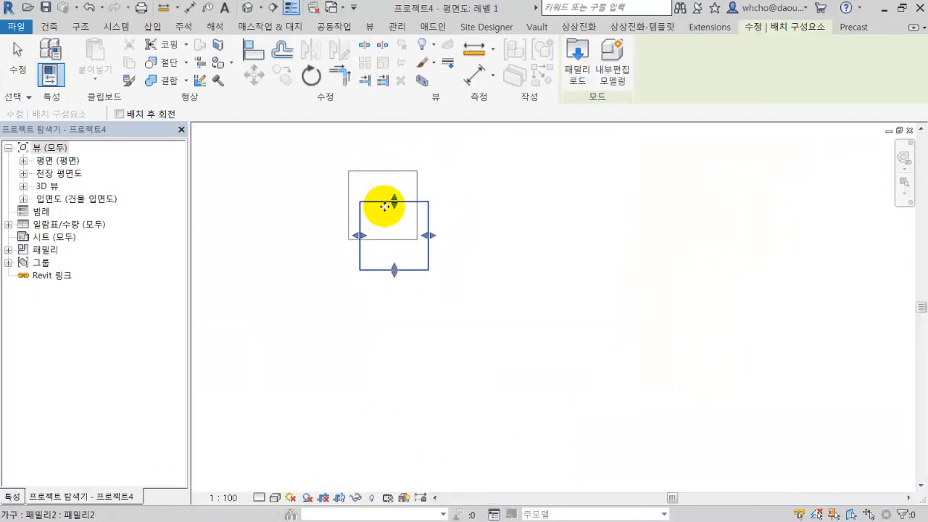
{"action": "key", "text": "Escape"}
{"action": "key", "text": "Escape"}
Step: Open the project's default 3D view and select the placed block
{"action": "left_click", "coordinate": [249, 9]}
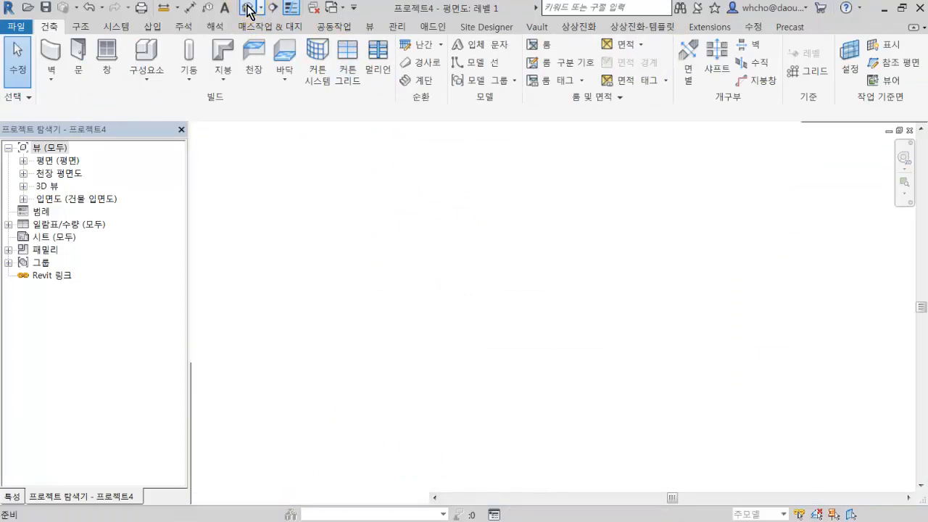
{"action": "scroll", "coordinate": [431, 254], "scroll_direction": "down", "scroll_amount": 5}
{"action": "left_click", "coordinate": [434, 261]}
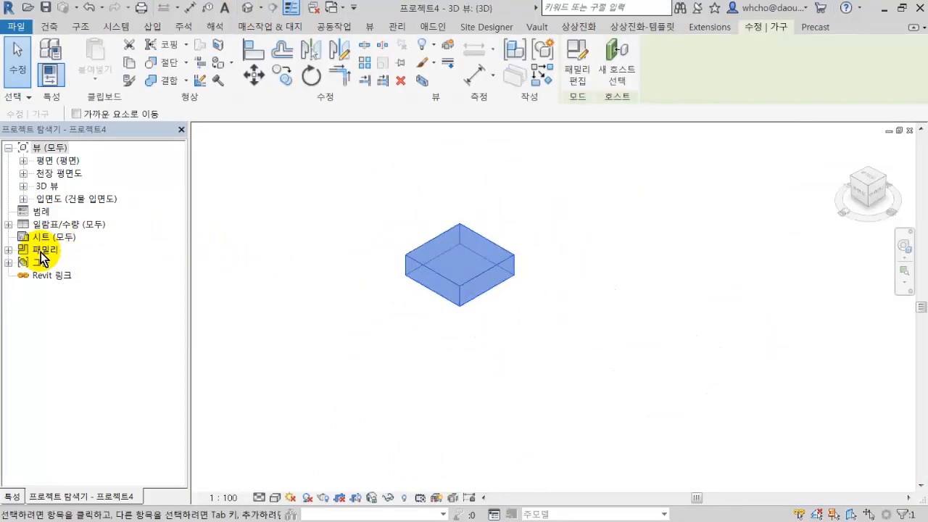
Step: Place a second instance of the 패밀리2 furniture type in the 3D view, behind the first block
{"action": "left_click", "coordinate": [13, 256]}
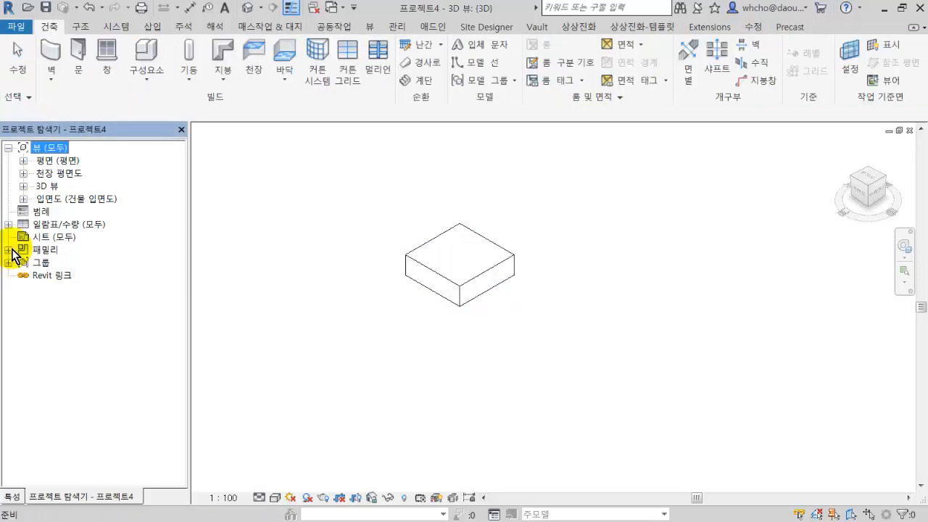
{"action": "left_click", "coordinate": [12, 251]}
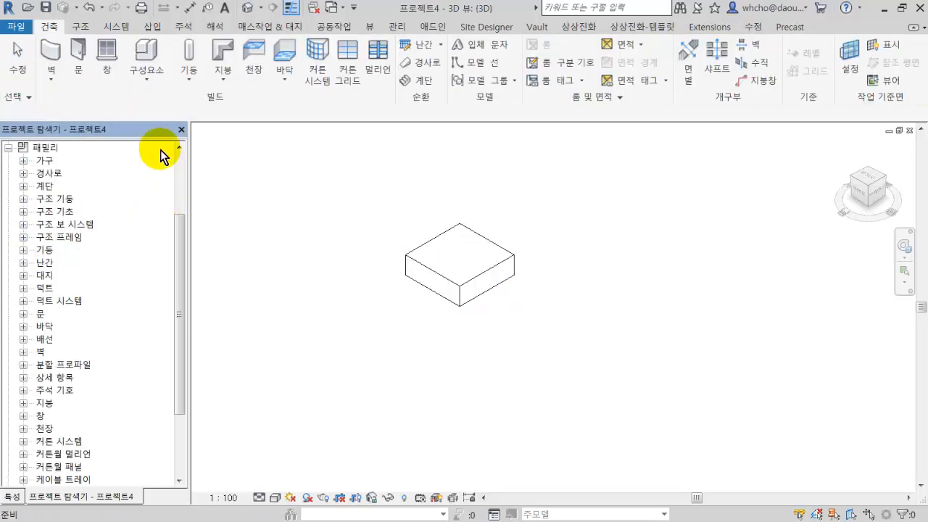
{"action": "double_click", "coordinate": [45, 161]}
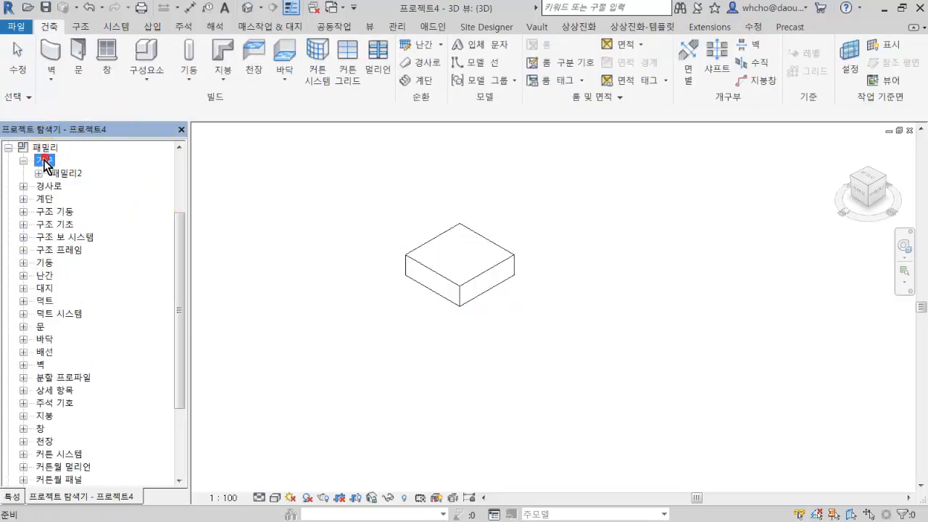
{"action": "double_click", "coordinate": [68, 175]}
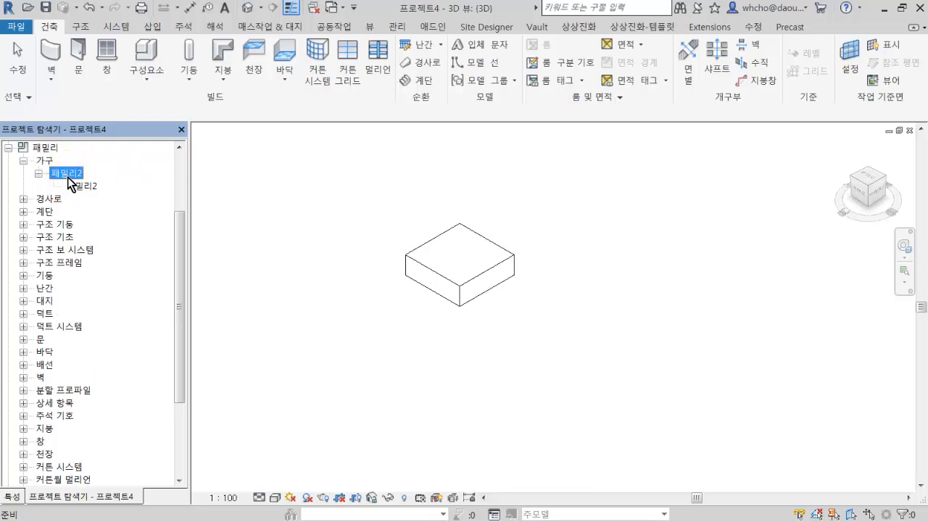
{"action": "left_click_drag", "start_coordinate": [411, 206], "coordinate": [342, 208]}
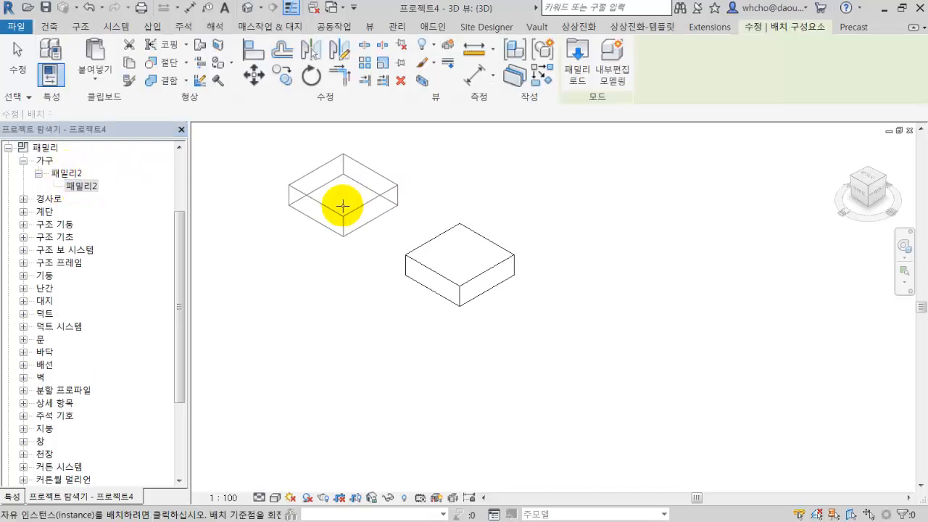
{"action": "left_click", "coordinate": [342, 206]}
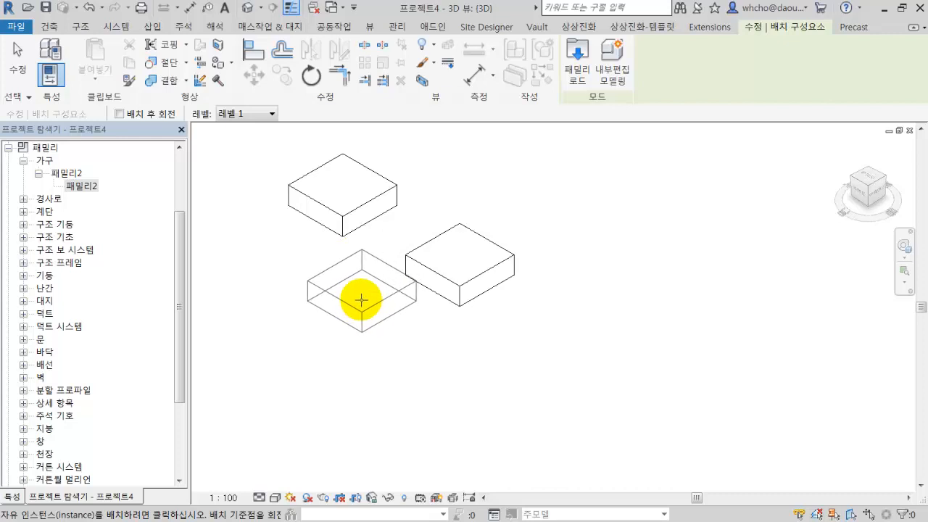
{"action": "key", "text": "Escape"}
{"action": "key", "text": "Escape"}
Step: Set the first block's instance parameters to a = 1500, h = 400 and w = 1000
{"action": "left_click", "coordinate": [425, 285]}
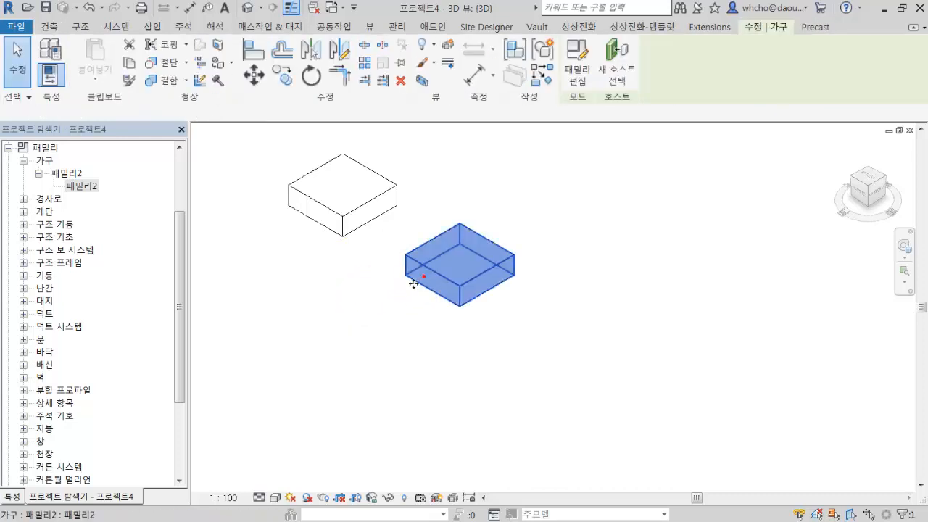
{"action": "left_click", "coordinate": [126, 499]}
{"action": "left_click", "coordinate": [21, 496]}
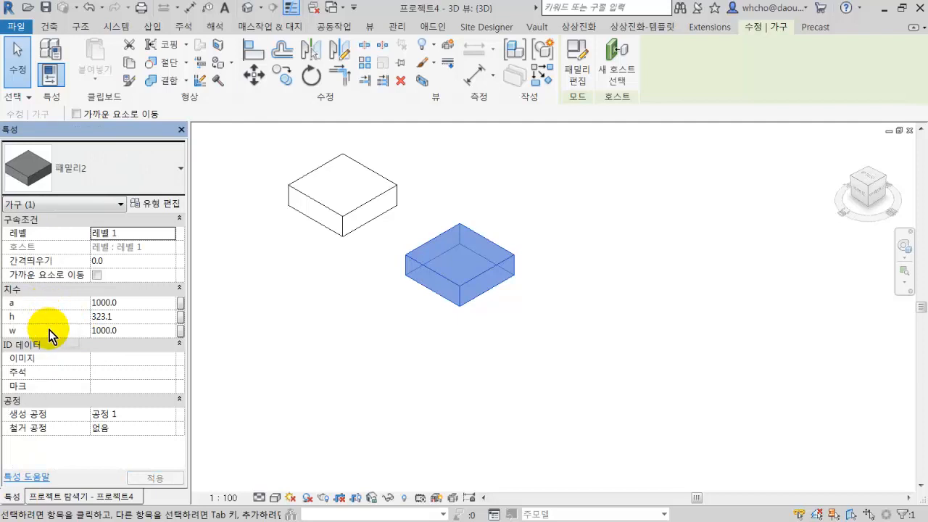
{"action": "left_click", "coordinate": [134, 302]}
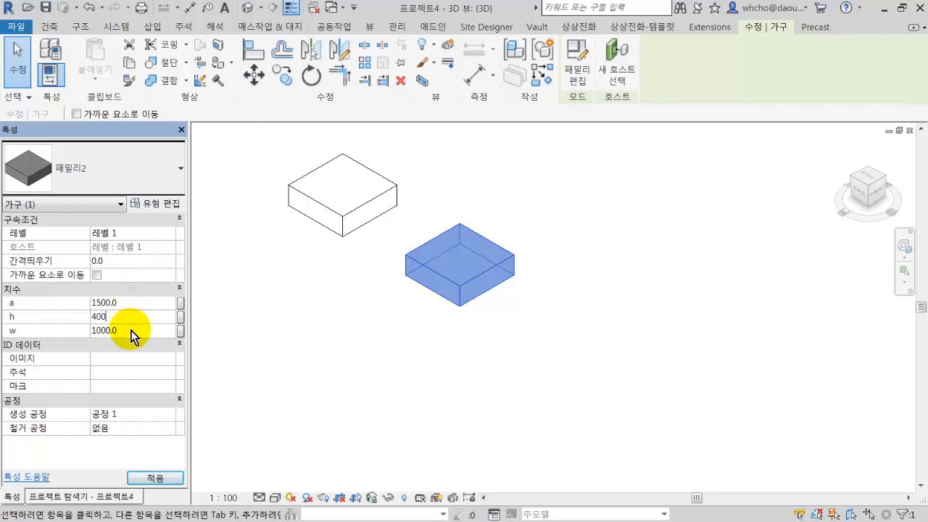
{"action": "left_click", "coordinate": [132, 330]}
{"action": "type", "text": "10"}
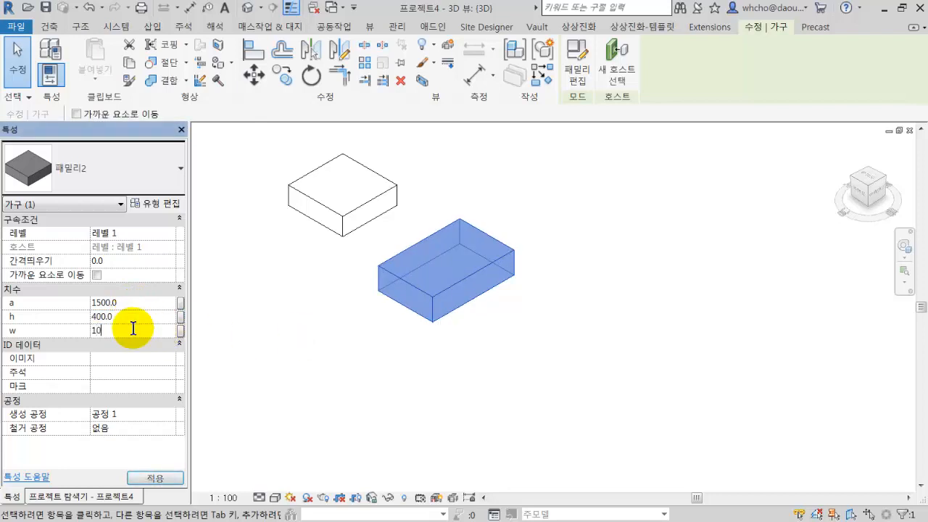
{"action": "type", "text": "00"}
{"action": "left_click", "coordinate": [357, 347]}
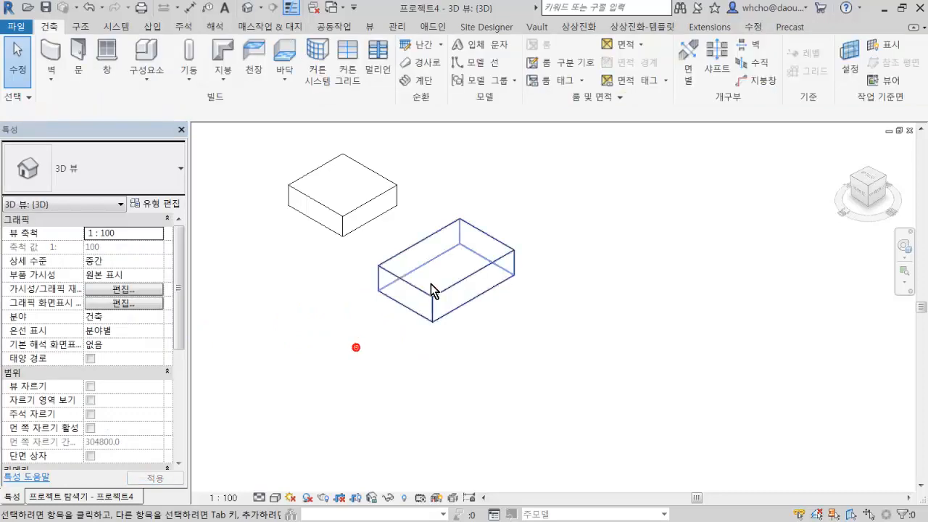
Step: Check the resized block's type properties for dimension parameters, leaving the type unchanged, and clear the selection
{"action": "left_click", "coordinate": [483, 295]}
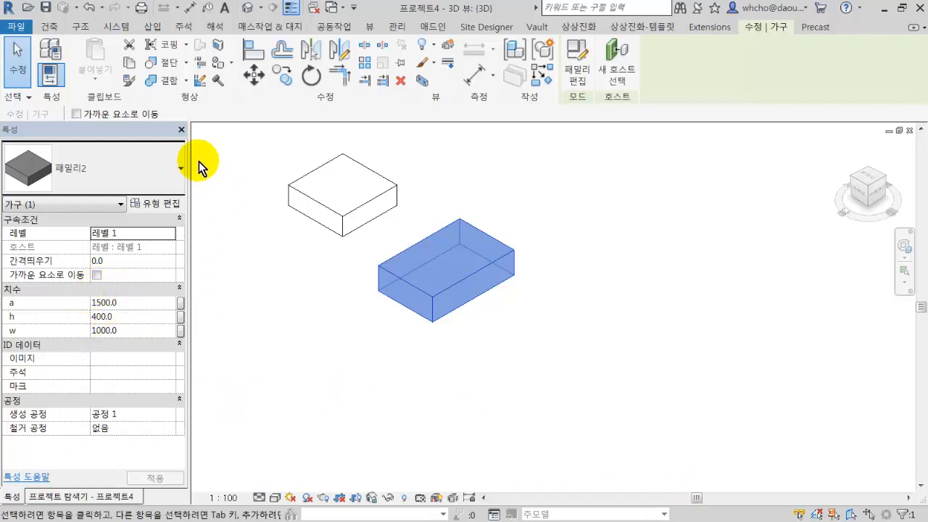
{"action": "left_click", "coordinate": [173, 206]}
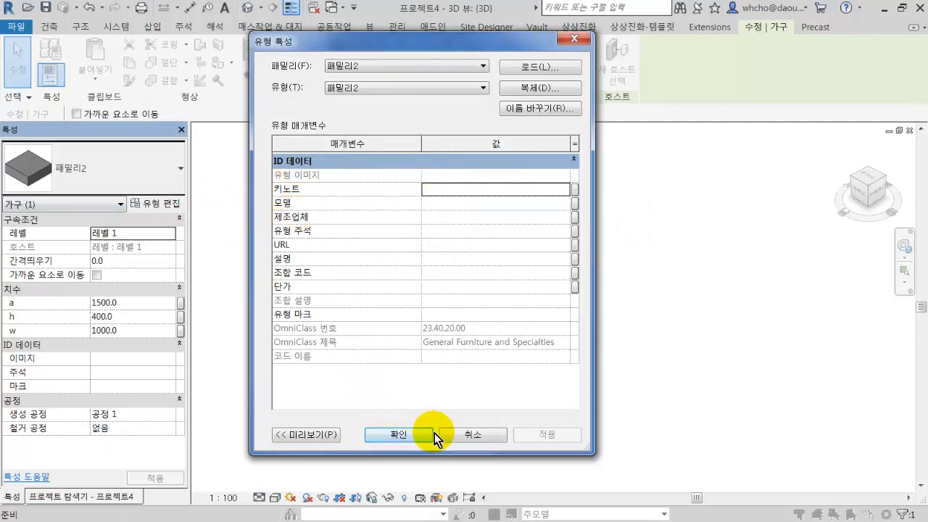
{"action": "left_click", "coordinate": [500, 433]}
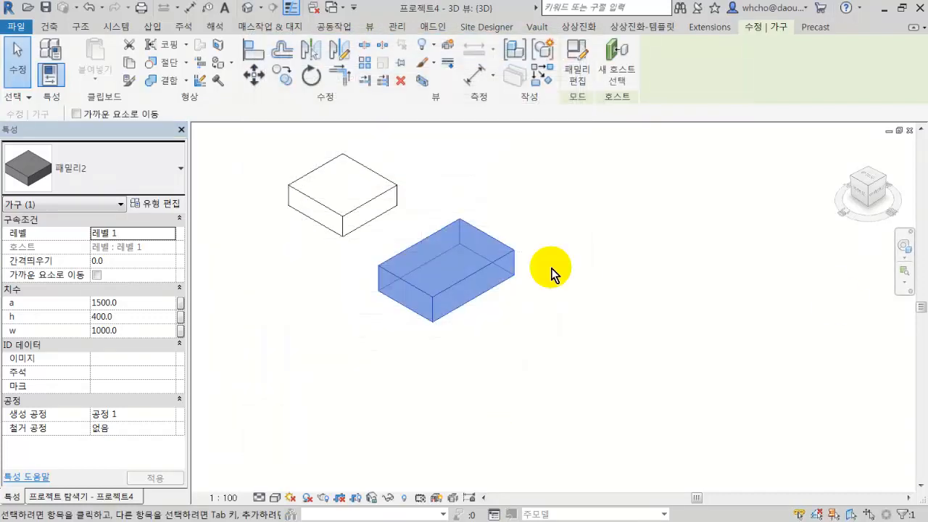
{"action": "left_click", "coordinate": [543, 213]}
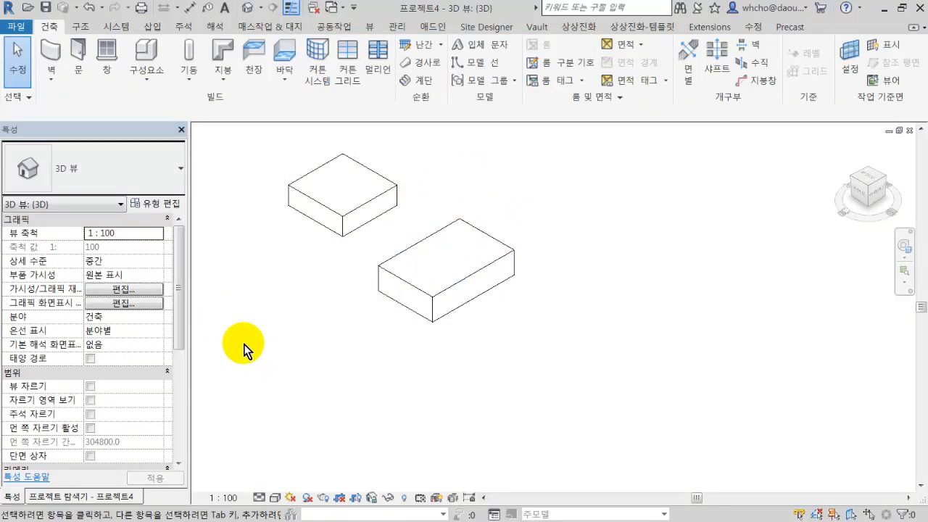
{"action": "left_click", "coordinate": [322, 327]}
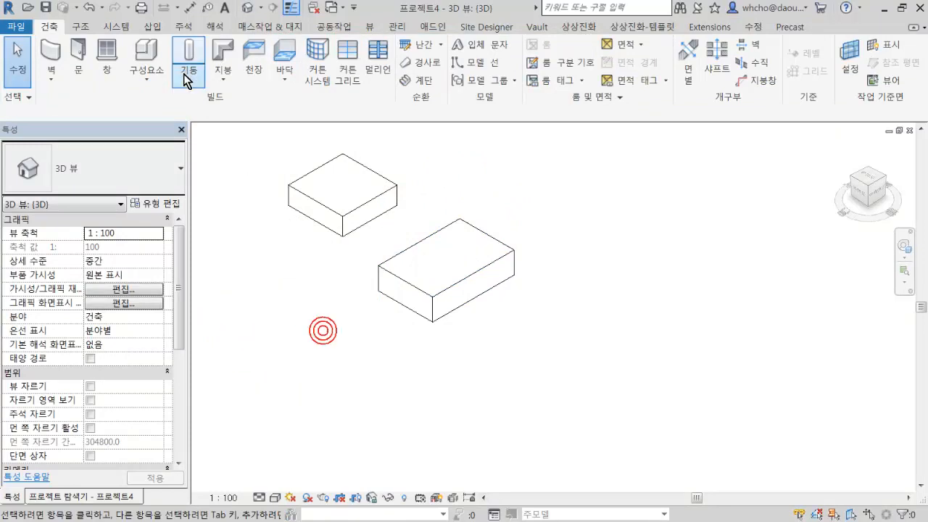
Step: Close the project's 3D view and return to the family's 3D view, maximized
{"action": "left_click", "coordinate": [910, 130]}
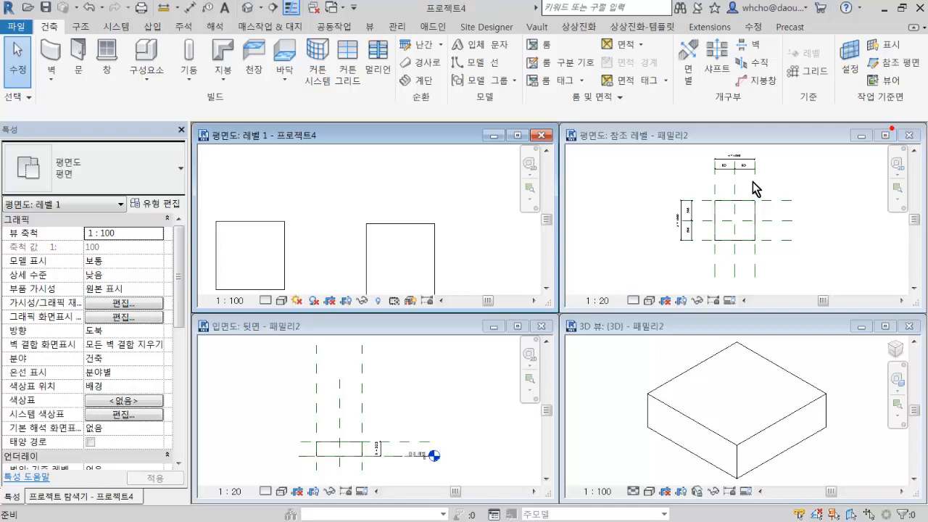
{"action": "double_click", "coordinate": [687, 322]}
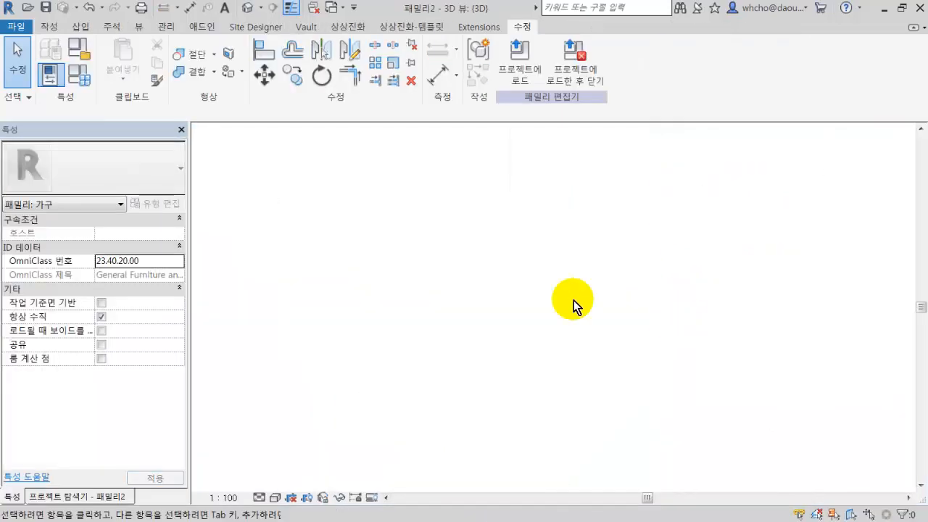
{"action": "middle_click_drag", "start_coordinate": [460, 271], "coordinate": [541, 361]}
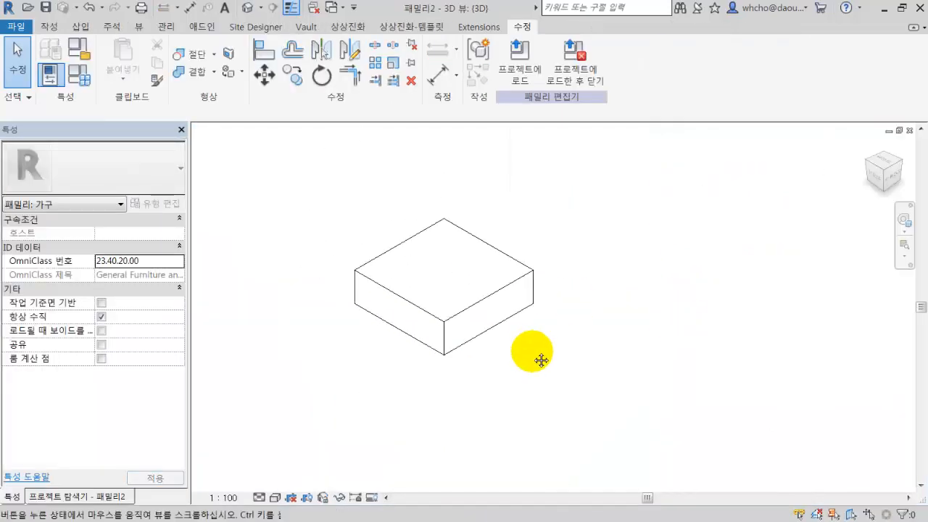
Step: Delete the existing block and sketch a single straight line as the path of a new sweep
{"action": "left_click_drag", "start_coordinate": [609, 356], "coordinate": [347, 168]}
{"action": "key", "text": "Delete"}
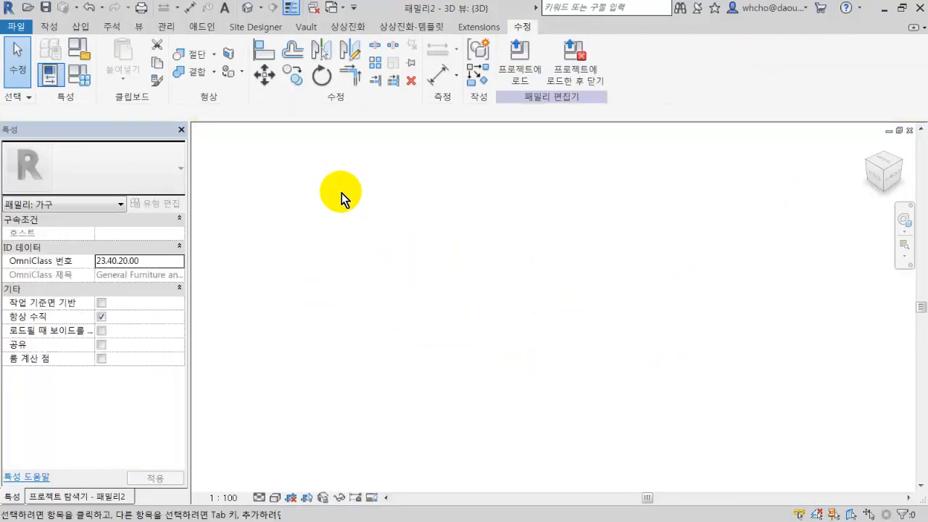
{"action": "left_click", "coordinate": [59, 25]}
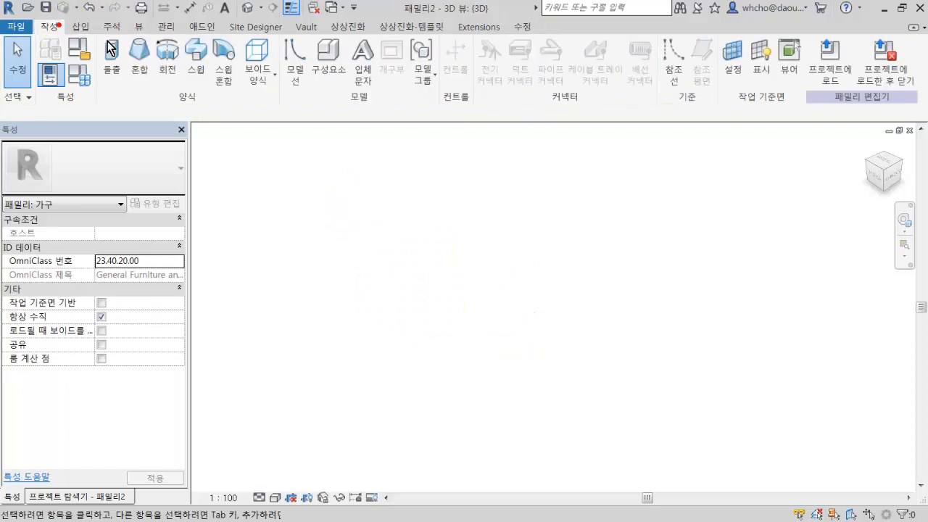
{"action": "left_click", "coordinate": [197, 52]}
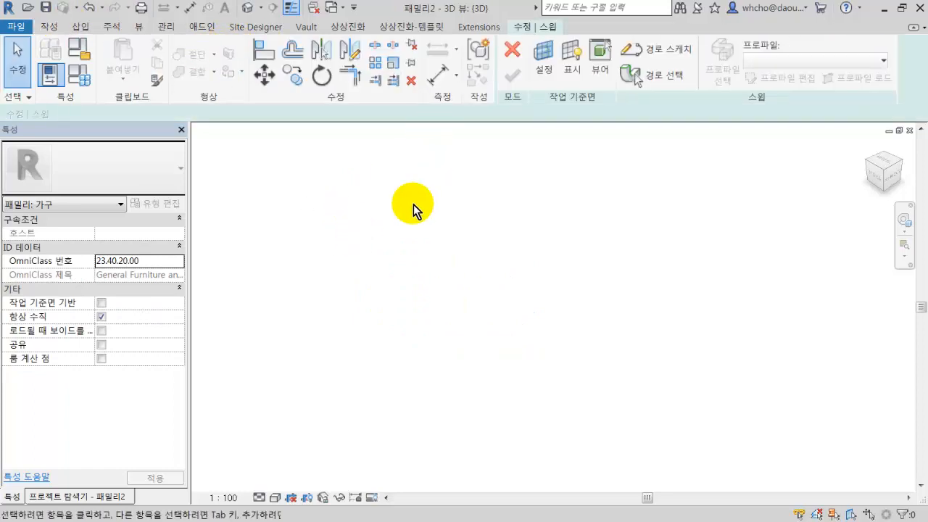
{"action": "left_click", "coordinate": [652, 50]}
{"action": "left_click", "coordinate": [383, 328]}
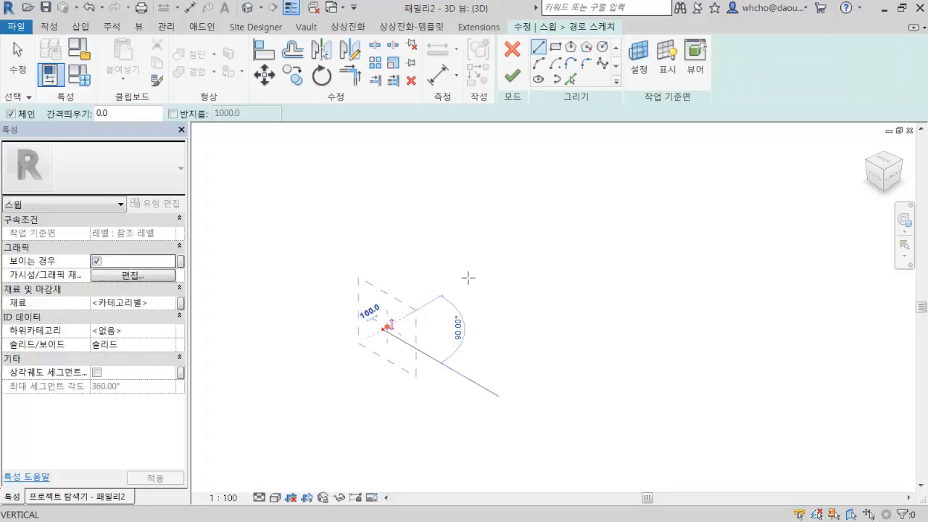
{"action": "left_click", "coordinate": [592, 242]}
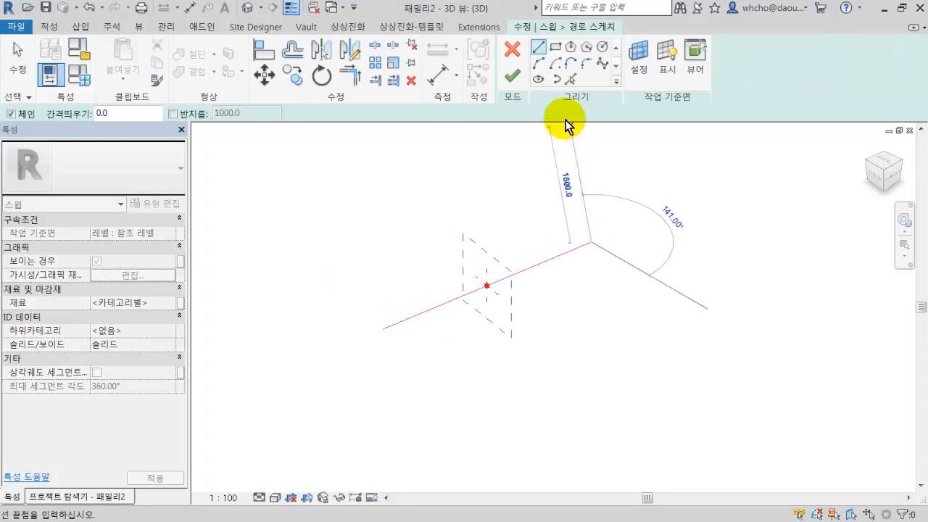
{"action": "left_click", "coordinate": [512, 75]}
Step: Sketch a closed, bent L-shaped profile around the path's midpoint and finish the sweep
{"action": "scroll", "coordinate": [487, 285], "scroll_direction": "up", "scroll_amount": 5}
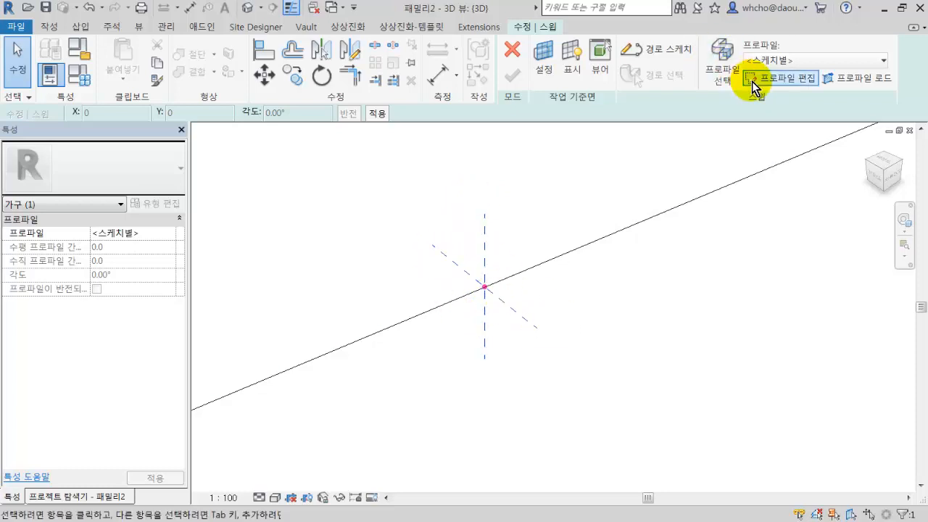
{"action": "left_click", "coordinate": [784, 78]}
{"action": "scroll", "coordinate": [543, 187], "scroll_direction": "down", "scroll_amount": 3}
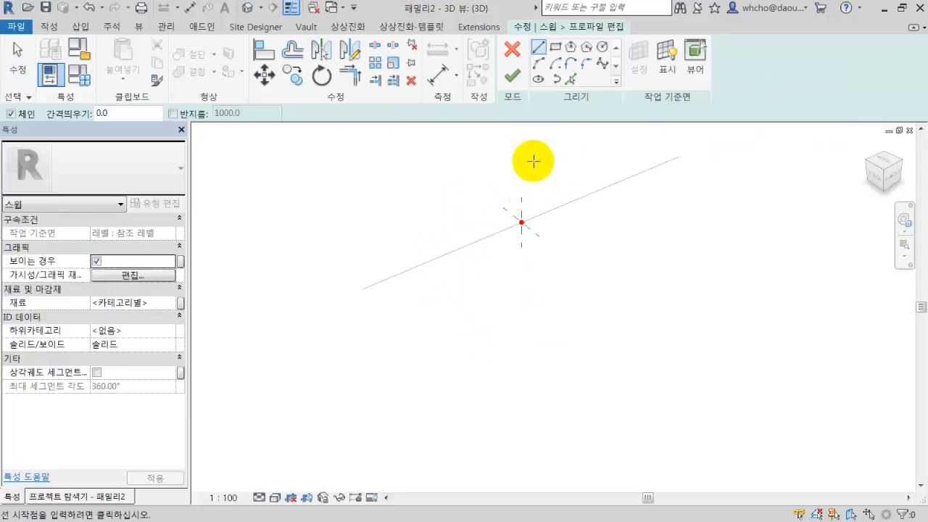
{"action": "left_click", "coordinate": [513, 173]}
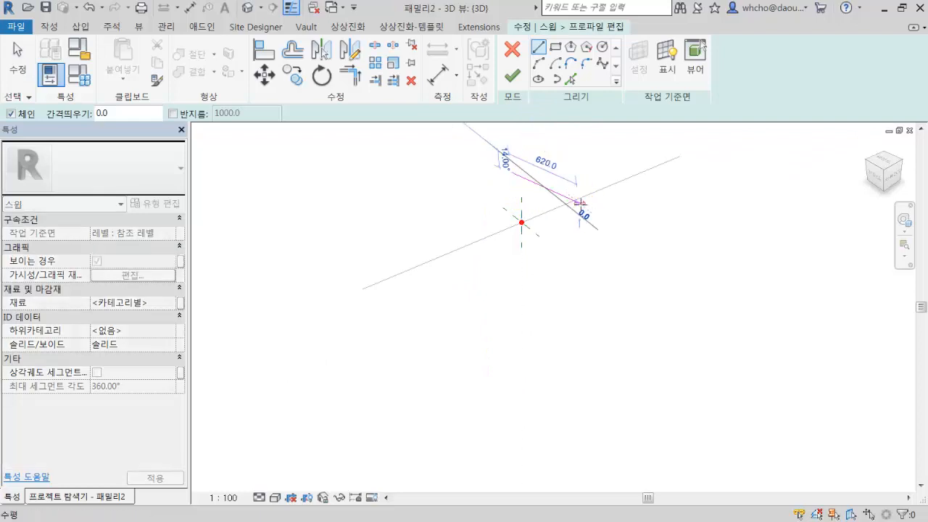
{"action": "left_click", "coordinate": [507, 195]}
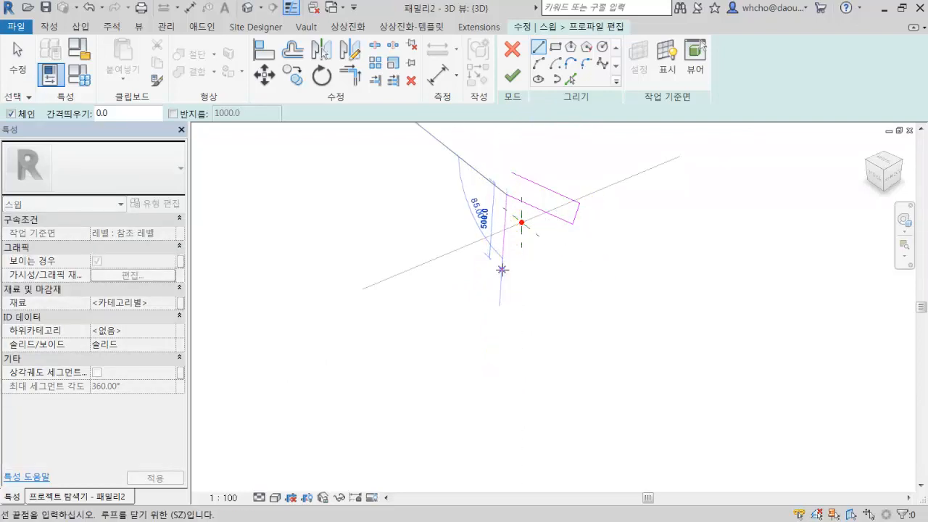
{"action": "left_click", "coordinate": [482, 169]}
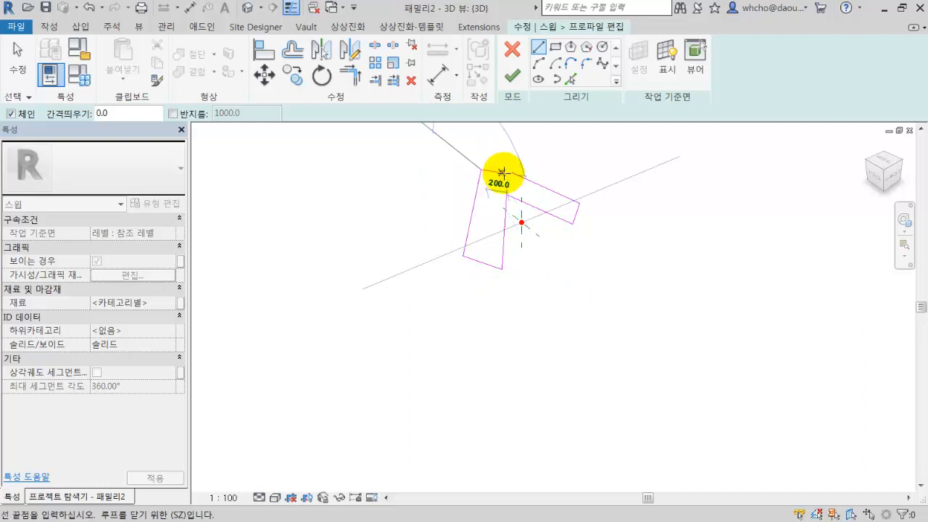
{"action": "left_click", "coordinate": [511, 173]}
{"action": "left_click", "coordinate": [507, 76]}
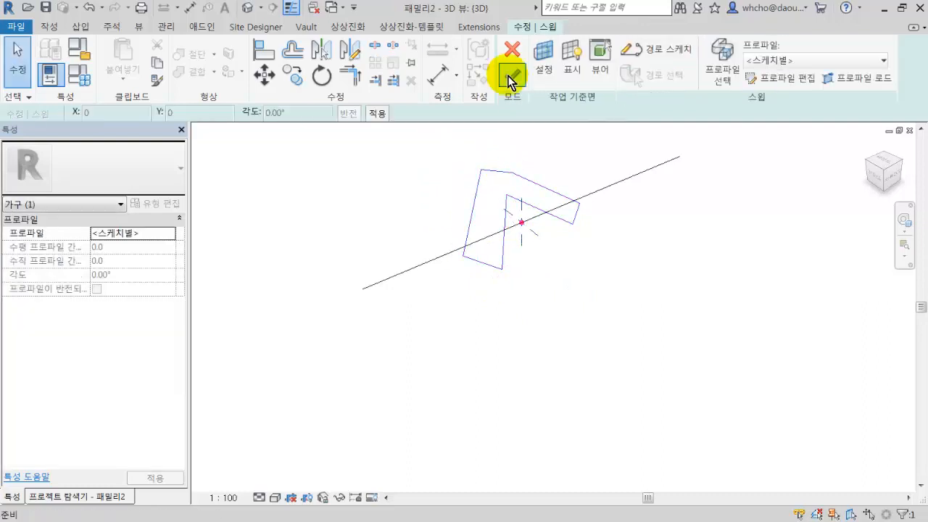
{"action": "left_click", "coordinate": [512, 75]}
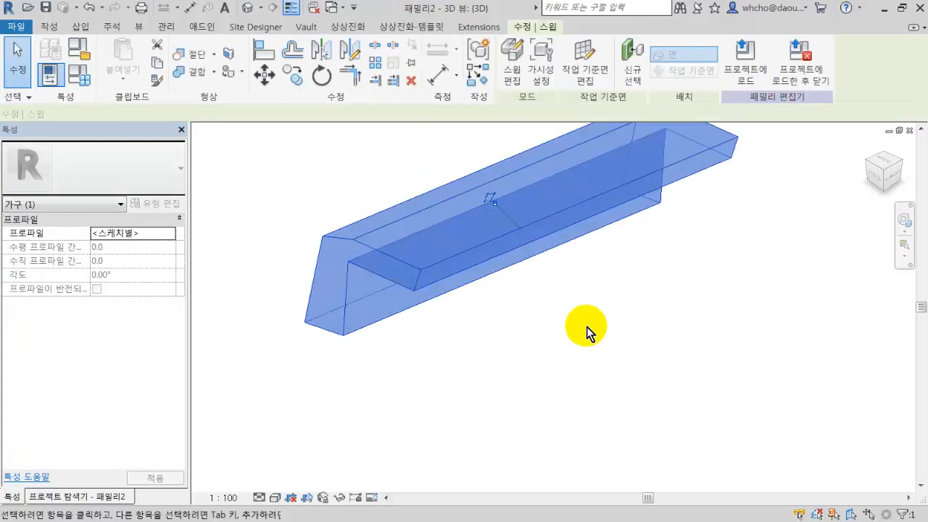
{"action": "middle_click_drag", "start_coordinate": [570, 339], "coordinate": [665, 245], "text": "shift"}
{"action": "scroll", "coordinate": [638, 247], "scroll_direction": "up", "scroll_amount": 2}
{"action": "left_click", "coordinate": [621, 251]}
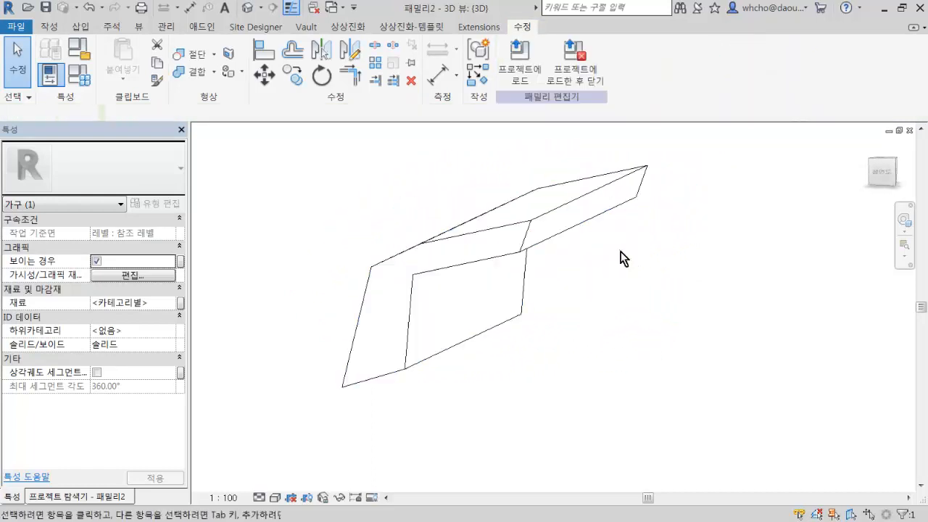
Step: Edit the sweep's profile by moving its long upper edge outward to thicken the arm, and finish the sweep
{"action": "double_click", "coordinate": [560, 226]}
{"action": "left_click", "coordinate": [518, 233]}
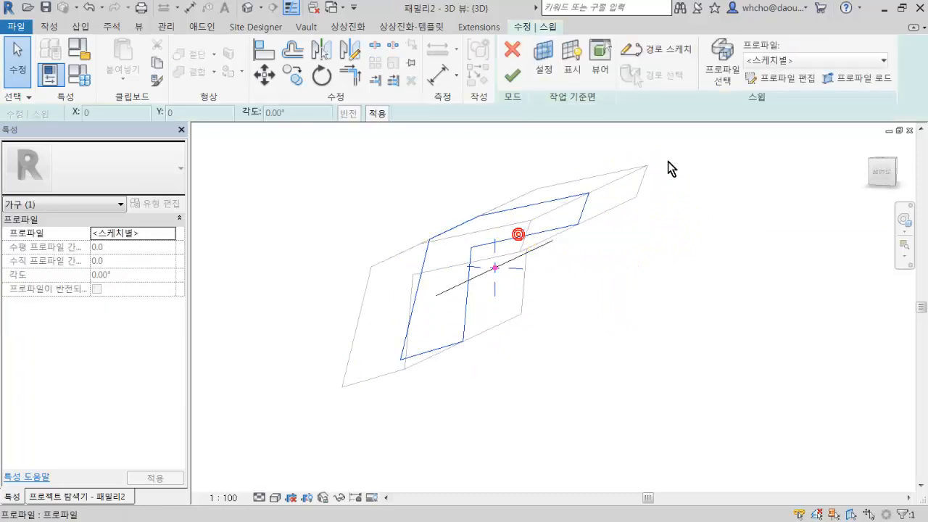
{"action": "left_click", "coordinate": [805, 81]}
{"action": "left_click", "coordinate": [510, 212]}
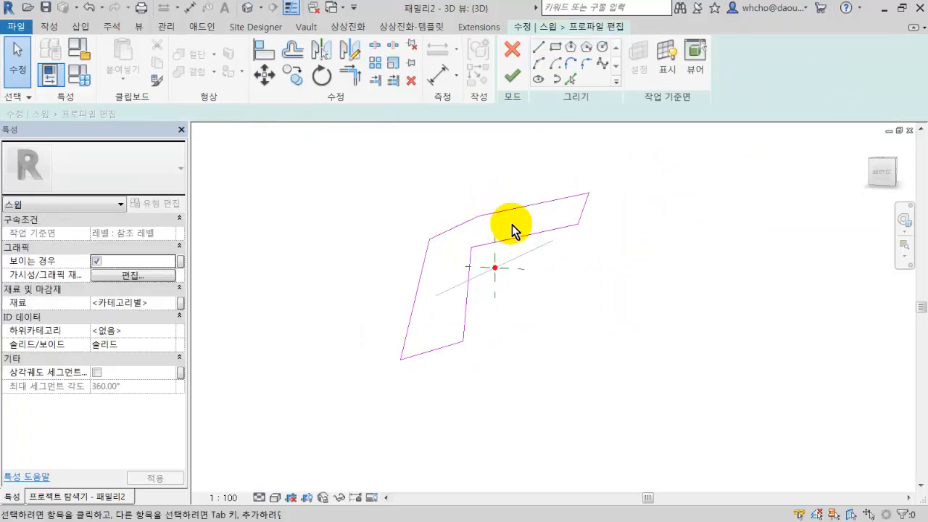
{"action": "left_click_drag", "start_coordinate": [518, 211], "coordinate": [517, 181]}
{"action": "left_click", "coordinate": [641, 177]}
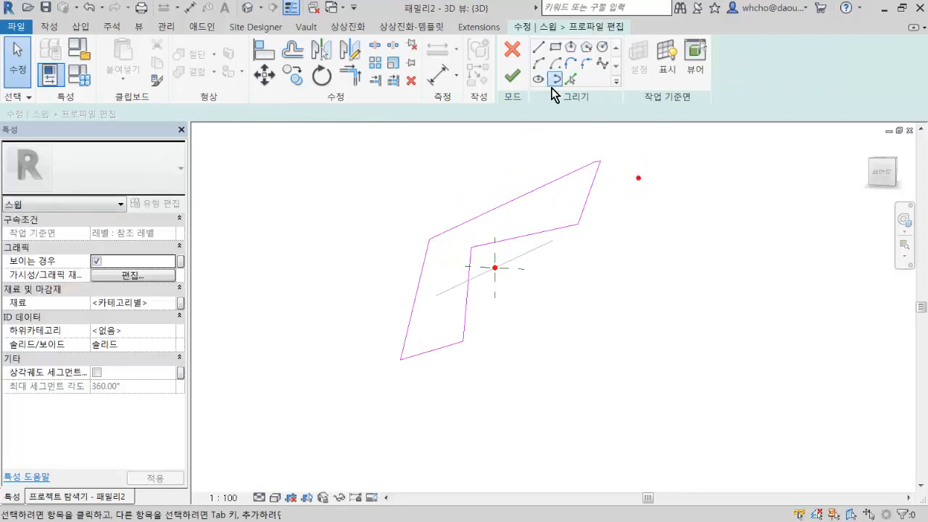
{"action": "left_click", "coordinate": [513, 76]}
{"action": "left_click", "coordinate": [594, 168]}
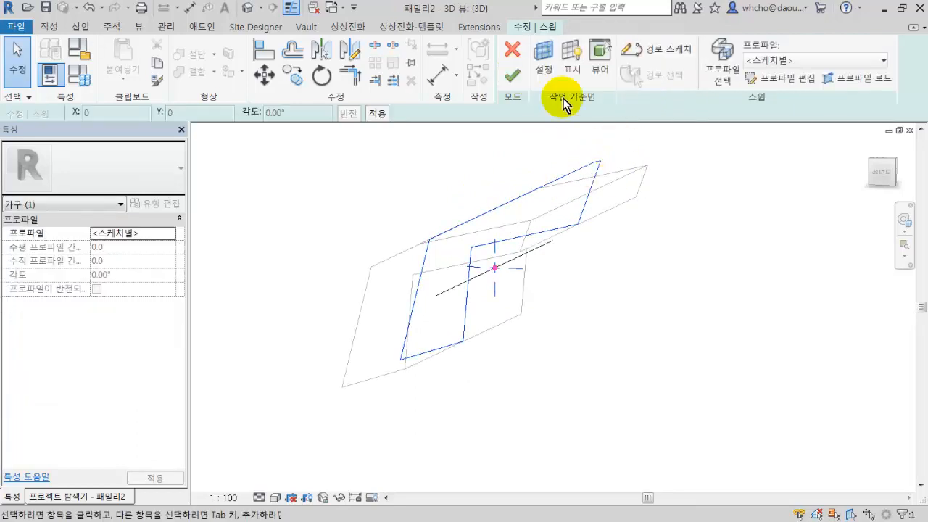
{"action": "left_click", "coordinate": [513, 75]}
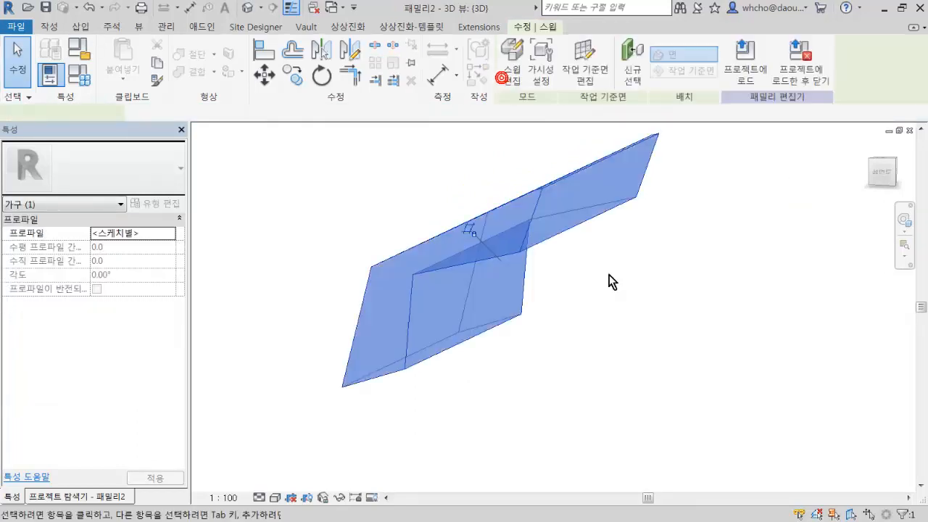
{"action": "left_click", "coordinate": [559, 222]}
{"action": "left_click", "coordinate": [656, 344]}
Step: Start a swept blend and sketch a straight path about 2940 mm long beside the sweep
{"action": "middle_click_drag", "start_coordinate": [644, 340], "coordinate": [538, 334]}
{"action": "scroll", "coordinate": [538, 334], "scroll_direction": "down", "scroll_amount": 1}
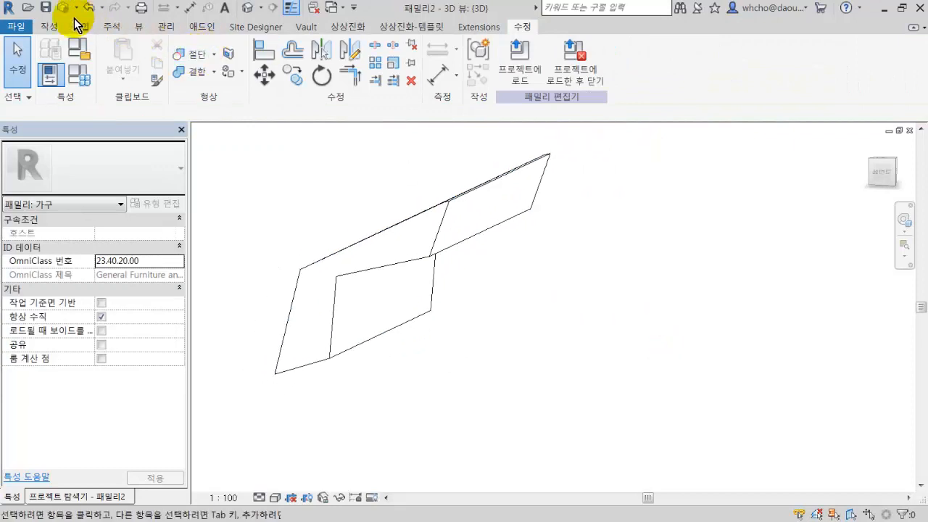
{"action": "left_click", "coordinate": [57, 26]}
{"action": "left_click", "coordinate": [222, 47]}
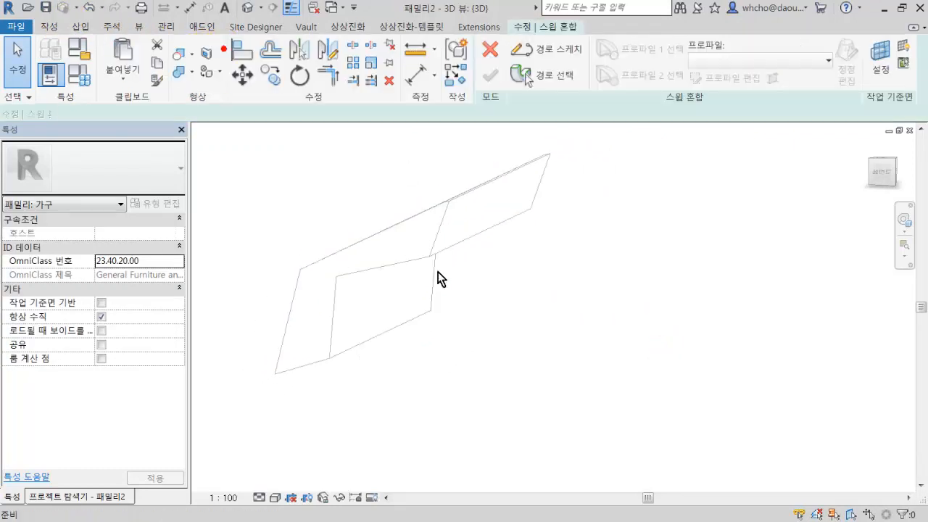
{"action": "left_click", "coordinate": [545, 51]}
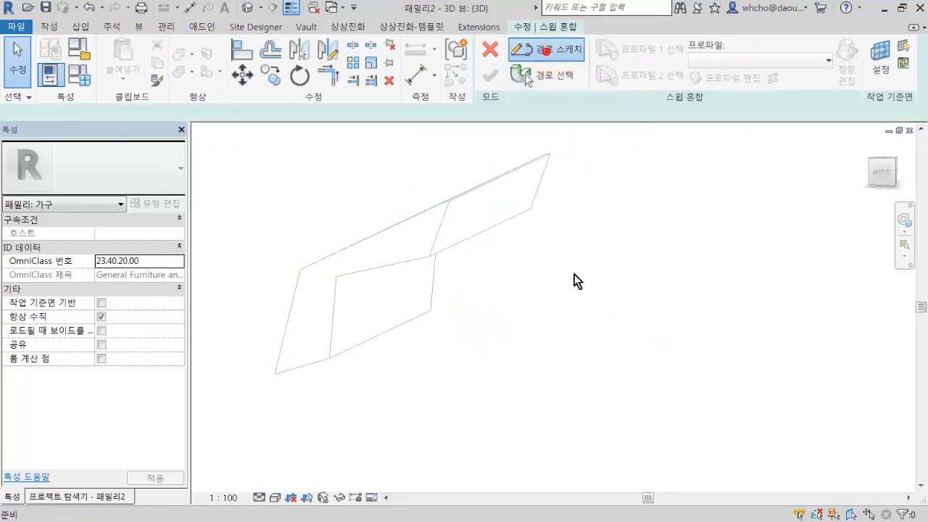
{"action": "left_click", "coordinate": [514, 357]}
{"action": "left_click", "coordinate": [673, 288]}
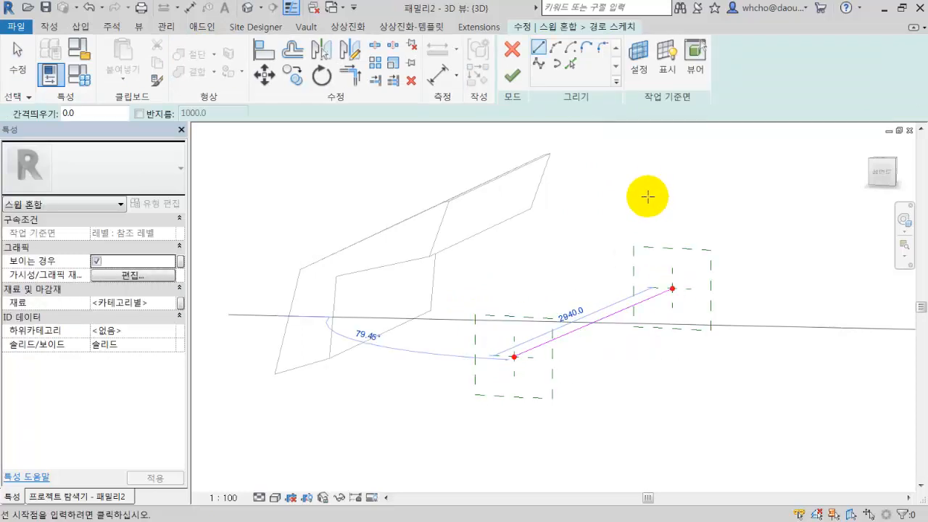
{"action": "left_click", "coordinate": [512, 74]}
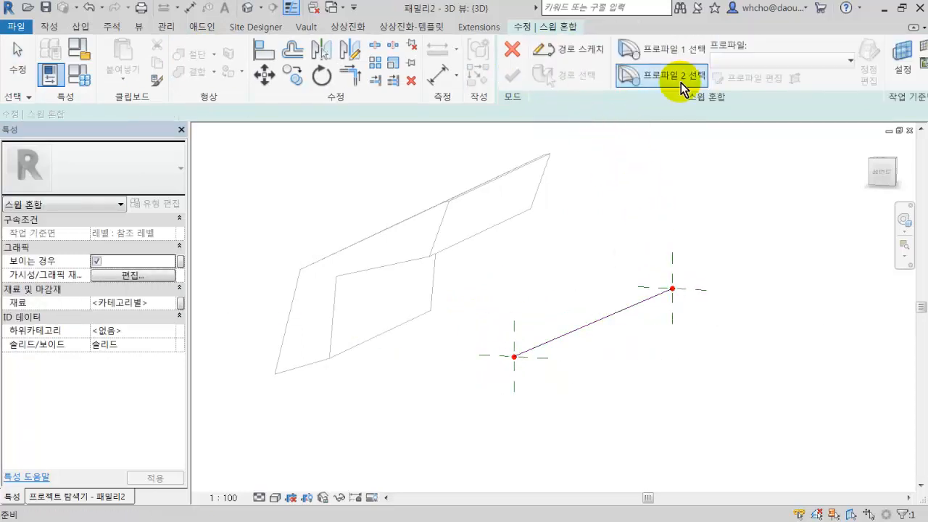
Step: Sketch the swept blend's first profile as an upright rectangle about 220 by 620 mm at the path's start
{"action": "left_click", "coordinate": [681, 81]}
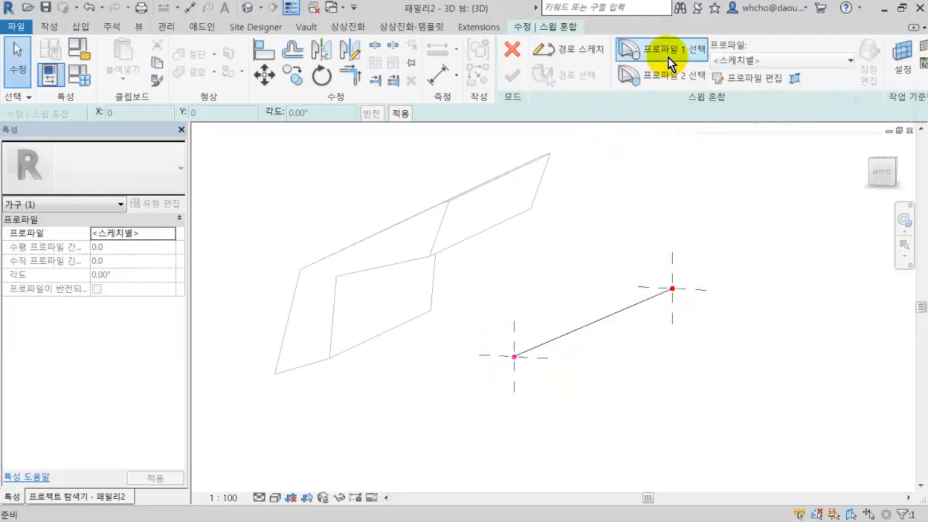
{"action": "left_click", "coordinate": [749, 78]}
{"action": "left_click", "coordinate": [557, 48]}
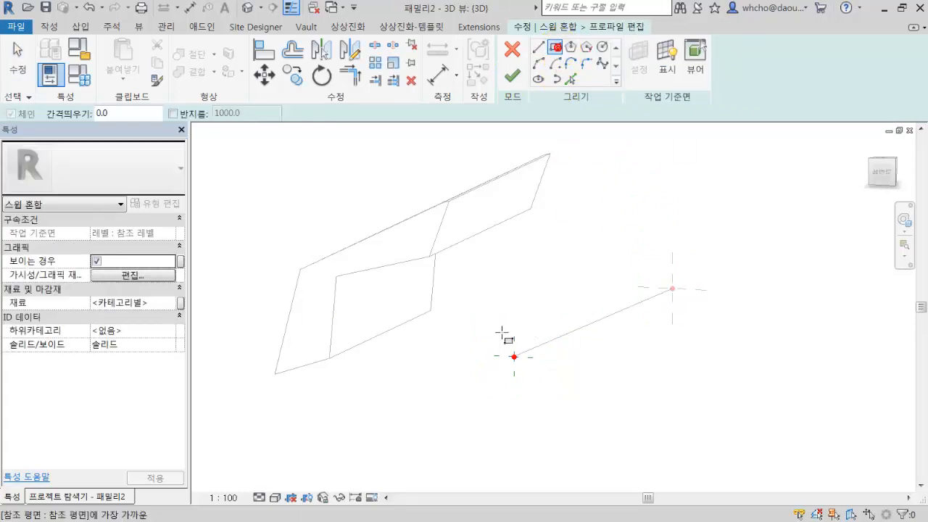
{"action": "left_click", "coordinate": [494, 322]}
{"action": "left_click", "coordinate": [529, 427]}
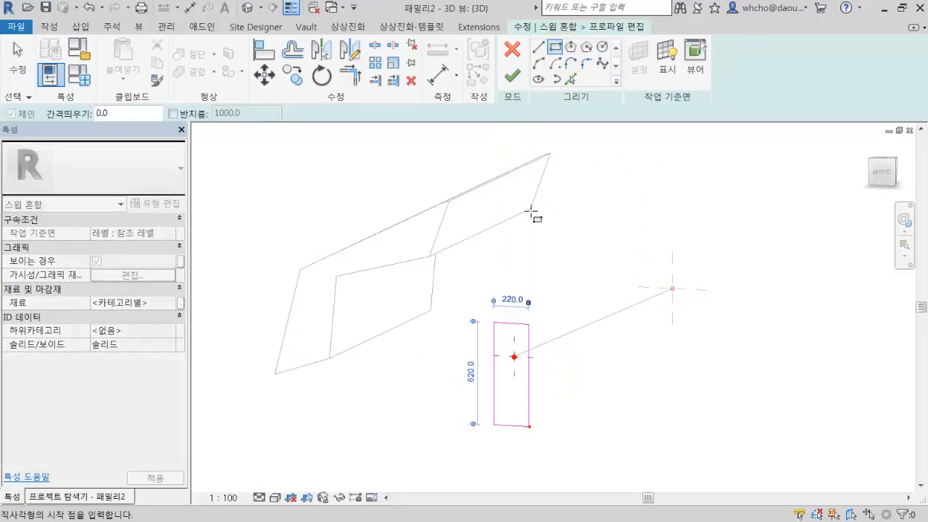
{"action": "left_click", "coordinate": [512, 77]}
Step: Sketch the second profile as a flat rectangle about 800 by 160 mm at the path's end and finish the swept blend
{"action": "left_click", "coordinate": [734, 80]}
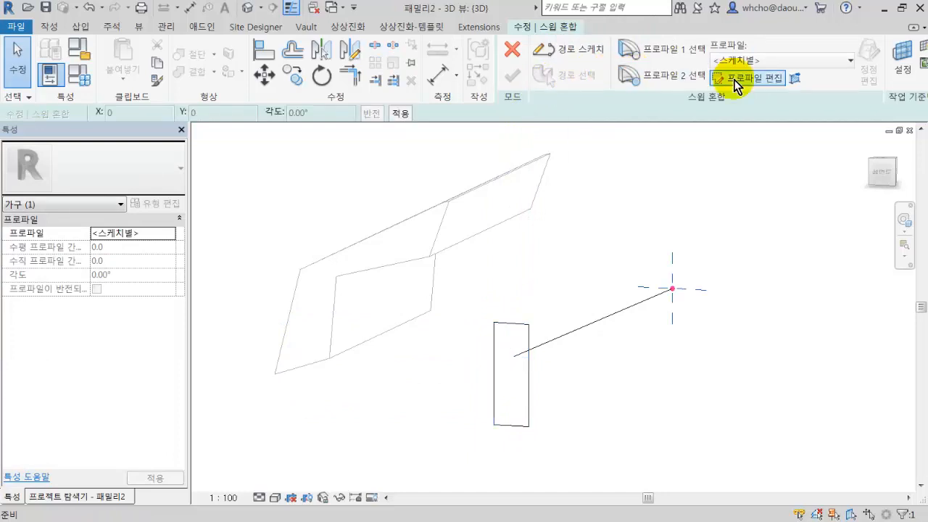
{"action": "left_click", "coordinate": [540, 51]}
{"action": "left_click", "coordinate": [554, 48]}
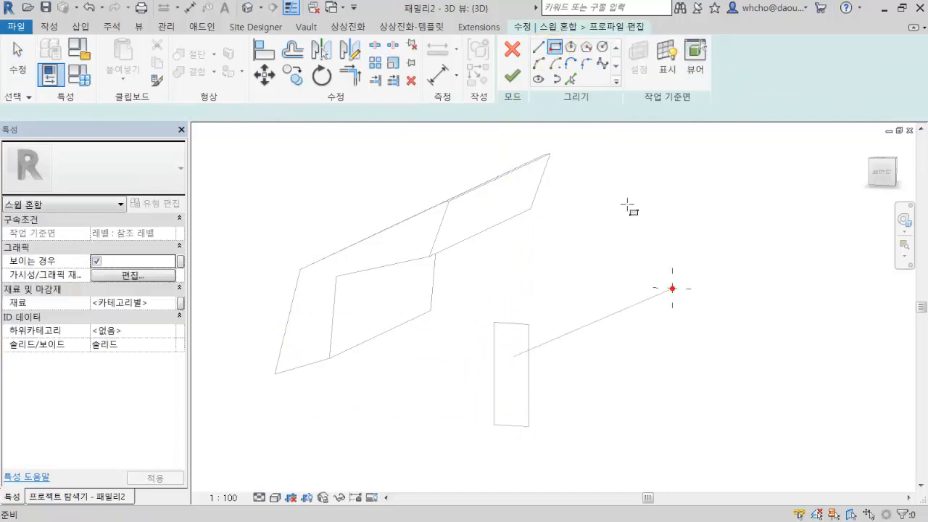
{"action": "left_click", "coordinate": [614, 272]}
{"action": "left_click", "coordinate": [739, 302]}
{"action": "left_click", "coordinate": [513, 75]}
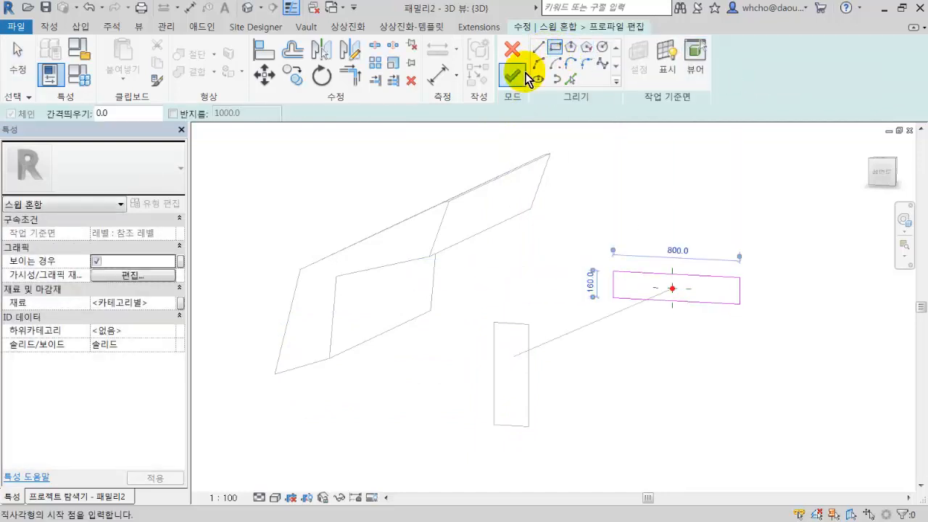
{"action": "left_click", "coordinate": [515, 75]}
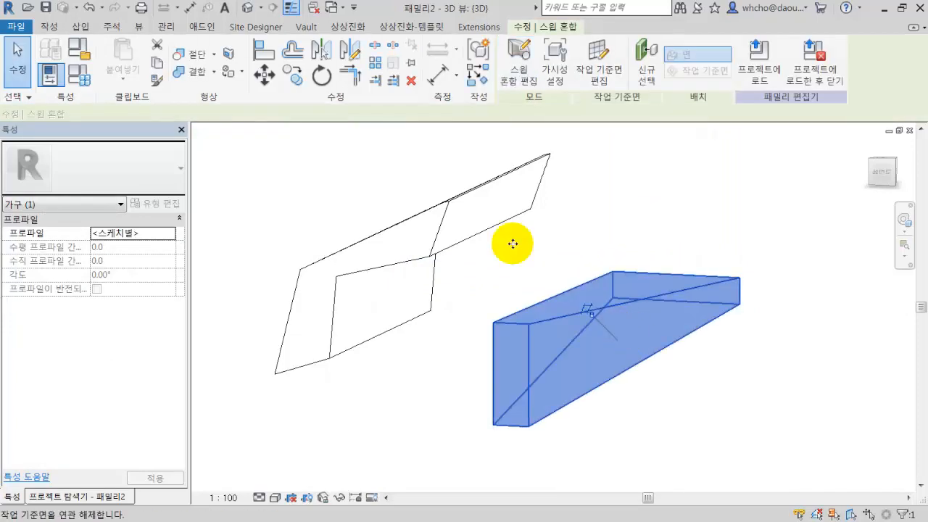
{"action": "left_click", "coordinate": [718, 345]}
Step: Load the family into the project, overwriting the existing version of 패밀리2 and its parameter values
{"action": "middle_click_drag", "start_coordinate": [719, 346], "coordinate": [644, 360], "text": "shift"}
{"action": "scroll", "coordinate": [643, 360], "scroll_direction": "down", "scroll_amount": 2}
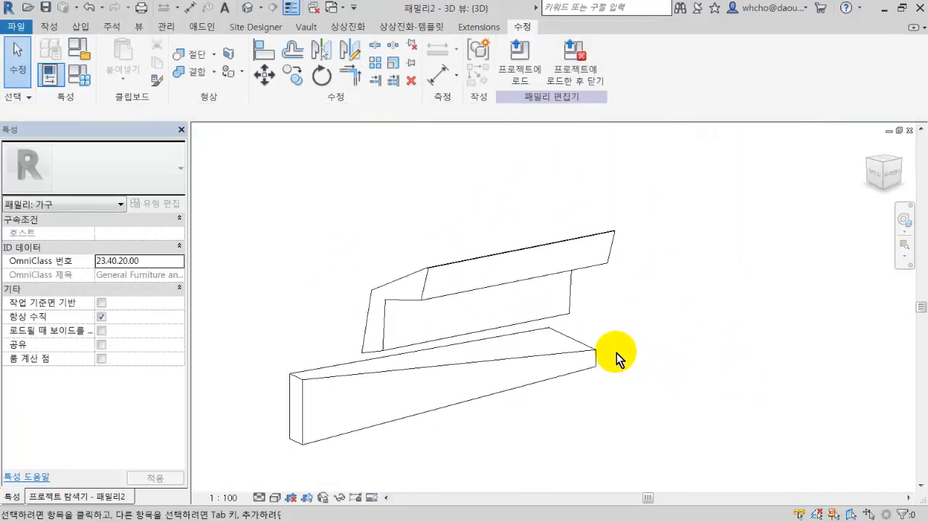
{"action": "left_click", "coordinate": [594, 356]}
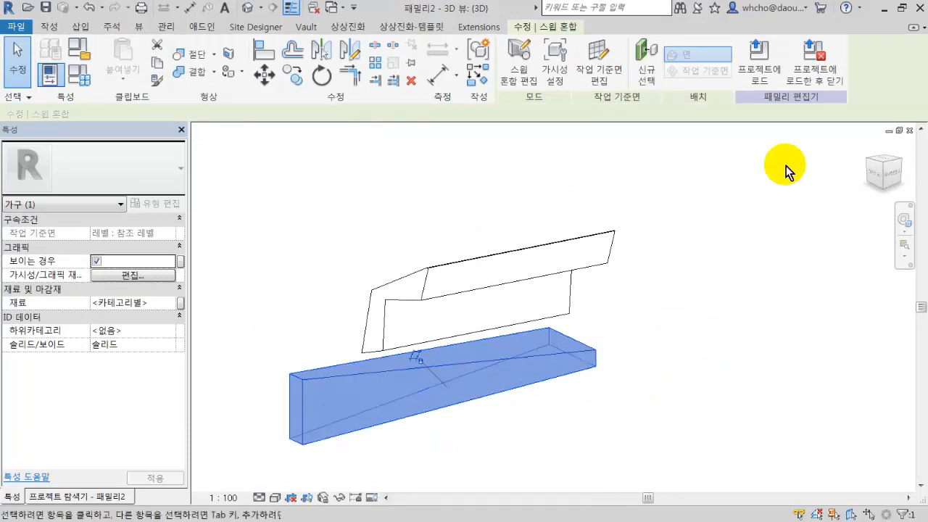
{"action": "left_click", "coordinate": [772, 73]}
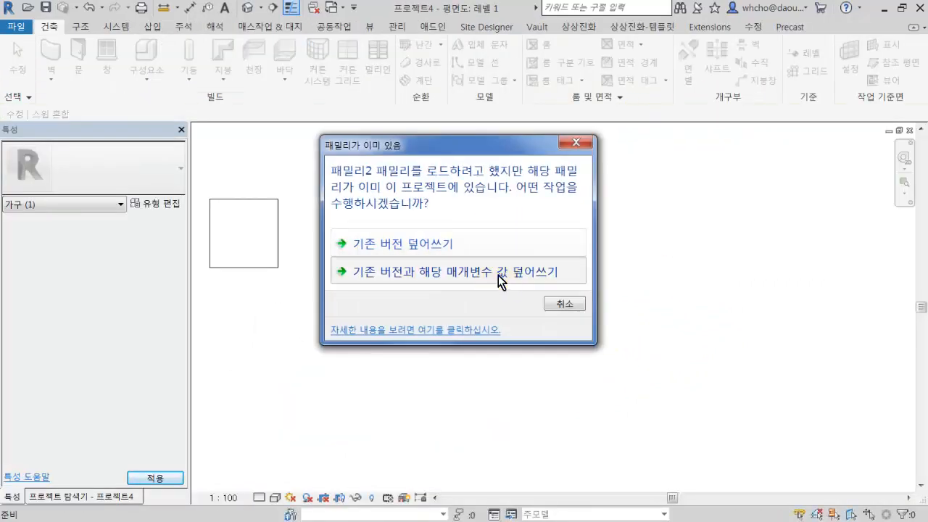
{"action": "left_click", "coordinate": [499, 276]}
{"action": "scroll", "coordinate": [507, 290], "scroll_direction": "down", "scroll_amount": 2}
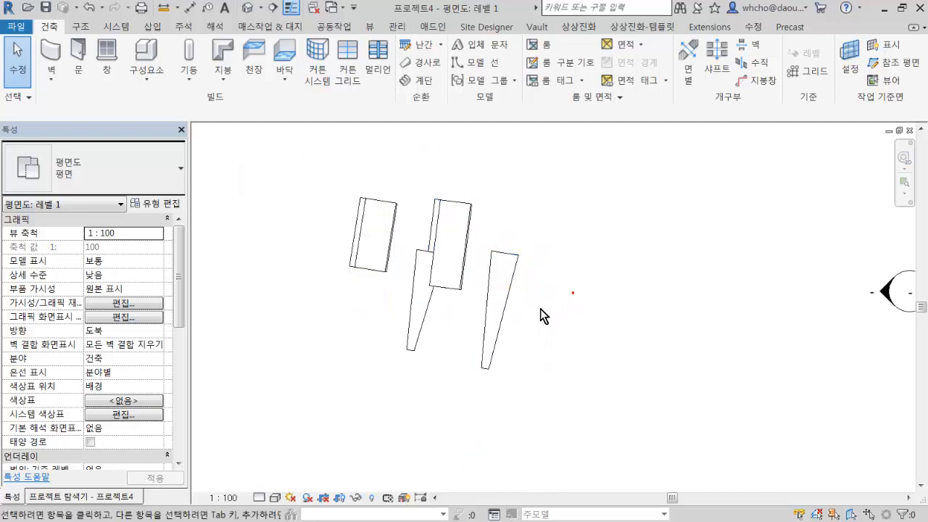
{"action": "middle_click_drag", "start_coordinate": [541, 309], "coordinate": [443, 297]}
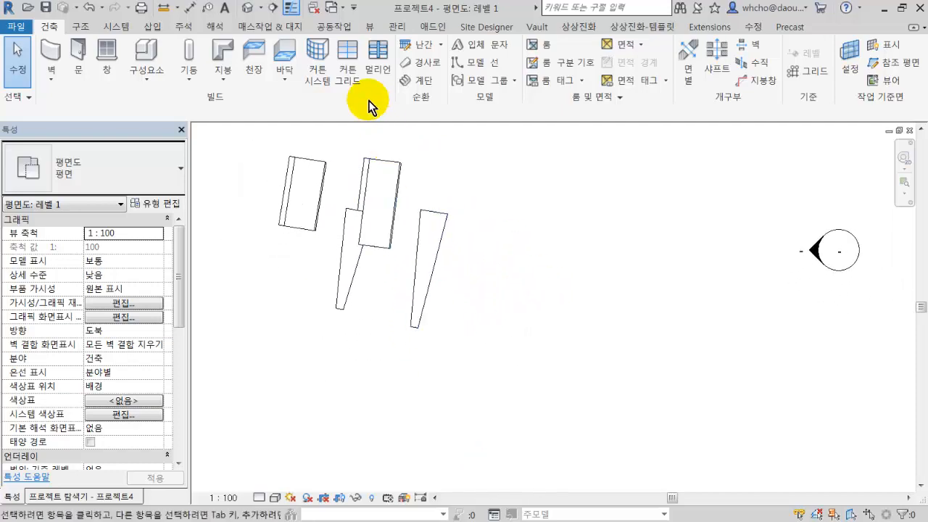
Step: Open the project's 3D view and move the rear 패밀리2 instance away from the neighbouring one
{"action": "left_click", "coordinate": [247, 9]}
{"action": "left_click", "coordinate": [383, 203]}
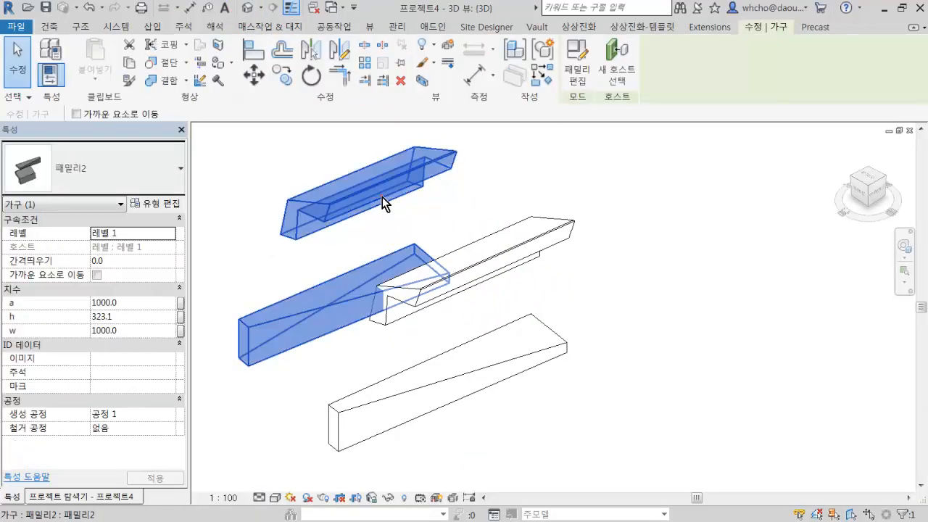
{"action": "left_click_drag", "start_coordinate": [380, 186], "coordinate": [300, 178]}
{"action": "middle_click_drag", "start_coordinate": [364, 201], "coordinate": [567, 205]}
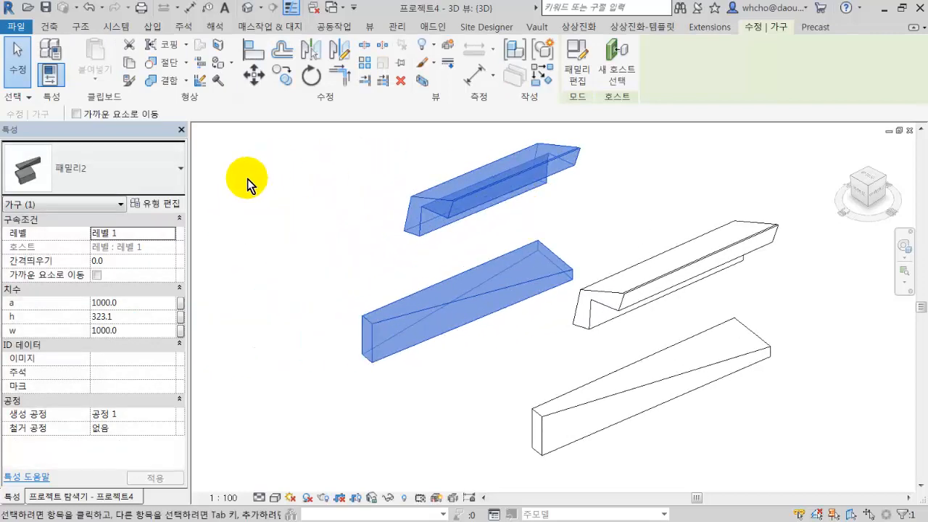
Step: Review the type properties of the selected 패밀리2 instance without changing anything
{"action": "left_click", "coordinate": [169, 208]}
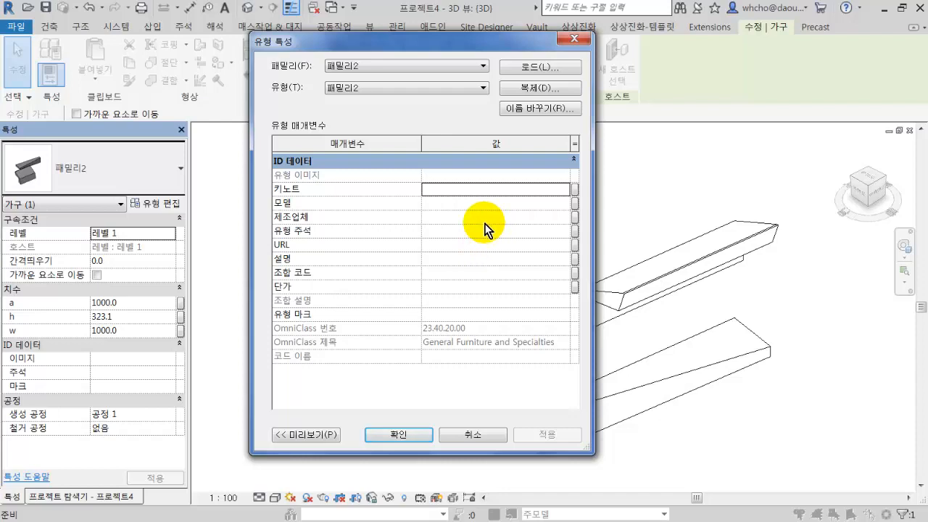
{"action": "key", "text": "Escape"}
{"action": "left_click", "coordinate": [503, 223]}
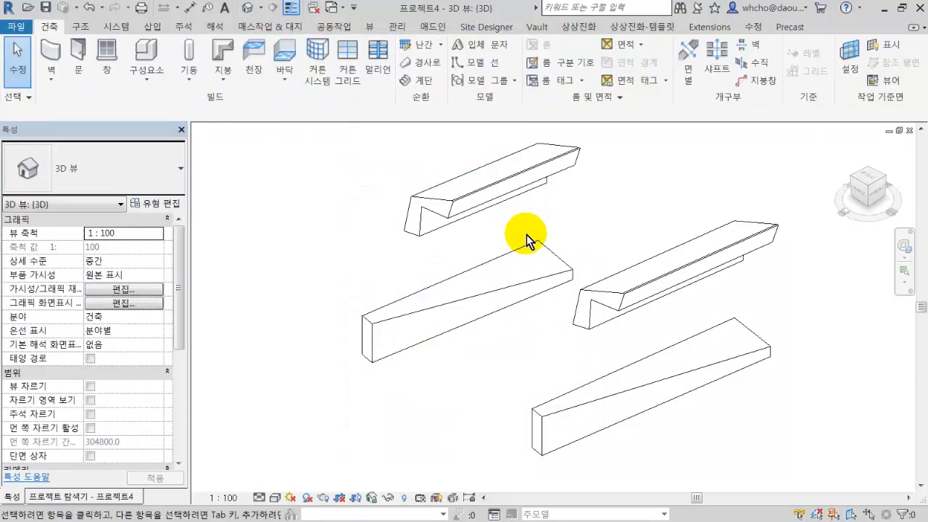
Step: Start an in-place model in the furniture category (가구) with the name 가구 1
{"action": "left_click", "coordinate": [542, 230]}
{"action": "scroll", "coordinate": [542, 230], "scroll_direction": "up", "scroll_amount": 2}
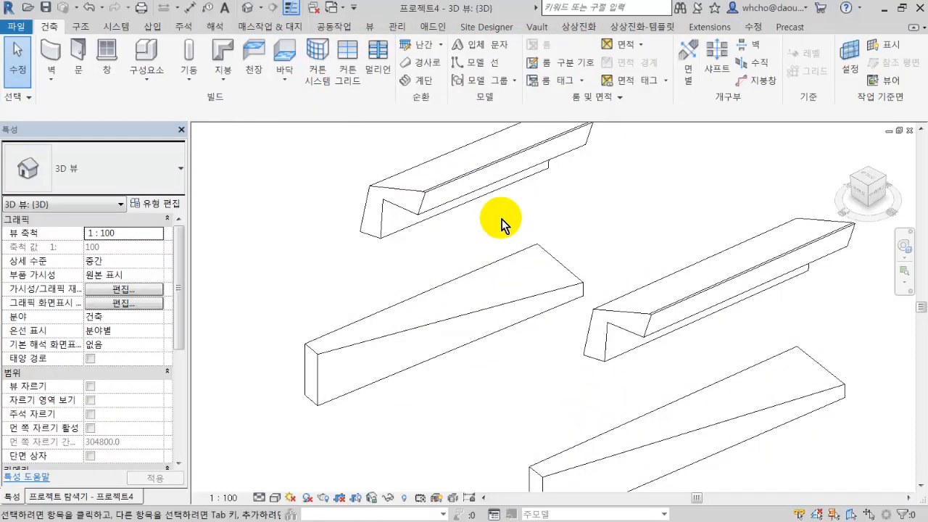
{"action": "left_click", "coordinate": [166, 80]}
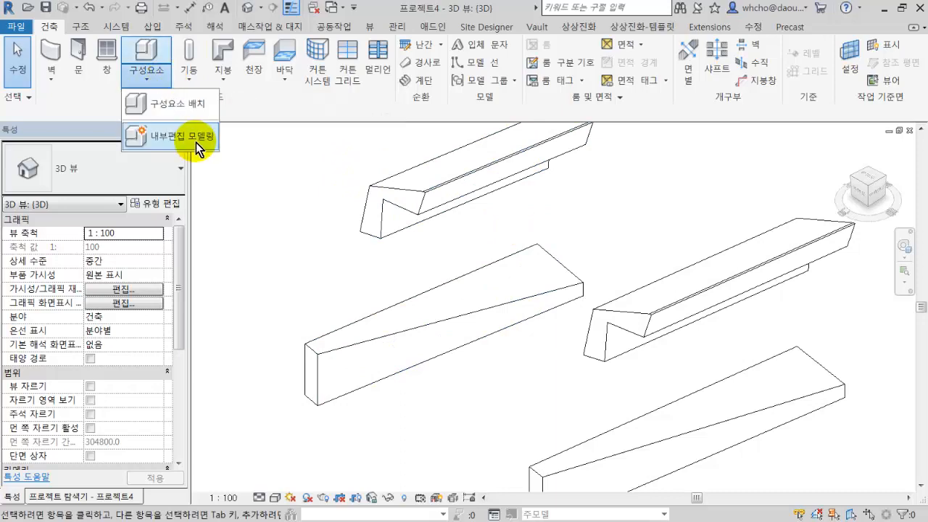
{"action": "left_click", "coordinate": [186, 140]}
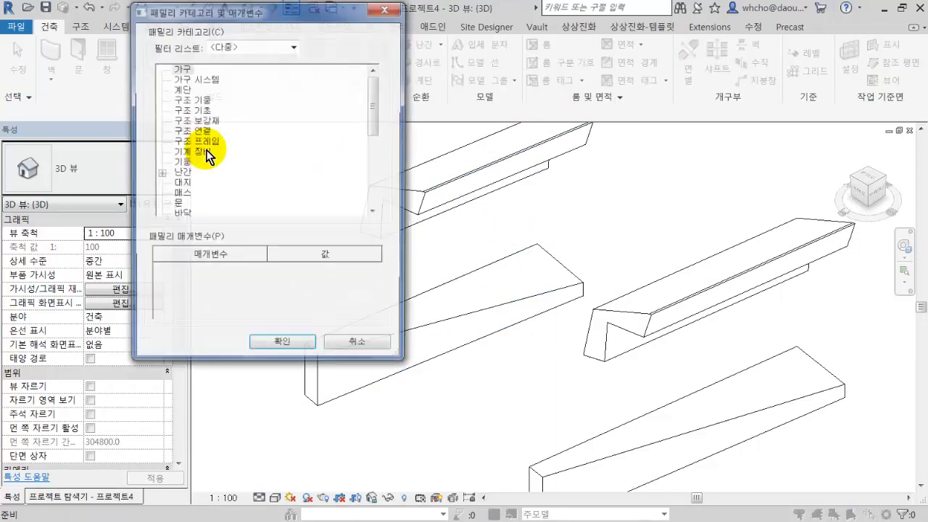
{"action": "left_click", "coordinate": [181, 70]}
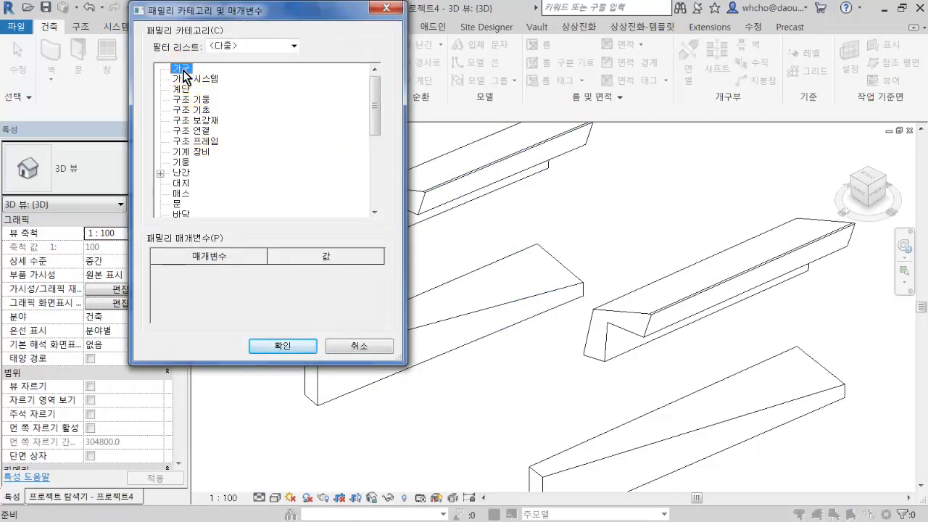
{"action": "left_click", "coordinate": [267, 346]}
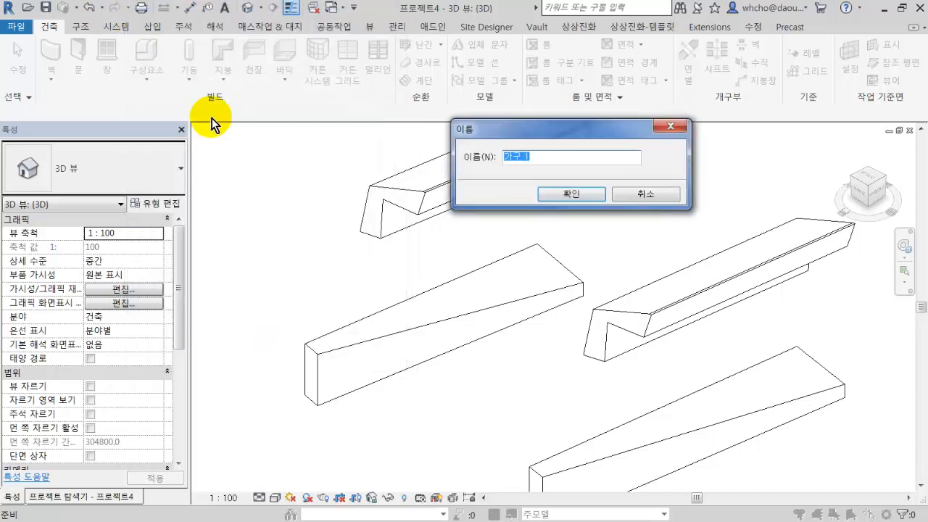
{"action": "left_click", "coordinate": [568, 194]}
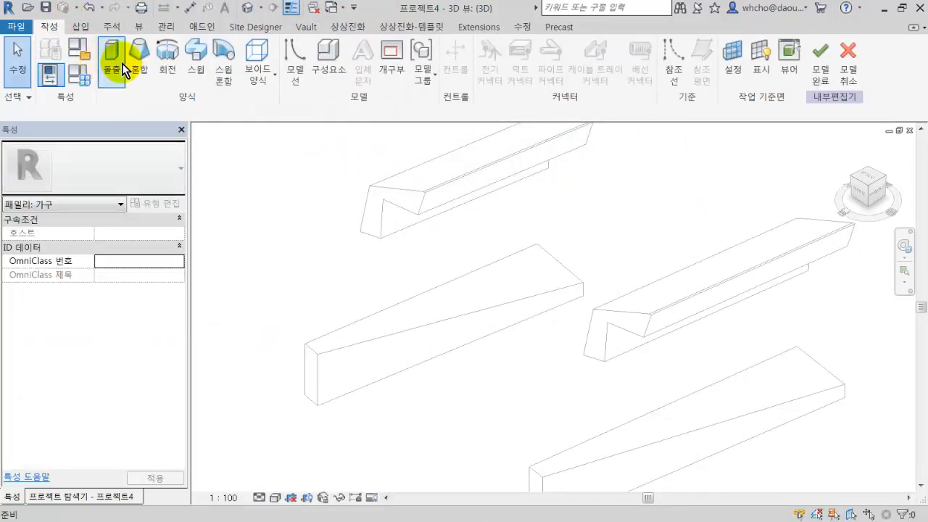
Step: Start a sweep and pick the swept blend's long upper edge, short end edge and vertical corner edge as its path
{"action": "left_click", "coordinate": [207, 61]}
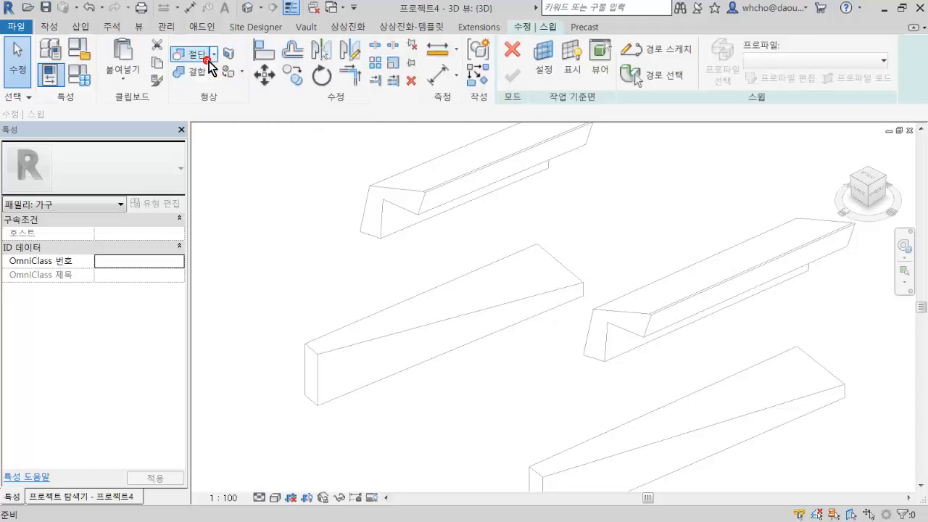
{"action": "left_click", "coordinate": [657, 77]}
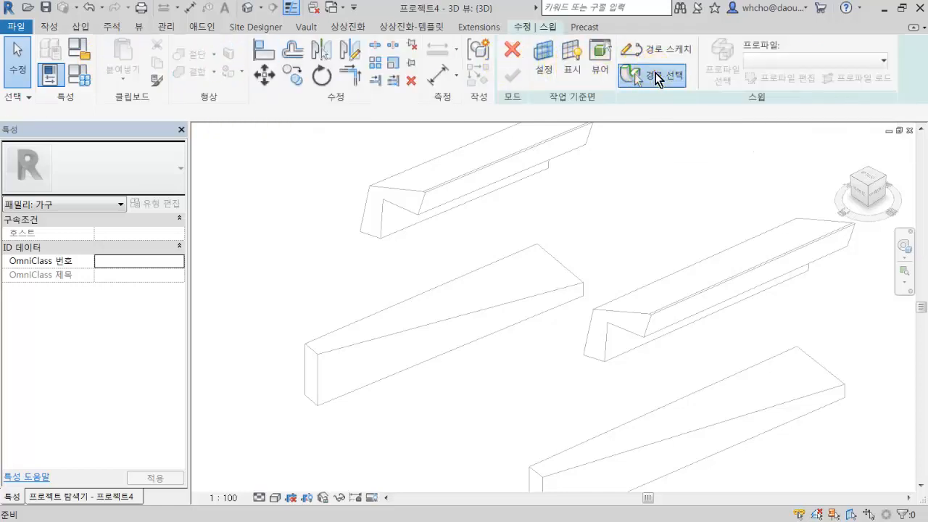
{"action": "left_click", "coordinate": [468, 276]}
{"action": "left_click", "coordinate": [307, 353]}
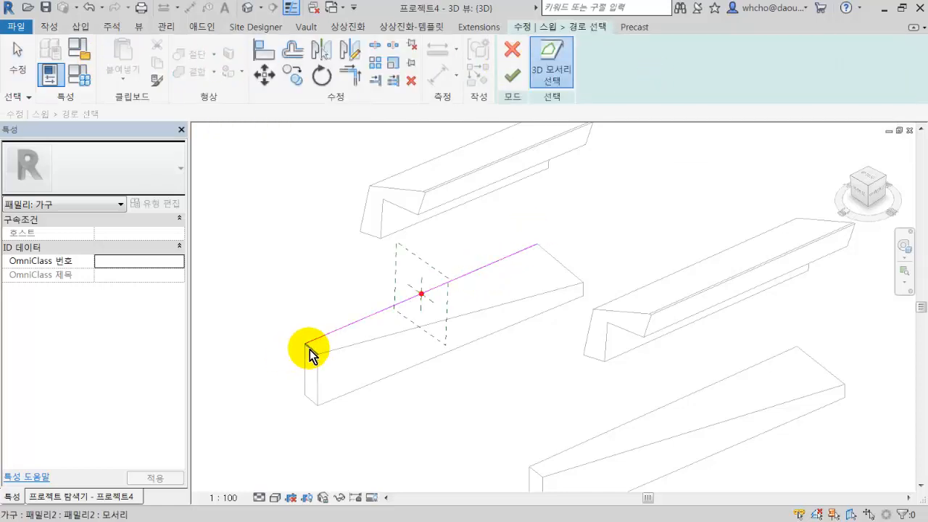
{"action": "left_click", "coordinate": [317, 374]}
{"action": "middle_click_drag", "start_coordinate": [330, 350], "coordinate": [509, 310], "text": "shift"}
{"action": "scroll", "coordinate": [557, 389], "scroll_direction": "up", "scroll_amount": 3}
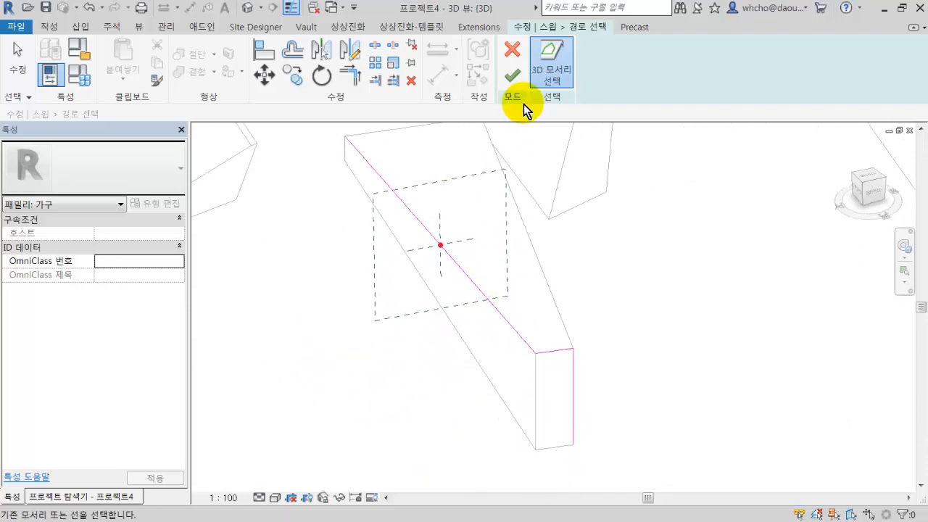
{"action": "left_click", "coordinate": [512, 75]}
Step: Sketch a closed, bevelled L-shaped profile with an upper edge about 135 mm long around the path point and finish the sweep
{"action": "scroll", "coordinate": [518, 144], "scroll_direction": "up", "scroll_amount": 2}
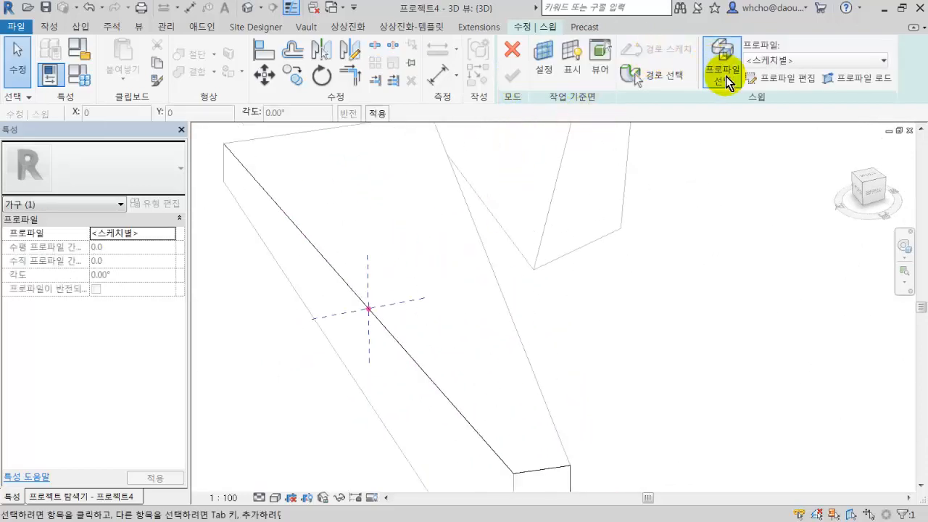
{"action": "left_click", "coordinate": [761, 78]}
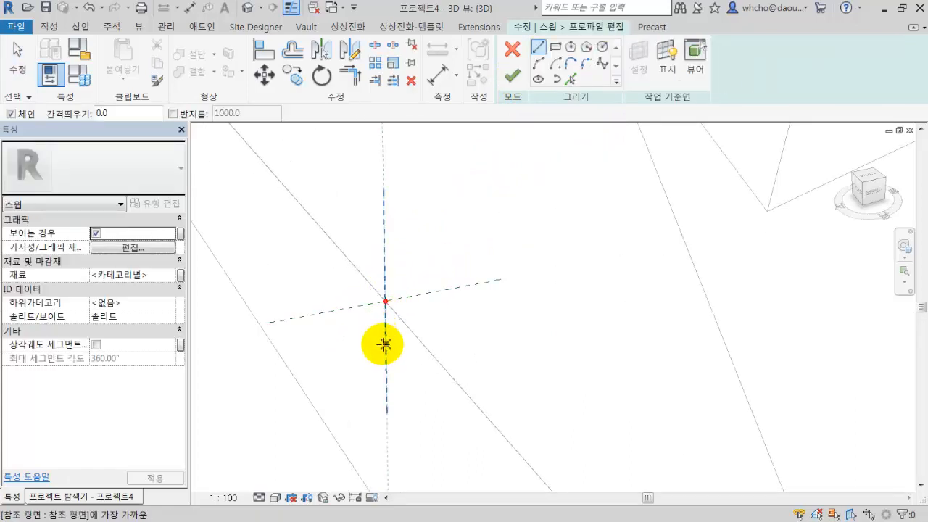
{"action": "left_click", "coordinate": [363, 341]}
{"action": "left_click", "coordinate": [354, 280]}
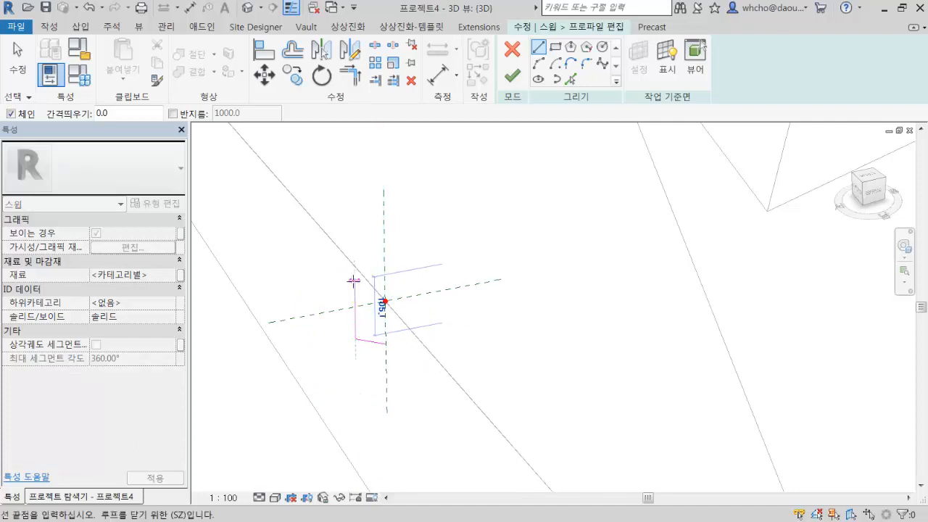
{"action": "left_click", "coordinate": [372, 258]}
{"action": "left_click", "coordinate": [451, 243]}
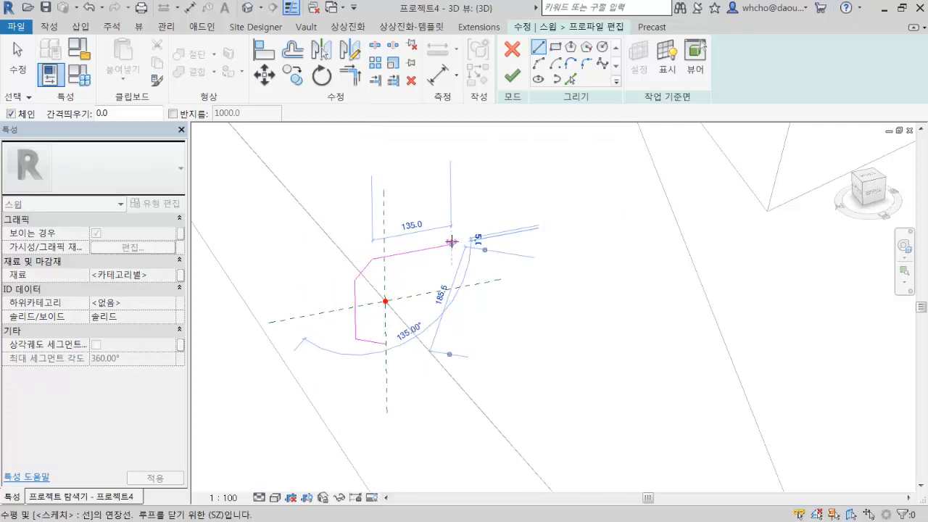
{"action": "left_click", "coordinate": [466, 272]}
{"action": "left_click", "coordinate": [427, 279]}
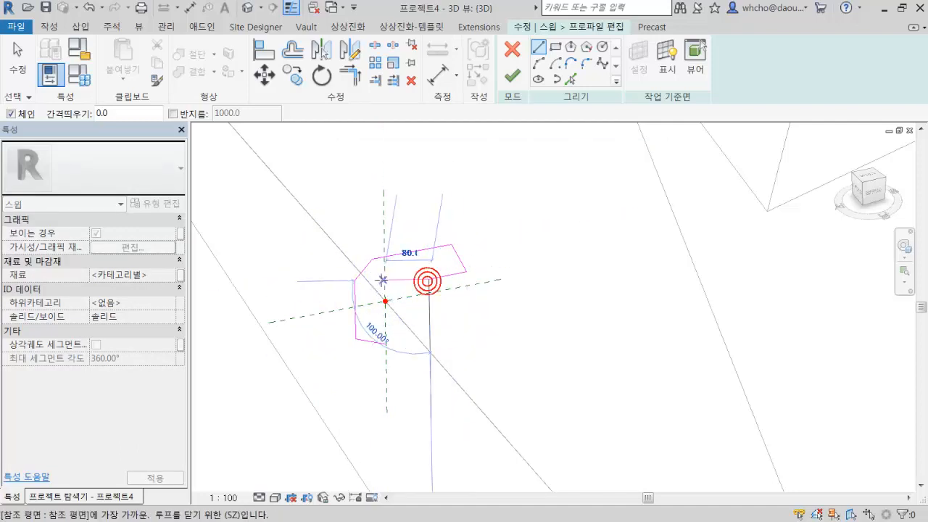
{"action": "left_click", "coordinate": [382, 279]}
{"action": "left_click", "coordinate": [384, 344]}
{"action": "scroll", "coordinate": [384, 345], "scroll_direction": "down", "scroll_amount": 2}
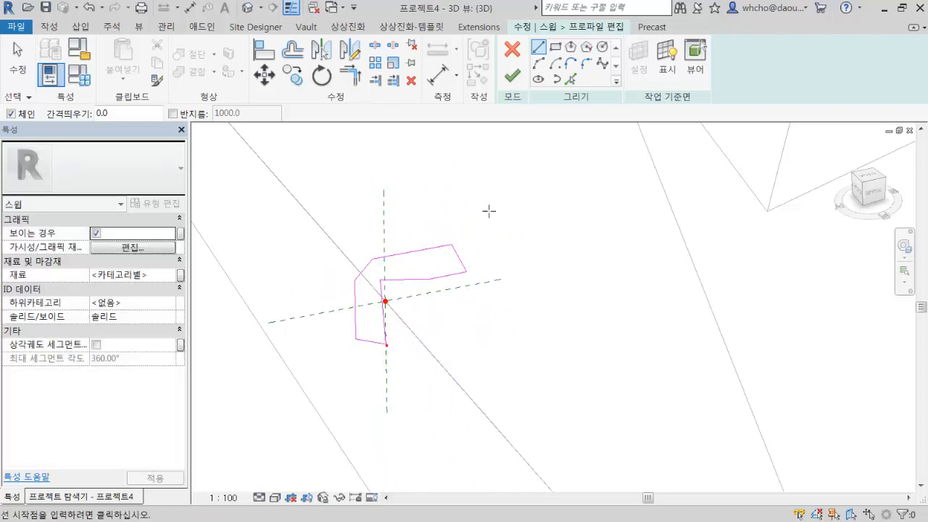
{"action": "left_click", "coordinate": [513, 75]}
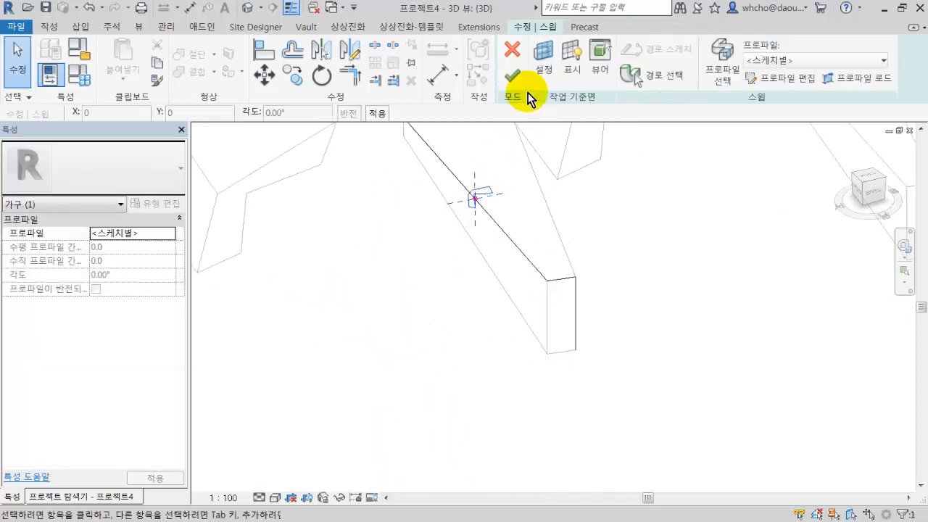
{"action": "left_click", "coordinate": [518, 71]}
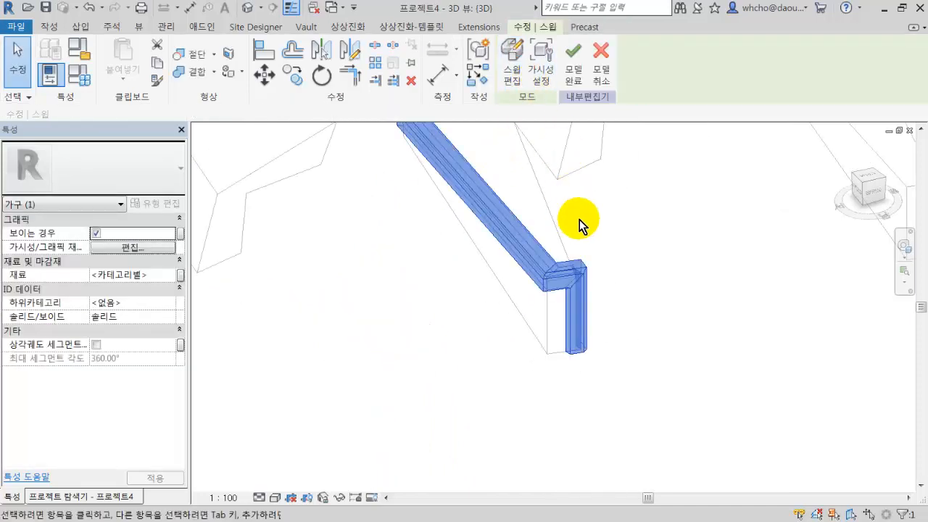
Step: Check the sweep at the block's corner and finish the in-place model
{"action": "middle_click_drag", "start_coordinate": [620, 266], "coordinate": [421, 244], "text": "shift"}
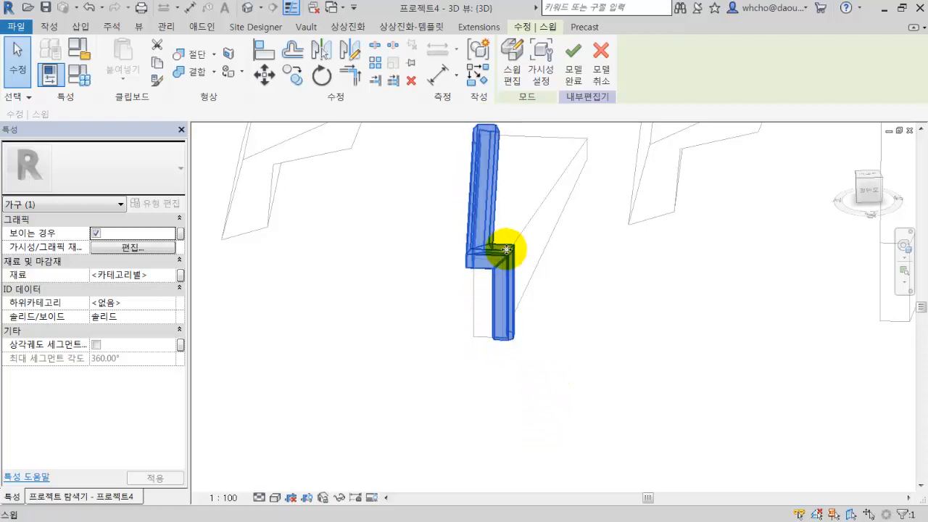
{"action": "left_click", "coordinate": [565, 265]}
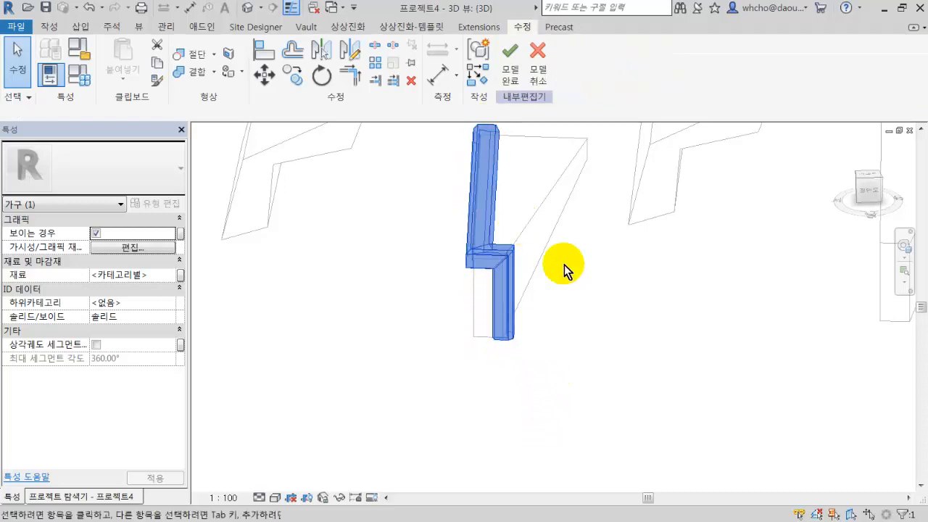
{"action": "left_click", "coordinate": [512, 72]}
{"action": "scroll", "coordinate": [617, 325], "scroll_direction": "up", "scroll_amount": 3}
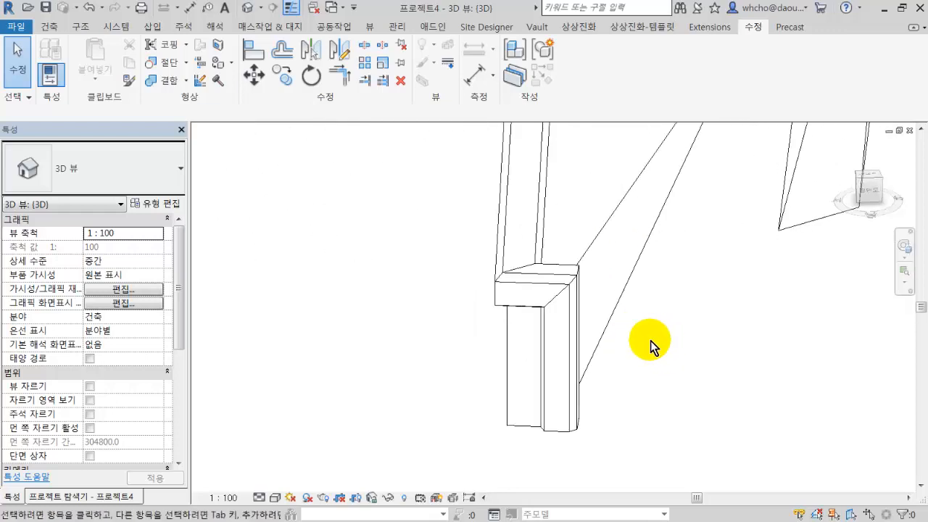
Step: Select the 패밀리2 instance that the in-place sweep runs along
{"action": "middle_click_drag", "start_coordinate": [650, 341], "coordinate": [539, 341], "text": "shift"}
{"action": "scroll", "coordinate": [538, 341], "scroll_direction": "down", "scroll_amount": 2}
{"action": "left_click", "coordinate": [554, 293]}
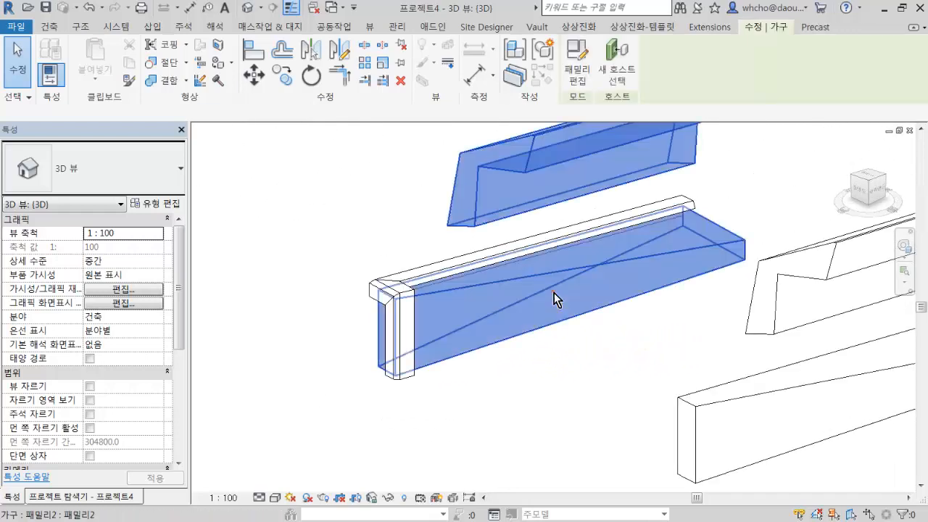